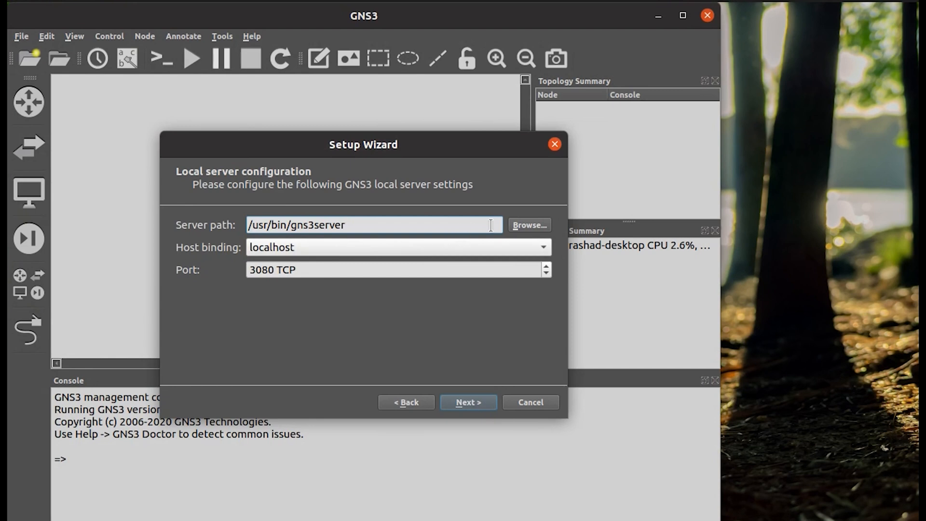
Finish the setup wizard with the local server on localhost port 3080 and open Preferences.
{"action": "left_click", "coordinate": [466, 401]}
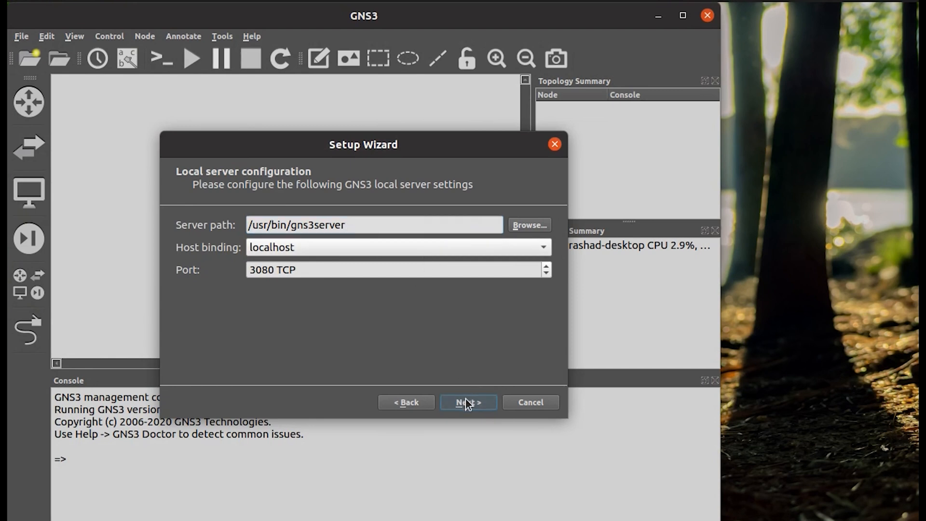
{"action": "left_click", "coordinate": [457, 407]}
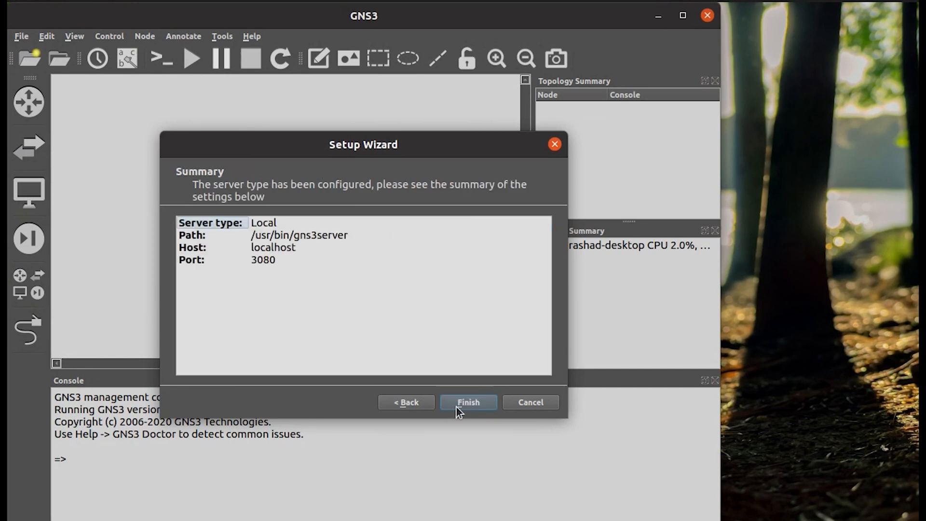
{"action": "left_click", "coordinate": [462, 404]}
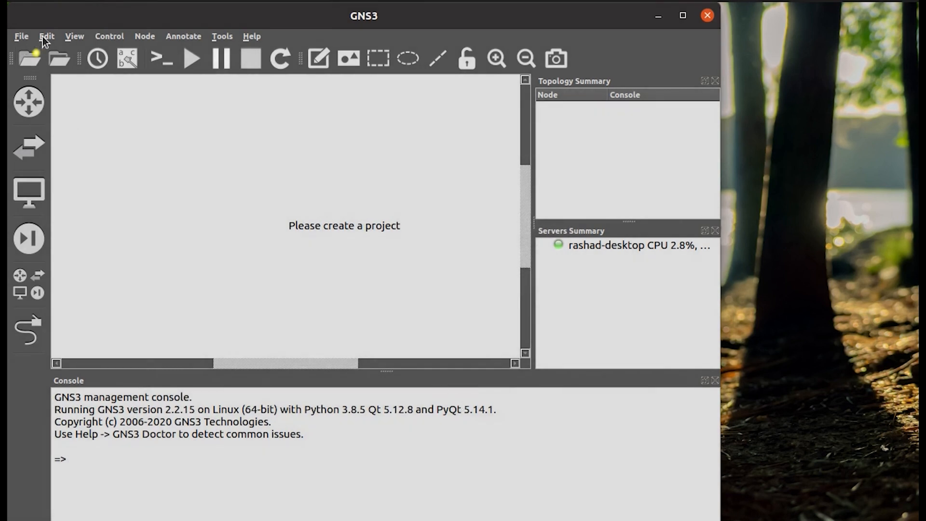
{"action": "left_click", "coordinate": [43, 37]}
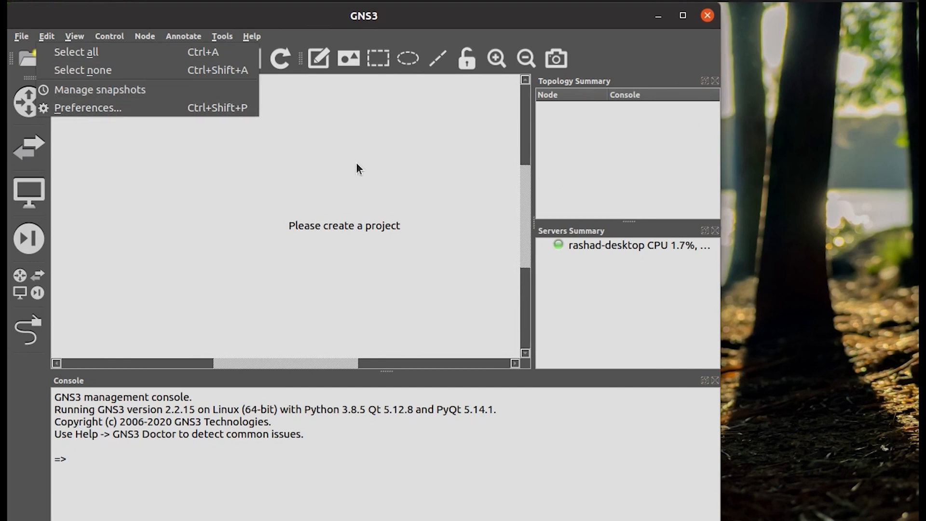
{"action": "left_click", "coordinate": [74, 108]}
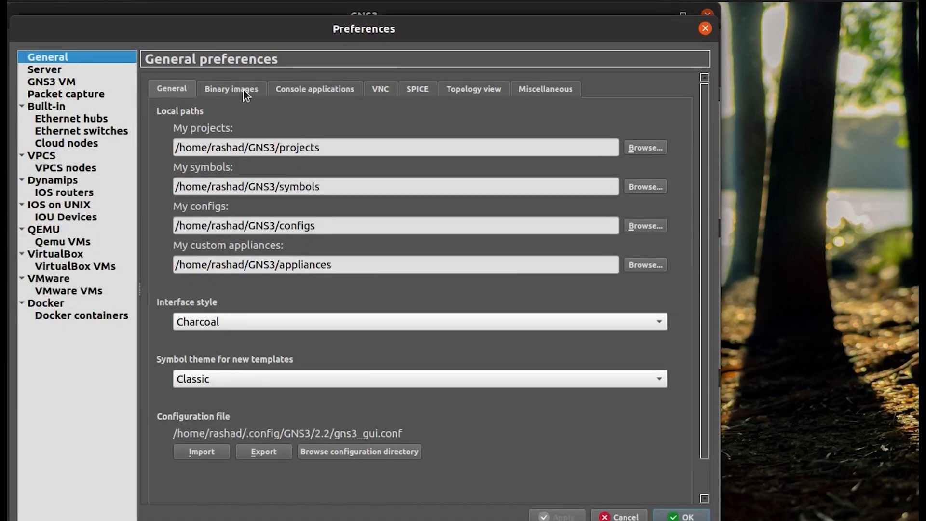
Set the projects location to GNS3/Projects on the My Documents 2TB drive.
{"action": "left_click", "coordinate": [643, 147]}
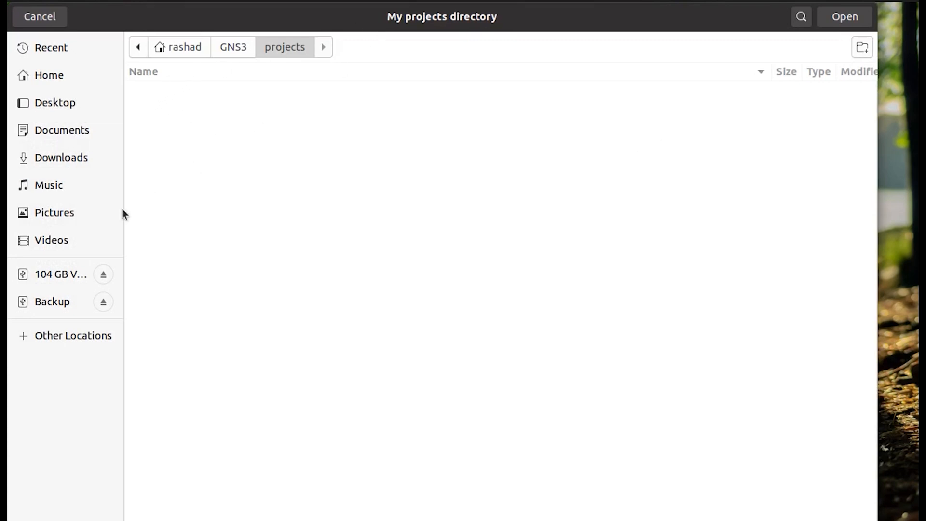
{"action": "left_click", "coordinate": [61, 330]}
{"action": "left_click", "coordinate": [262, 183]}
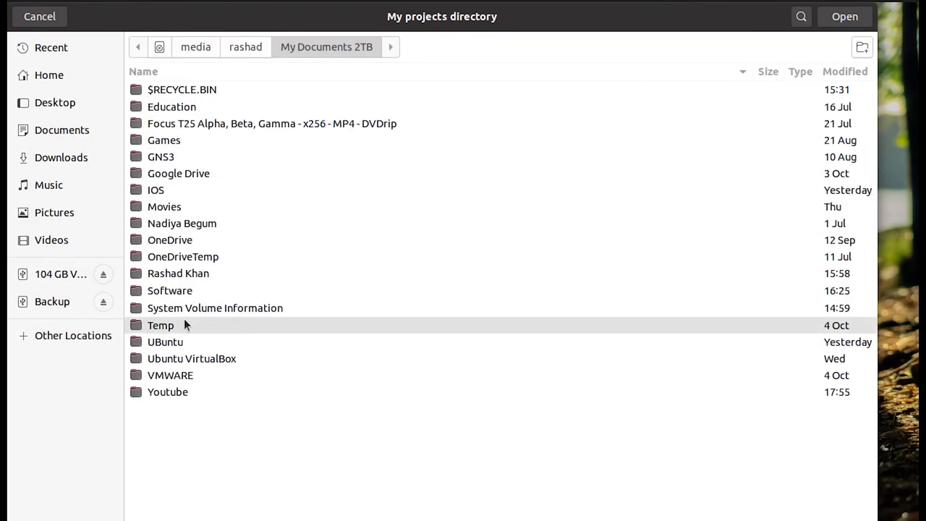
{"action": "double_click", "coordinate": [170, 159]}
{"action": "double_click", "coordinate": [193, 123]}
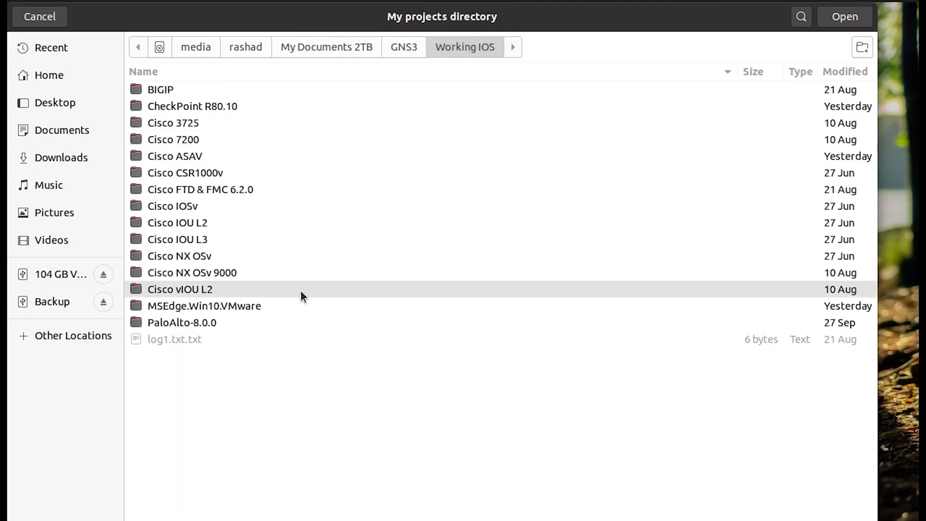
{"action": "left_click", "coordinate": [394, 45]}
{"action": "double_click", "coordinate": [148, 111]}
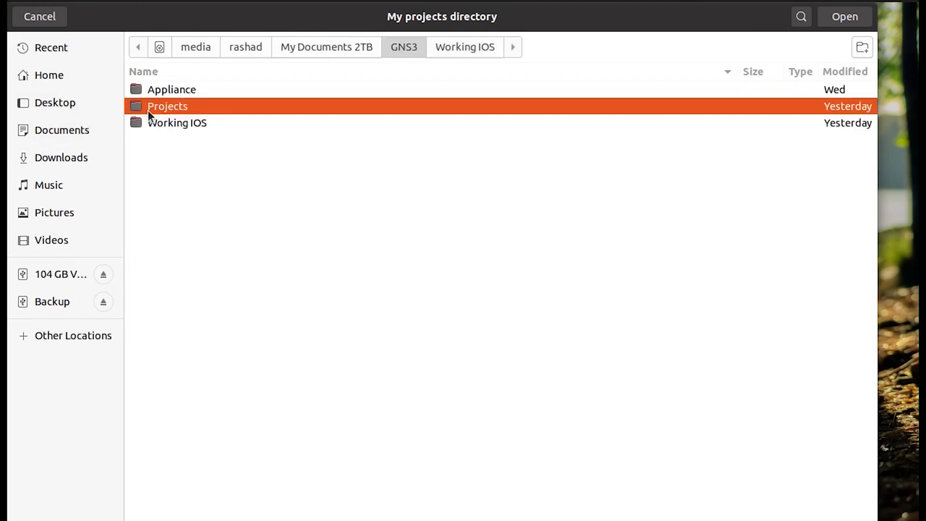
{"action": "left_click", "coordinate": [846, 19]}
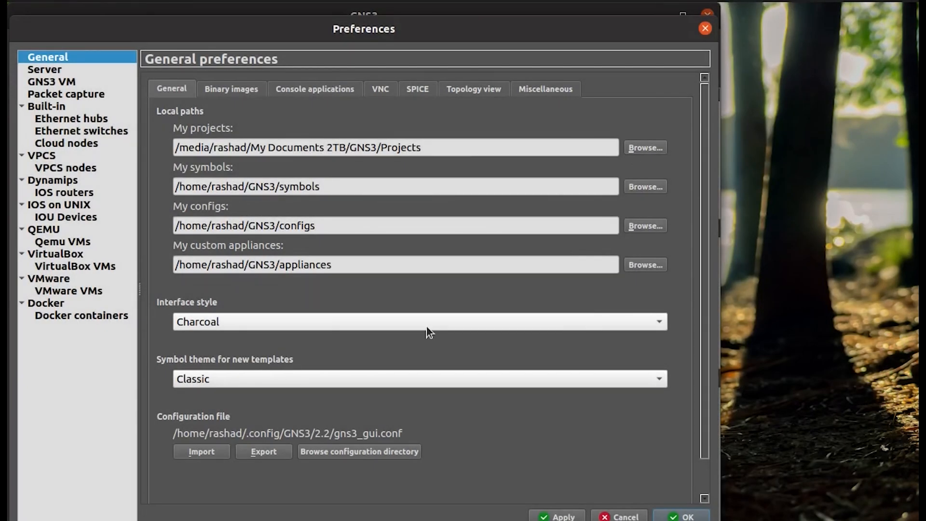
Apply the Legacy interface style and Affinity-square-blue symbol theme, then confirm the proftpd-basic install.
{"action": "left_click", "coordinate": [602, 323]}
{"action": "left_click", "coordinate": [419, 358]}
{"action": "left_click", "coordinate": [282, 382]}
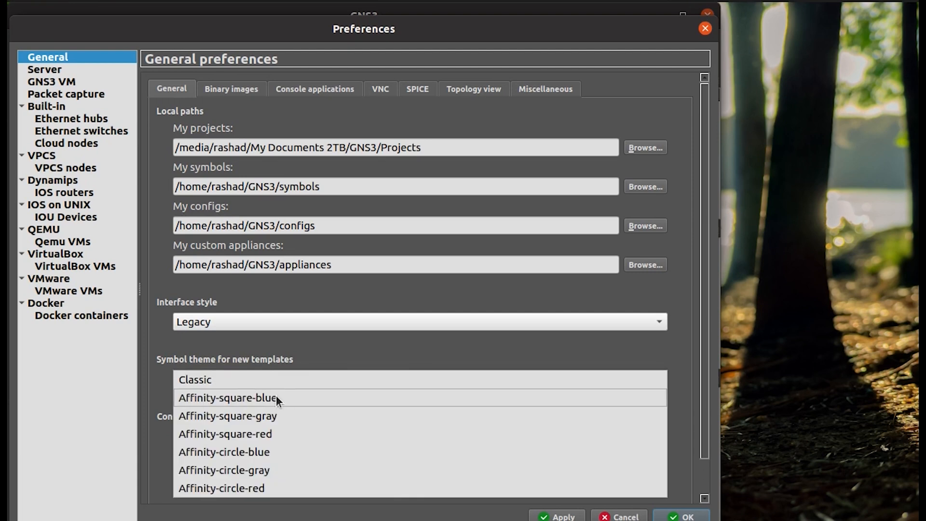
{"action": "left_click", "coordinate": [276, 398]}
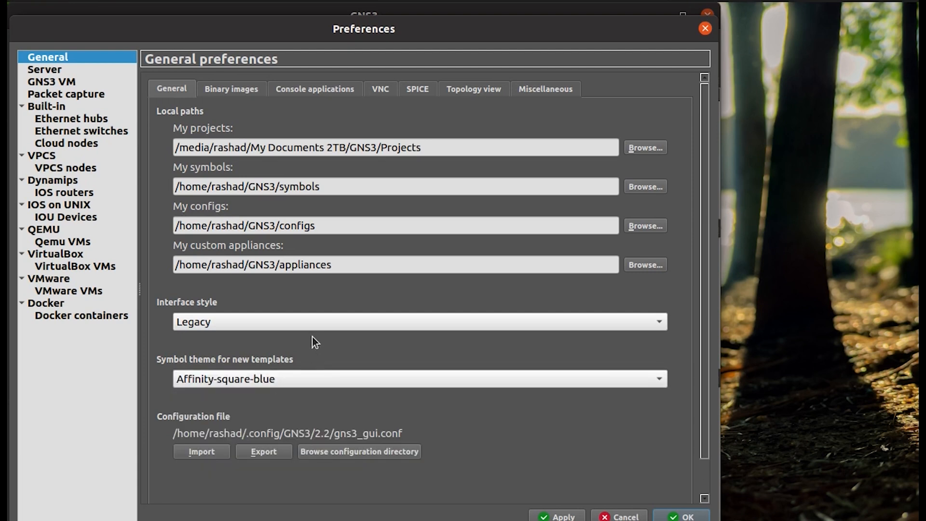
{"action": "left_click", "coordinate": [559, 516]}
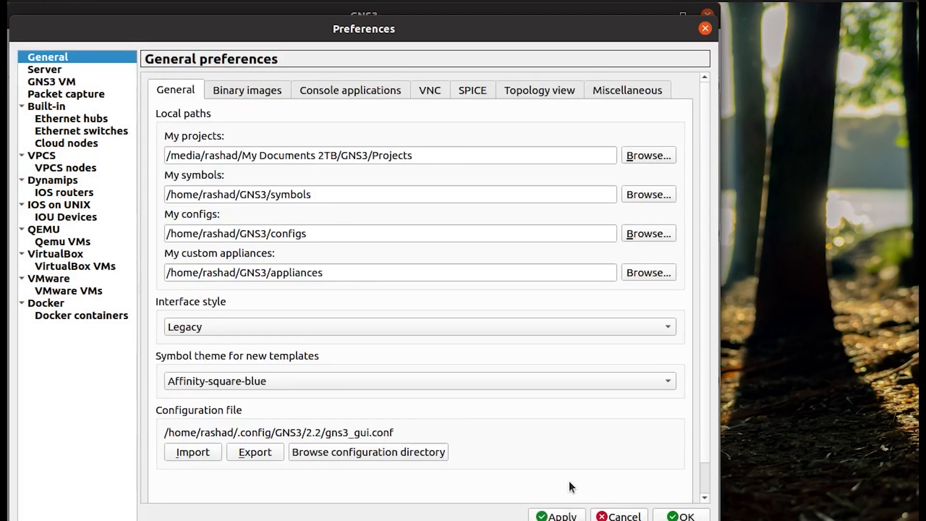
{"action": "left_click", "coordinate": [672, 516]}
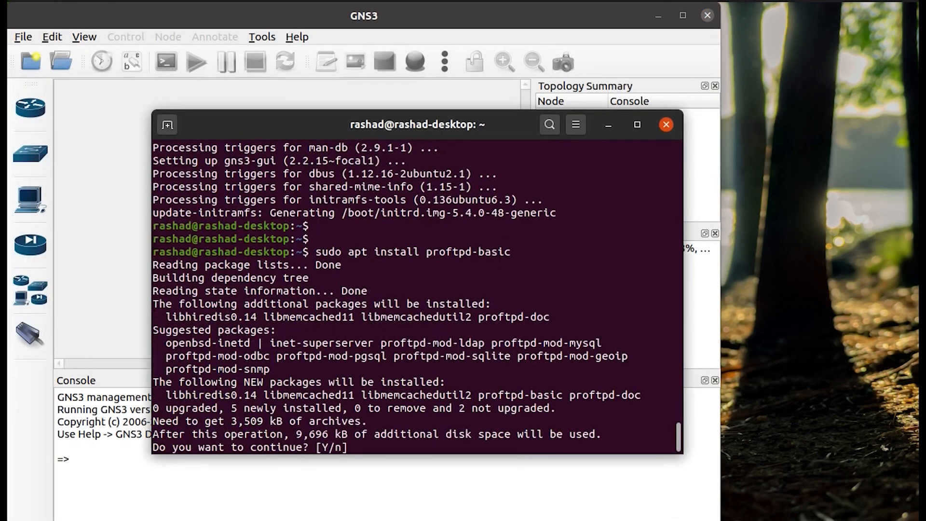
{"action": "type", "text": "y"}
{"action": "key", "text": "Return"}
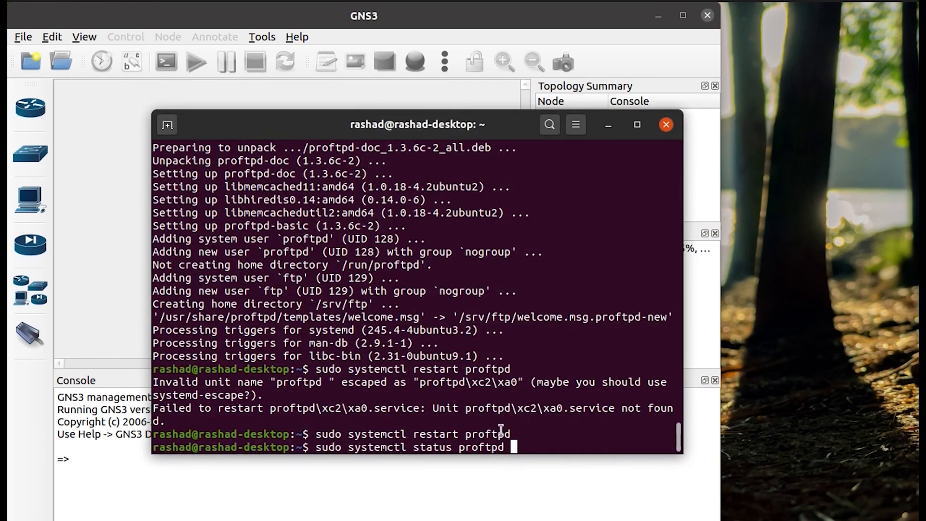
Check that the proftpd service is running and create a new user with a home folder.
{"action": "key", "text": "Return"}
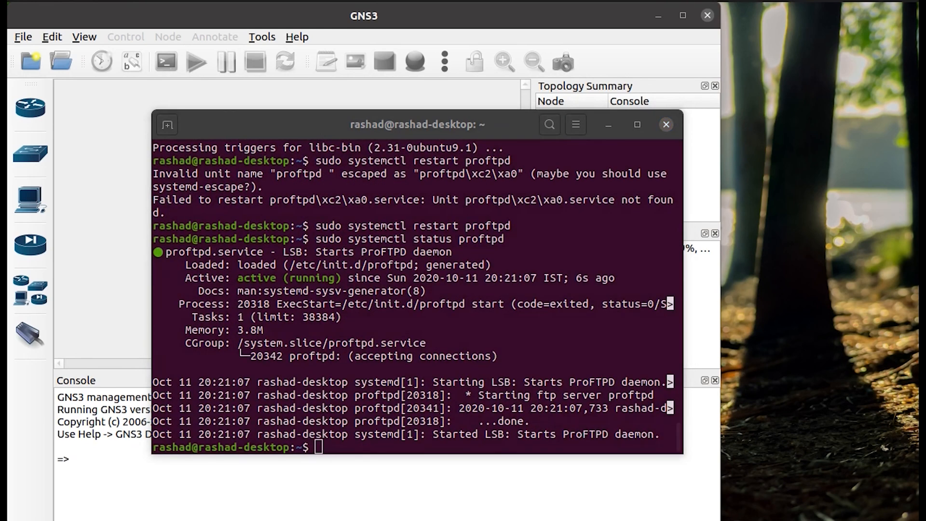
{"action": "right_click", "coordinate": [459, 401]}
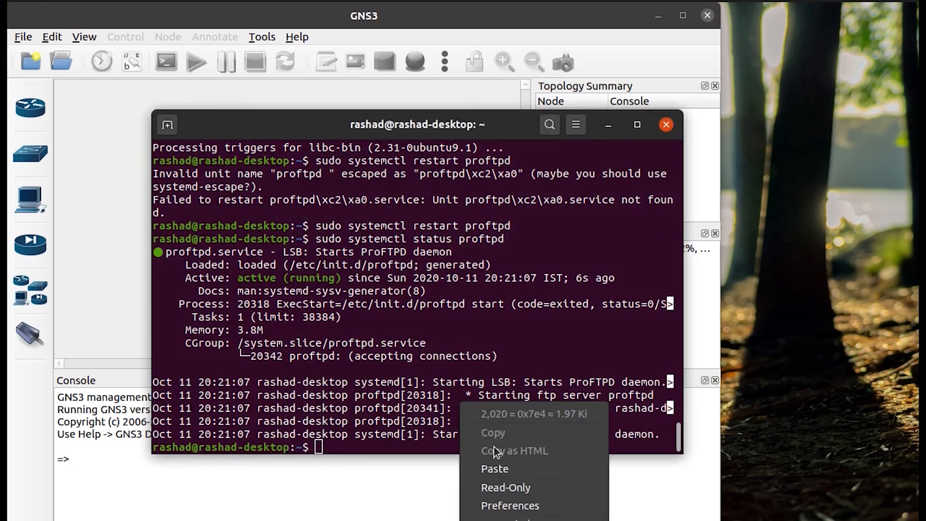
{"action": "left_click", "coordinate": [497, 467]}
{"action": "key", "text": "Return"}
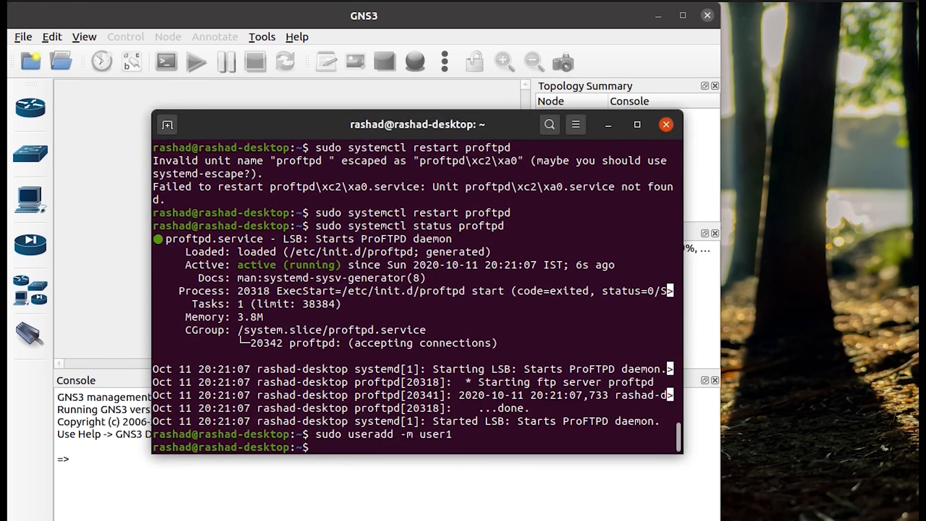
Set the user1 account's password with sudo passwd user1, entering it twice.
{"action": "type", "text": "sudo passwd "}
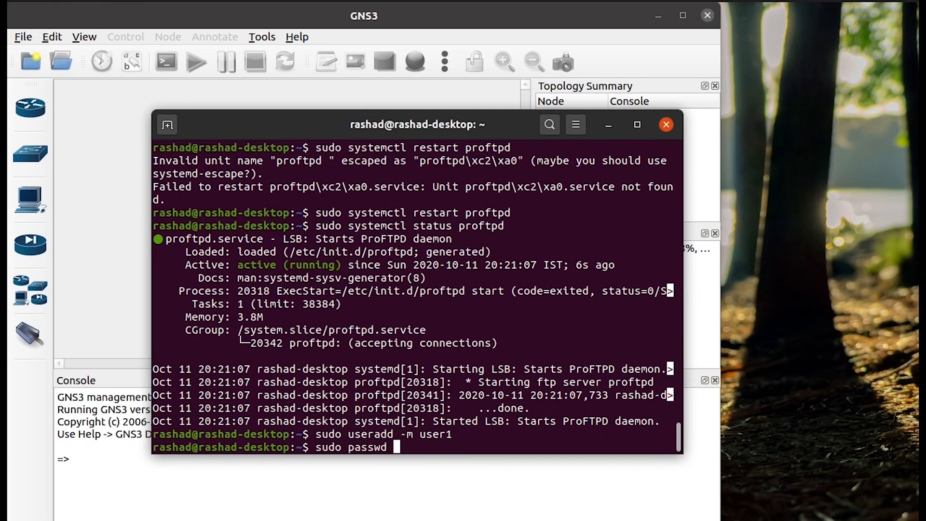
{"action": "type", "text": "user1"}
{"action": "key", "text": "Return"}
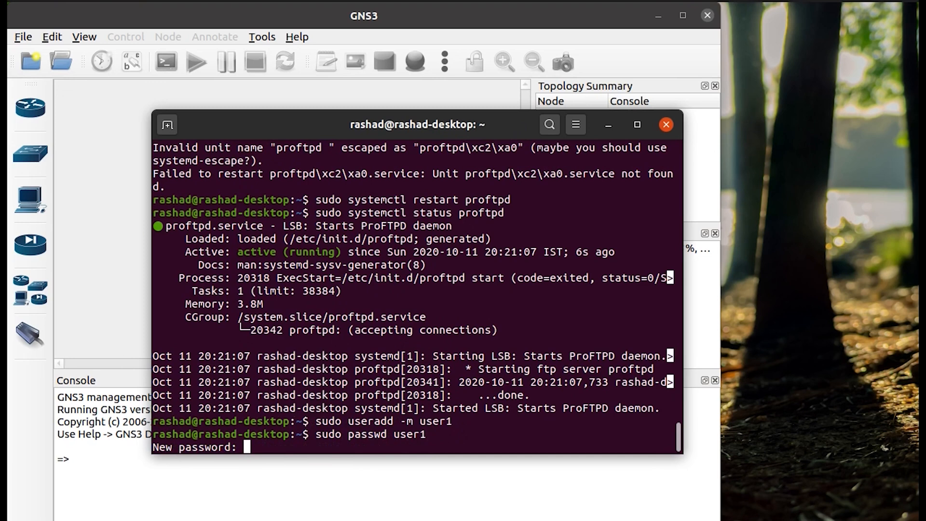
{"action": "key", "text": "Return"}
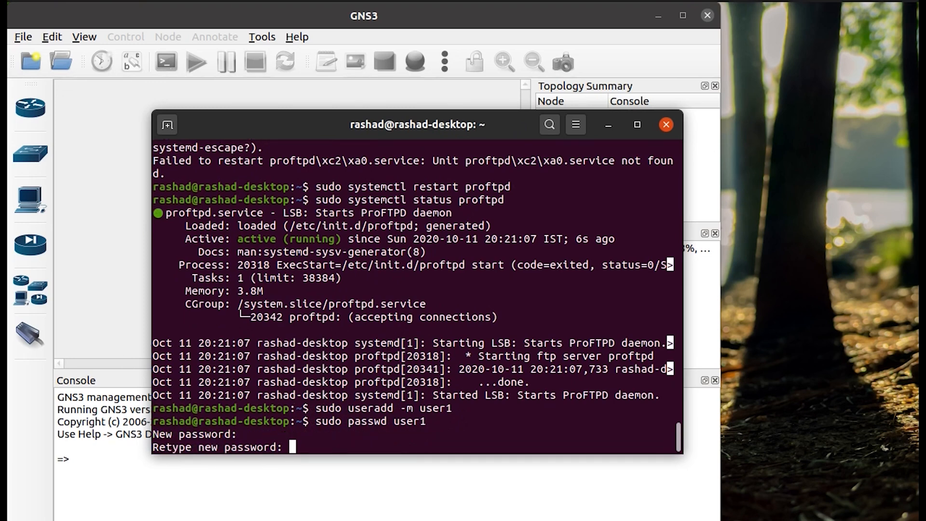
{"action": "key", "text": "Return"}
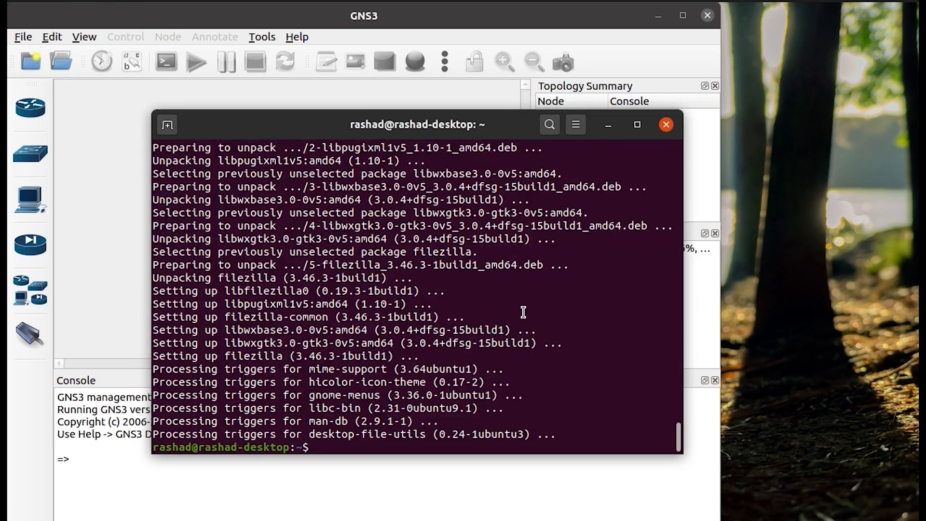
Run ifconfig and install the suggested net-tools package.
{"action": "type", "text": "ifconfig"}
{"action": "key", "text": "Return"}
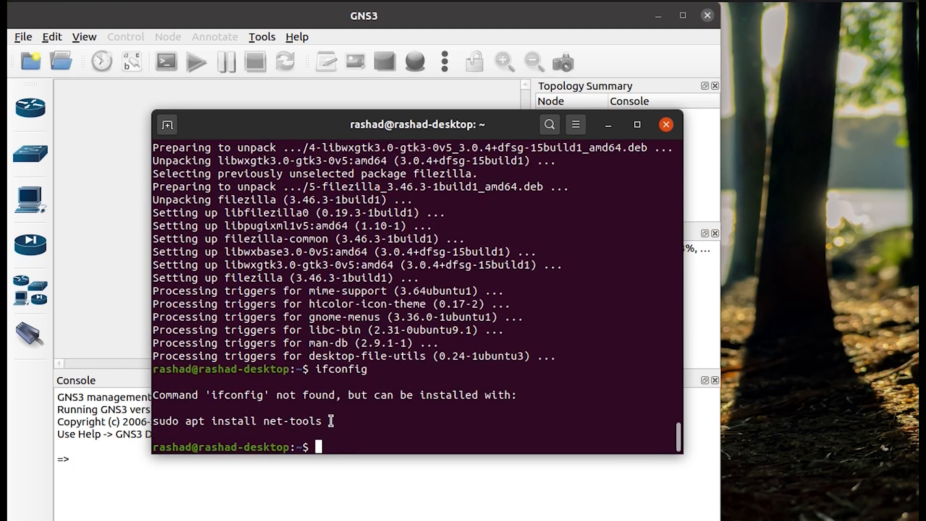
{"action": "left_click_drag", "start_coordinate": [324, 421], "coordinate": [150, 421]}
{"action": "key", "text": "ctrl+c"}
{"action": "right_click", "coordinate": [212, 419]}
{"action": "right_click", "coordinate": [377, 430]}
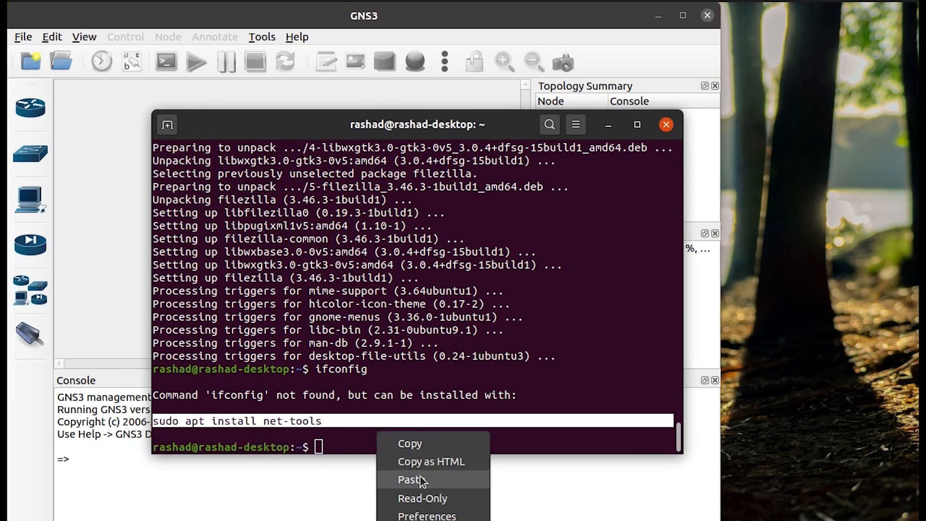
{"action": "left_click", "coordinate": [413, 479]}
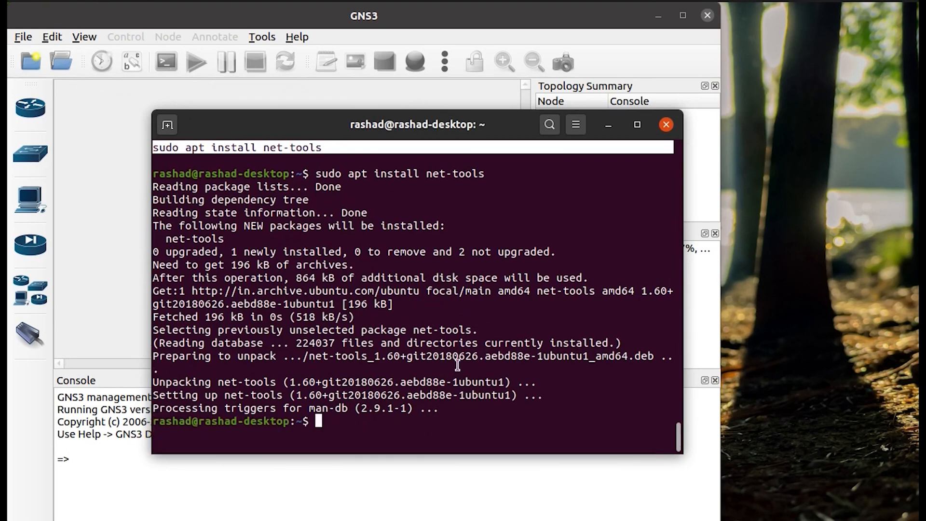
Rerun ifconfig and copy the virbr0 address 192.168.122.1.
{"action": "key", "text": "Up"}
{"action": "key", "text": "Up"}
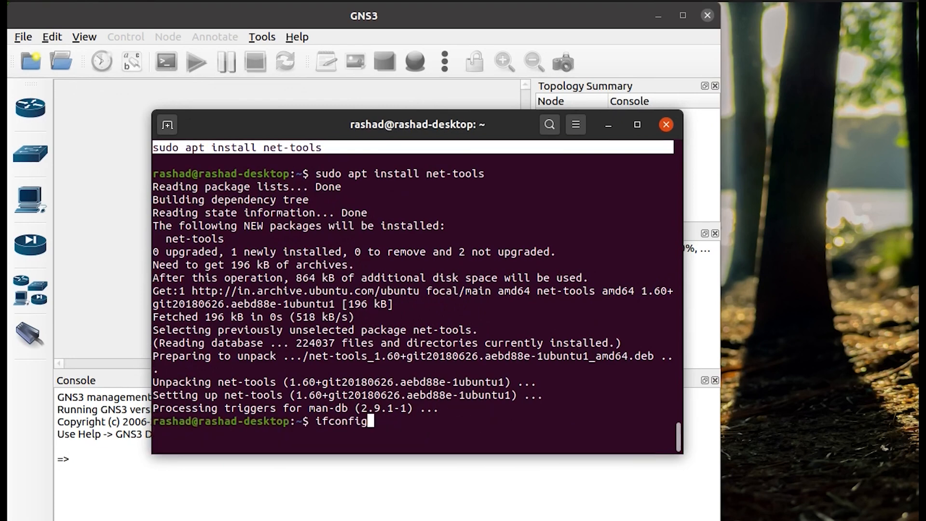
{"action": "key", "text": "Return"}
{"action": "scroll", "coordinate": [385, 322], "scroll_direction": "up", "scroll_amount": 3}
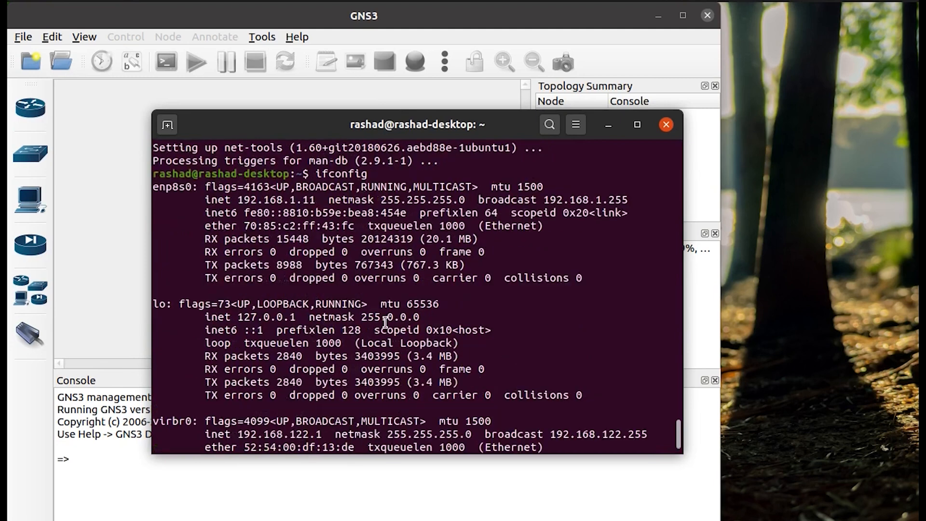
{"action": "scroll", "coordinate": [326, 318], "scroll_direction": "up", "scroll_amount": 1}
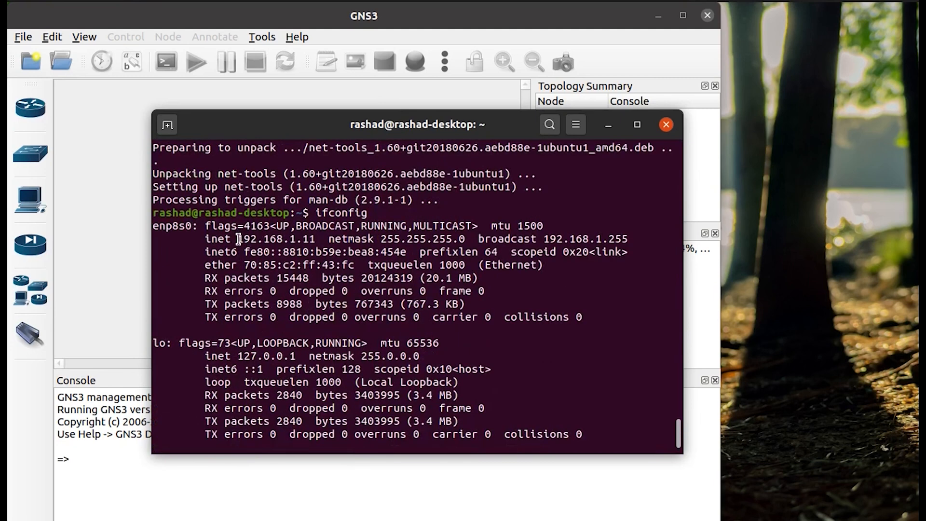
{"action": "double_click", "coordinate": [241, 239]}
{"action": "left_click", "coordinate": [343, 315]}
{"action": "scroll", "coordinate": [343, 316], "scroll_direction": "down", "scroll_amount": 2}
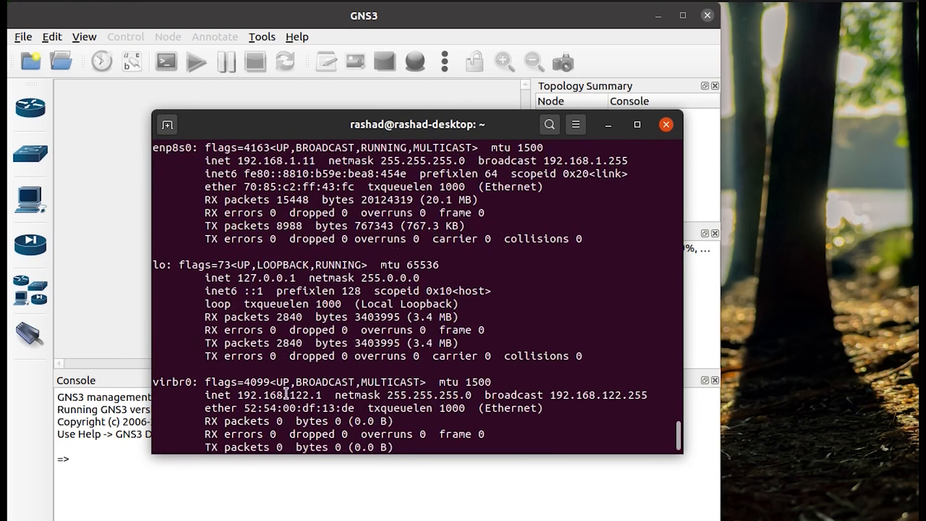
{"action": "double_click", "coordinate": [239, 394]}
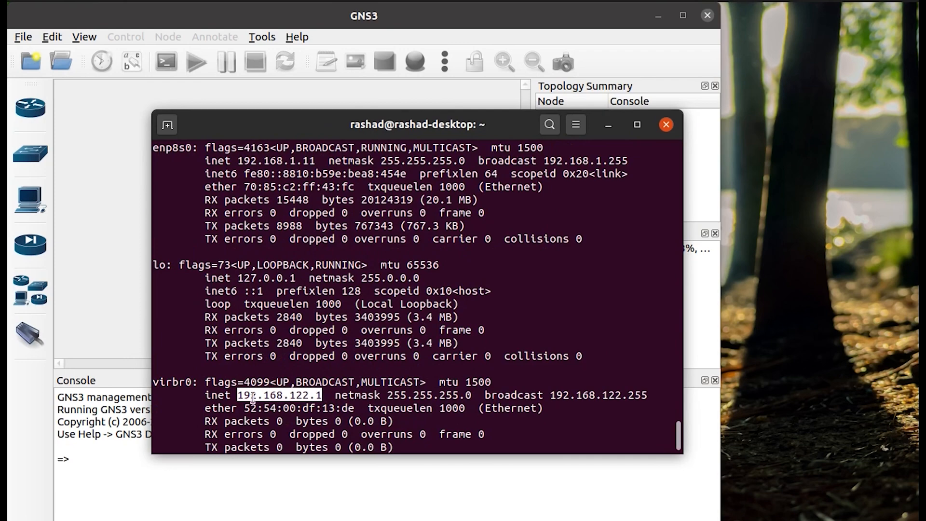
{"action": "right_click", "coordinate": [270, 393]}
{"action": "left_click", "coordinate": [283, 428]}
{"action": "left_click", "coordinate": [307, 399]}
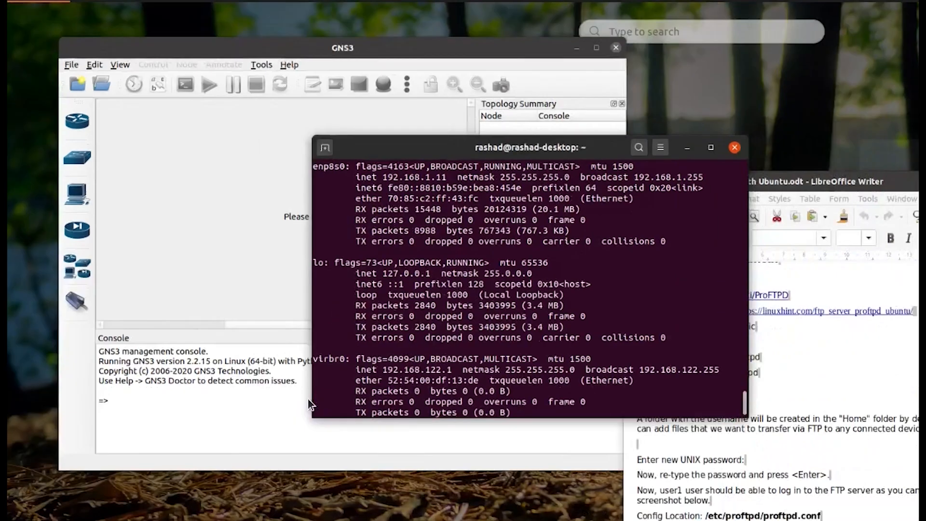
{"action": "key", "text": "super"}
Launch FileZilla from the 'fil' search and dismiss its welcome message.
{"action": "type", "text": "fil"}
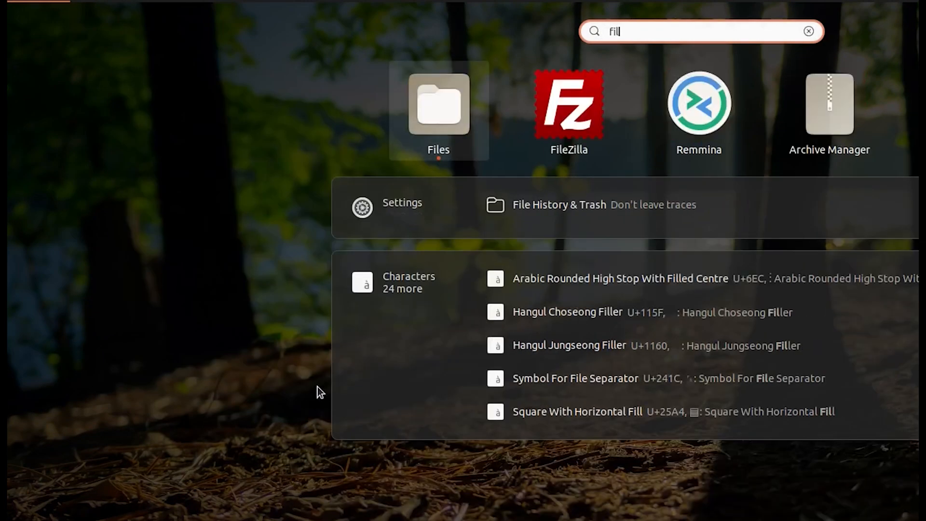
{"action": "left_click", "coordinate": [546, 115]}
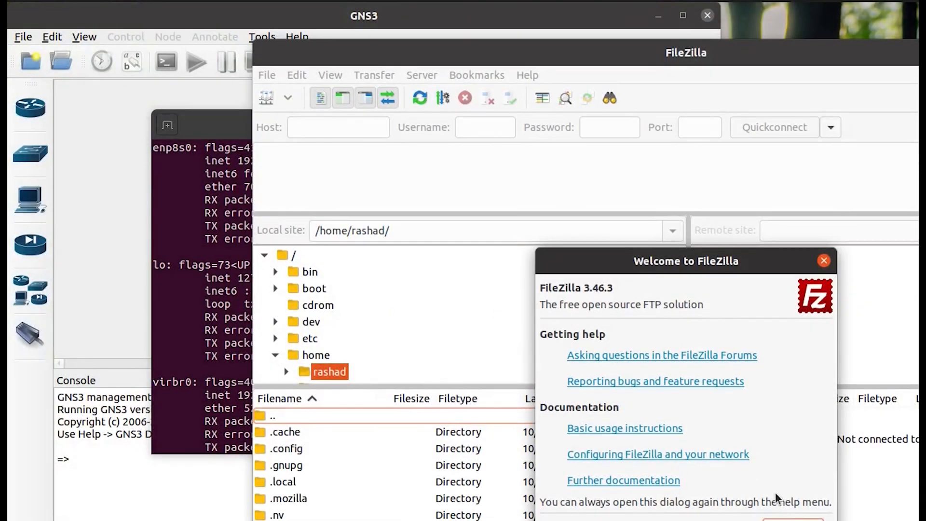
{"action": "left_click", "coordinate": [789, 519]}
{"action": "left_click_drag", "start_coordinate": [401, 52], "coordinate": [268, 34]}
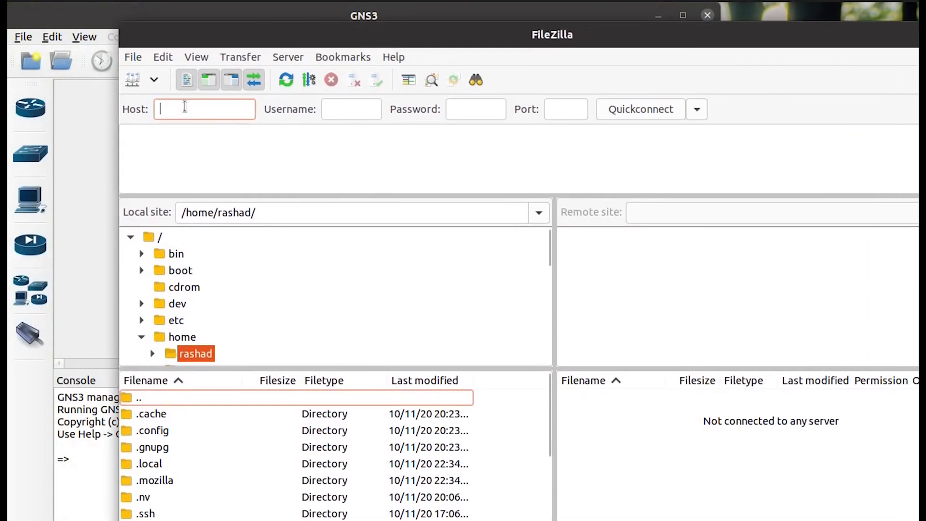
Quickconnect to 192.168.122.1 with the FTP user's credentials, always allowing insecure plain FTP.
{"action": "type", "text": "192.168.122.1"}
{"action": "left_click", "coordinate": [269, 103]}
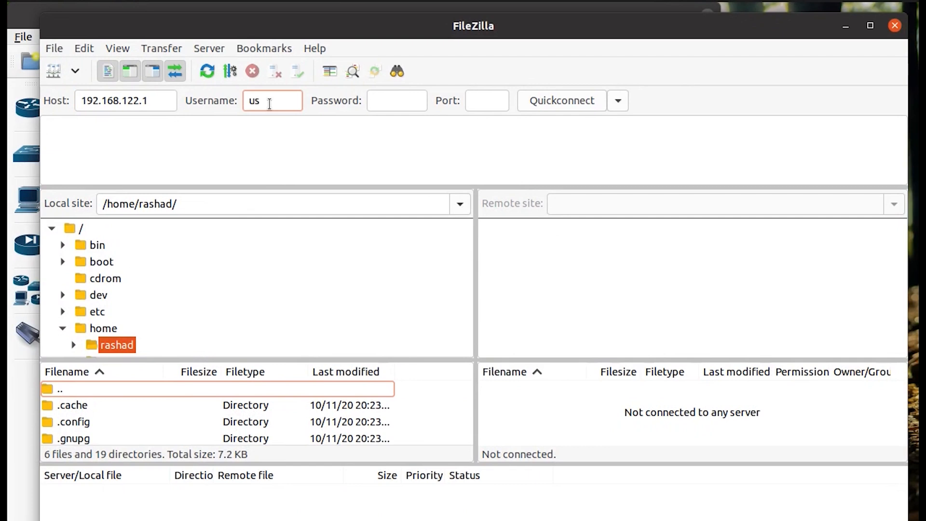
{"action": "key", "text": "Tab"}
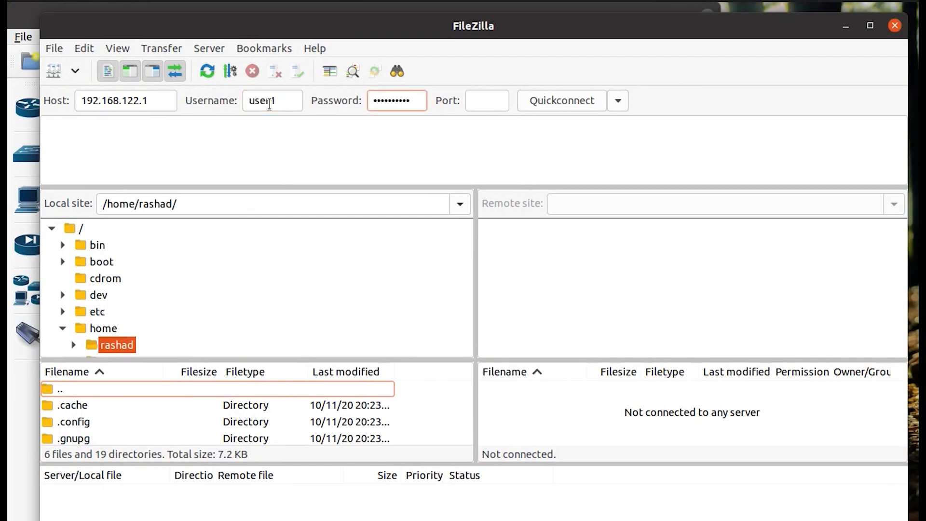
{"action": "left_click", "coordinate": [534, 102]}
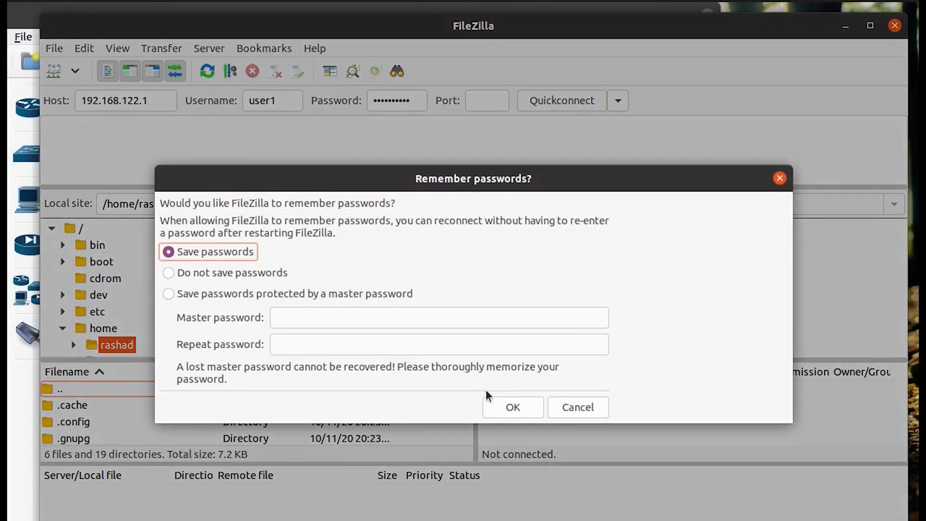
{"action": "left_click", "coordinate": [532, 408]}
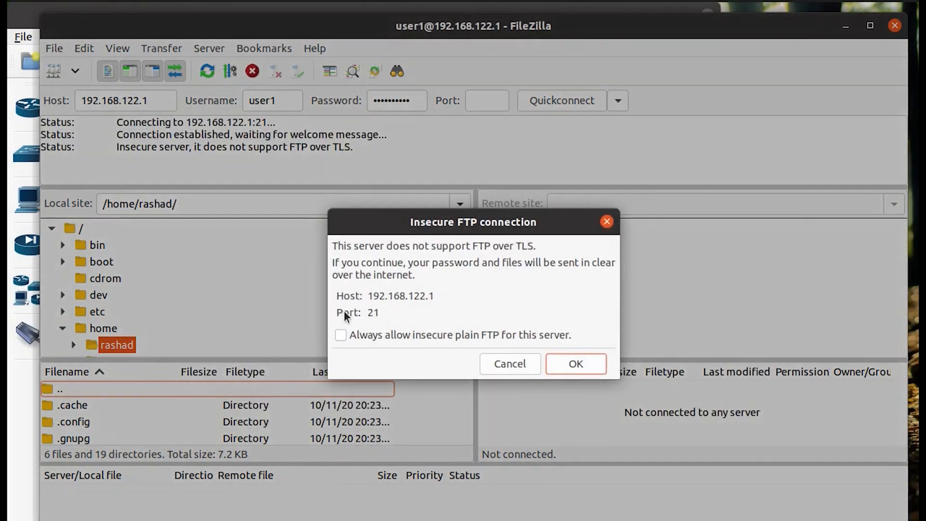
{"action": "left_click", "coordinate": [381, 335]}
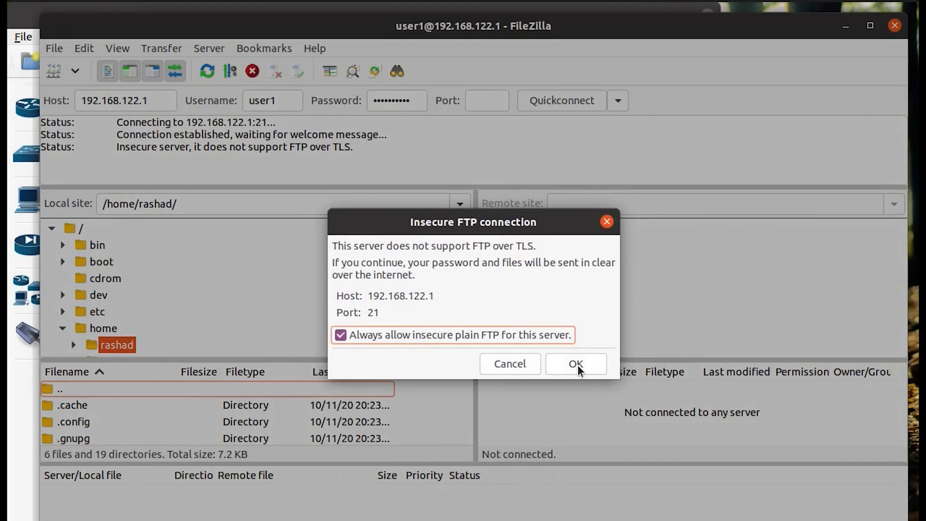
{"action": "left_click", "coordinate": [575, 365]}
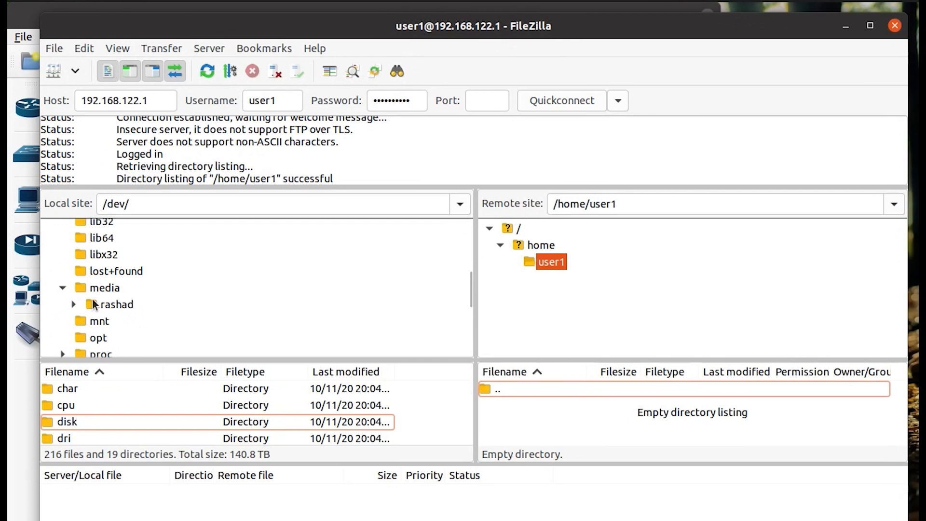
Browse the local tree to My Documents 2TB/GNS3/Working IOS/CheckPoint R80.10.
{"action": "left_click", "coordinate": [98, 303]}
{"action": "left_click", "coordinate": [73, 304]}
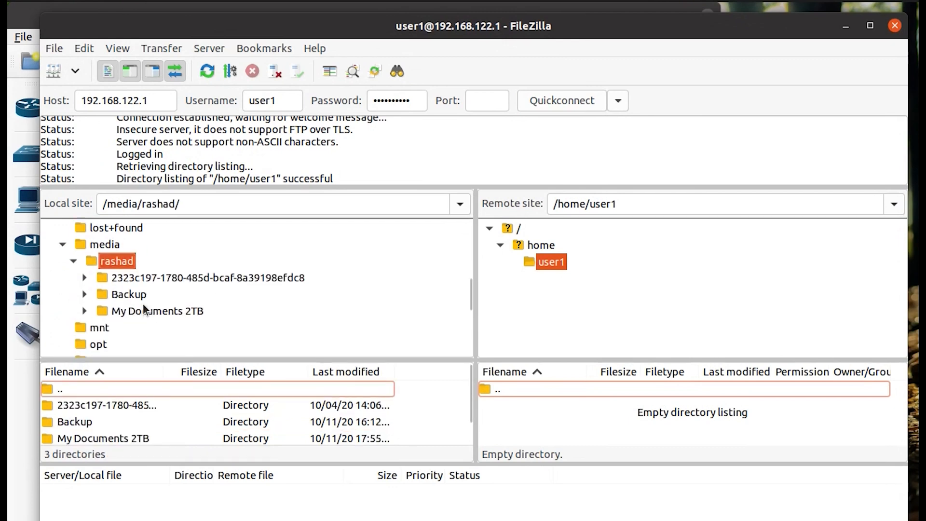
{"action": "scroll", "coordinate": [144, 305], "scroll_direction": "down", "scroll_amount": 3}
{"action": "left_click", "coordinate": [87, 268]}
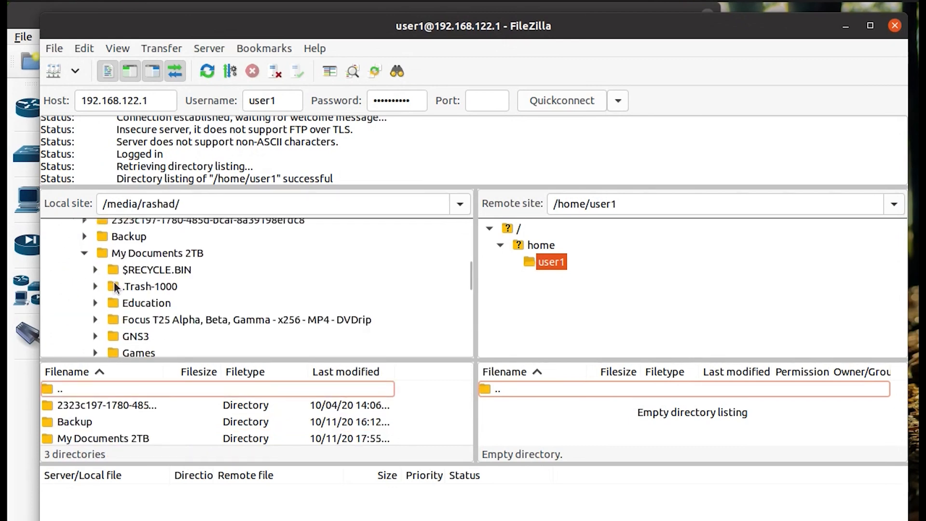
{"action": "left_click", "coordinate": [95, 336]}
{"action": "scroll", "coordinate": [109, 335], "scroll_direction": "down", "scroll_amount": 3}
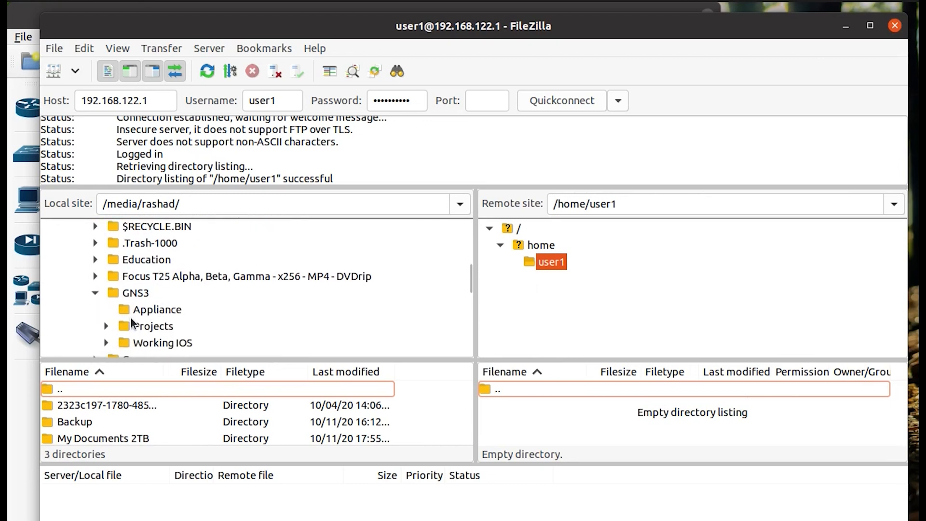
{"action": "left_click", "coordinate": [106, 342]}
{"action": "scroll", "coordinate": [111, 337], "scroll_direction": "down", "scroll_amount": 4}
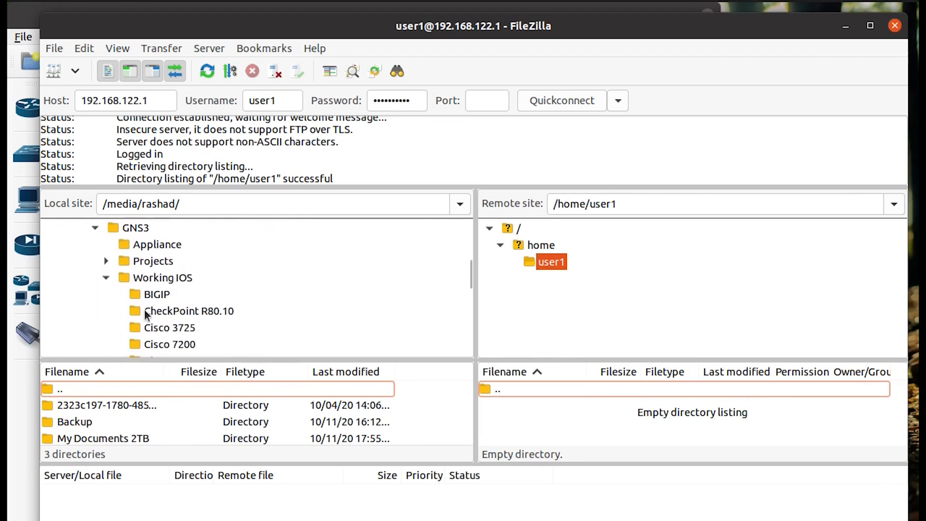
{"action": "scroll", "coordinate": [144, 314], "scroll_direction": "down", "scroll_amount": 1}
{"action": "left_click", "coordinate": [176, 292]}
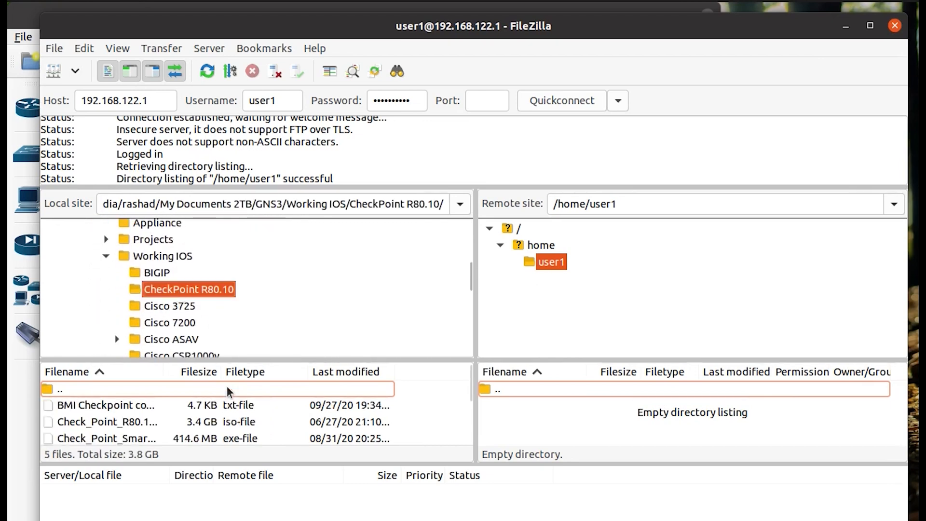
Enlarge the file lists and upload the Check Point SmartConsole installer to /home/user1.
{"action": "left_click_drag", "start_coordinate": [340, 463], "coordinate": [338, 482]}
{"action": "left_click_drag", "start_coordinate": [400, 358], "coordinate": [407, 331]}
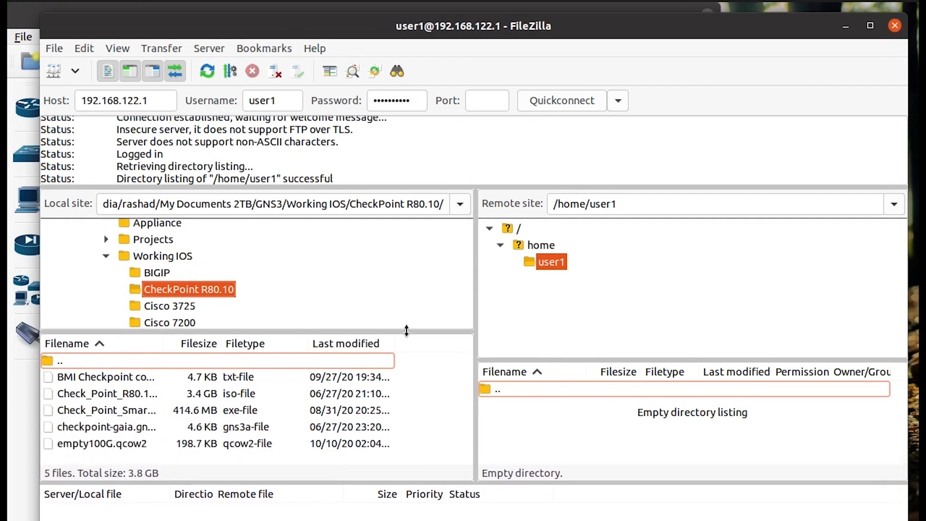
{"action": "left_click_drag", "start_coordinate": [541, 358], "coordinate": [543, 328]}
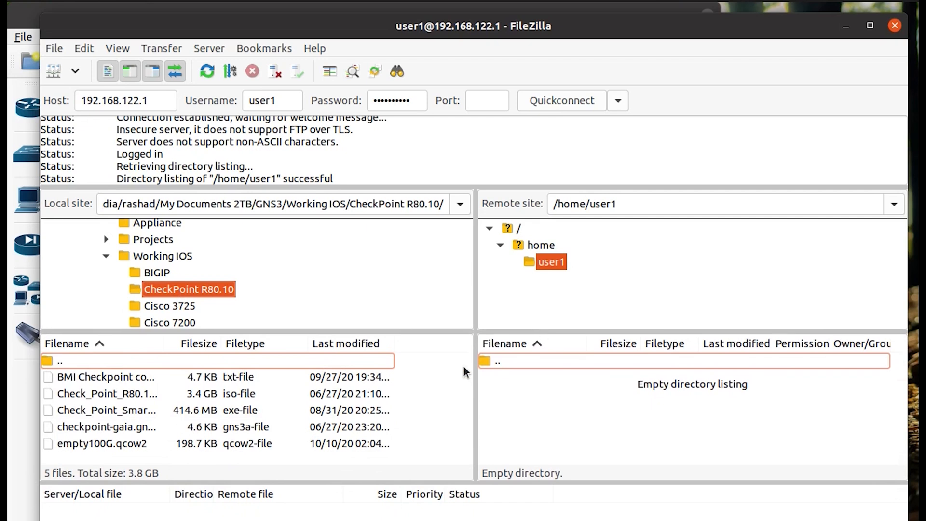
{"action": "left_click_drag", "start_coordinate": [163, 343], "coordinate": [240, 343]}
{"action": "left_click_drag", "start_coordinate": [147, 412], "coordinate": [625, 410]}
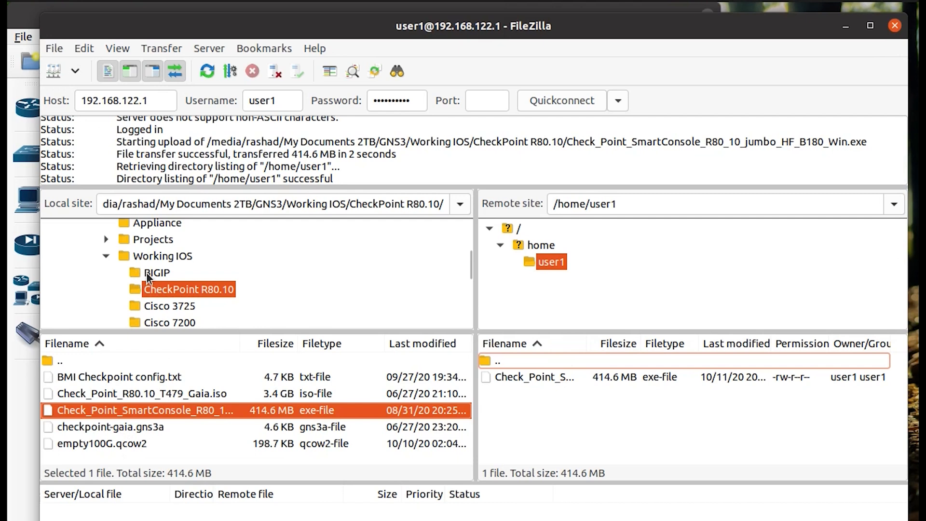
Upload the ASDM folder from Cisco ASAV to the server.
{"action": "scroll", "coordinate": [147, 273], "scroll_direction": "down", "scroll_amount": 1}
{"action": "left_click", "coordinate": [143, 314]}
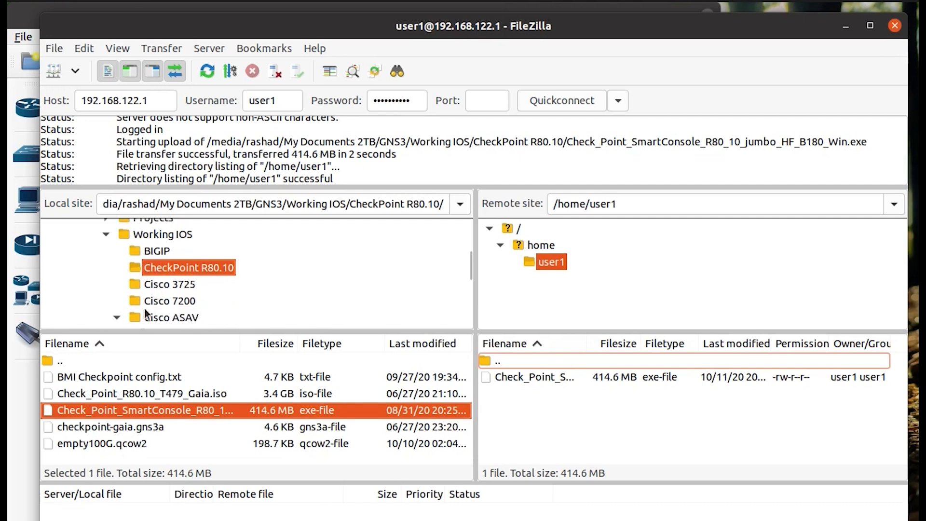
{"action": "scroll", "coordinate": [144, 416], "scroll_direction": "down", "scroll_amount": 1}
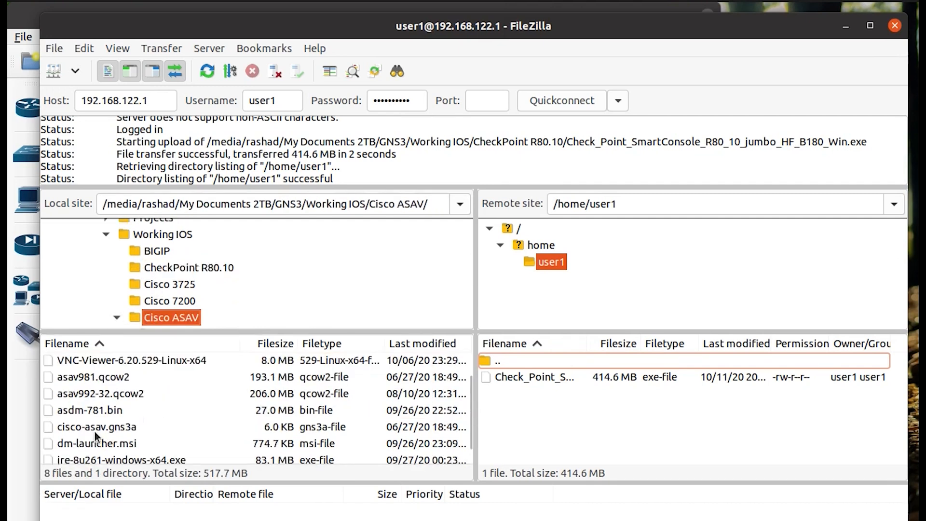
{"action": "scroll", "coordinate": [135, 418], "scroll_direction": "down", "scroll_amount": 1}
{"action": "scroll", "coordinate": [106, 397], "scroll_direction": "up", "scroll_amount": 2}
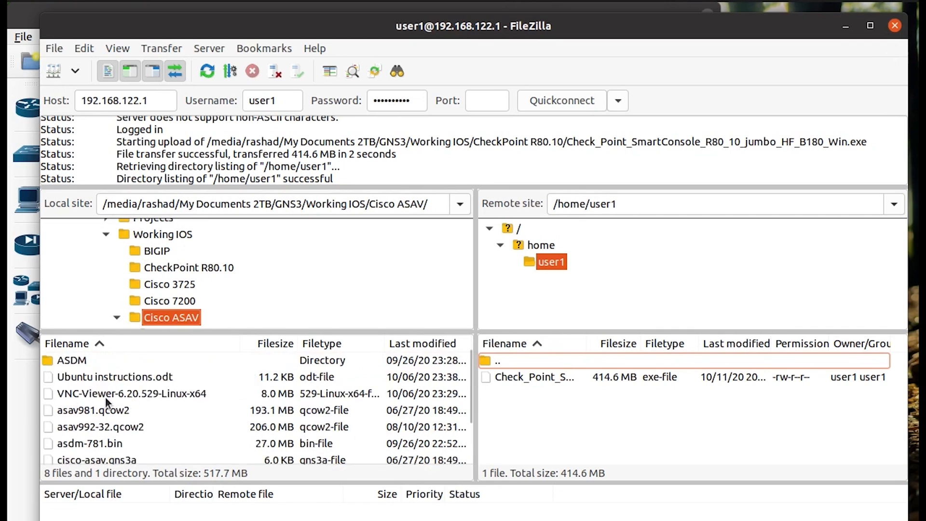
{"action": "left_click_drag", "start_coordinate": [116, 377], "coordinate": [619, 446]}
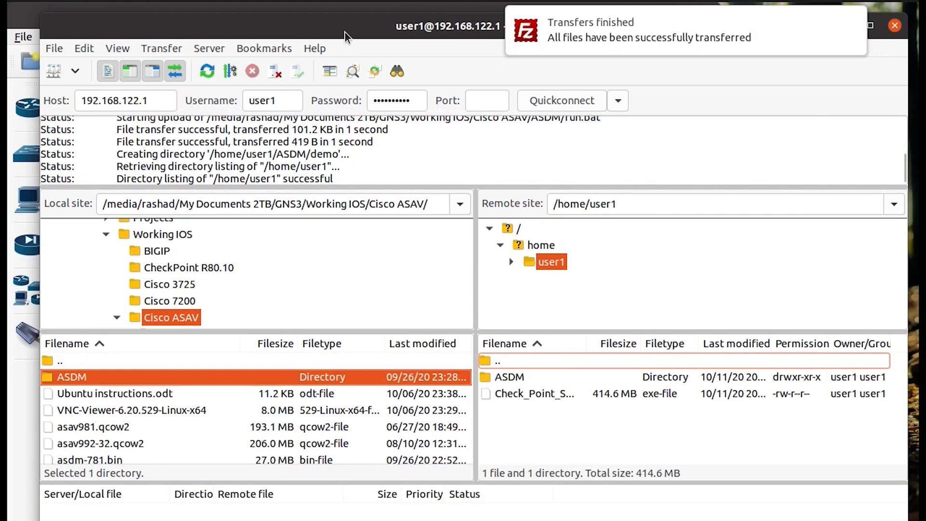
Dismiss the transfers-finished notification and minimize FileZilla.
{"action": "mouse_move", "coordinate": [810, 36]}
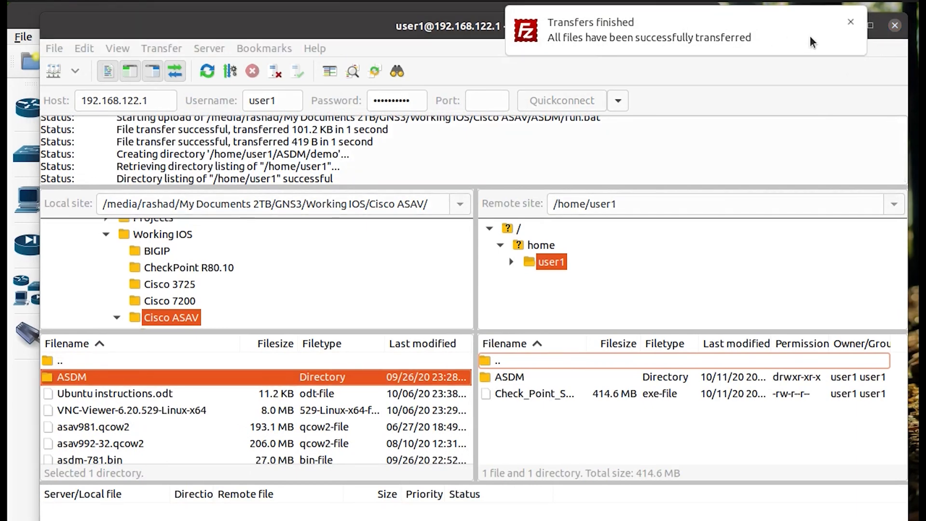
{"action": "left_click", "coordinate": [850, 24]}
{"action": "left_click", "coordinate": [848, 26]}
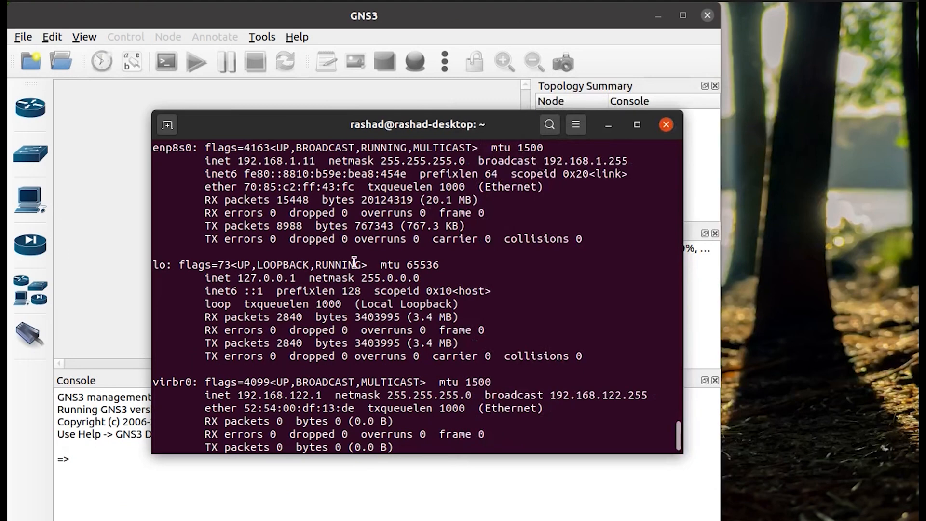
Import the cisco-asav.gns3a appliance file from GNS3/Working IOS/Cisco ASAV.
{"action": "left_click", "coordinate": [23, 37]}
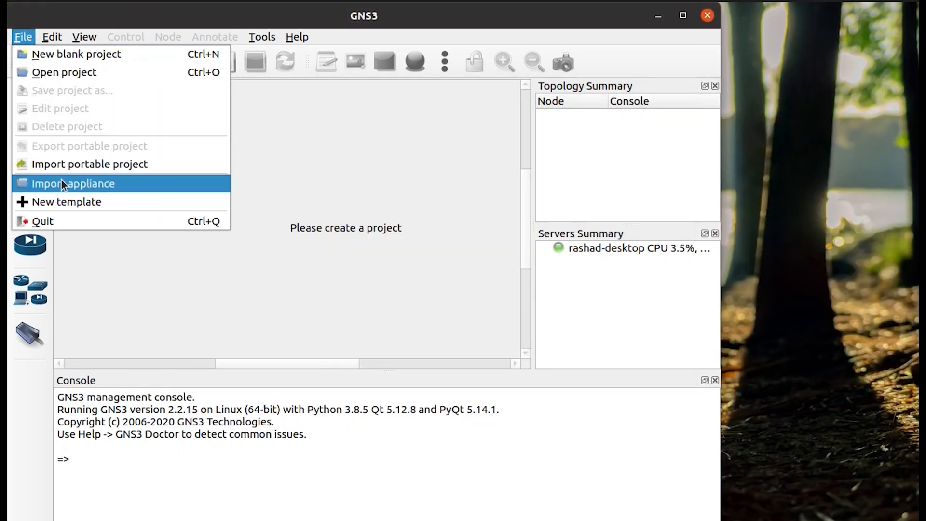
{"action": "left_click", "coordinate": [78, 183]}
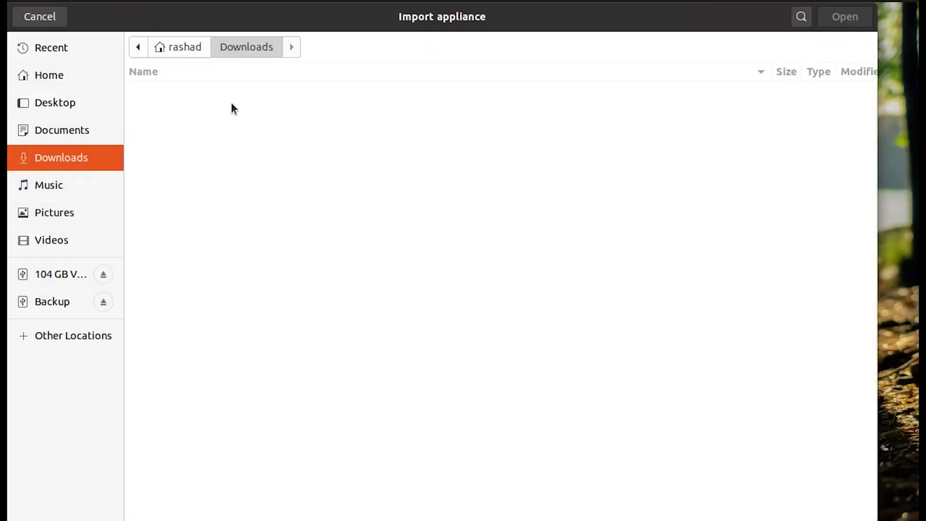
{"action": "left_click", "coordinate": [54, 331]}
{"action": "left_click", "coordinate": [240, 320]}
{"action": "scroll", "coordinate": [248, 289], "scroll_direction": "down", "scroll_amount": 1}
{"action": "double_click", "coordinate": [169, 271]}
{"action": "double_click", "coordinate": [171, 264]}
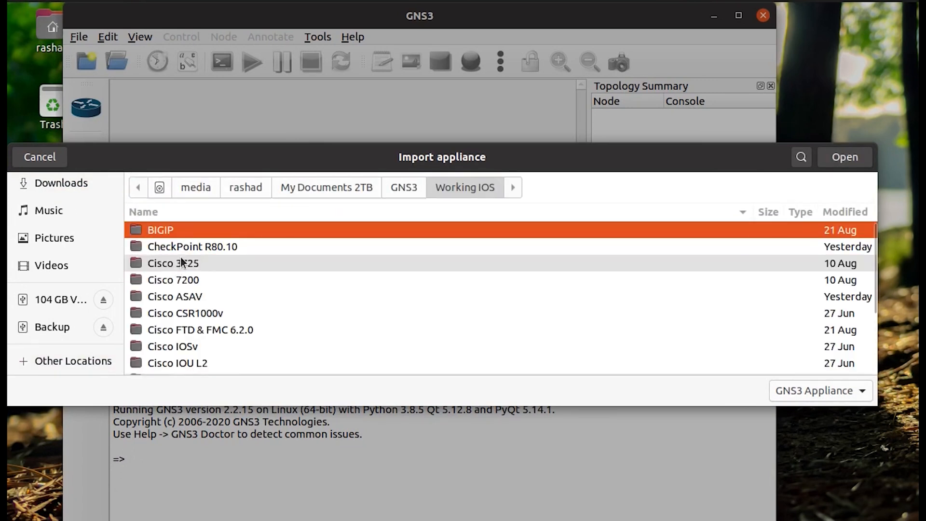
{"action": "double_click", "coordinate": [183, 295]}
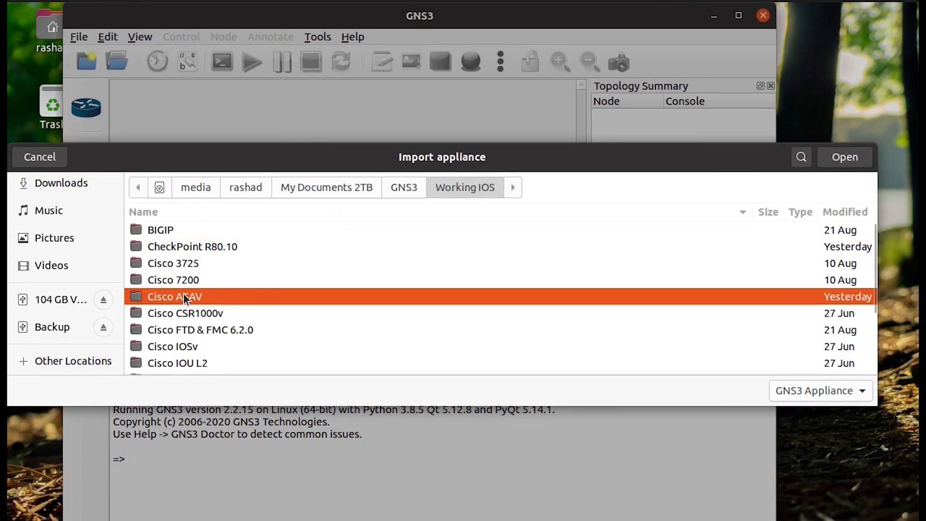
{"action": "left_click", "coordinate": [202, 248]}
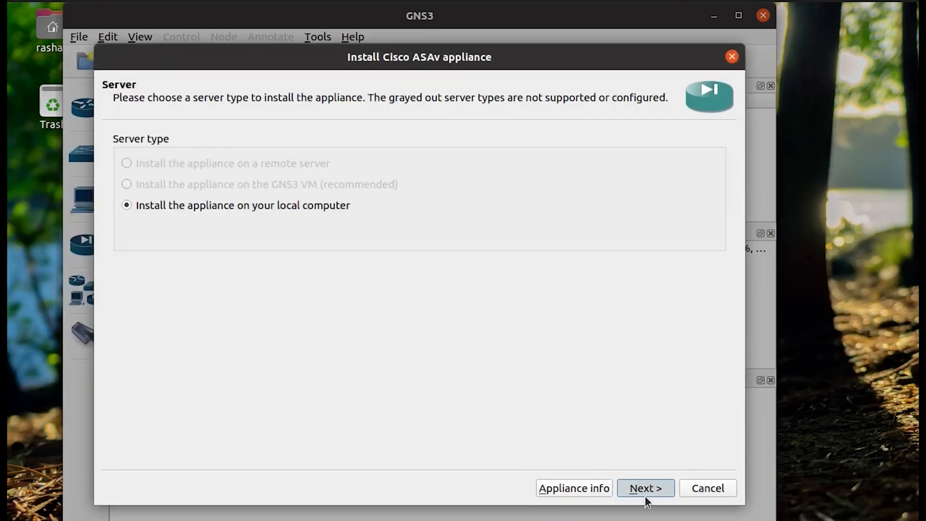
Install ASAv version 9.8.1 using the local asav981.qcow2 image, creating the template.
{"action": "left_click", "coordinate": [644, 494]}
{"action": "left_click", "coordinate": [643, 491]}
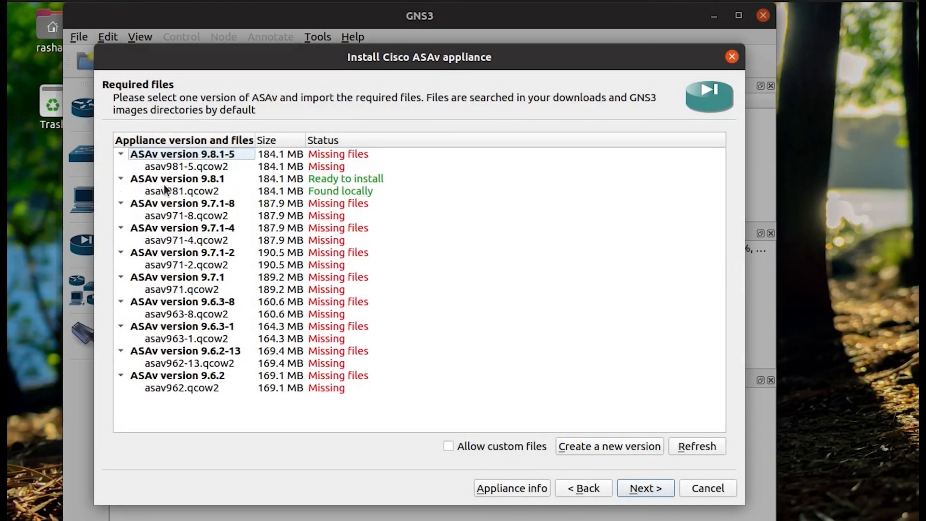
{"action": "left_click", "coordinate": [203, 192]}
{"action": "left_click", "coordinate": [268, 180]}
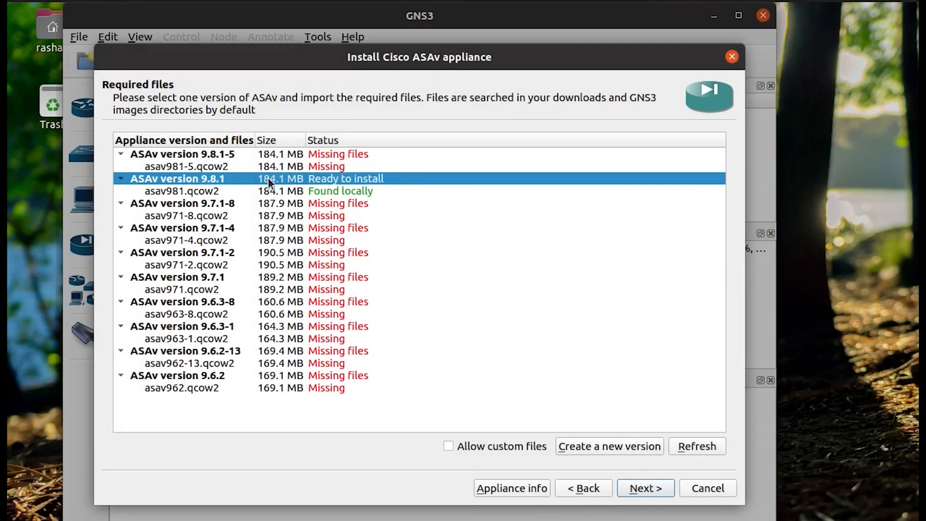
{"action": "left_click", "coordinate": [652, 494]}
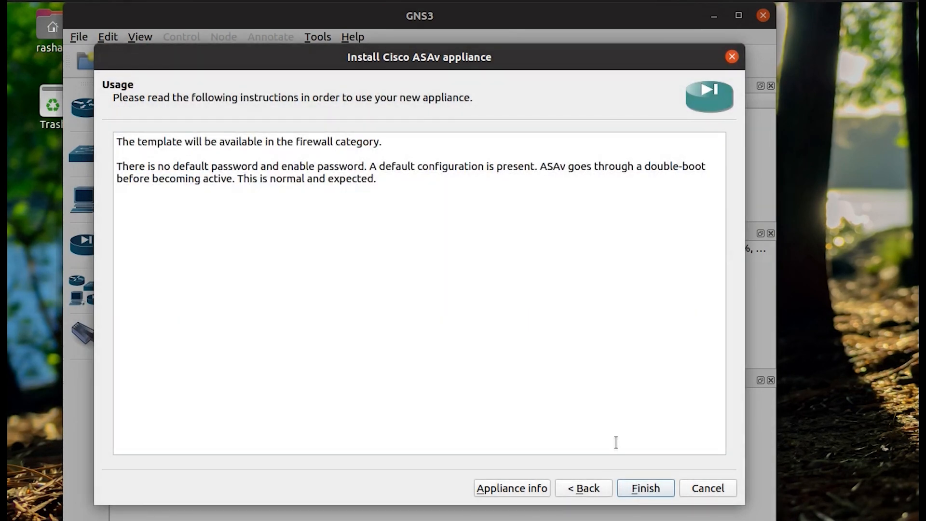
{"action": "left_click", "coordinate": [651, 487]}
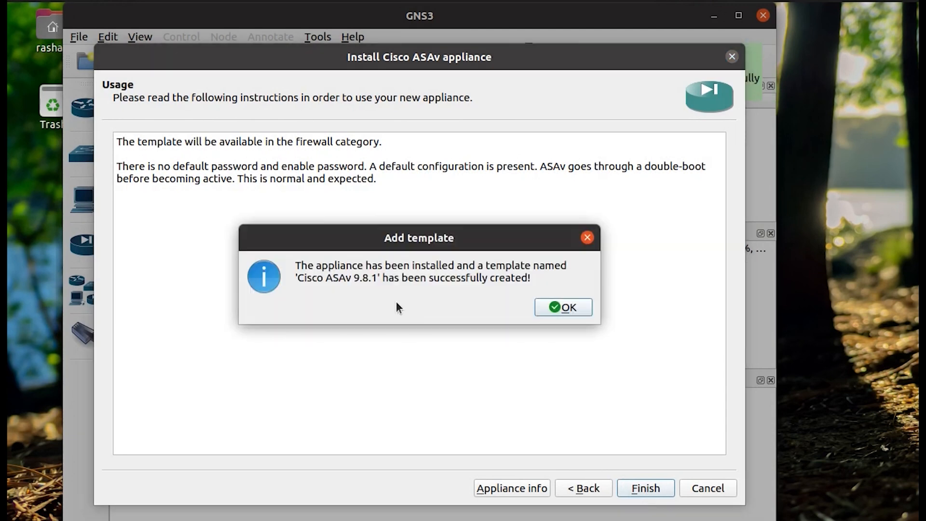
{"action": "left_click", "coordinate": [555, 305]}
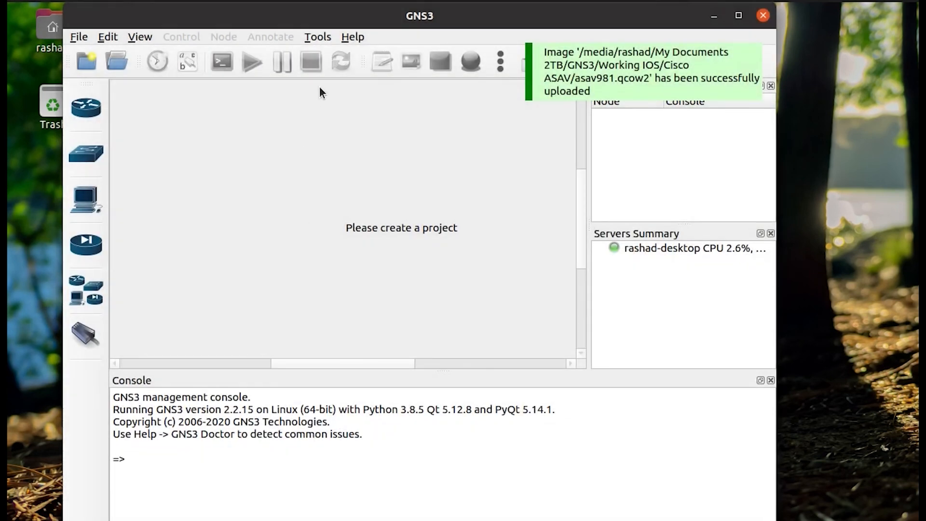
{"action": "left_click", "coordinate": [84, 38]}
Create a new blank project named YoutubeProject1.
{"action": "left_click", "coordinate": [94, 54]}
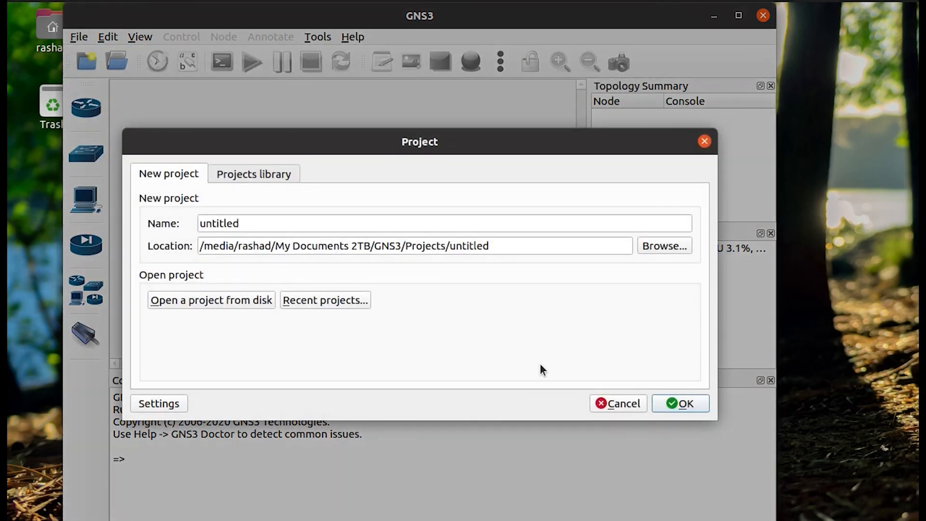
{"action": "left_click_drag", "start_coordinate": [277, 224], "coordinate": [176, 223]}
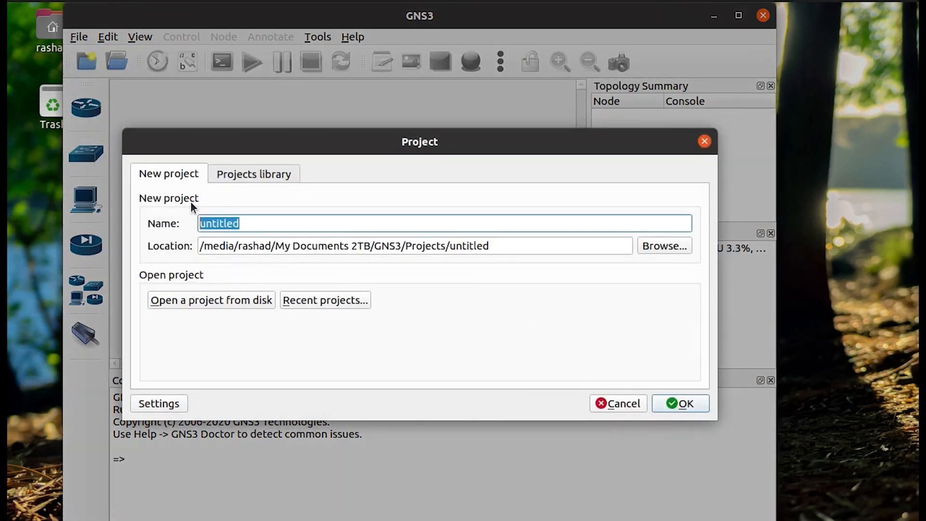
{"action": "type", "text": "Youtube"}
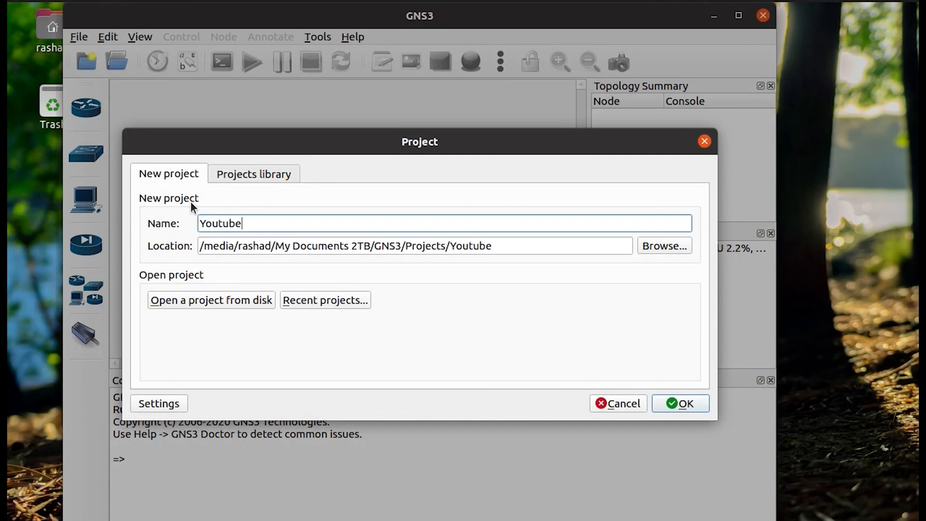
{"action": "type", "text": "Project1"}
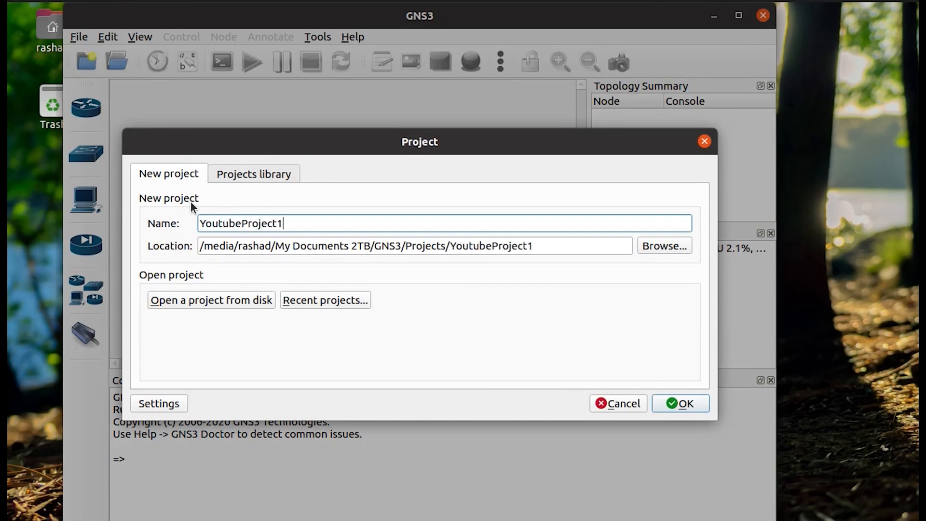
{"action": "key", "text": "Return"}
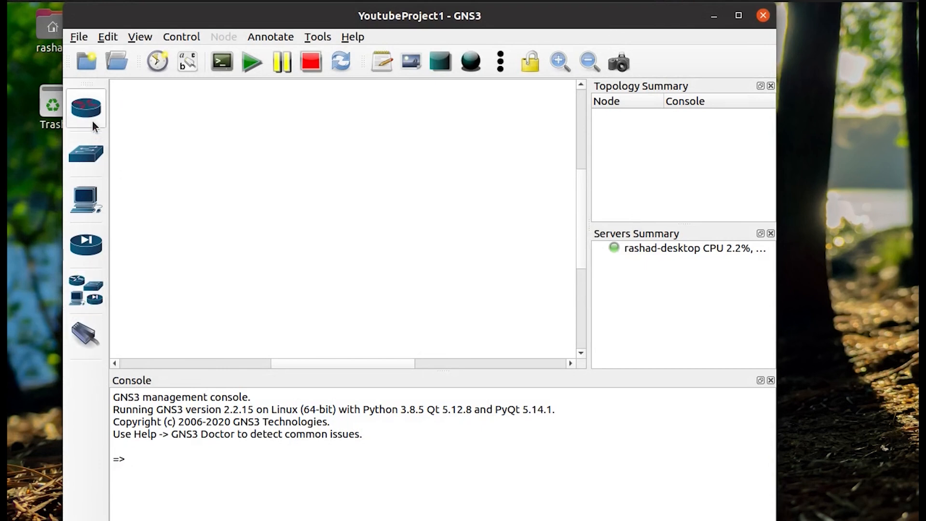
Place a Cisco ASAv 9.8.1 node from All devices onto the canvas.
{"action": "left_click", "coordinate": [86, 107]}
{"action": "left_click", "coordinate": [86, 107]}
{"action": "left_click", "coordinate": [88, 296]}
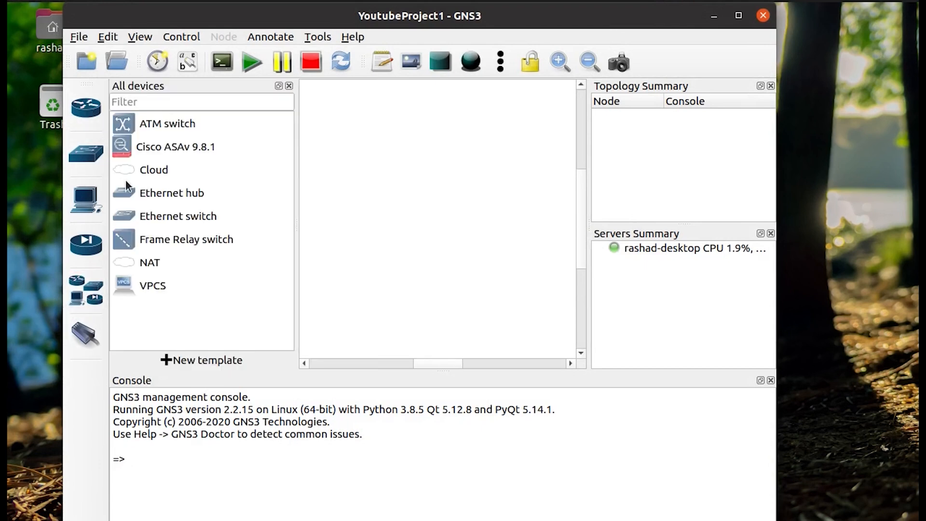
{"action": "left_click_drag", "start_coordinate": [154, 151], "coordinate": [350, 153]}
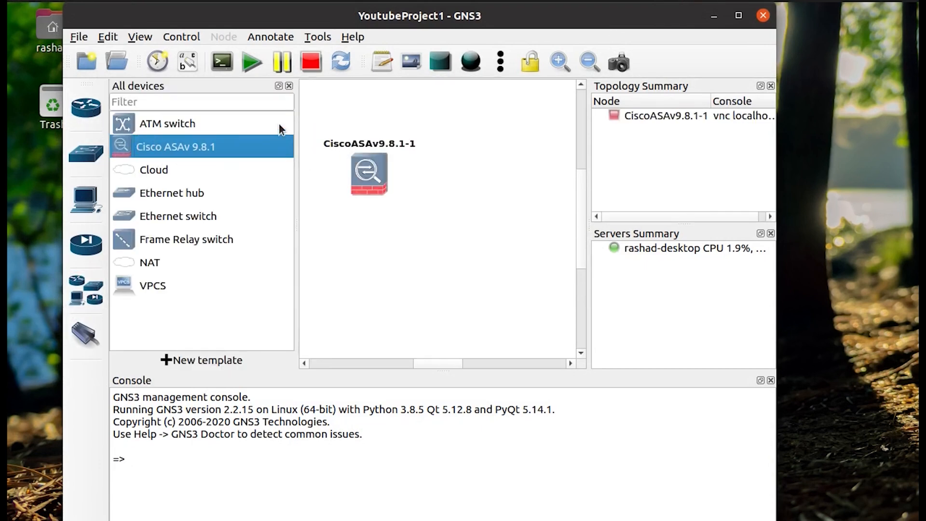
{"action": "left_click", "coordinate": [288, 86]}
{"action": "left_click_drag", "start_coordinate": [266, 177], "coordinate": [253, 147]}
Open the ASAv node's configuration and close it without changes.
{"action": "right_click", "coordinate": [252, 147]}
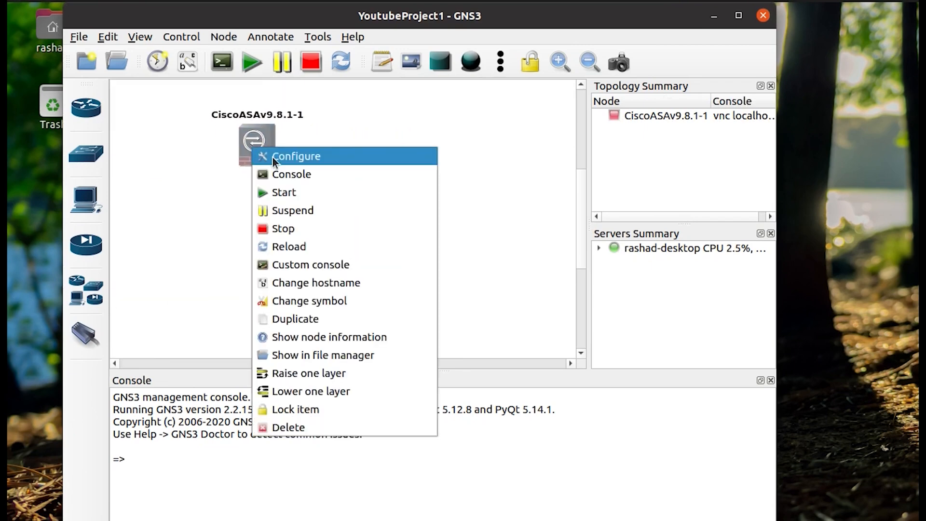
{"action": "left_click", "coordinate": [288, 156]}
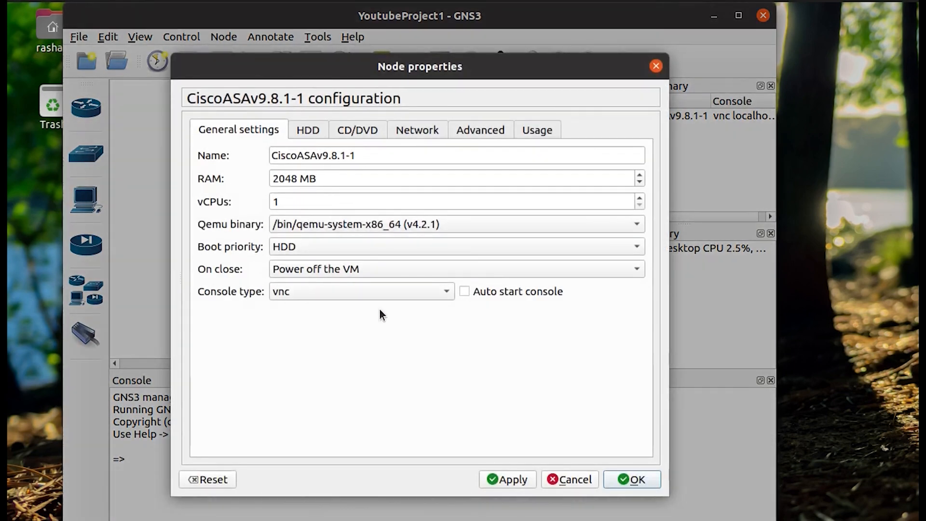
{"action": "left_click", "coordinate": [555, 477]}
{"action": "right_click", "coordinate": [251, 155]}
Start the CiscoASAv9.8.1-1 node, dismiss the uBridge error, and try opening its console.
{"action": "left_click", "coordinate": [267, 198]}
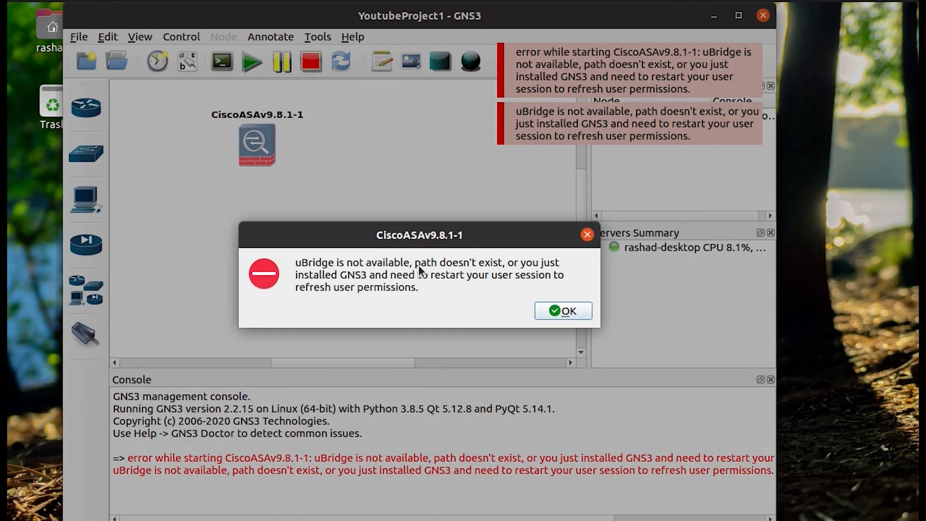
{"action": "left_click", "coordinate": [562, 311]}
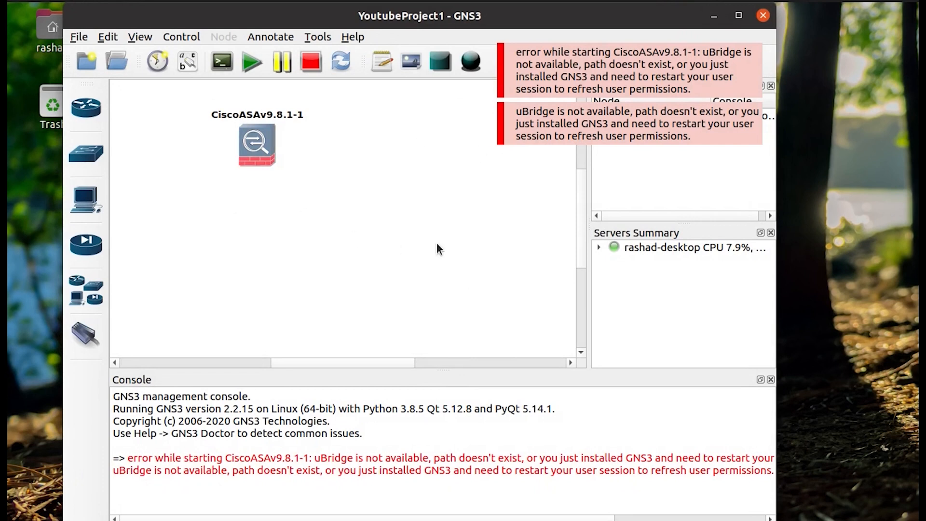
{"action": "right_click", "coordinate": [262, 141]}
{"action": "left_click", "coordinate": [491, 104]}
{"action": "double_click", "coordinate": [256, 144]}
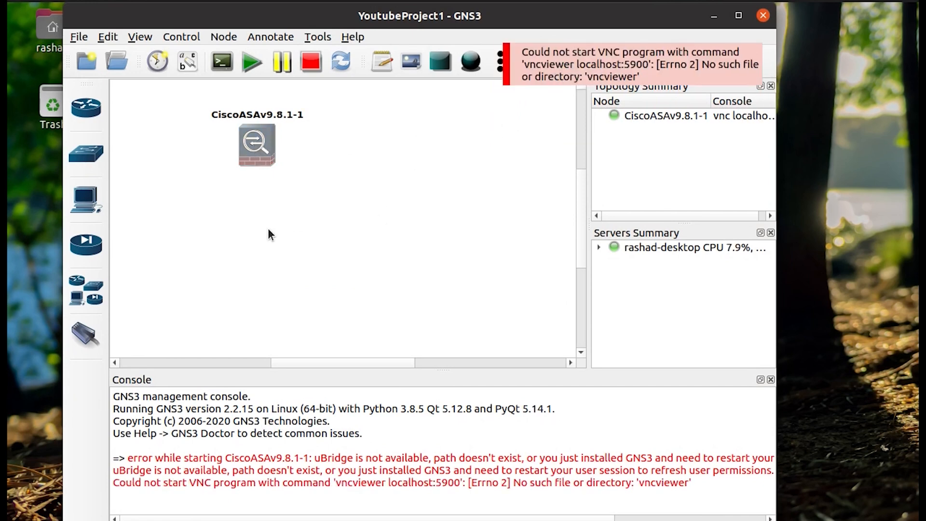
{"action": "right_click", "coordinate": [247, 144]}
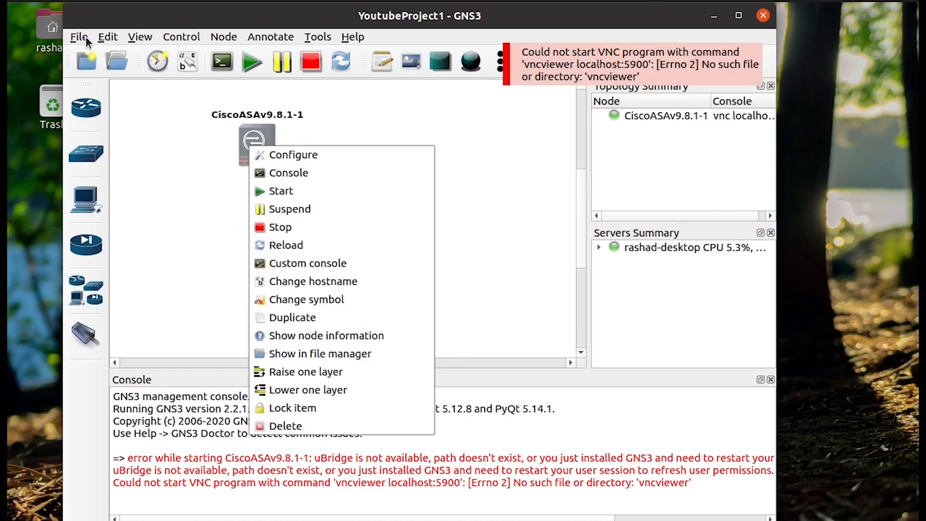
{"action": "left_click", "coordinate": [105, 35]}
Edit the 'vncviewer %h:%p' VNC console command, choosing Custom as the predefined command.
{"action": "left_click", "coordinate": [108, 37]}
{"action": "left_click", "coordinate": [131, 110]}
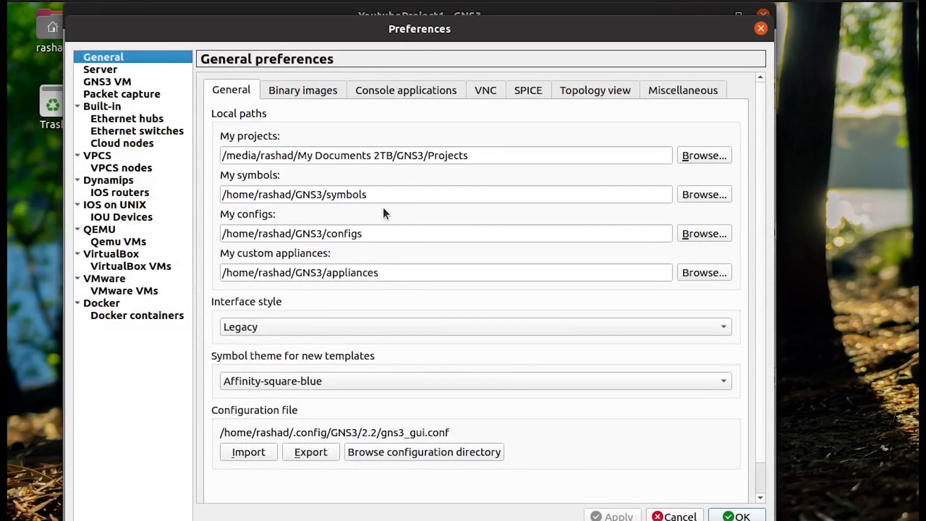
{"action": "left_click", "coordinate": [483, 94]}
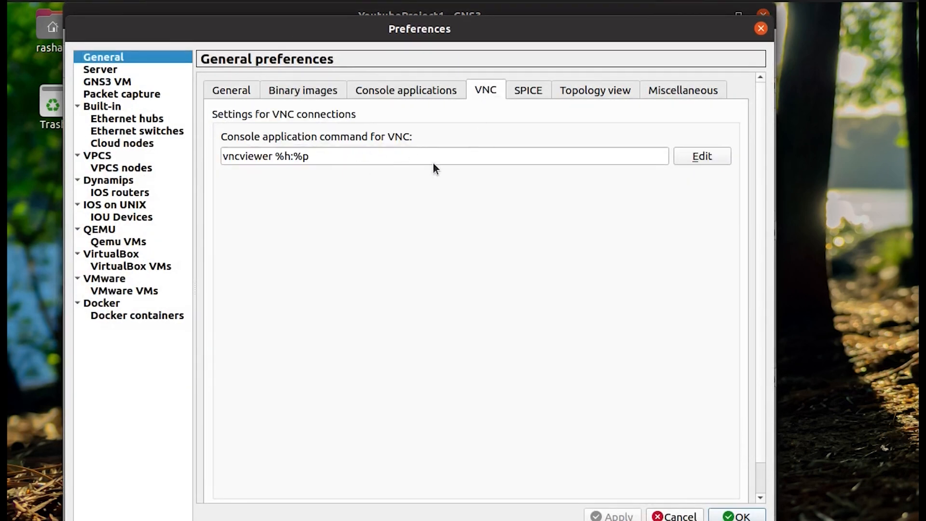
{"action": "left_click", "coordinate": [720, 161]}
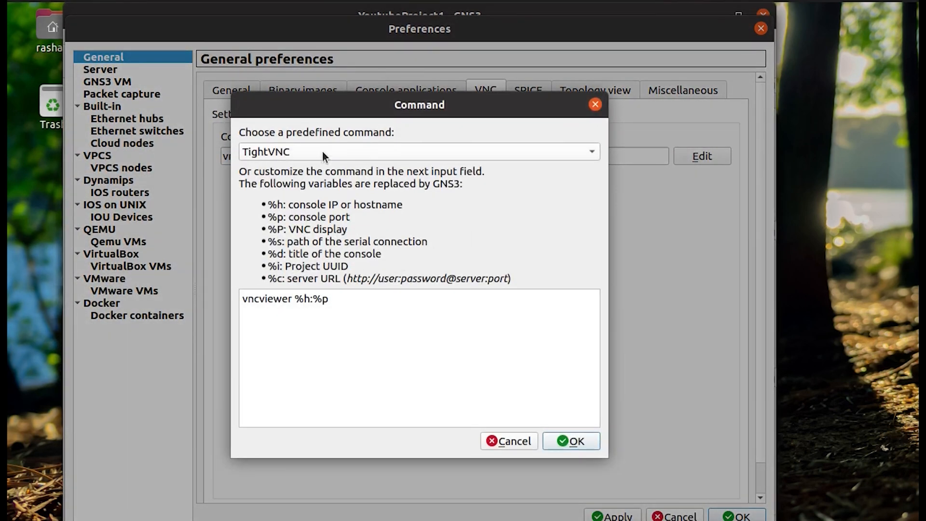
{"action": "left_click", "coordinate": [322, 151]}
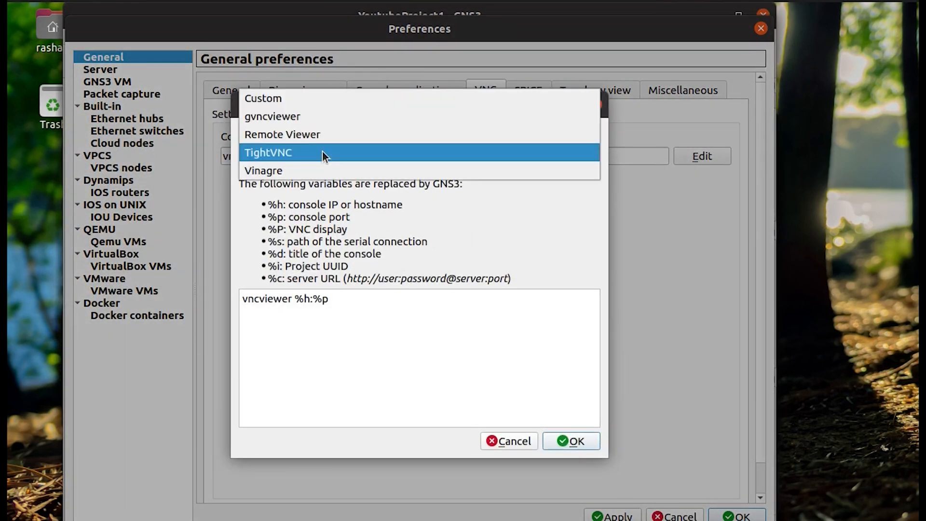
{"action": "left_click", "coordinate": [301, 100]}
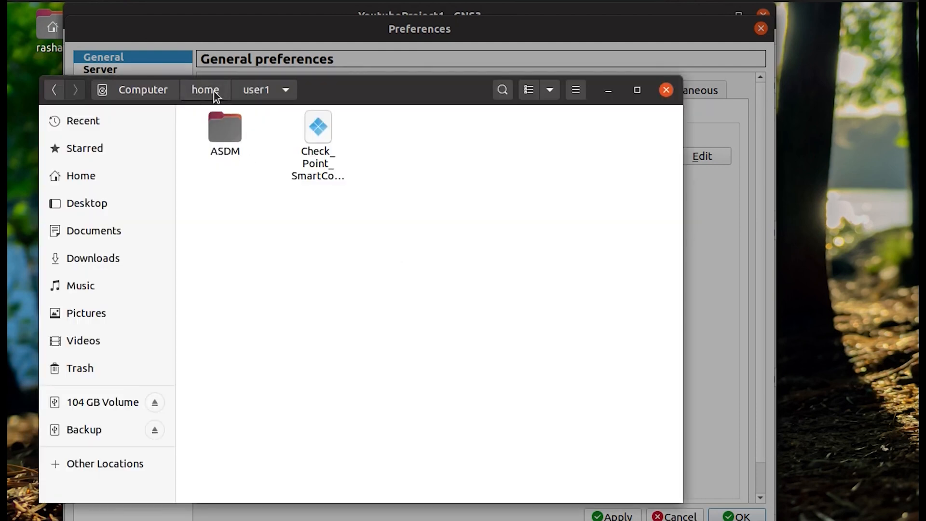
Browse from the home folder to the My Documents 2TB drive, peeking into its GNS3 folder.
{"action": "left_click", "coordinate": [213, 91]}
{"action": "left_click", "coordinate": [138, 94]}
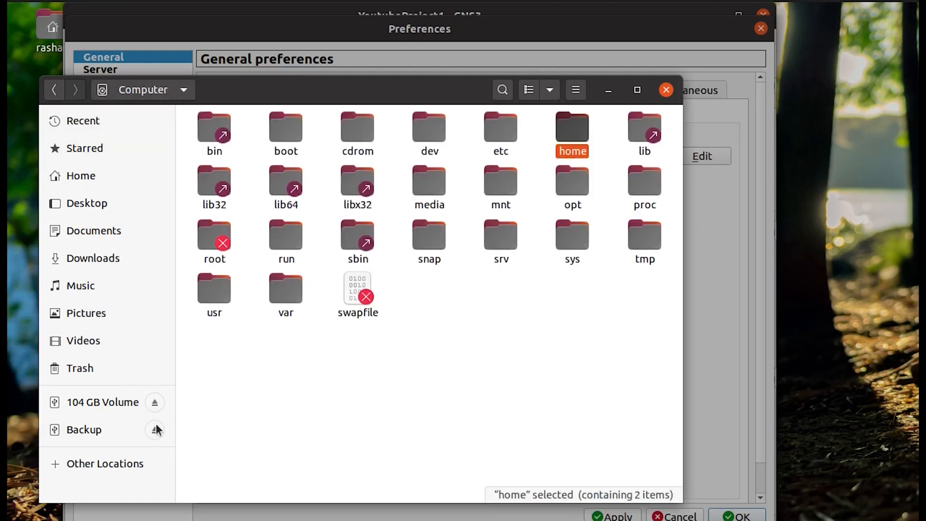
{"action": "left_click", "coordinate": [95, 457]}
{"action": "left_click", "coordinate": [293, 250]}
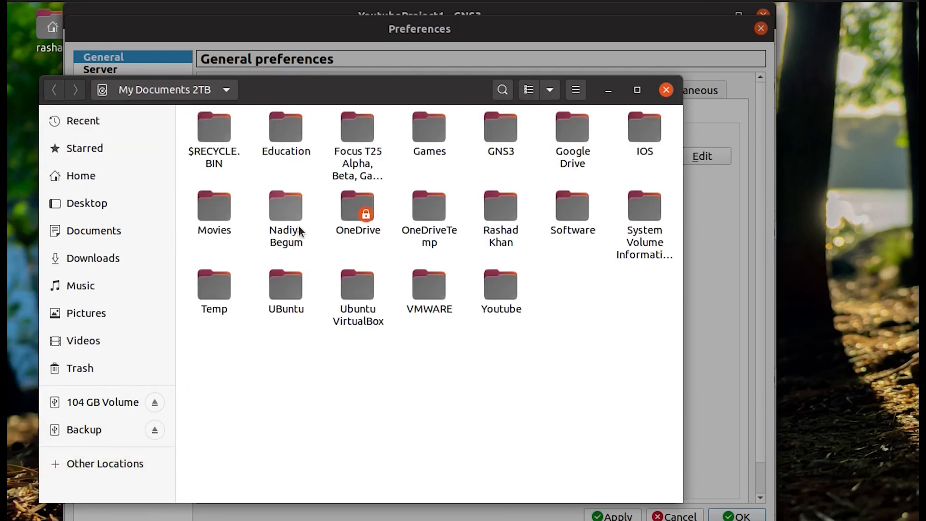
{"action": "double_click", "coordinate": [494, 138]}
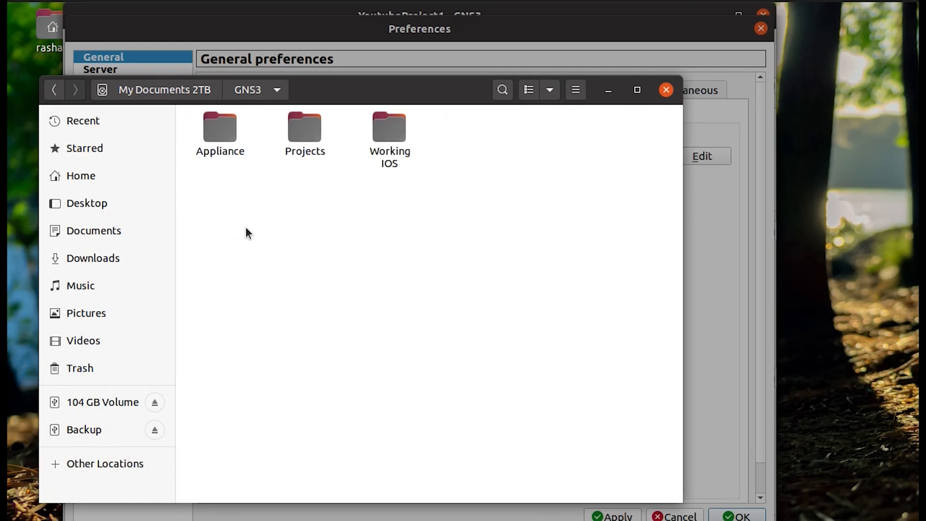
{"action": "left_click", "coordinate": [171, 90]}
Open the UBuntu folder and select the VNC-Viewer-6.20.529-Linux-x64 file.
{"action": "double_click", "coordinate": [352, 287]}
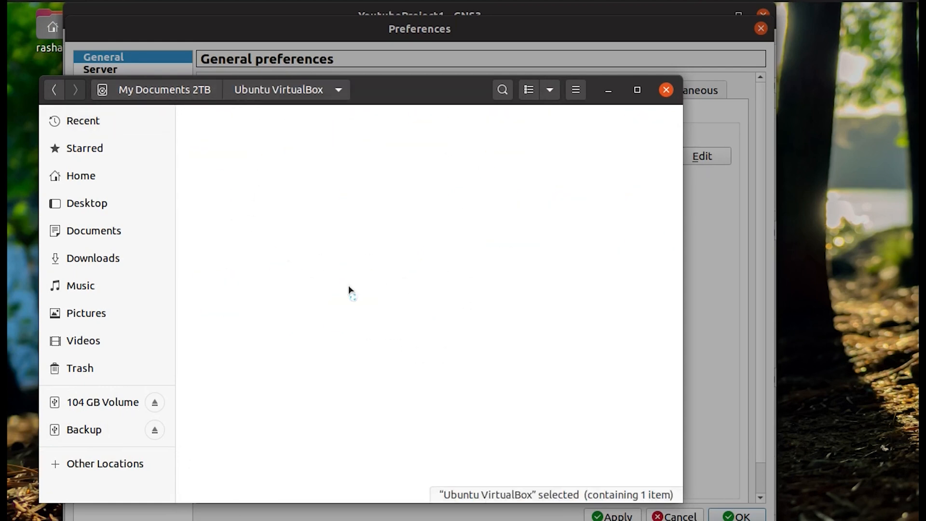
{"action": "left_click", "coordinate": [176, 91]}
{"action": "double_click", "coordinate": [285, 289]}
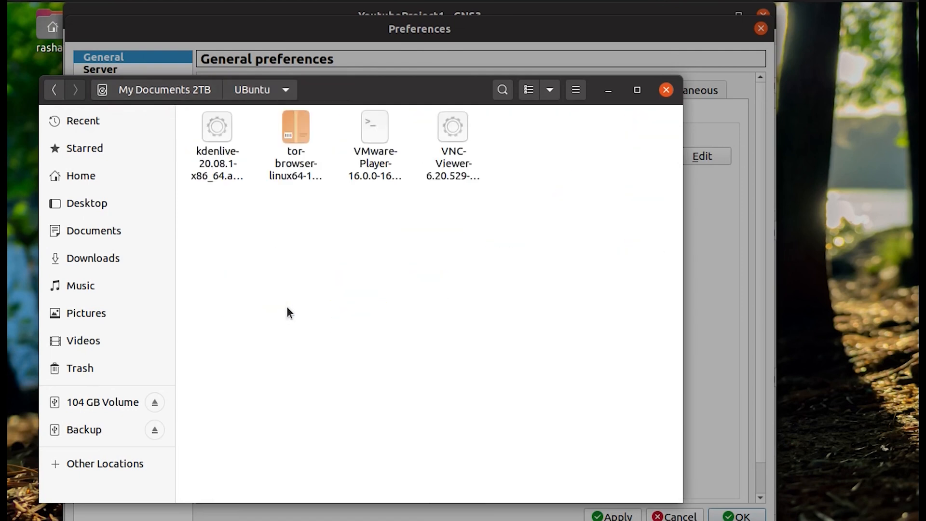
{"action": "left_click", "coordinate": [224, 150]}
{"action": "left_click", "coordinate": [374, 146]}
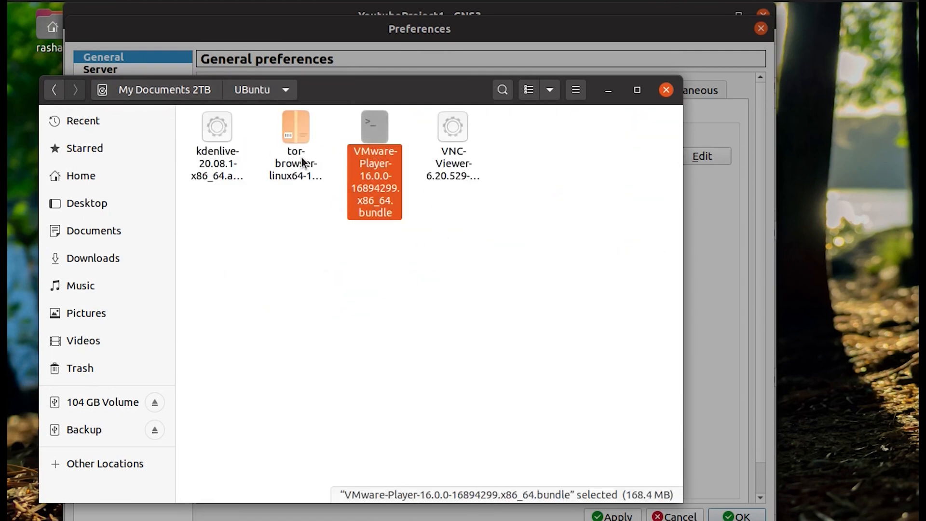
{"action": "left_click", "coordinate": [454, 145]}
{"action": "left_click_drag", "start_coordinate": [433, 95], "coordinate": [537, 262]}
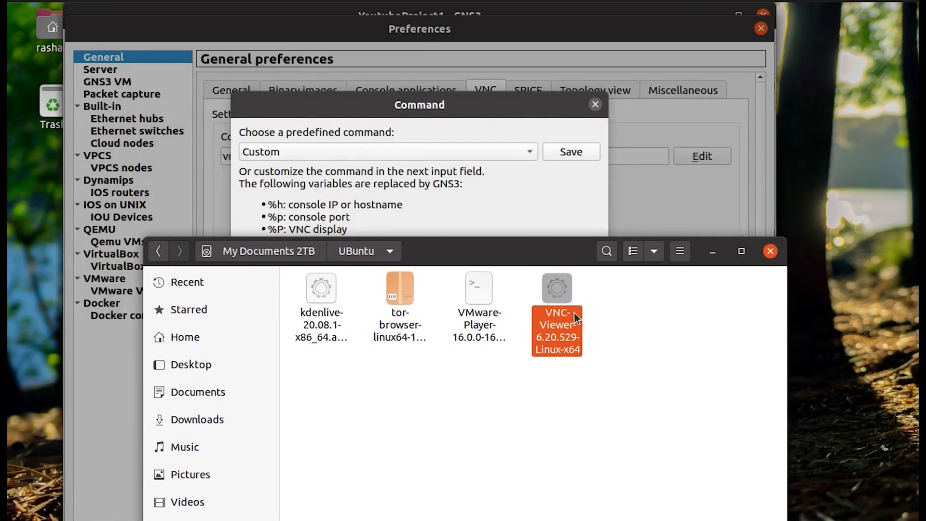
Prefix the VNC console command with '.' to run ./VNC-Viewer-6.20.529-Linux-x64, and save preferences.
{"action": "left_click", "coordinate": [351, 193]}
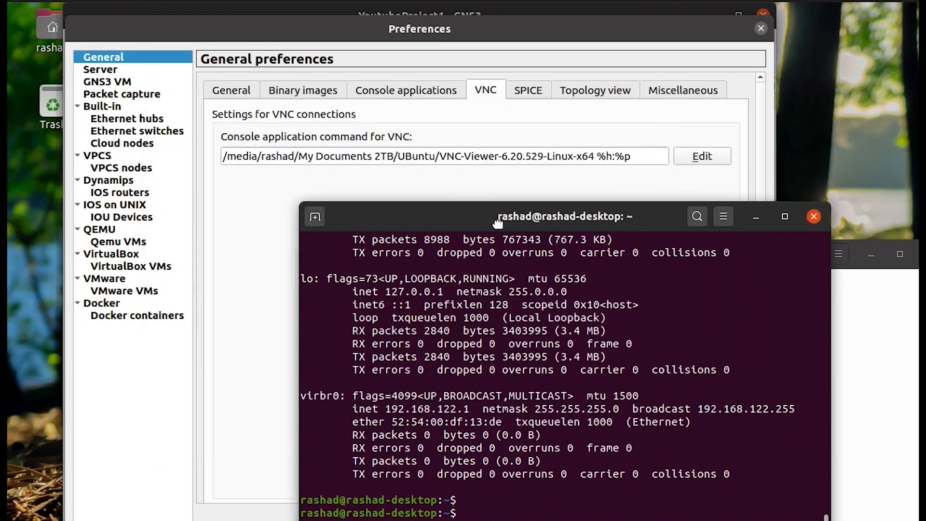
{"action": "left_click_drag", "start_coordinate": [498, 221], "coordinate": [597, 236]}
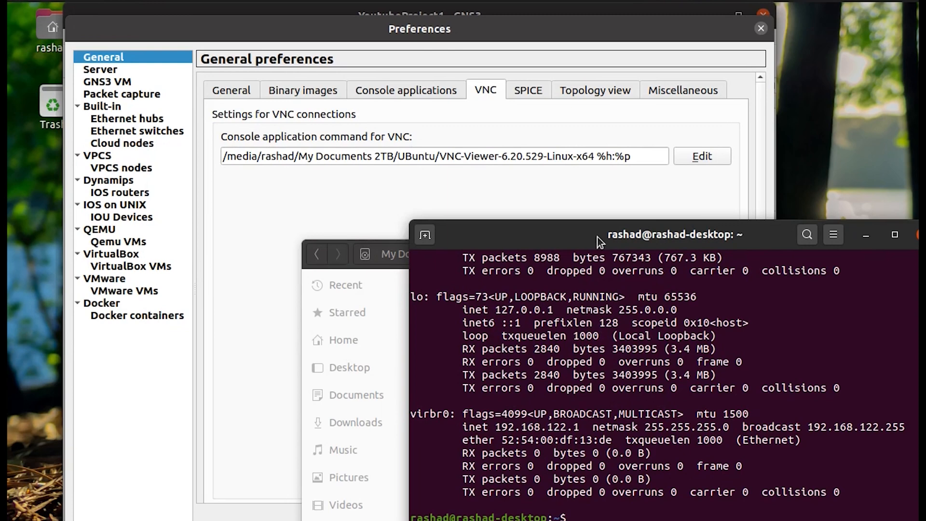
{"action": "left_click", "coordinate": [222, 155]}
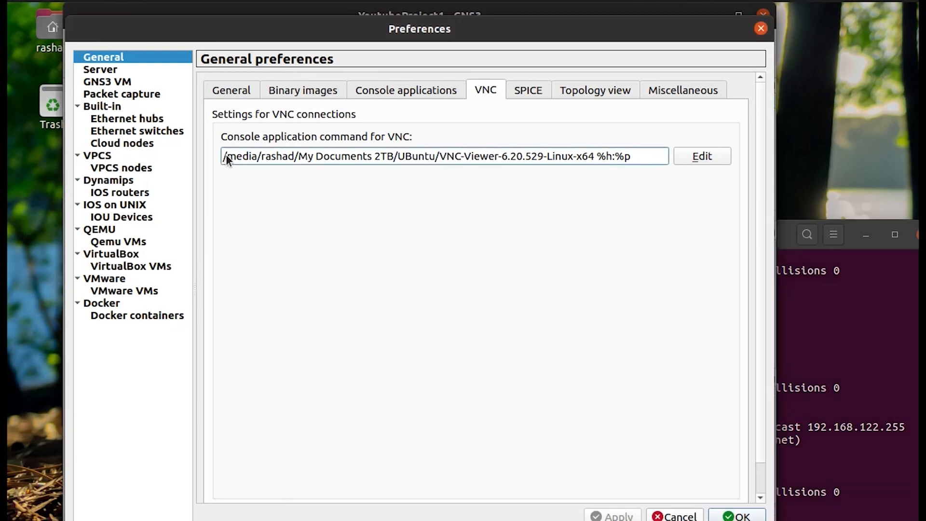
{"action": "left_click", "coordinate": [694, 155]}
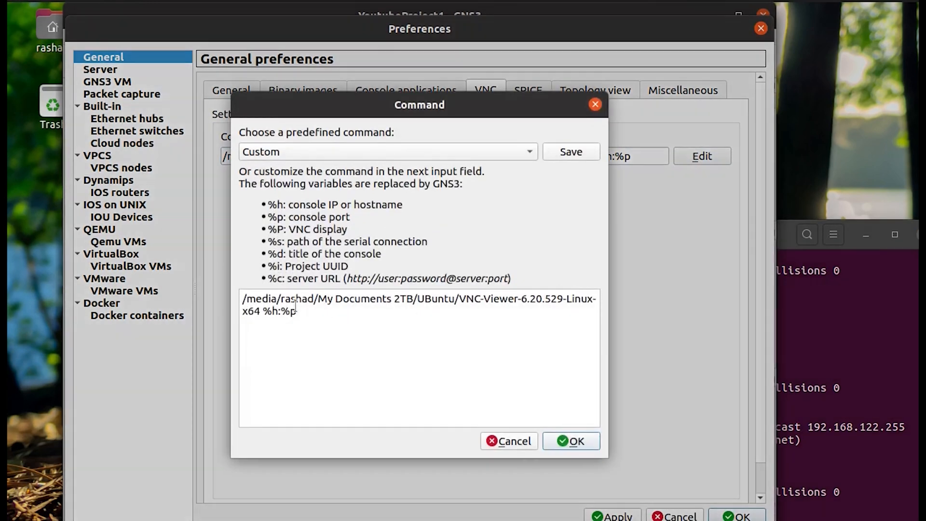
{"action": "type", "text": "."}
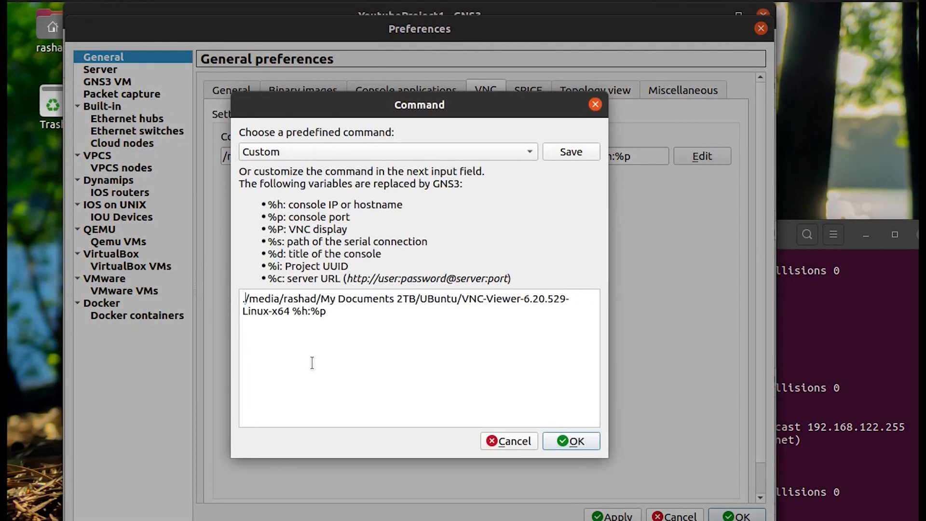
{"action": "left_click", "coordinate": [572, 440]}
{"action": "left_click", "coordinate": [612, 515]}
{"action": "left_click", "coordinate": [736, 515]}
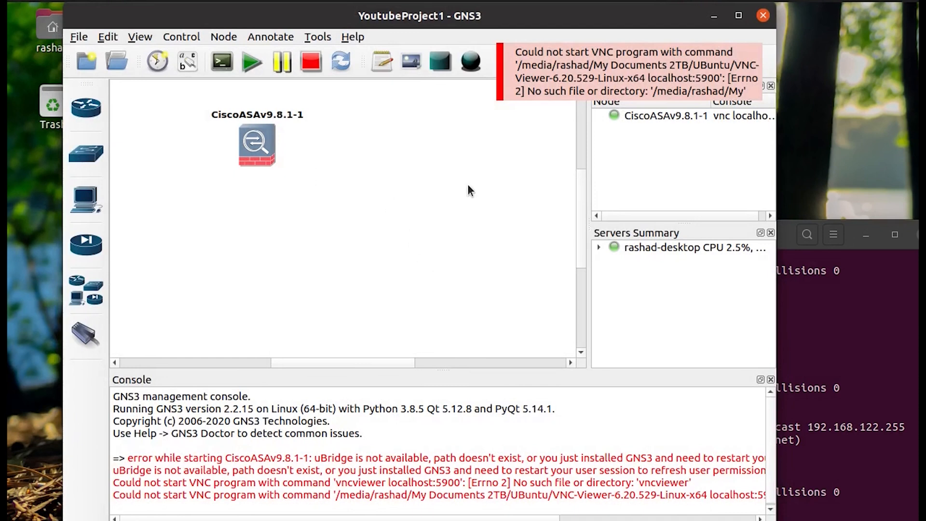
Try the CiscoASAv9.8.1-1 console, dismiss the VNC error, and reopen Edit > Preferences.
{"action": "double_click", "coordinate": [259, 143]}
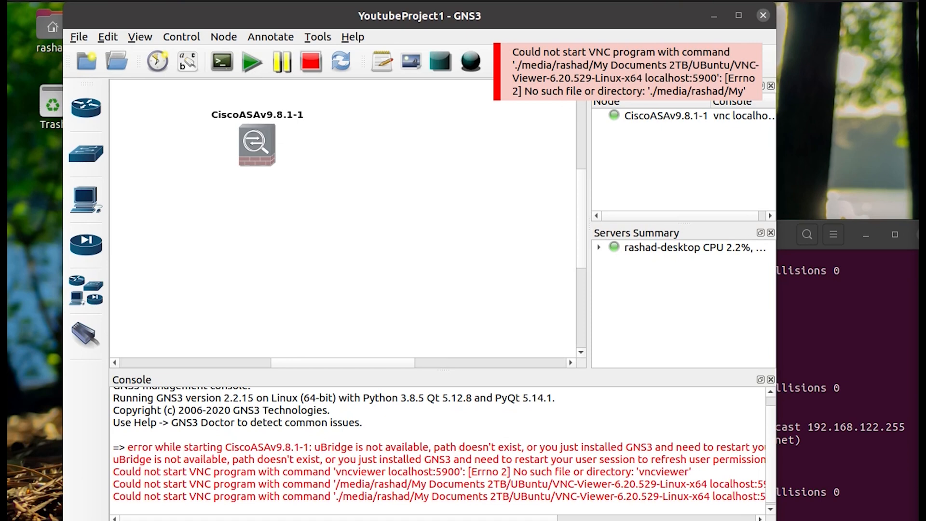
{"action": "left_click", "coordinate": [371, 236]}
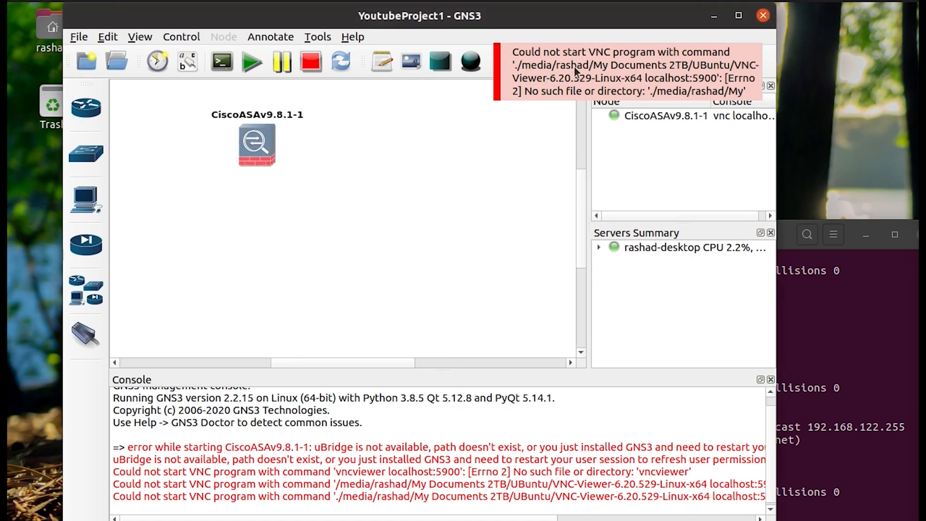
{"action": "left_click", "coordinate": [615, 62]}
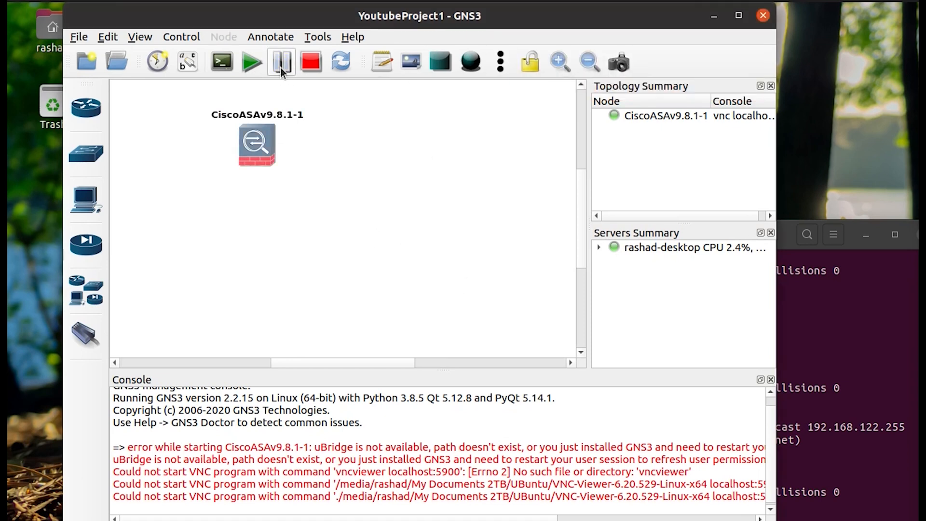
{"action": "left_click", "coordinate": [103, 40]}
{"action": "left_click", "coordinate": [101, 107]}
Set the VNC console command to the gvncviewer preset and save the preferences.
{"action": "left_click", "coordinate": [433, 90]}
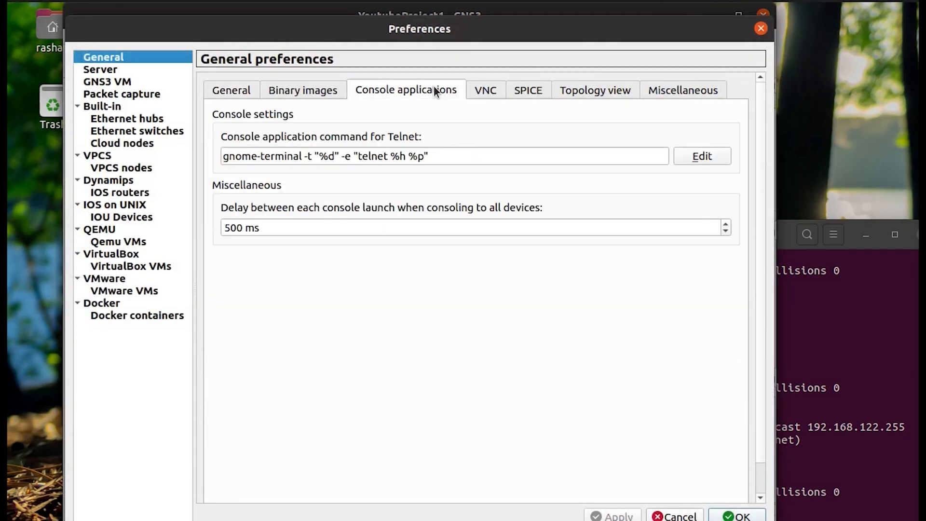
{"action": "left_click", "coordinate": [473, 90]}
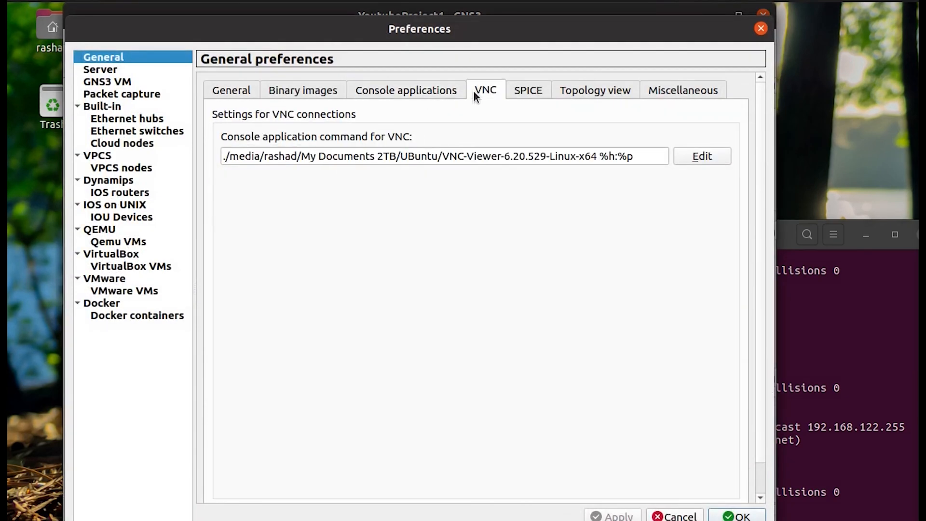
{"action": "left_click", "coordinate": [691, 156]}
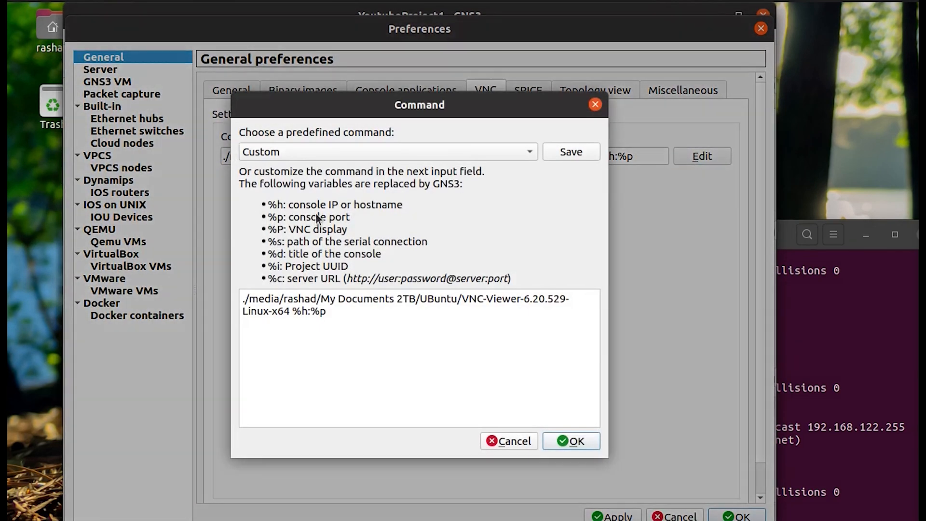
{"action": "left_click", "coordinate": [382, 150]}
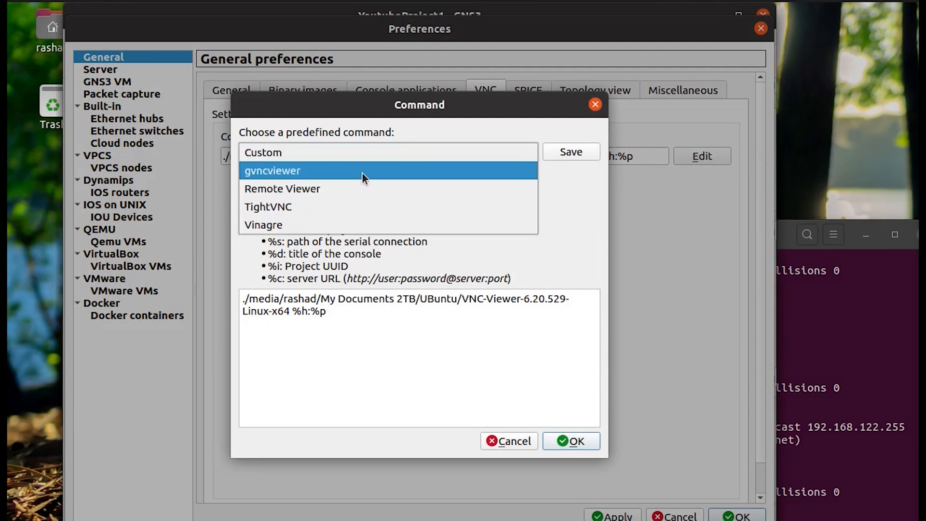
{"action": "left_click", "coordinate": [362, 172]}
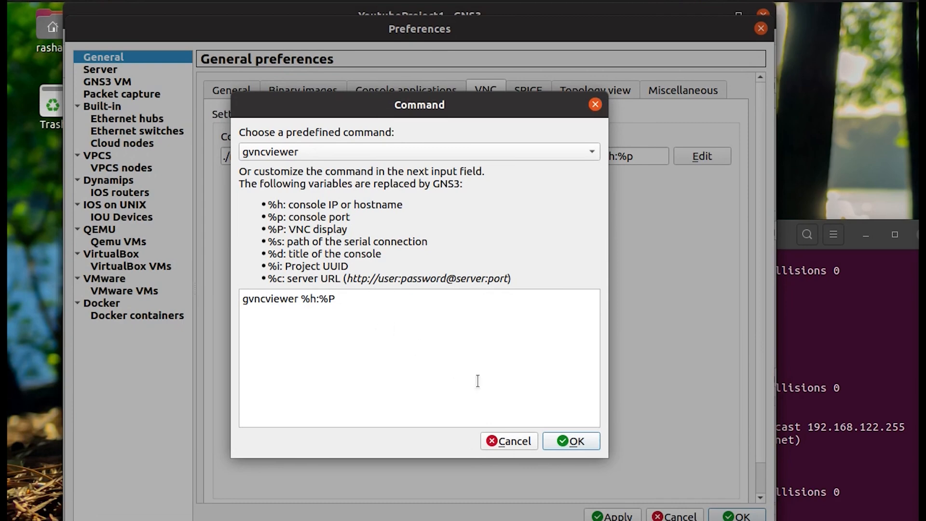
{"action": "left_click", "coordinate": [571, 440]}
{"action": "left_click", "coordinate": [611, 515]}
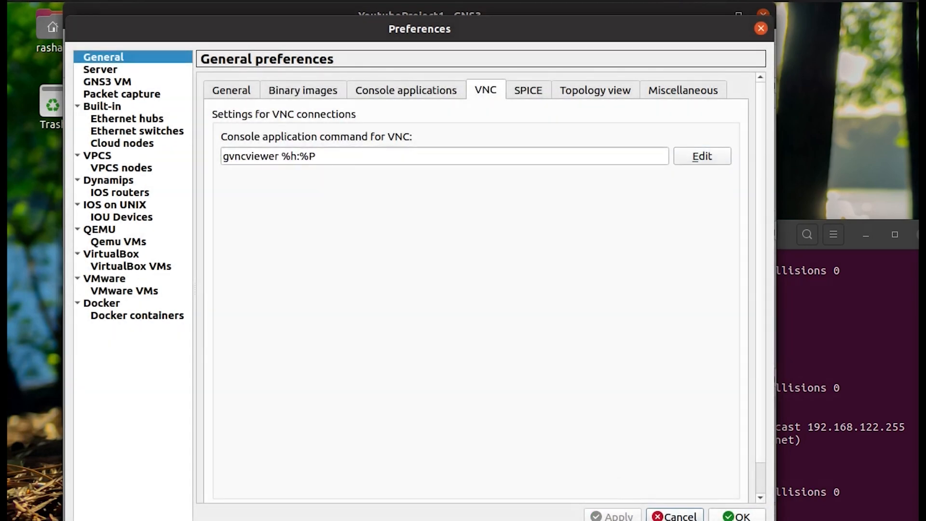
{"action": "left_click", "coordinate": [736, 515]}
Retry the CiscoASAv9.8.1-1 console, dismiss the error, stop the node and quit GNS3.
{"action": "double_click", "coordinate": [262, 143]}
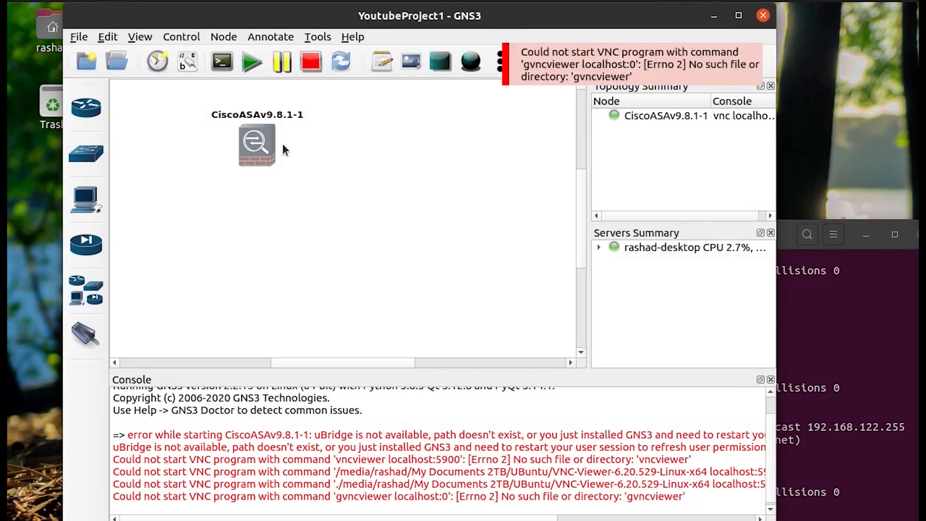
{"action": "left_click", "coordinate": [576, 76]}
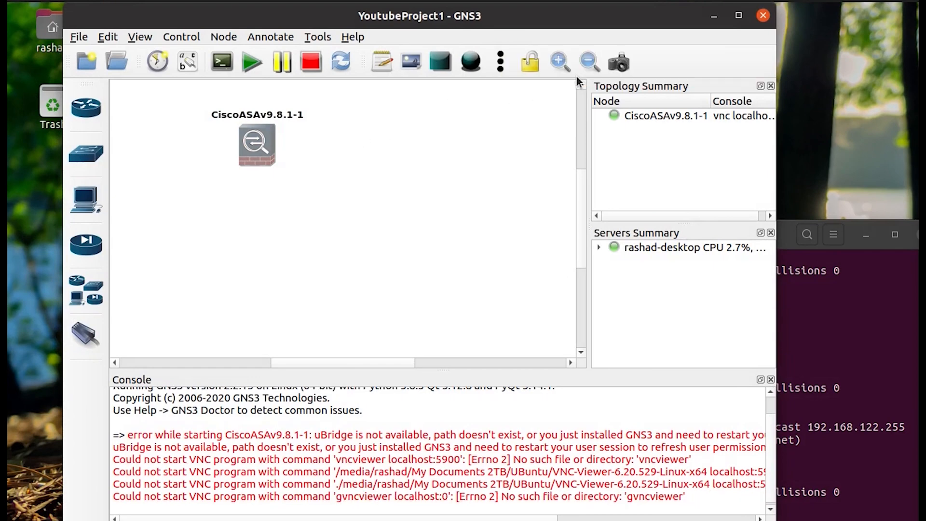
{"action": "left_click", "coordinate": [311, 63]}
{"action": "left_click", "coordinate": [73, 38]}
{"action": "left_click", "coordinate": [109, 238]}
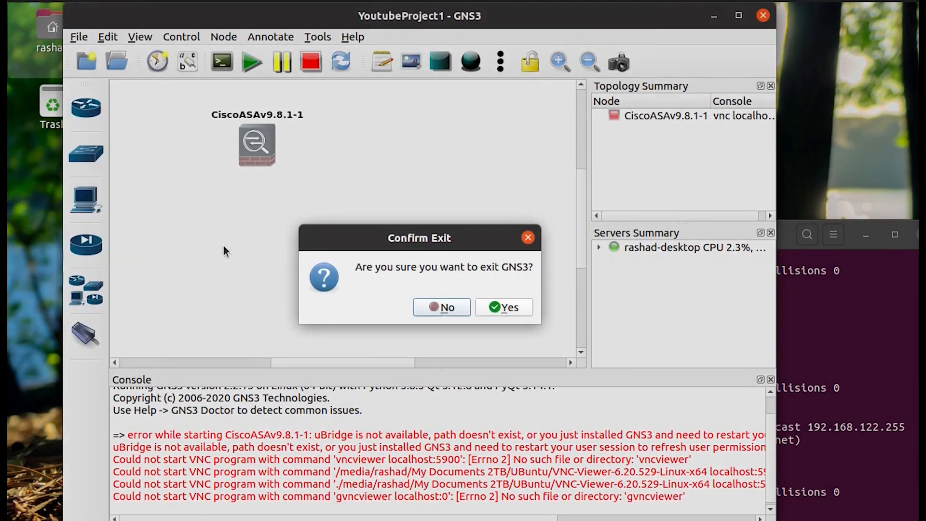
{"action": "left_click", "coordinate": [516, 310]}
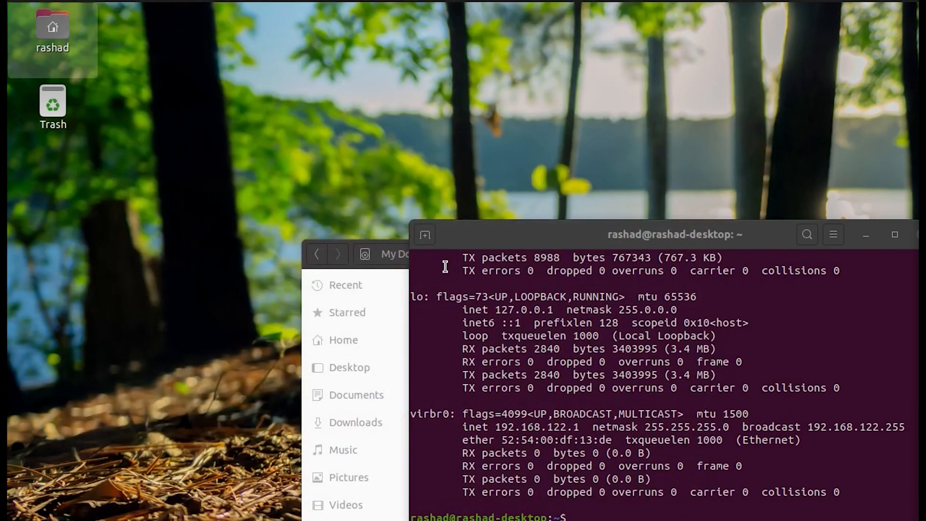
Reposition the terminal and Firefox windows, cancel the accidental log-out prompt, and switch windows.
{"action": "left_click_drag", "start_coordinate": [658, 244], "coordinate": [439, 147]}
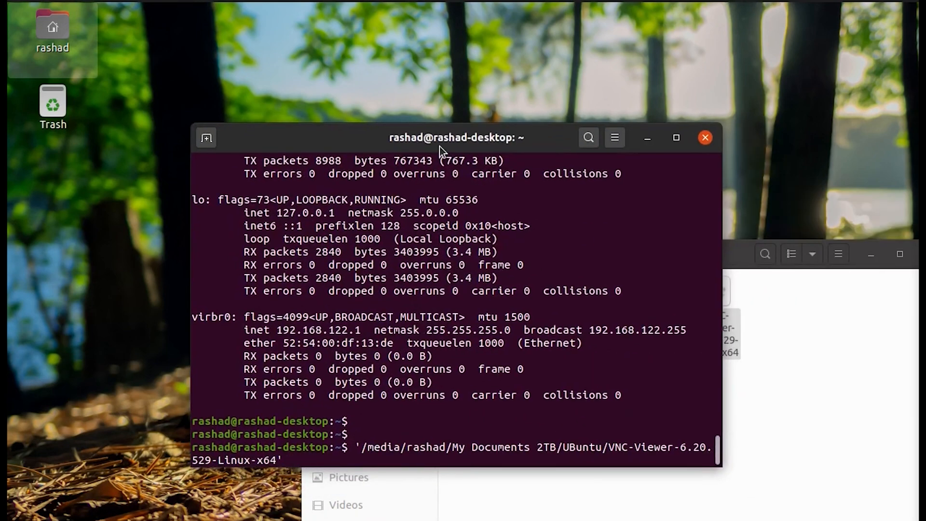
{"action": "left_click", "coordinate": [345, 74]}
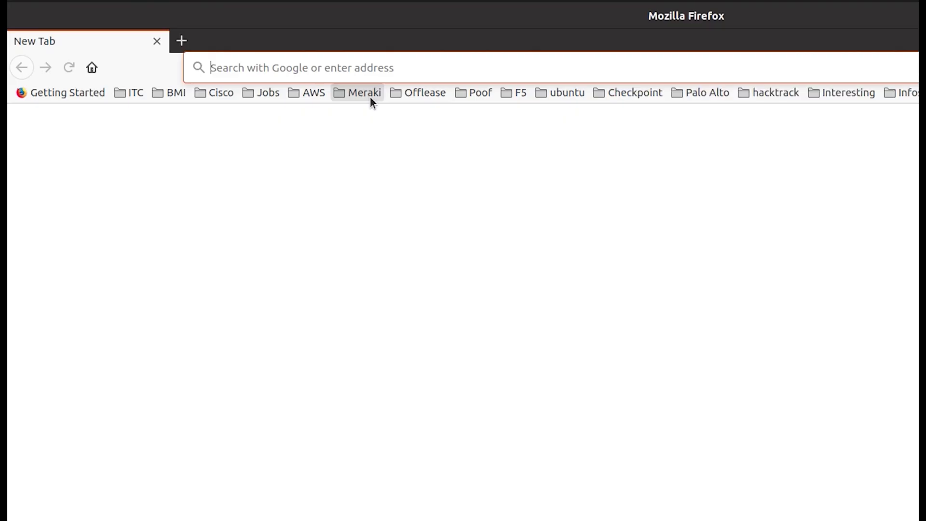
{"action": "left_click_drag", "start_coordinate": [406, 37], "coordinate": [720, 201]}
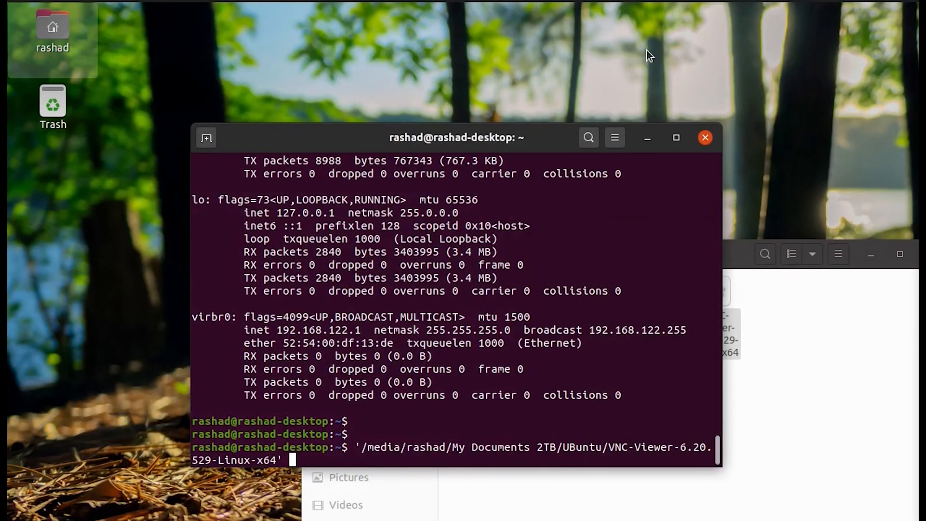
{"action": "left_click", "coordinate": [646, 49]}
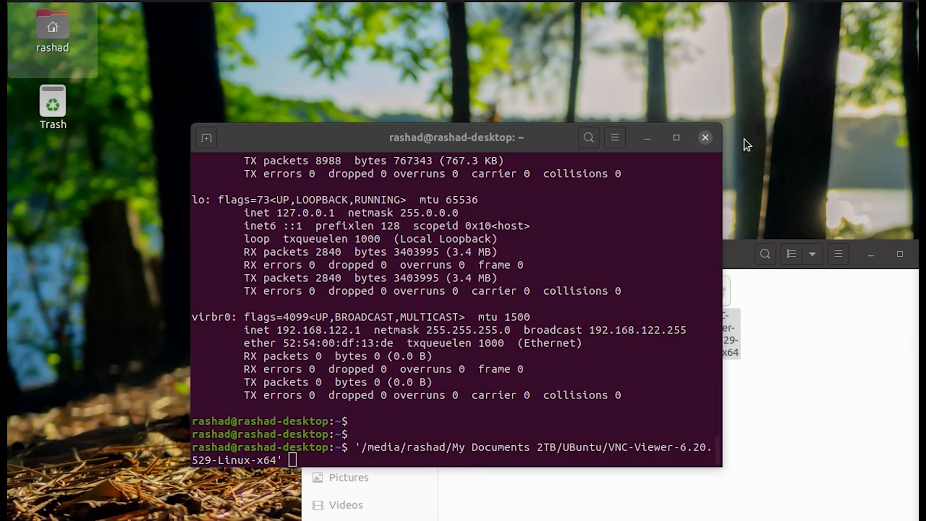
{"action": "key", "text": "ctrl+alt+Delete"}
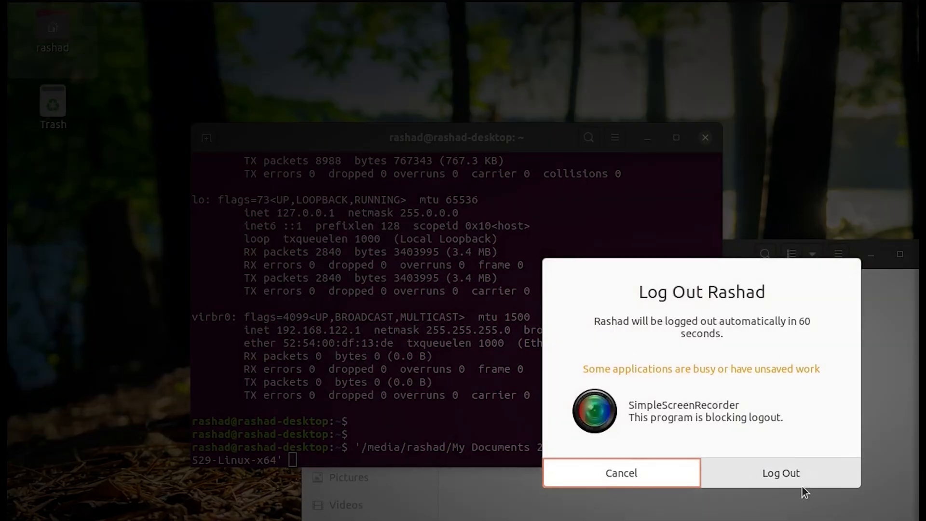
{"action": "left_click", "coordinate": [639, 480]}
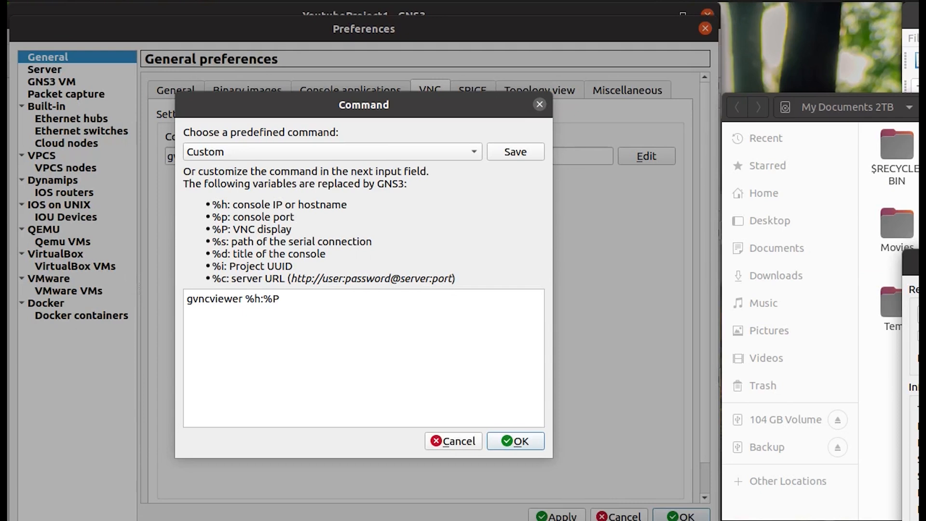
{"action": "key", "text": "alt+Tab"}
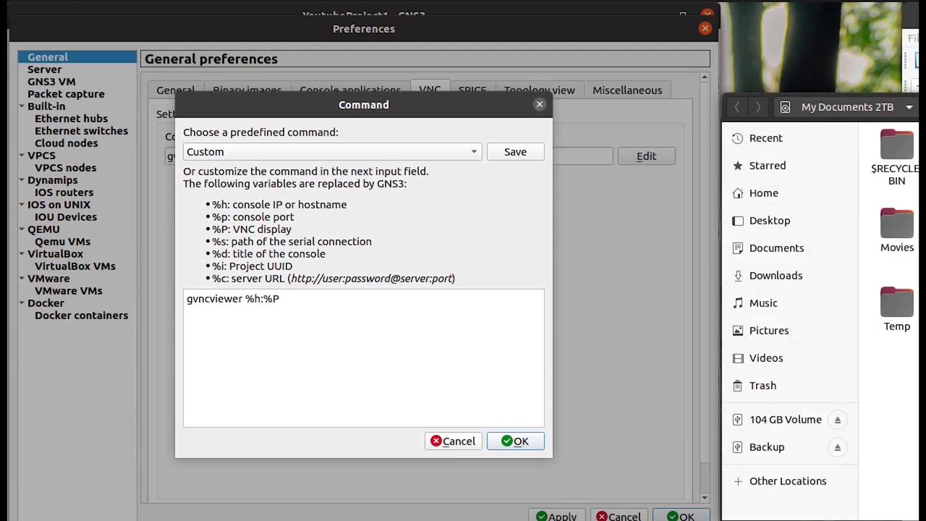
Keep Custom 'gvncviewer %h:%P' as the VNC command and open the Ubuntu VirtualBox folder in Files.
{"action": "left_click", "coordinate": [357, 149]}
{"action": "left_click", "coordinate": [357, 148]}
{"action": "left_click", "coordinate": [357, 148]}
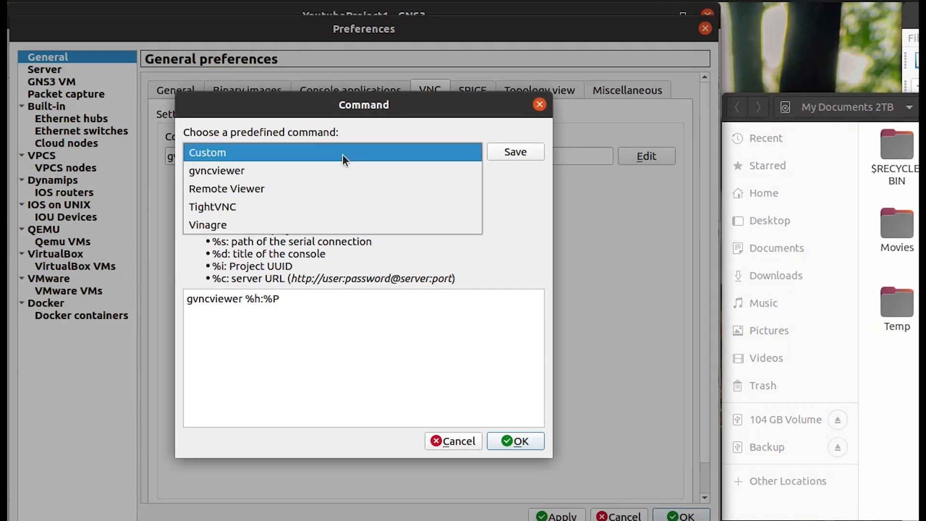
{"action": "left_click", "coordinate": [342, 154]}
{"action": "key", "text": "alt+Tab"}
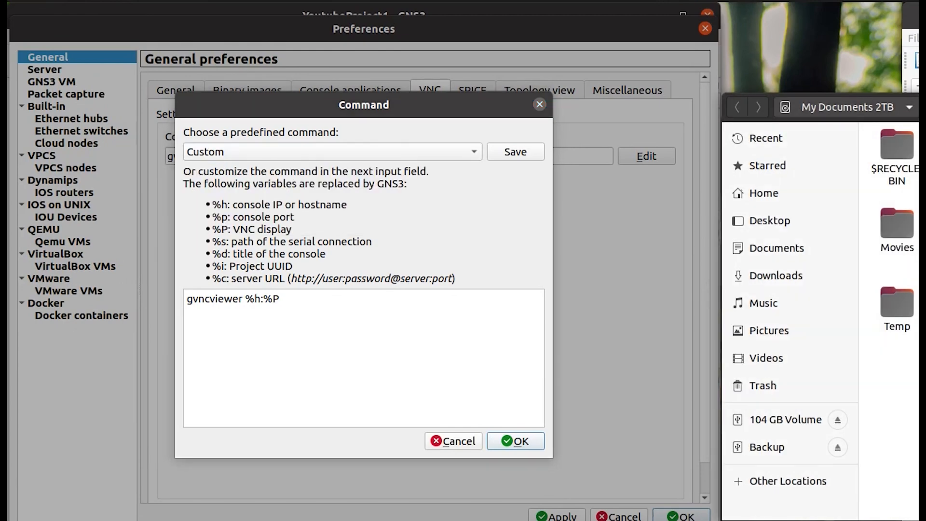
{"action": "key", "text": "Return"}
Select the VNC-Viewer-6.20.529-Linux-x64 file in My Documents 2TB's Ubuntu folder.
{"action": "left_click_drag", "start_coordinate": [470, 105], "coordinate": [470, 94]}
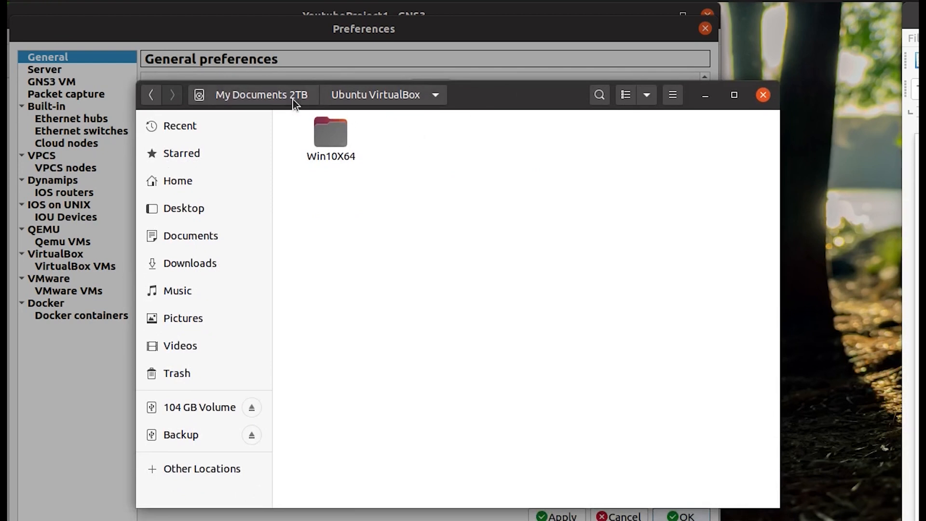
{"action": "left_click", "coordinate": [308, 97]}
{"action": "double_click", "coordinate": [381, 308]}
{"action": "left_click", "coordinate": [463, 145]}
{"action": "left_click", "coordinate": [540, 153]}
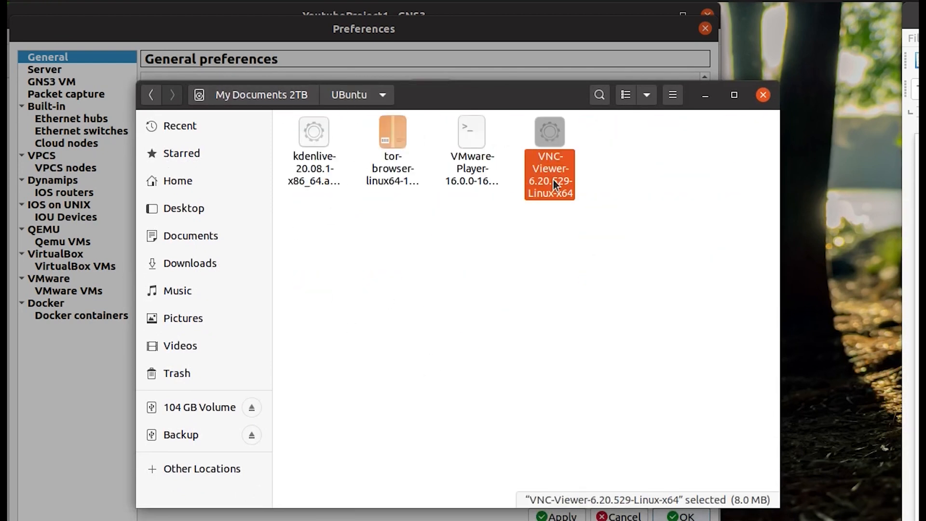
{"action": "left_click", "coordinate": [189, 177]}
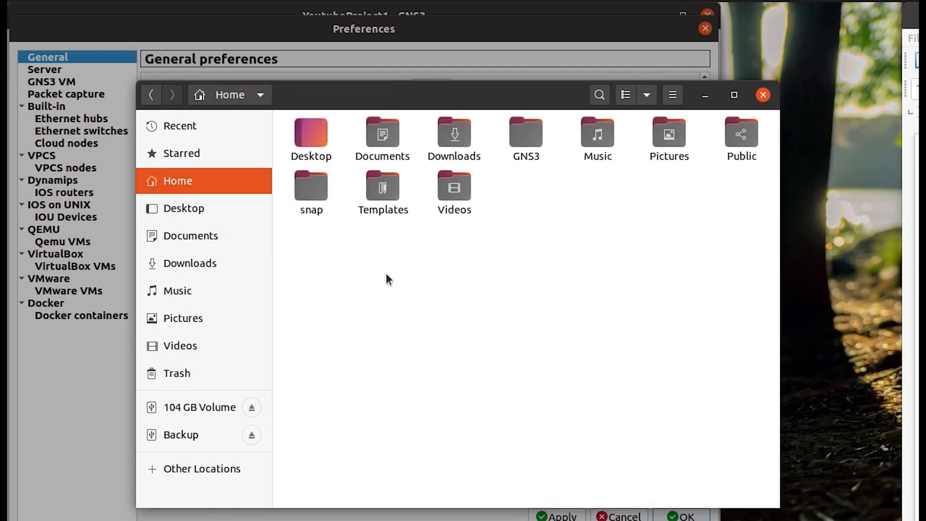
Create an Apps folder in Home, move the VNC-Viewer file into it, and minimize Files.
{"action": "right_click", "coordinate": [455, 336]}
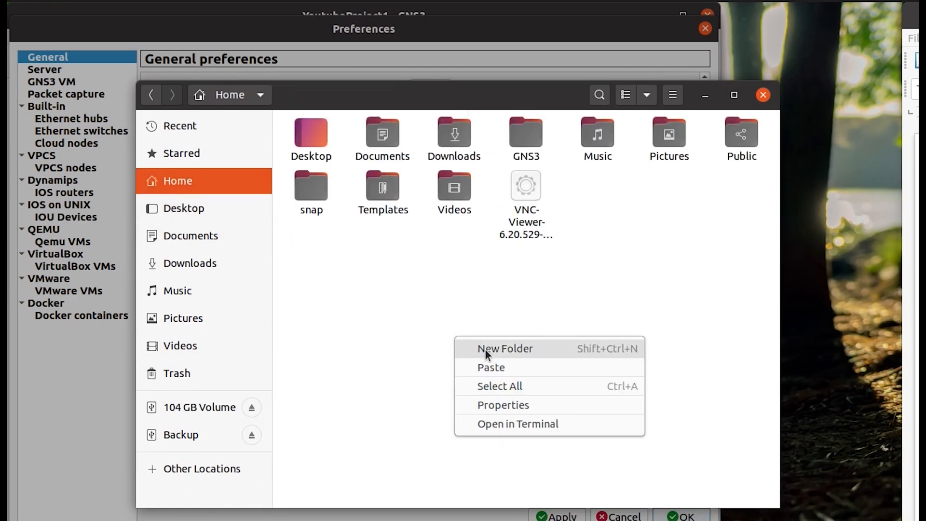
{"action": "left_click", "coordinate": [485, 348]}
{"action": "type", "text": "Apps"}
{"action": "key", "text": "BackSpace"}
{"action": "type", "text": "ps"}
{"action": "key", "text": "Return"}
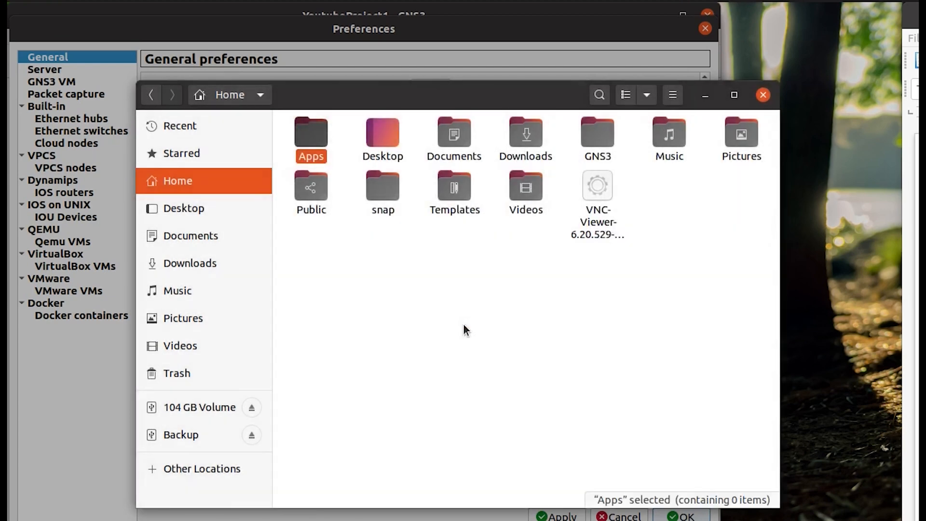
{"action": "left_click_drag", "start_coordinate": [593, 193], "coordinate": [308, 128]}
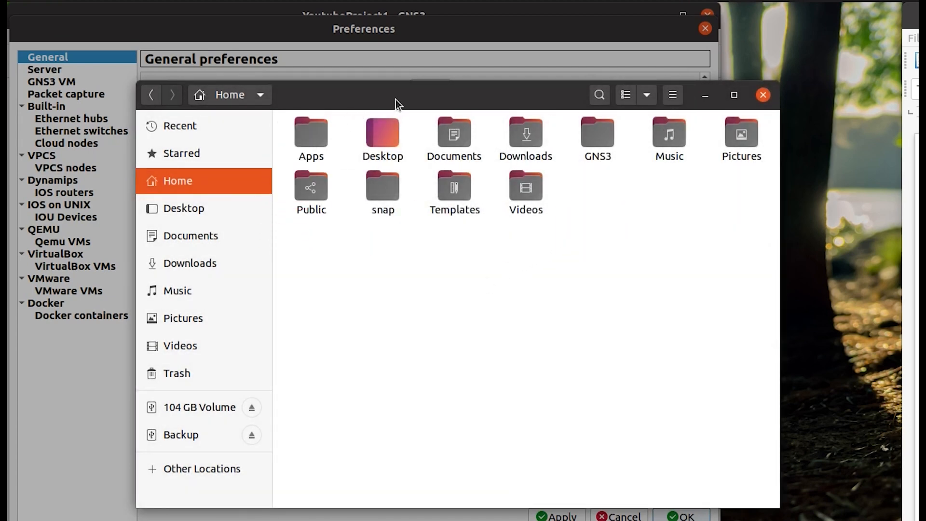
{"action": "left_click", "coordinate": [704, 95]}
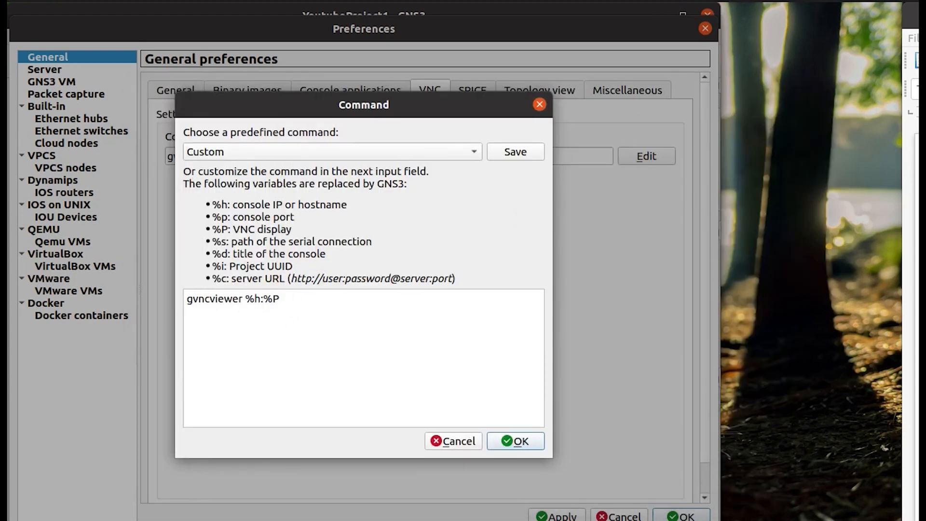
Copy the Apps parent folder path from the file's Properties and paste it plus '/' at the command start.
{"action": "key", "text": "alt+Tab"}
{"action": "double_click", "coordinate": [314, 143]}
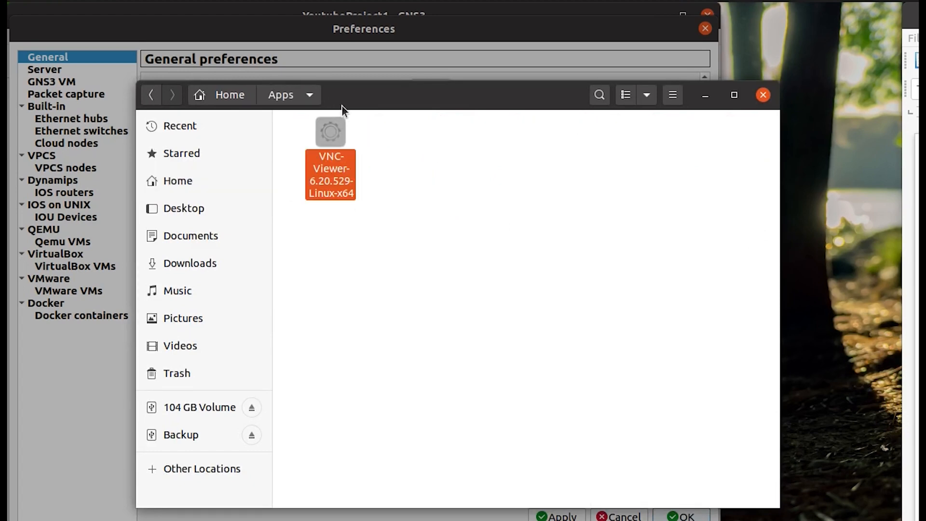
{"action": "left_click_drag", "start_coordinate": [337, 102], "coordinate": [400, 150]}
{"action": "right_click", "coordinate": [406, 187]}
{"action": "left_click", "coordinate": [474, 385]}
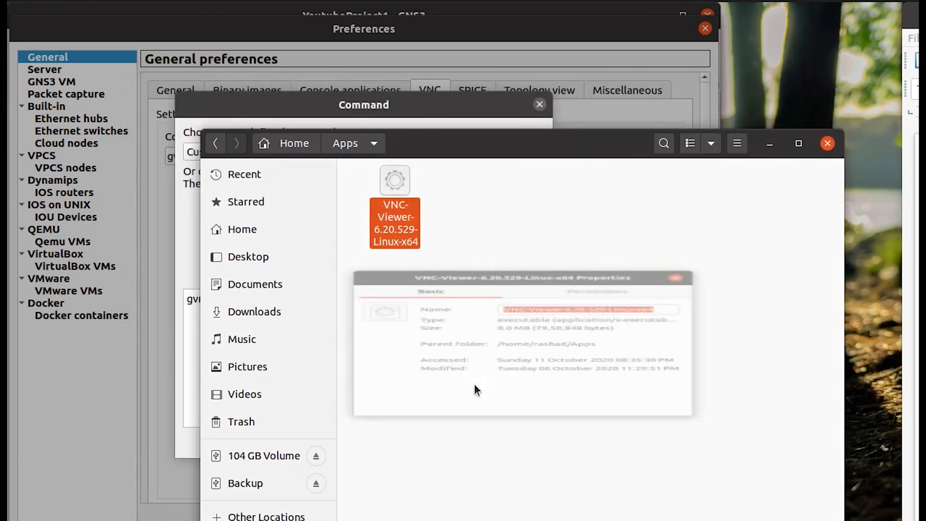
{"action": "left_click_drag", "start_coordinate": [496, 344], "coordinate": [599, 343]}
{"action": "key", "text": "ctrl+c"}
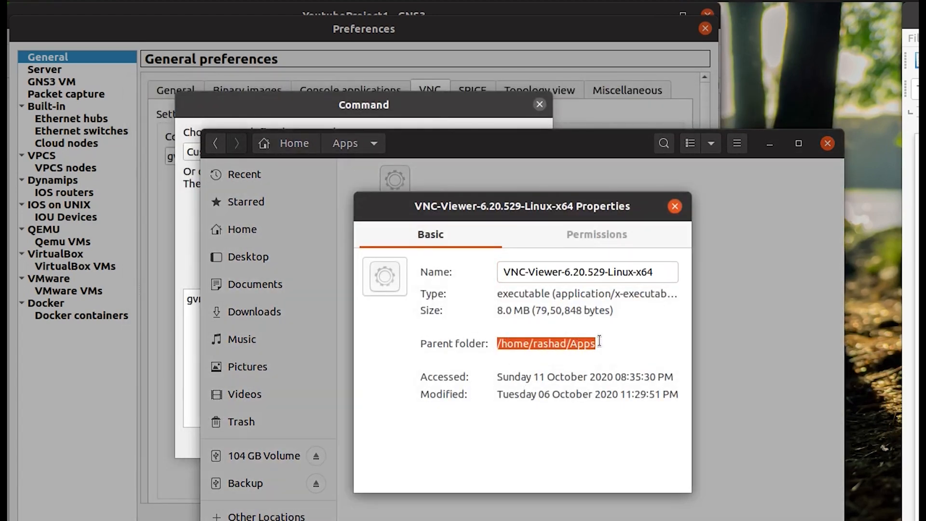
{"action": "left_click", "coordinate": [180, 335]}
{"action": "left_click", "coordinate": [188, 299]}
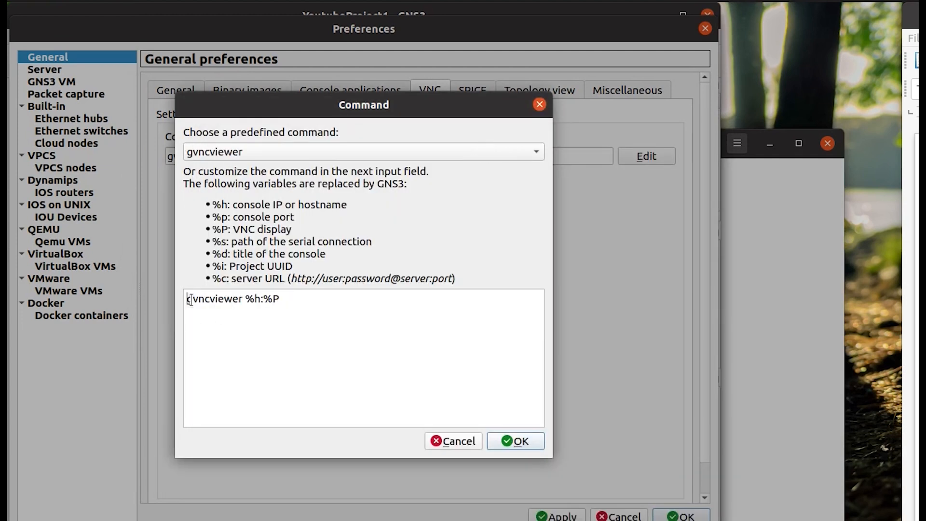
{"action": "key", "text": "ctrl+v"}
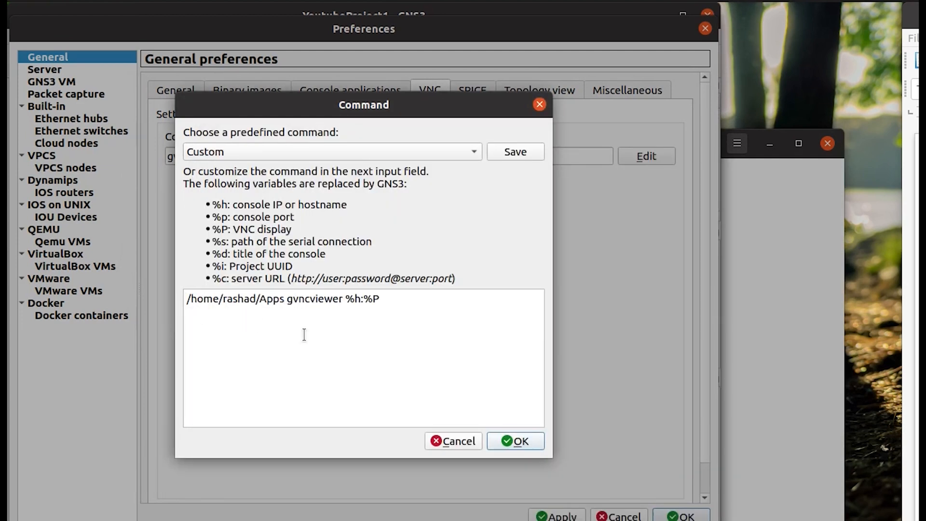
{"action": "type", "text": "/"}
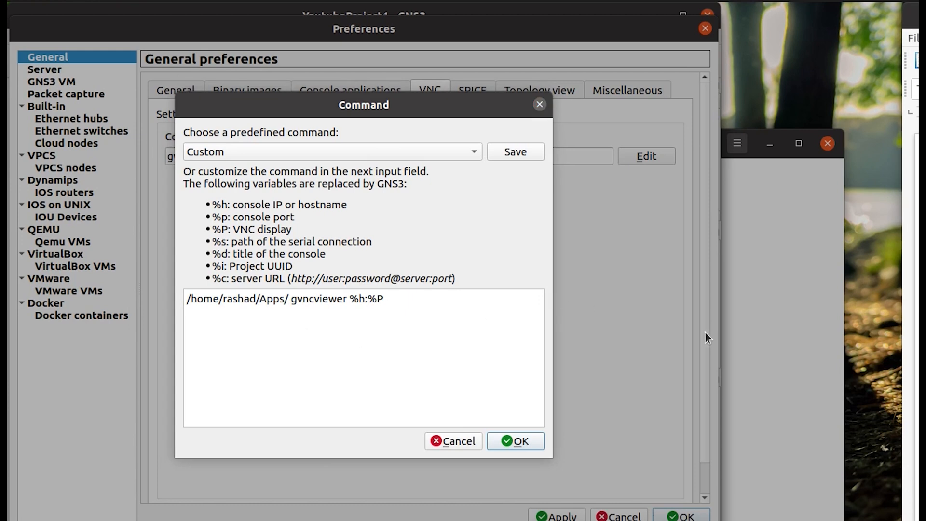
Select the VNC-Viewer file's full name and confirm it is allowed to run as a program.
{"action": "left_click", "coordinate": [771, 359]}
{"action": "left_click_drag", "start_coordinate": [662, 272], "coordinate": [432, 273]}
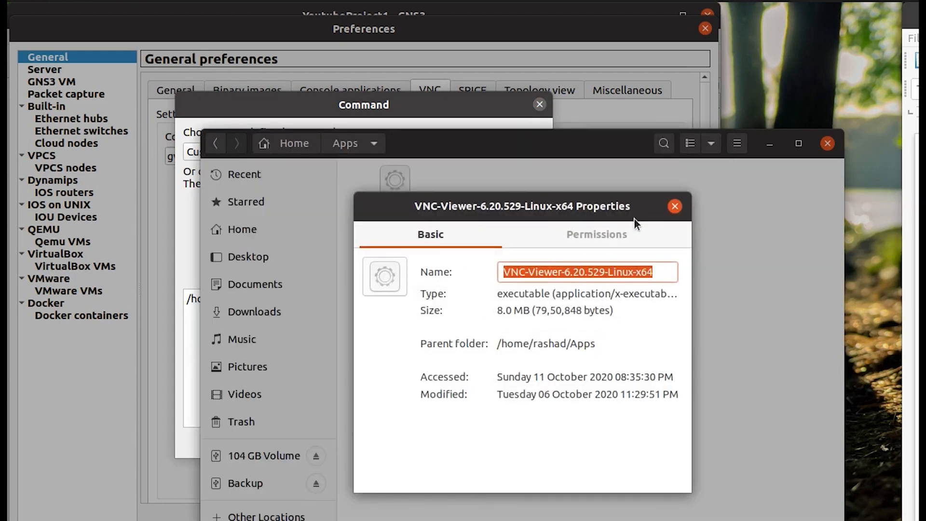
{"action": "left_click", "coordinate": [621, 240]}
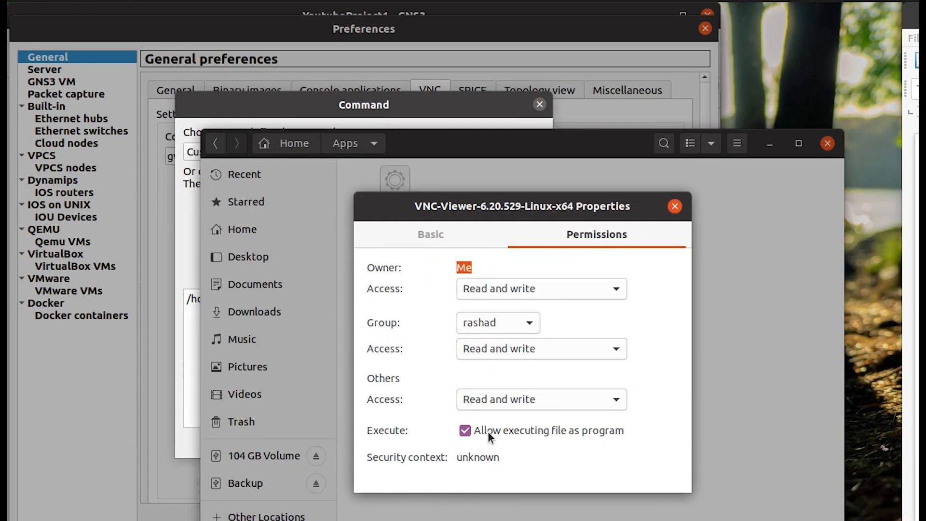
{"action": "left_click", "coordinate": [503, 426]}
{"action": "left_click", "coordinate": [503, 425]}
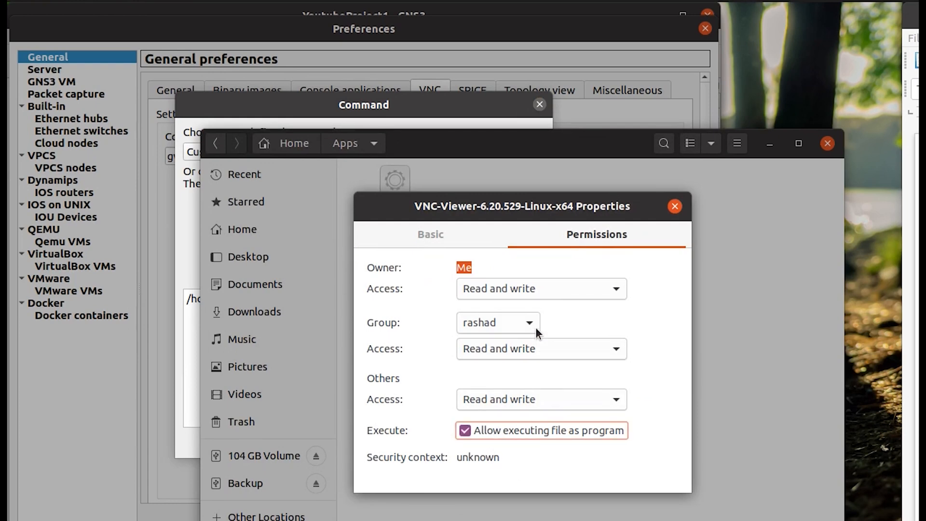
{"action": "left_click", "coordinate": [674, 208]}
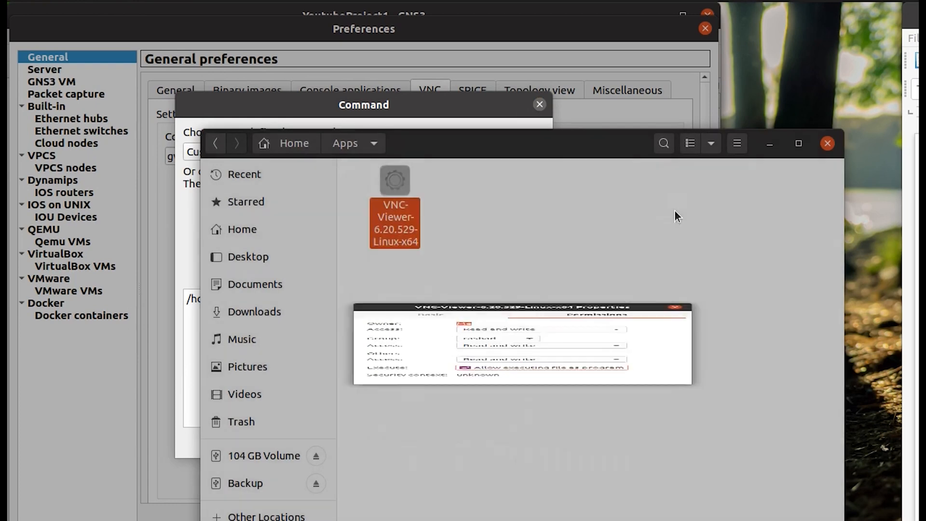
{"action": "left_click_drag", "start_coordinate": [507, 145], "coordinate": [840, 148]}
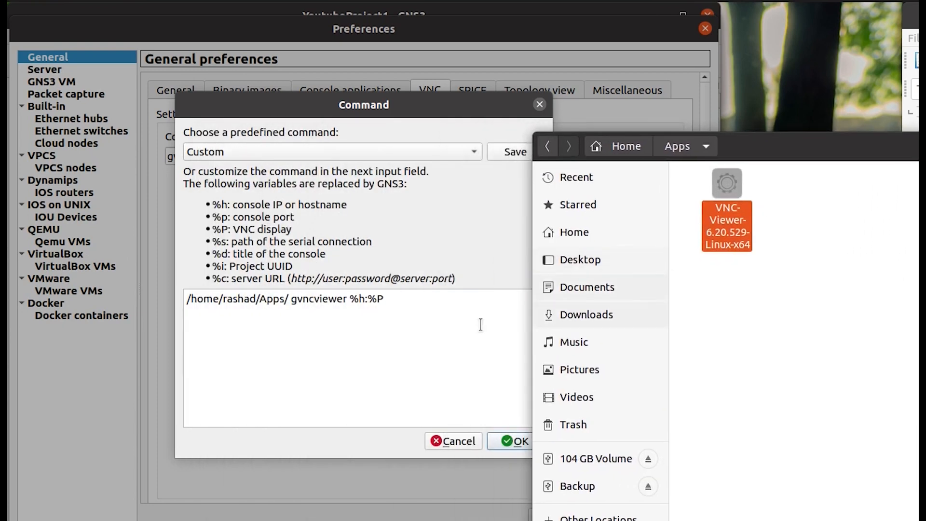
Replace 'gvncviewer %h:%P' with the VNC-Viewer-6.20.529-Linux-x64 file name after the Apps path, and save.
{"action": "double_click", "coordinate": [299, 299]}
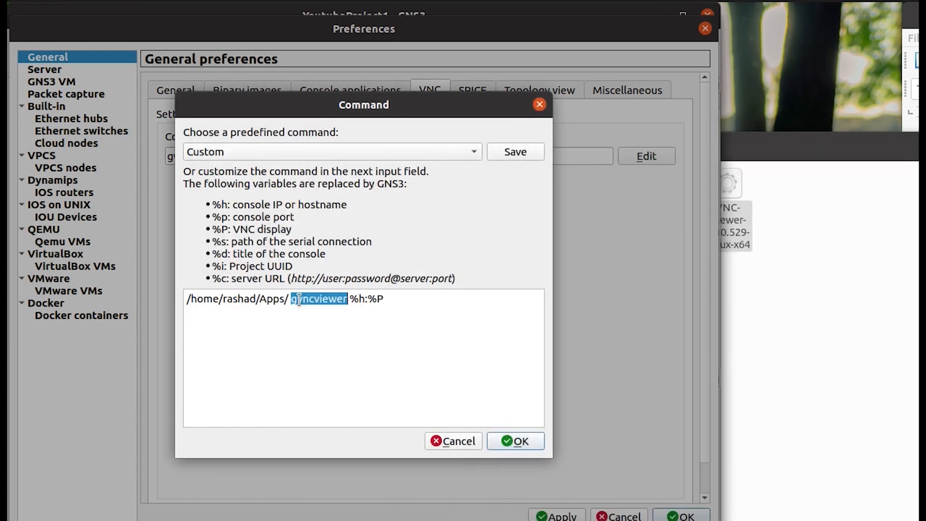
{"action": "left_click", "coordinate": [290, 299]}
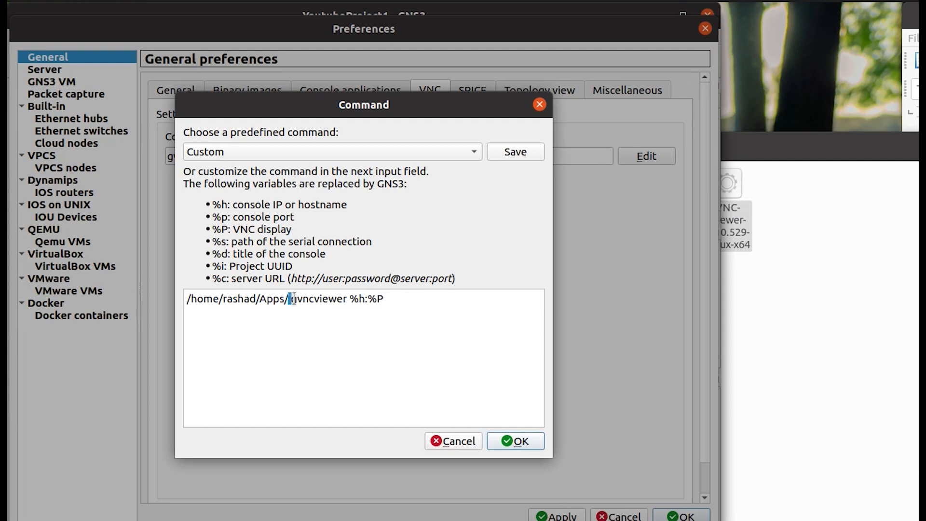
{"action": "left_click_drag", "start_coordinate": [290, 299], "coordinate": [470, 299]}
{"action": "type", "text": "VNC-Viewer-6.20.529-Linux-x64"}
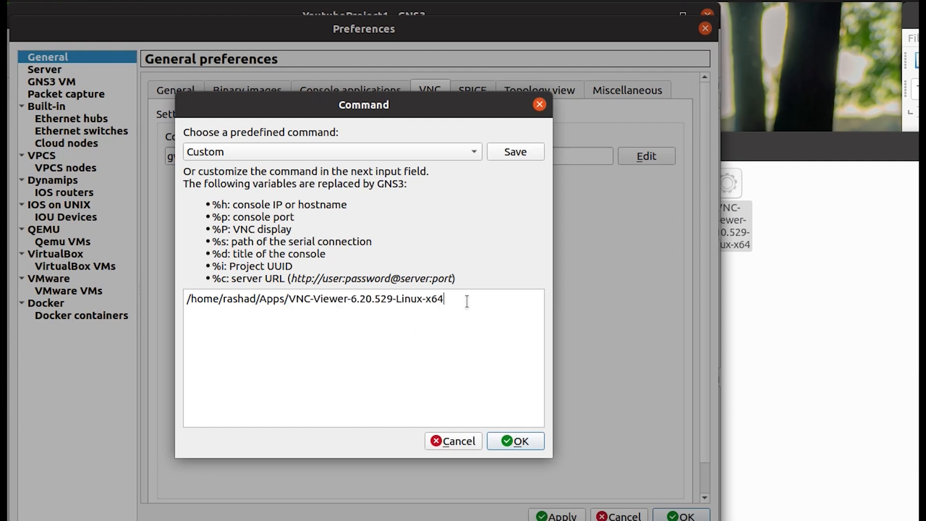
{"action": "left_click", "coordinate": [525, 442]}
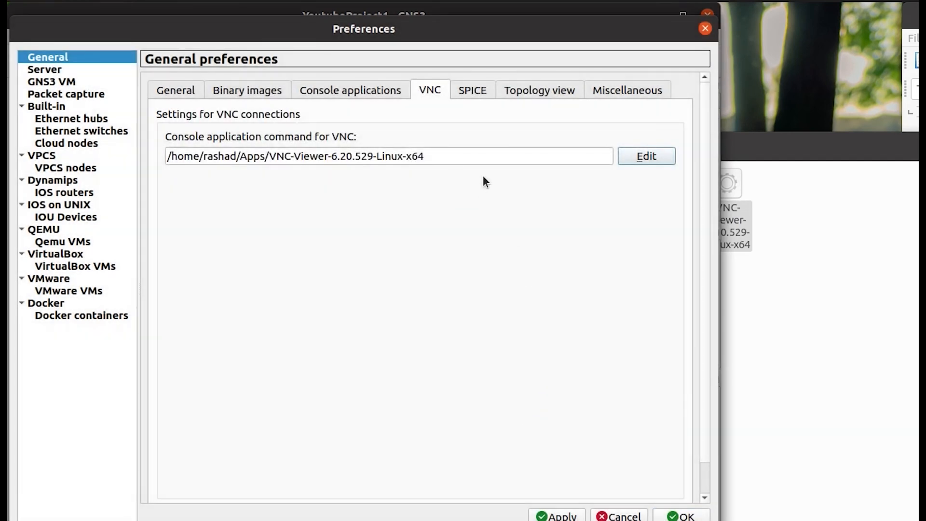
{"action": "left_click", "coordinate": [557, 515]}
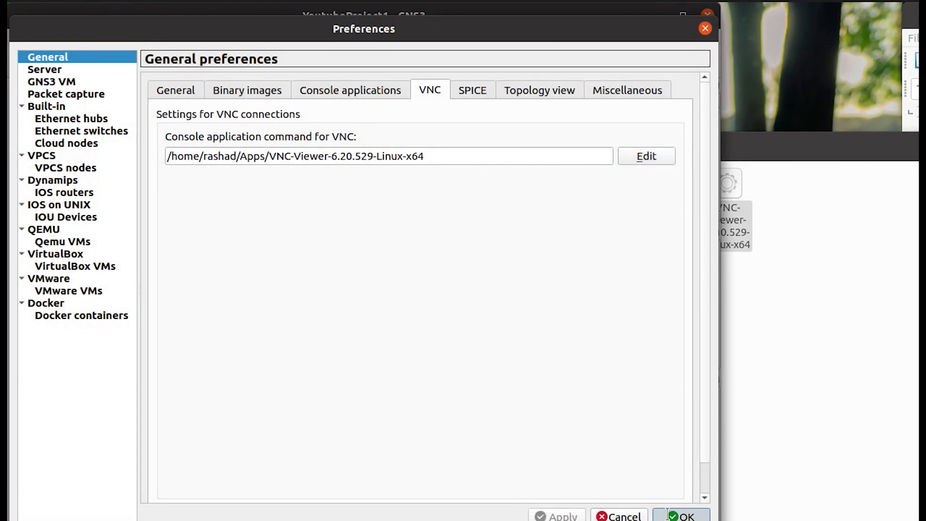
{"action": "left_click", "coordinate": [680, 515]}
Launch the CiscoASAv console, accept the VNC Viewer license, skip the introduction, and close the viewer.
{"action": "double_click", "coordinate": [206, 147]}
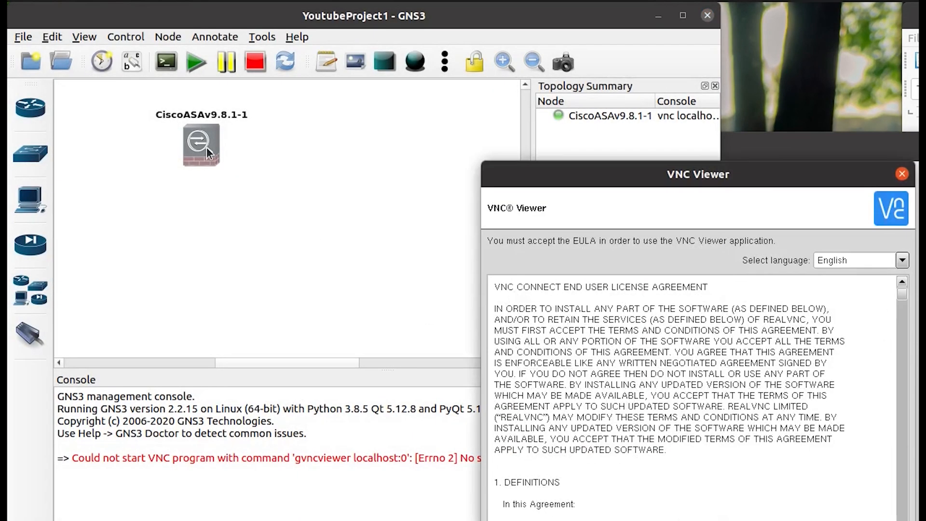
{"action": "left_click_drag", "start_coordinate": [661, 179], "coordinate": [496, 146]}
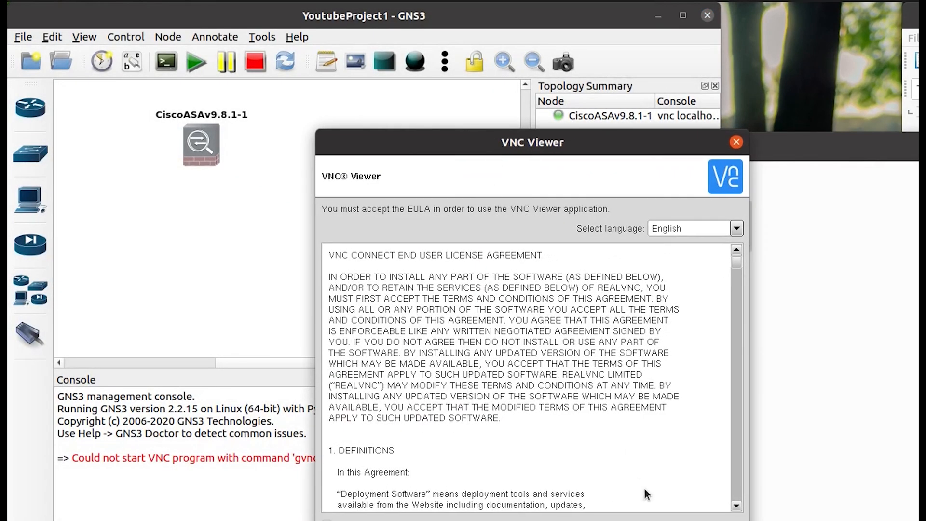
{"action": "left_click", "coordinate": [667, 520]}
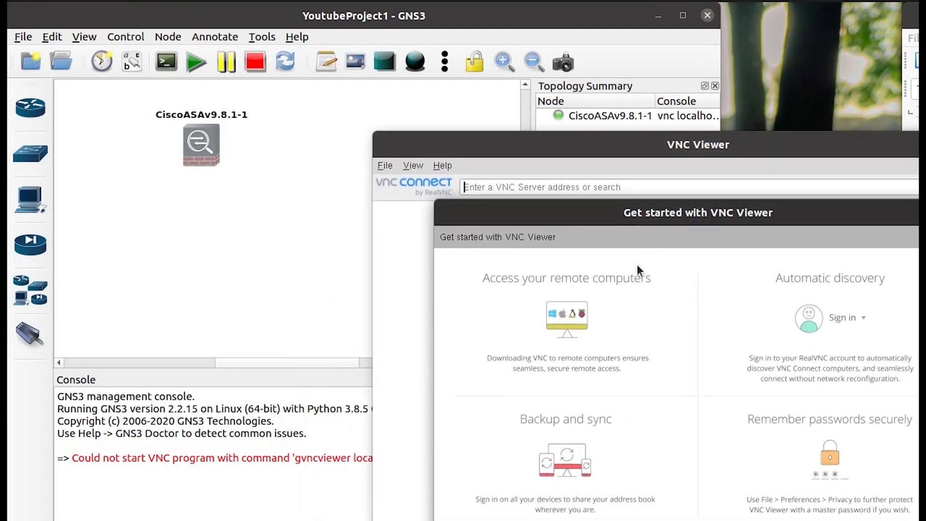
{"action": "left_click", "coordinate": [690, 520]}
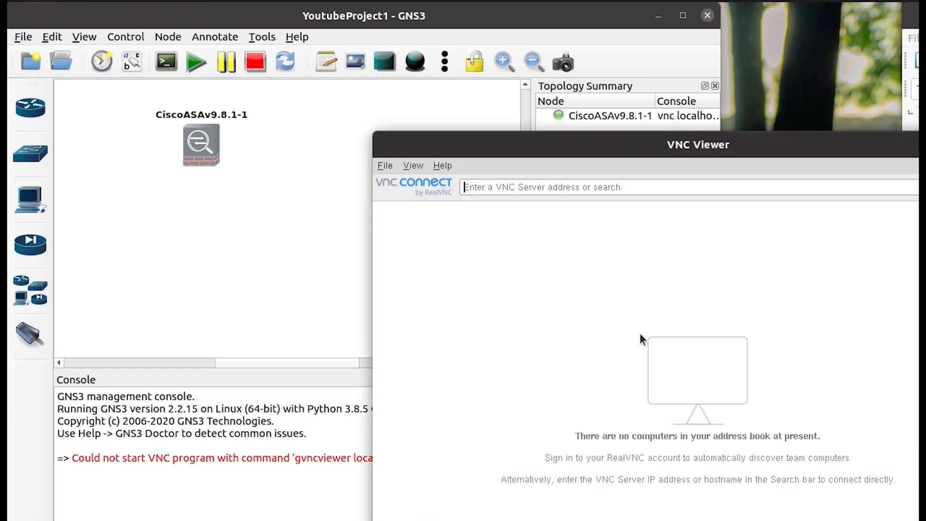
{"action": "left_click_drag", "start_coordinate": [641, 152], "coordinate": [403, 53]}
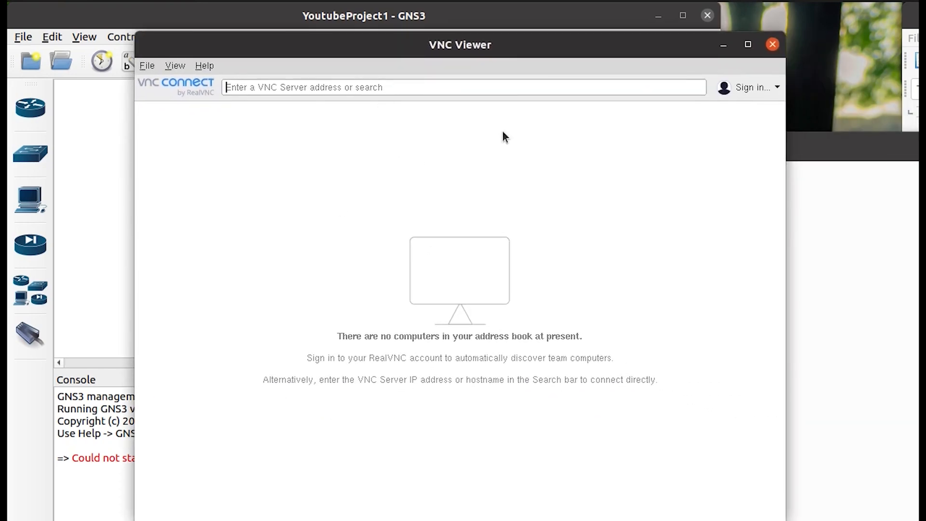
{"action": "left_click", "coordinate": [771, 45]}
Reopen the node's console in VNC Viewer, cancel a new connection's properties, and close the viewer.
{"action": "right_click", "coordinate": [203, 146]}
{"action": "left_click", "coordinate": [210, 173]}
{"action": "left_click_drag", "start_coordinate": [501, 140], "coordinate": [253, 100]}
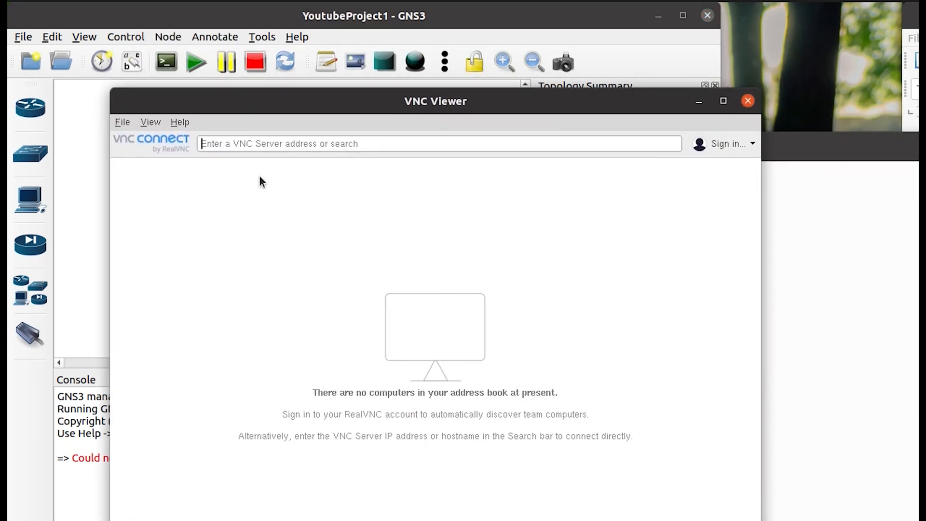
{"action": "left_click_drag", "start_coordinate": [349, 101], "coordinate": [397, 101]}
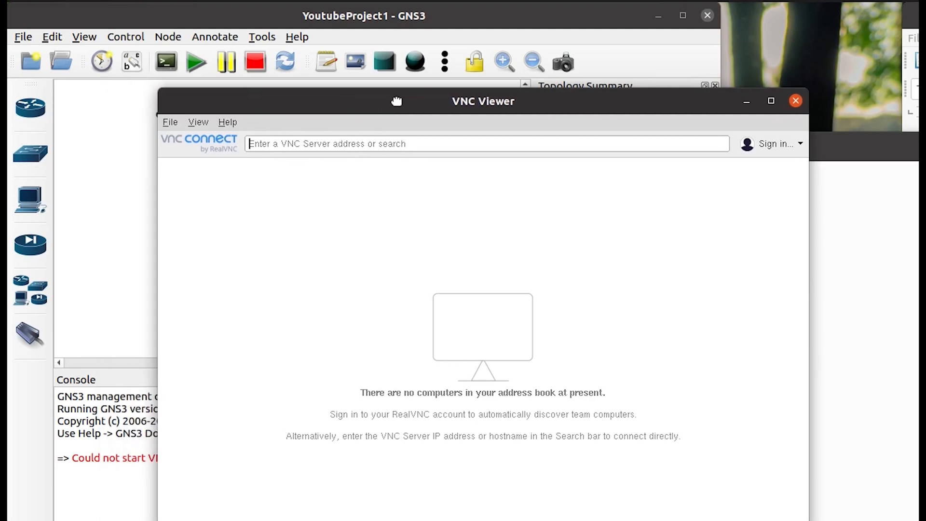
{"action": "left_click", "coordinate": [169, 122]}
{"action": "left_click", "coordinate": [173, 139]}
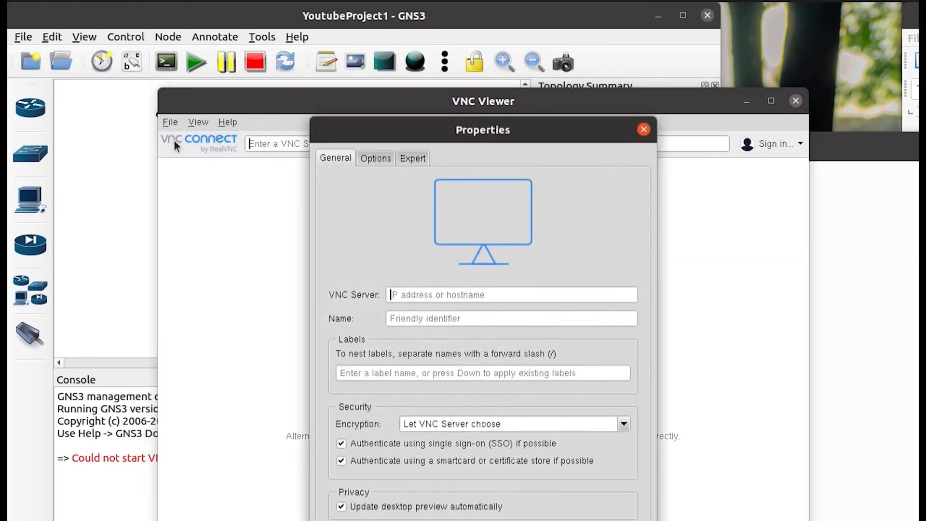
{"action": "left_click", "coordinate": [644, 127]}
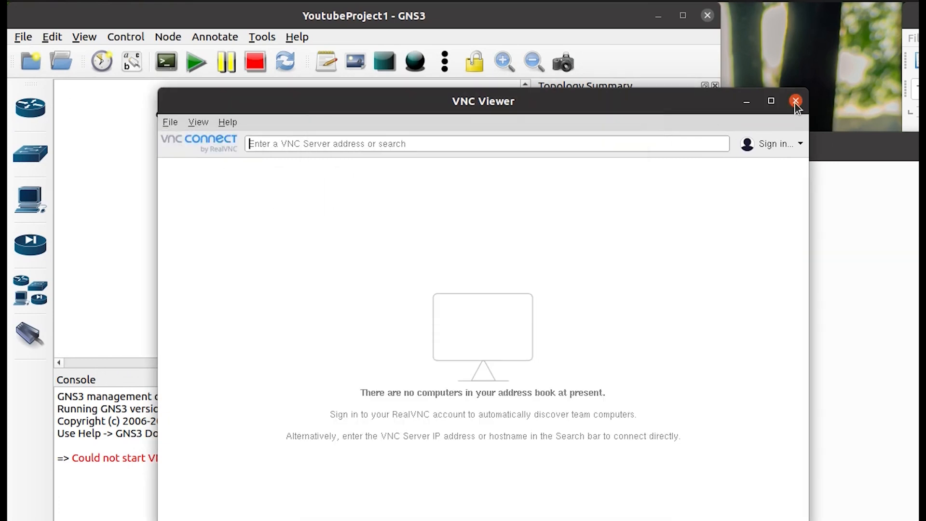
{"action": "left_click", "coordinate": [795, 100]}
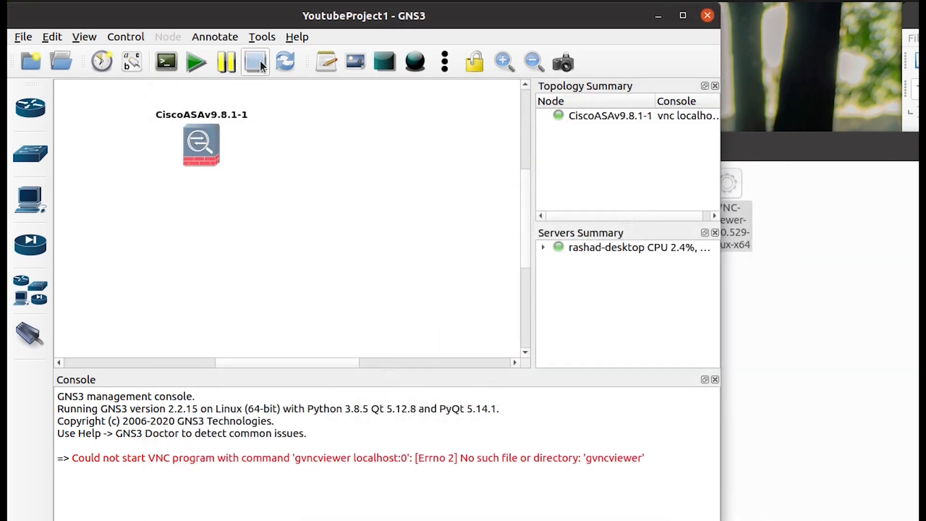
Set the CiscoASAv node's console type to vnc in its configuration.
{"action": "right_click", "coordinate": [201, 145]}
{"action": "left_click", "coordinate": [215, 155]}
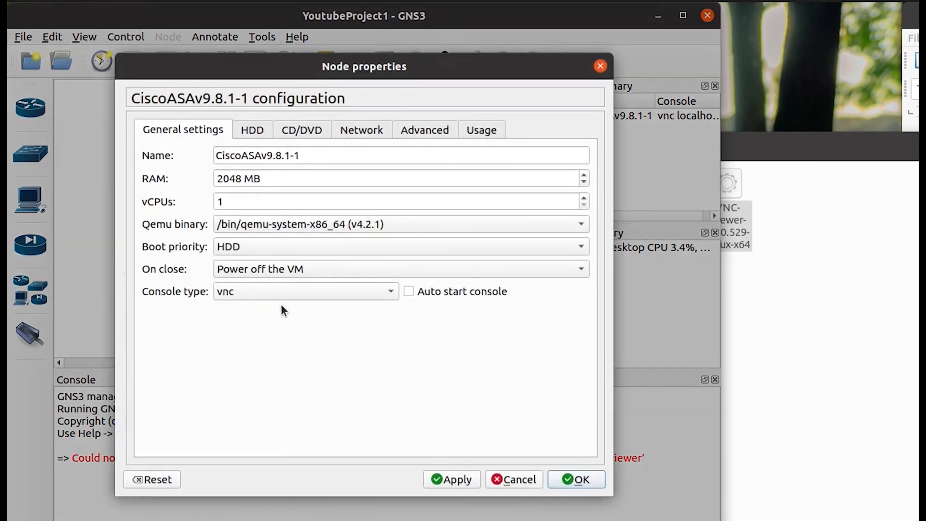
{"action": "left_click", "coordinate": [279, 291]}
{"action": "left_click", "coordinate": [267, 291]}
{"action": "left_click", "coordinate": [580, 480]}
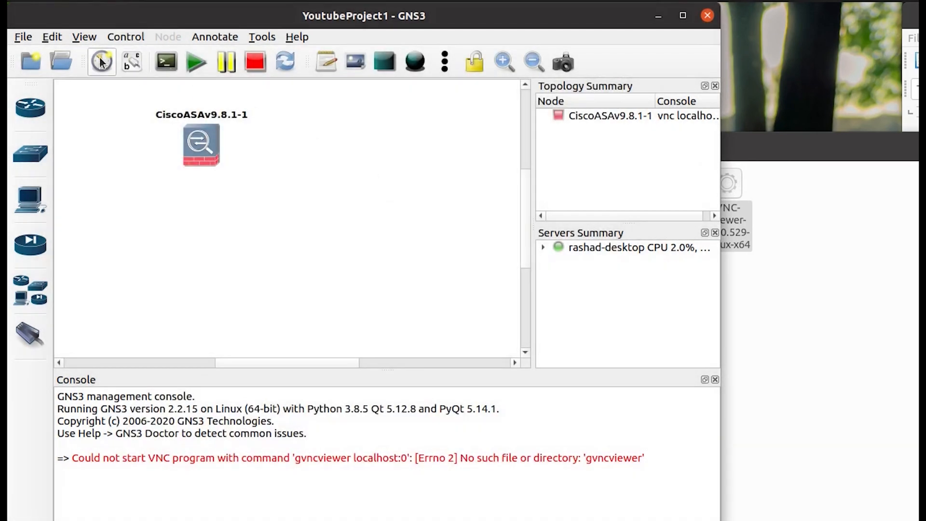
Review the Console applications and VNC console command settings in GNS3 Preferences.
{"action": "left_click", "coordinate": [43, 36]}
{"action": "left_click", "coordinate": [69, 113]}
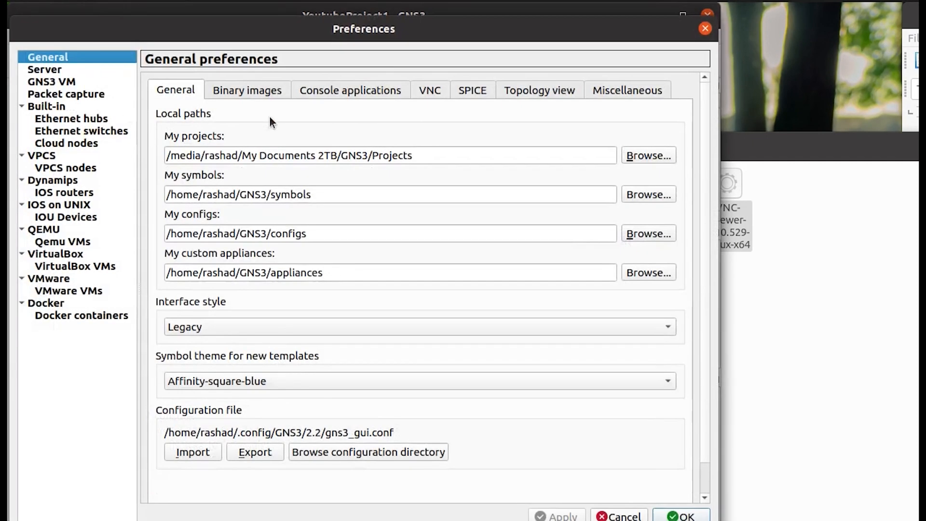
{"action": "left_click", "coordinate": [328, 92]}
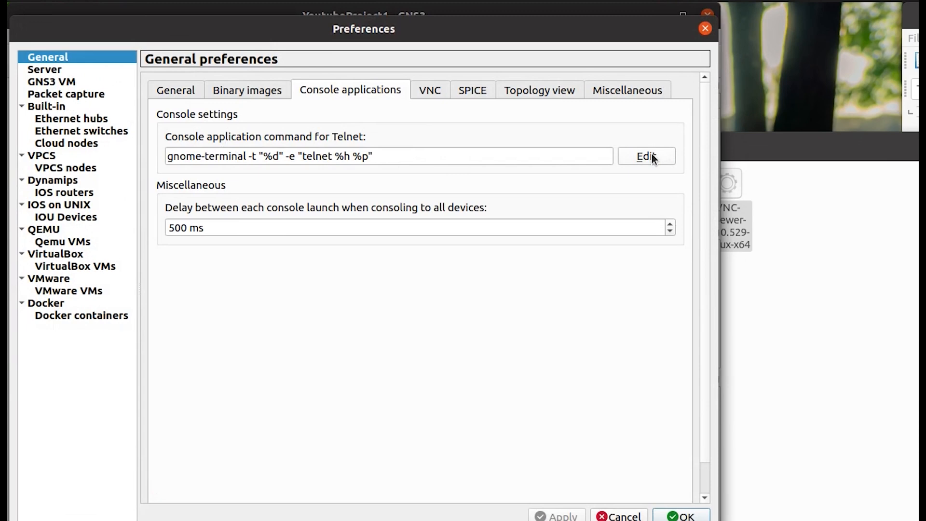
{"action": "left_click", "coordinate": [429, 91]}
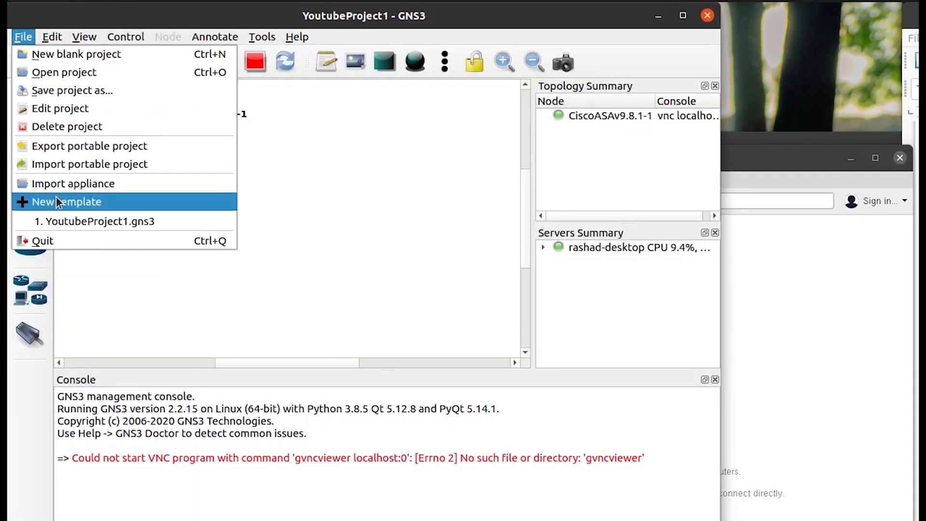
Import windows.gns3a from My Documents 2TB/GNS3/Working IOS/MSEdge.Win10.VMware and advance to Required files.
{"action": "left_click", "coordinate": [62, 184]}
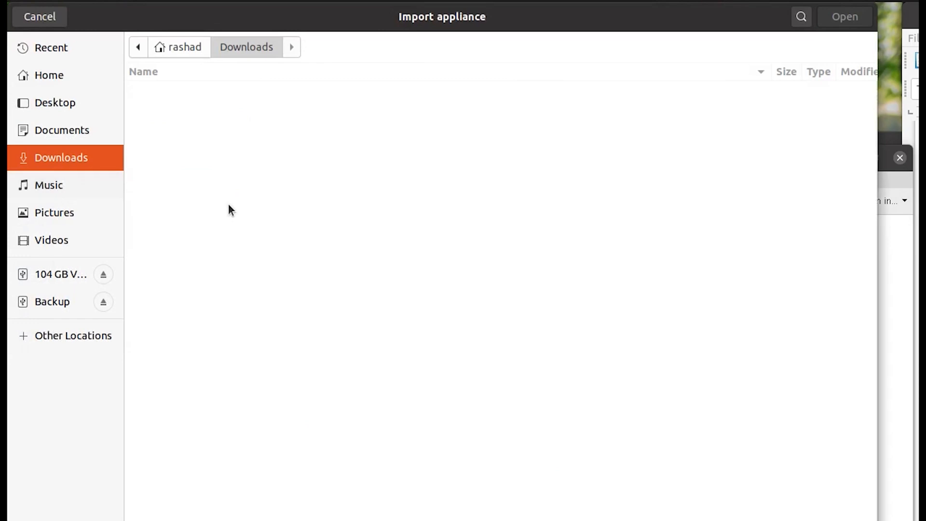
{"action": "left_click", "coordinate": [69, 341]}
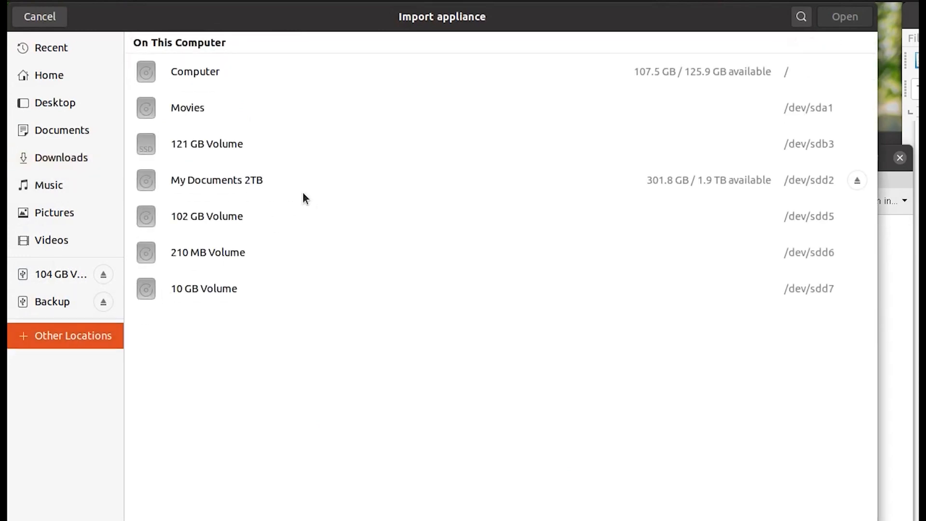
{"action": "left_click", "coordinate": [244, 183]}
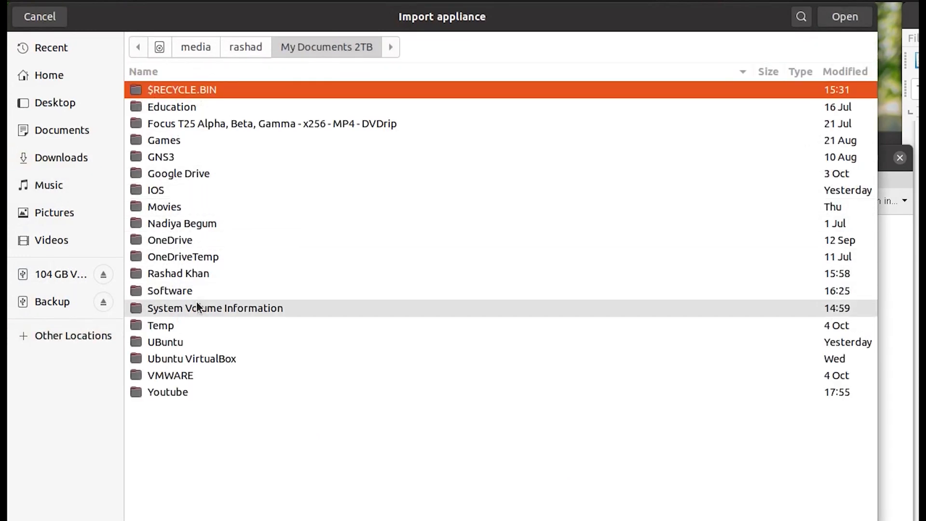
{"action": "double_click", "coordinate": [178, 157]}
{"action": "left_click", "coordinate": [172, 124]}
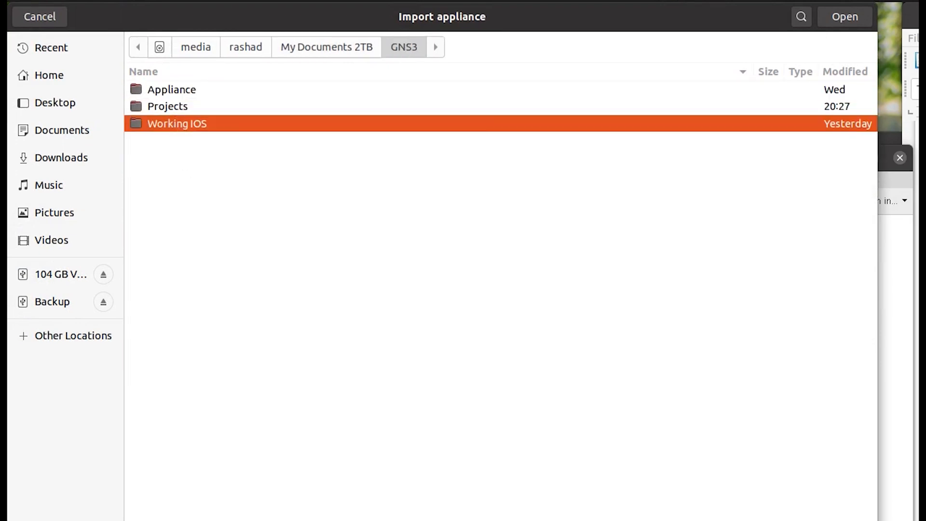
{"action": "double_click", "coordinate": [172, 123]}
{"action": "double_click", "coordinate": [178, 303]}
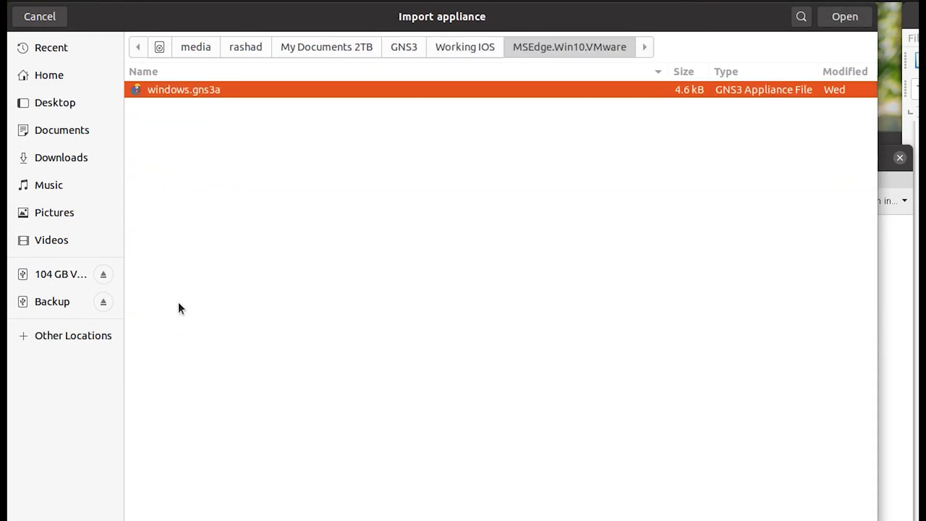
{"action": "double_click", "coordinate": [171, 90]}
{"action": "left_click", "coordinate": [578, 491]}
{"action": "left_click", "coordinate": [580, 488]}
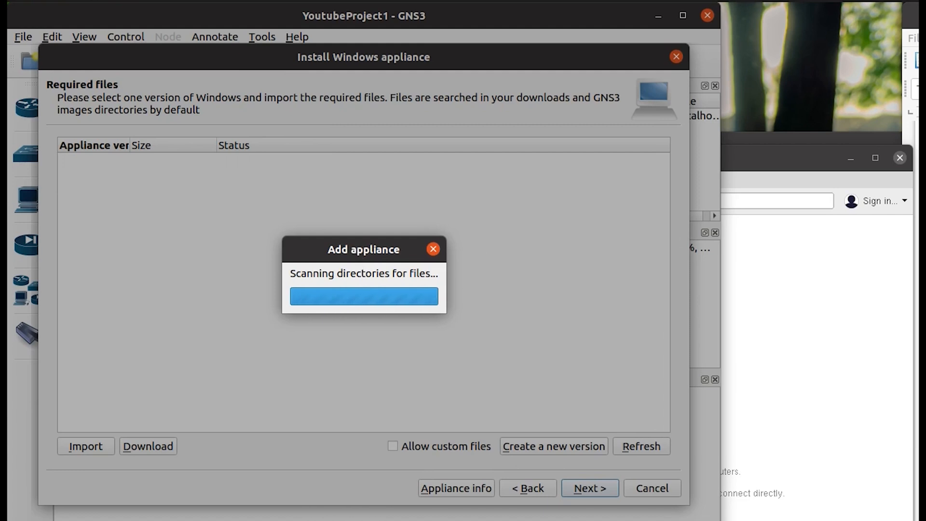
Move the terminal window aside while the appliance's required-files scan runs.
{"action": "key", "text": "alt+Tab"}
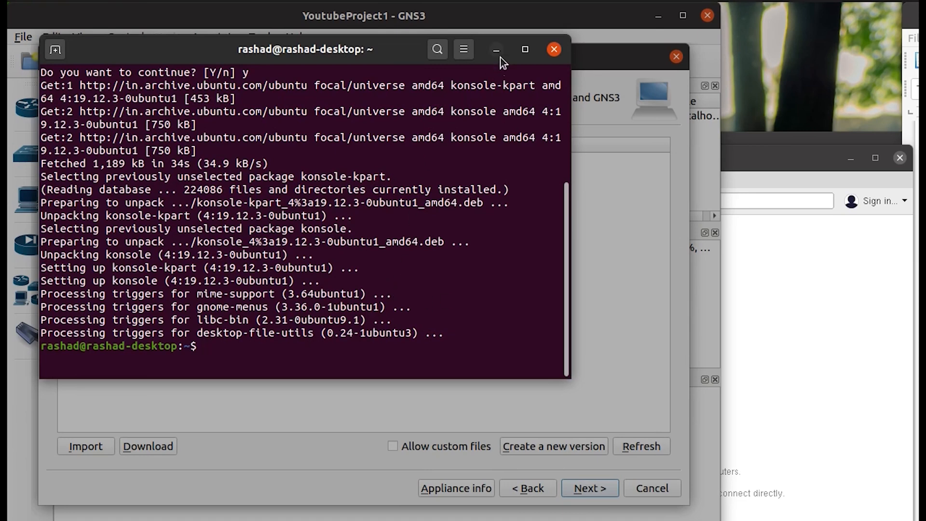
{"action": "left_click_drag", "start_coordinate": [500, 60], "coordinate": [503, 79]}
{"action": "key", "text": "alt+Tab"}
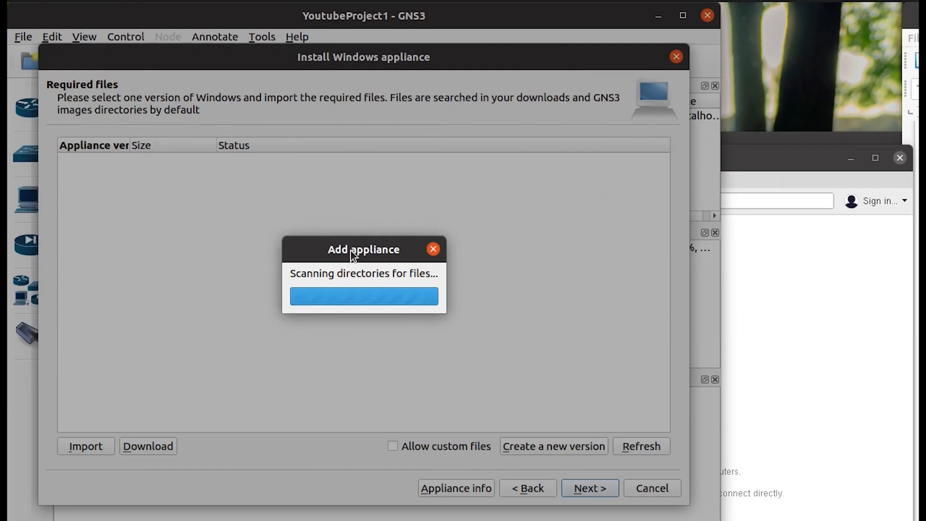
{"action": "left_click", "coordinate": [775, 79]}
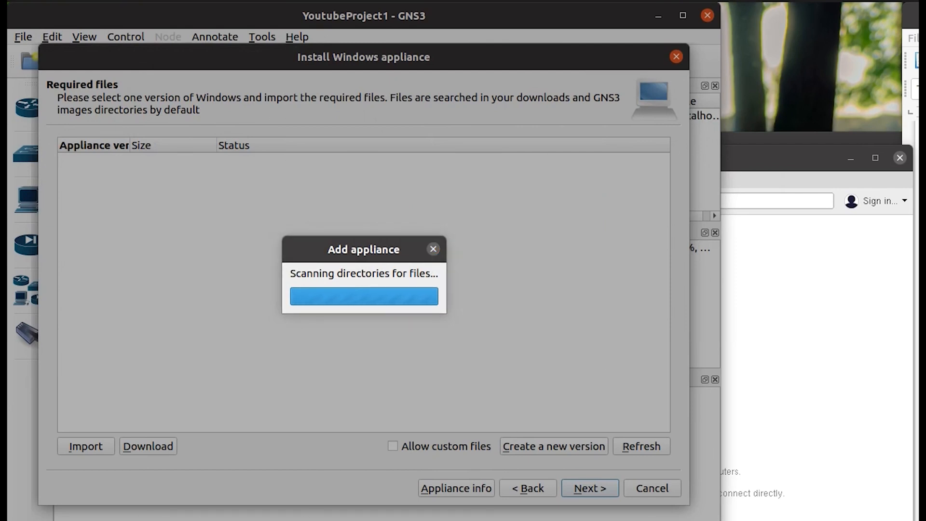
{"action": "key", "text": "alt+Tab"}
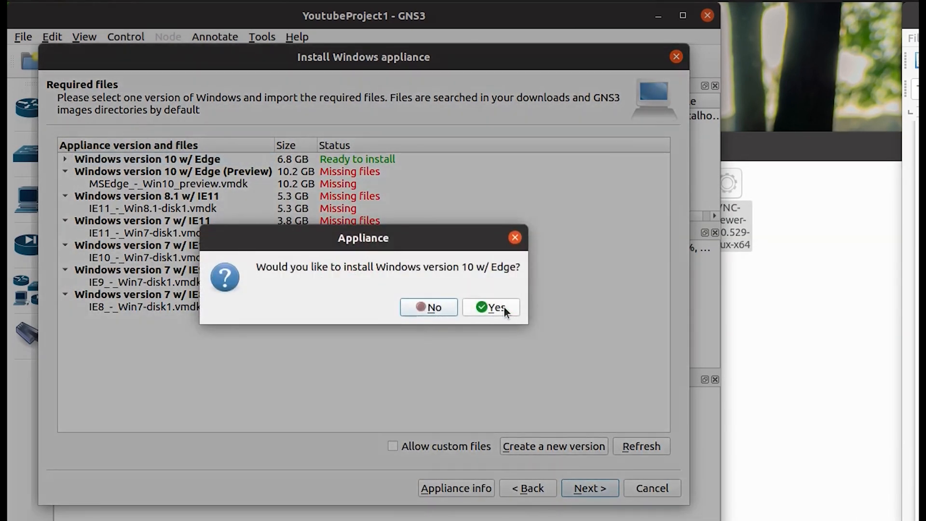
Choose Windows version 10 w/ Edge, confirm the install, and finish creating the template.
{"action": "left_click", "coordinate": [493, 307]}
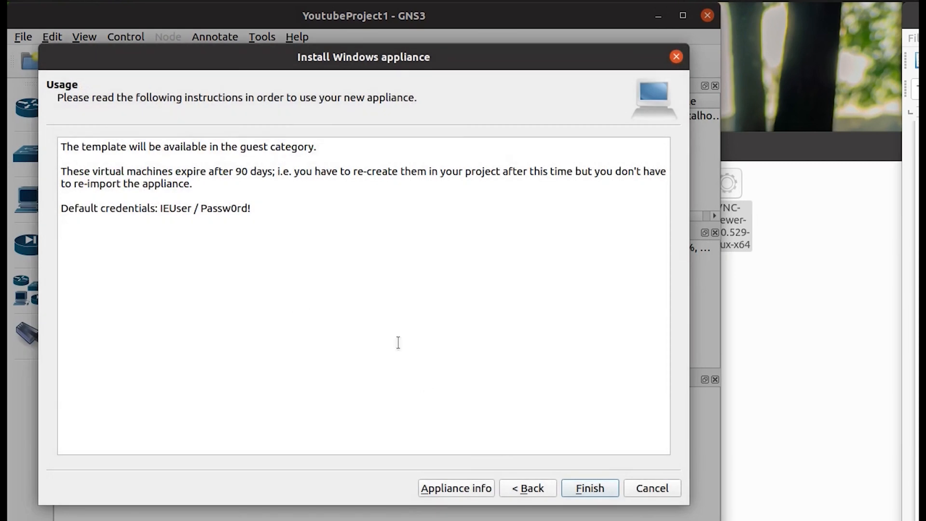
{"action": "left_click", "coordinate": [589, 487]}
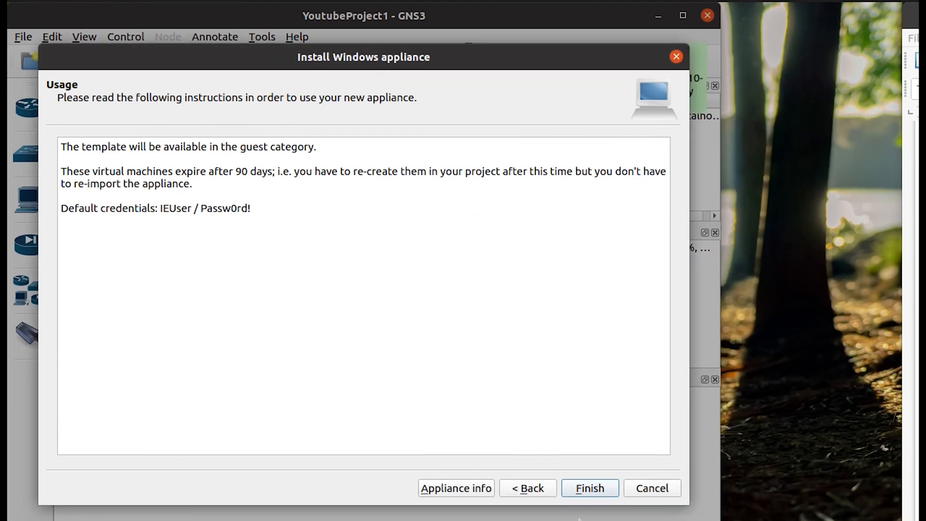
{"action": "left_click", "coordinate": [592, 490]}
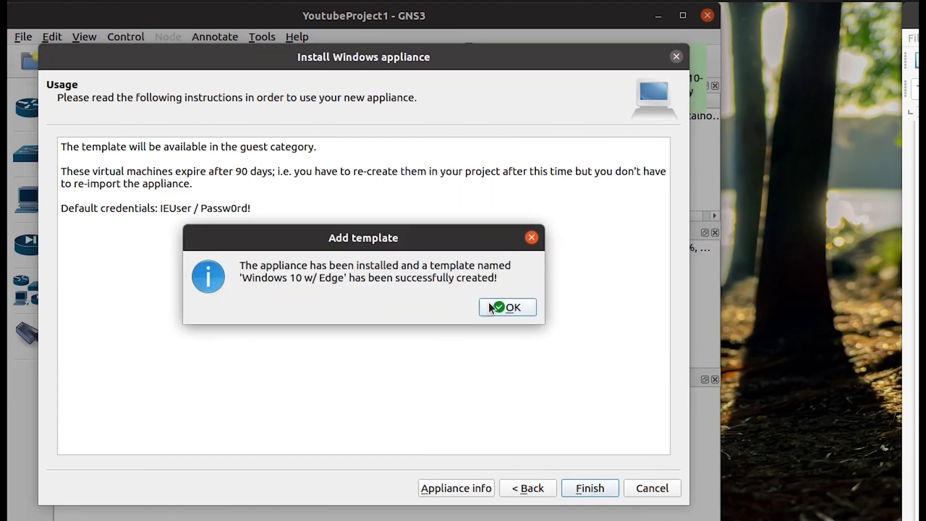
{"action": "left_click", "coordinate": [487, 303]}
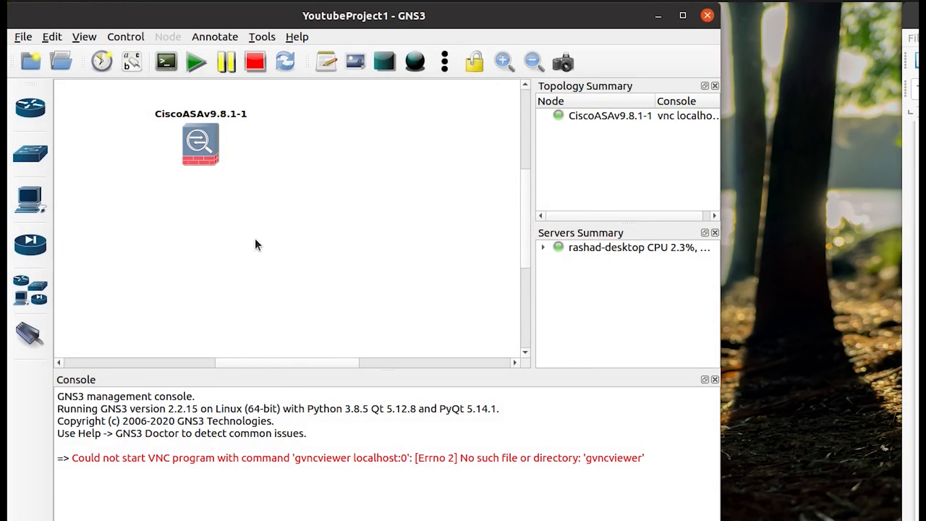
Inspect the VNC and Telnet console commands in GNS3 Preferences.
{"action": "left_click", "coordinate": [54, 35]}
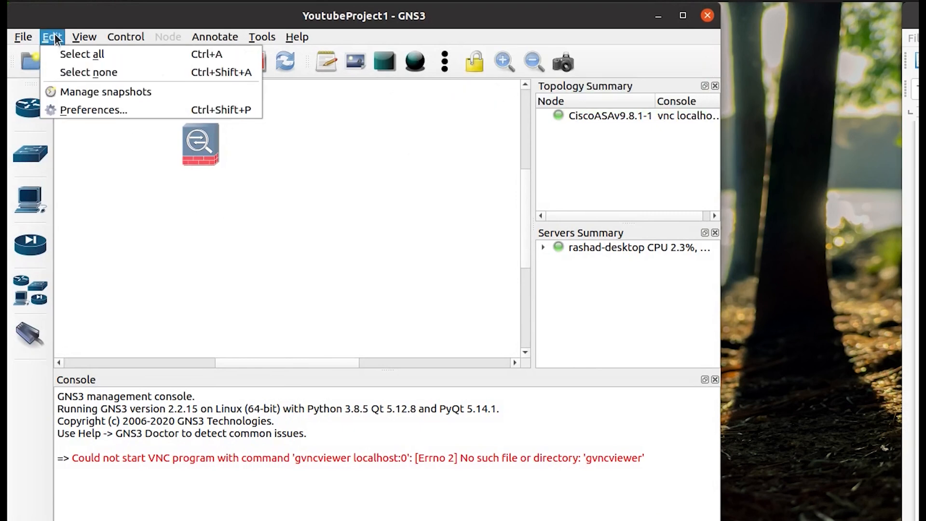
{"action": "left_click", "coordinate": [76, 109]}
{"action": "left_click", "coordinate": [427, 91]}
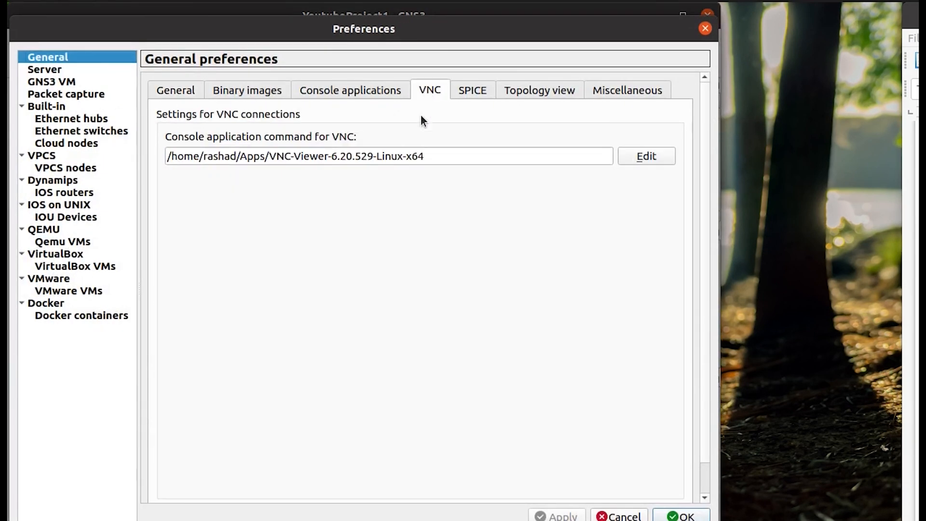
{"action": "left_click", "coordinate": [644, 155]}
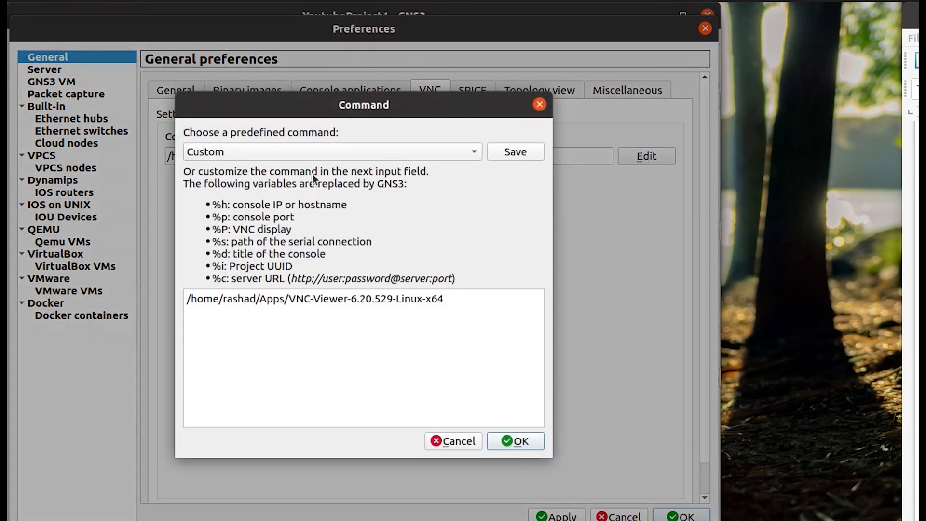
{"action": "left_click", "coordinate": [540, 104]}
{"action": "left_click", "coordinate": [359, 90]}
{"action": "left_click", "coordinate": [634, 157]}
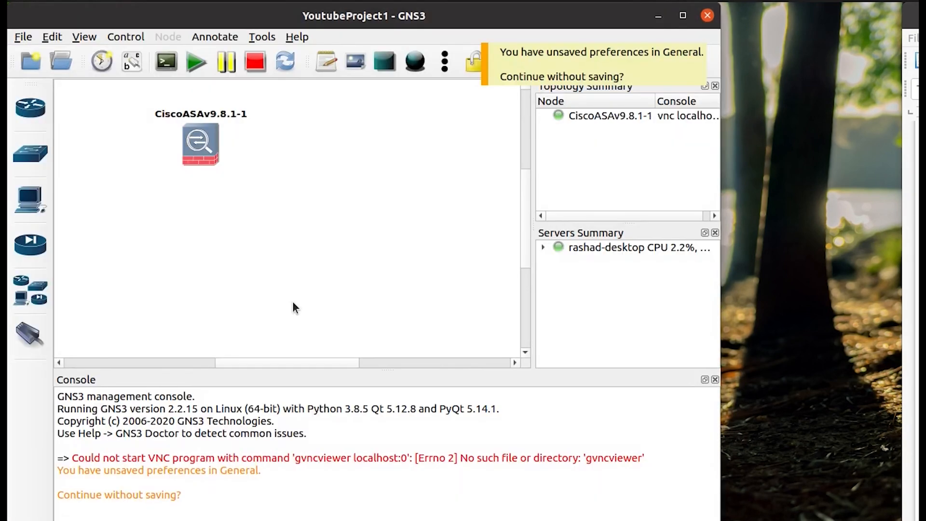
Place a Windows 10 w/ Edge node on the canvas, start it, and open its console.
{"action": "left_click", "coordinate": [29, 294]}
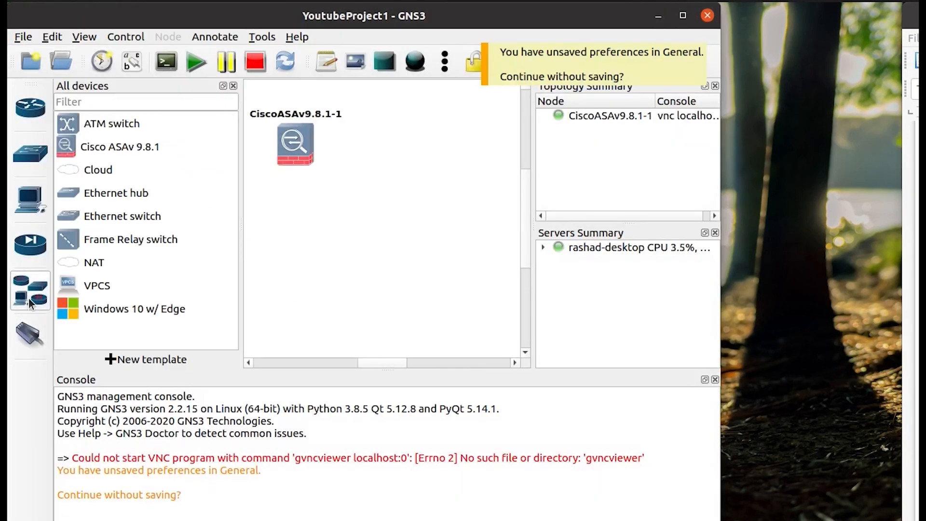
{"action": "left_click_drag", "start_coordinate": [88, 303], "coordinate": [382, 230]}
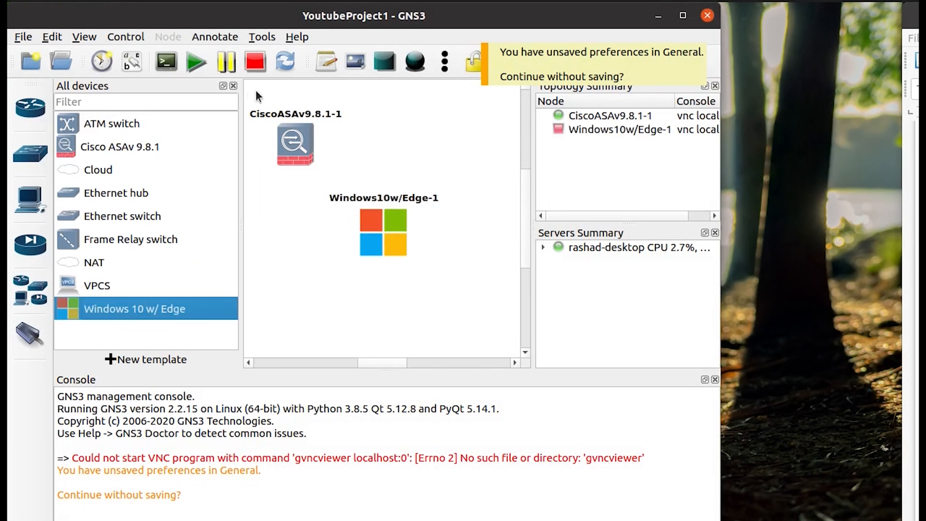
{"action": "left_click", "coordinate": [232, 86]}
{"action": "right_click", "coordinate": [293, 225]}
{"action": "left_click", "coordinate": [338, 265]}
{"action": "double_click", "coordinate": [283, 241]}
{"action": "left_click", "coordinate": [522, 78]}
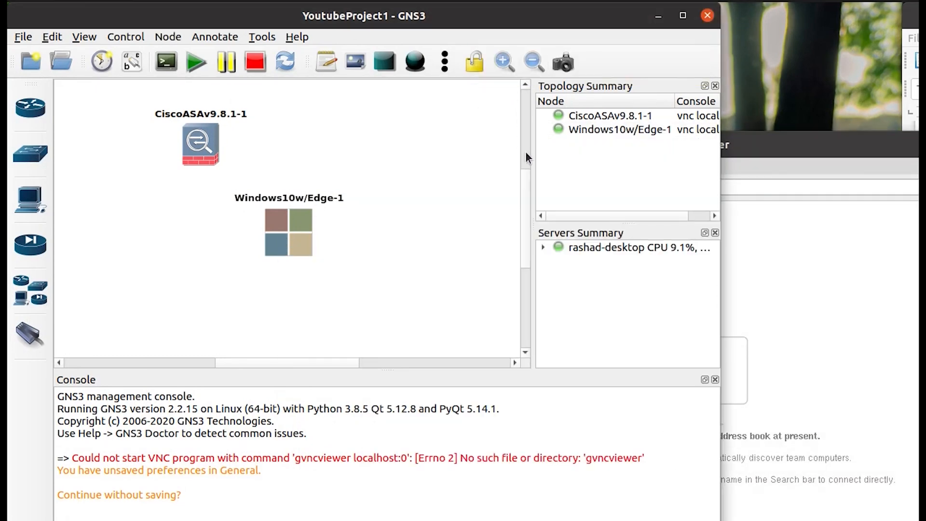
{"action": "left_click", "coordinate": [773, 141]}
Open the VNC console command editor in GNS3 Preferences.
{"action": "left_click", "coordinate": [58, 40]}
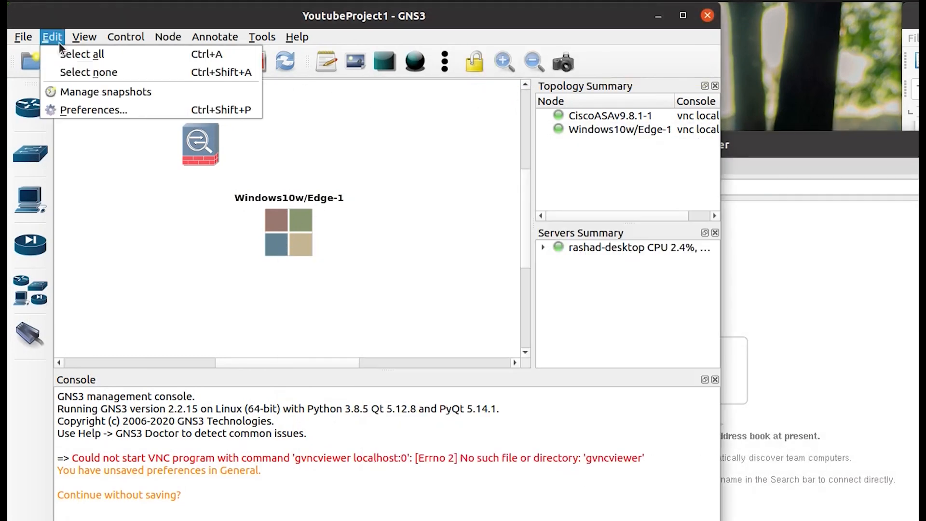
{"action": "left_click", "coordinate": [73, 109]}
{"action": "left_click", "coordinate": [426, 91]}
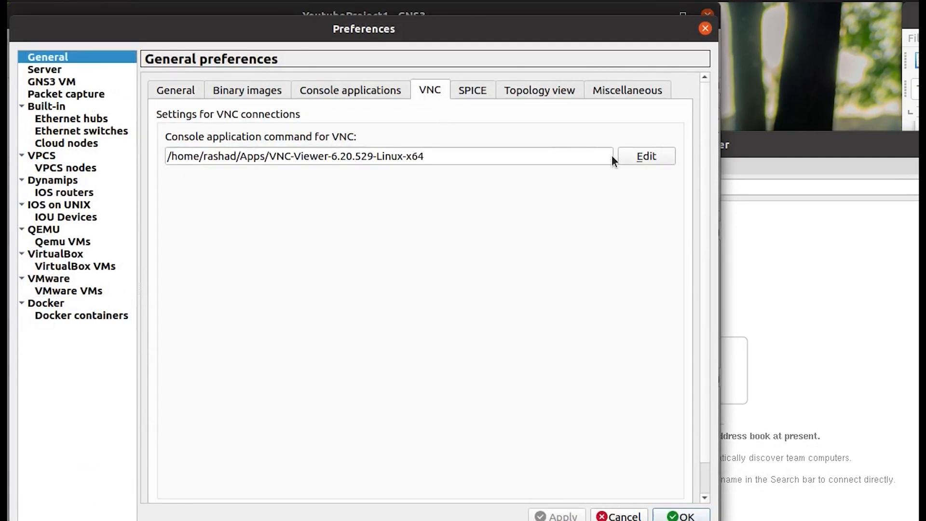
{"action": "left_click", "coordinate": [642, 156]}
Load the gvncviewer preset, switch to Custom, and delete gvncviewer leaving only %h:%P.
{"action": "left_click", "coordinate": [325, 154]}
{"action": "left_click", "coordinate": [300, 167]}
{"action": "left_click_drag", "start_coordinate": [310, 299], "coordinate": [246, 297]}
{"action": "left_click", "coordinate": [288, 146]}
{"action": "left_click", "coordinate": [262, 132]}
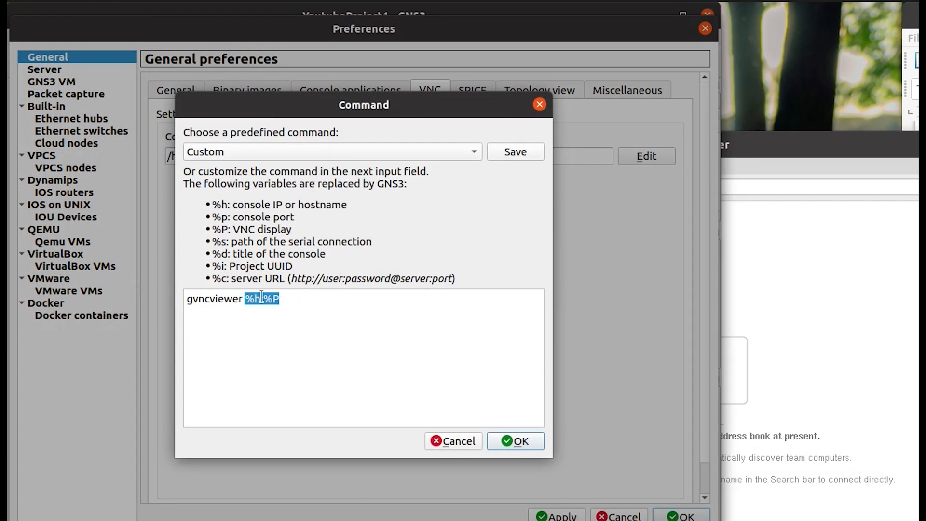
{"action": "double_click", "coordinate": [213, 299]}
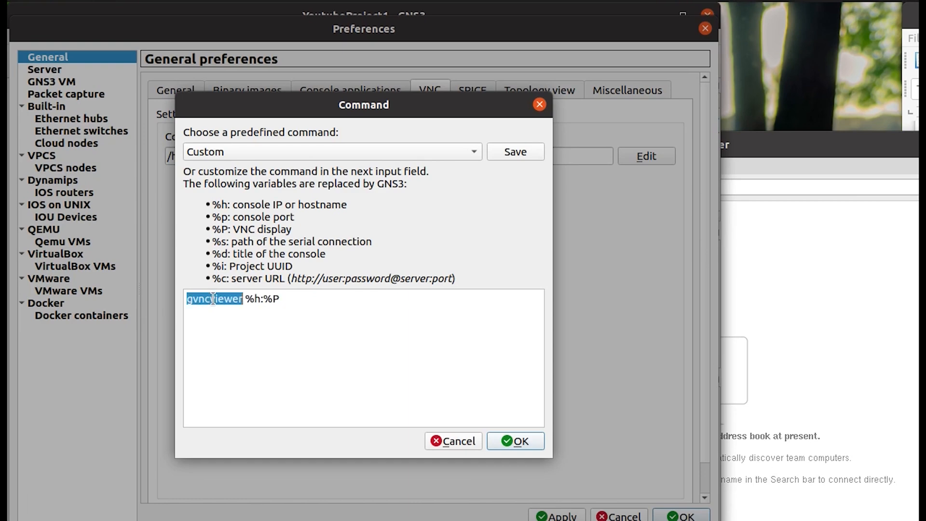
{"action": "key", "text": "BackSpace"}
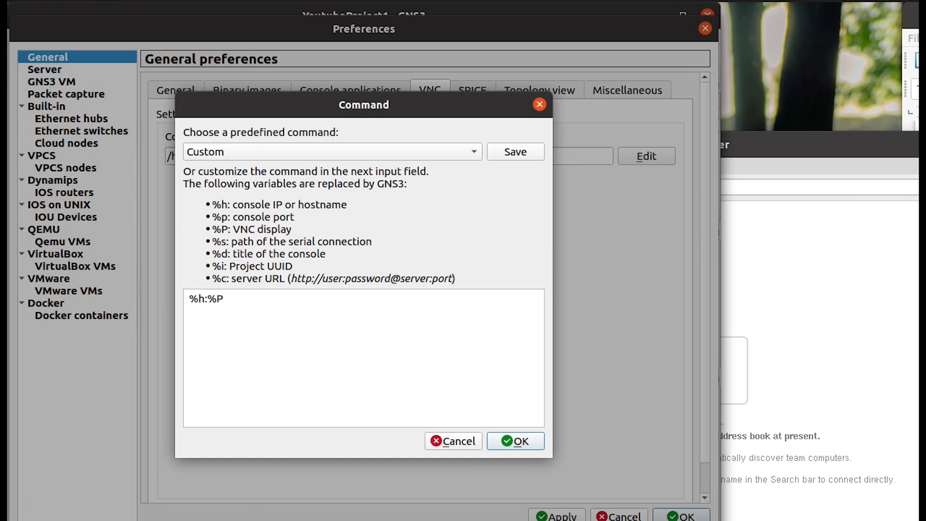
Paste the VNC-Viewer file's parent folder path plus '/' into the VNC command.
{"action": "key", "text": "alt+Tab"}
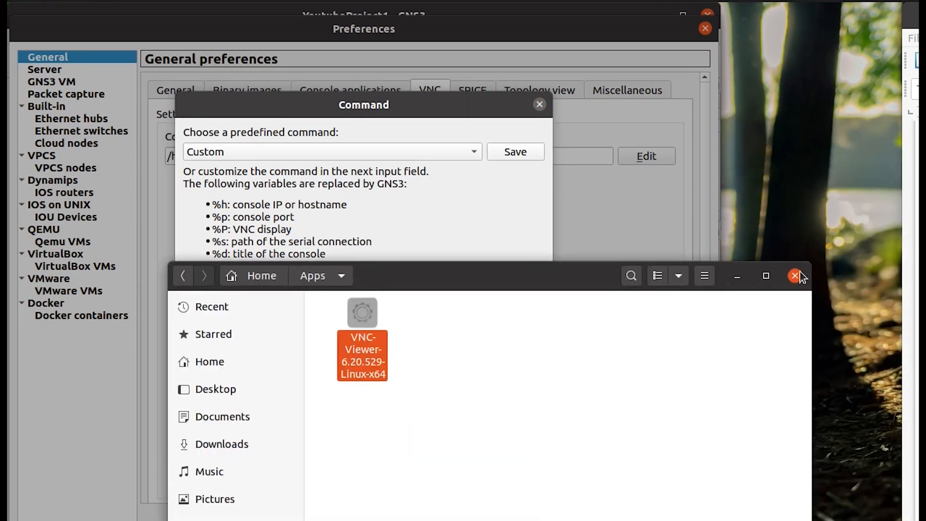
{"action": "right_click", "coordinate": [374, 318]}
{"action": "left_click", "coordinate": [424, 515]}
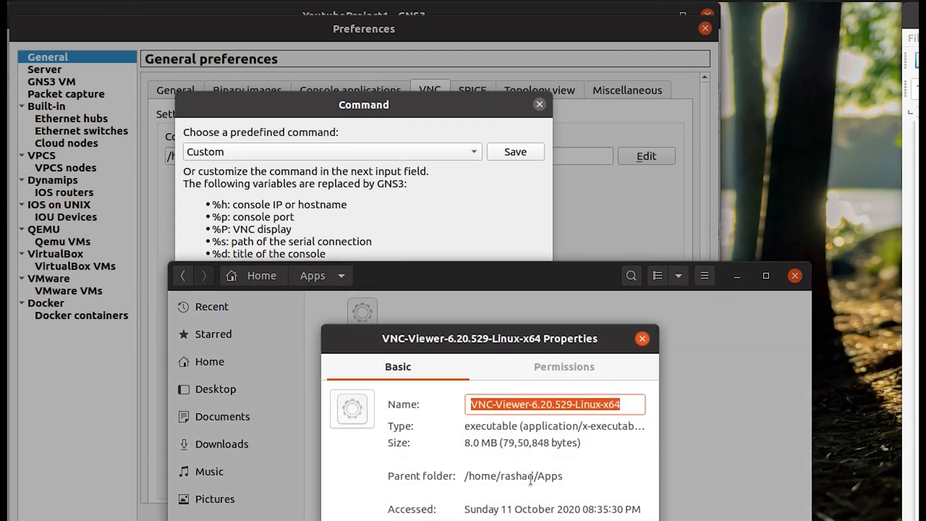
{"action": "double_click", "coordinate": [560, 477]}
{"action": "left_click_drag", "start_coordinate": [560, 477], "coordinate": [455, 476]}
{"action": "key", "text": "ctrl+c"}
{"action": "double_click", "coordinate": [475, 476]}
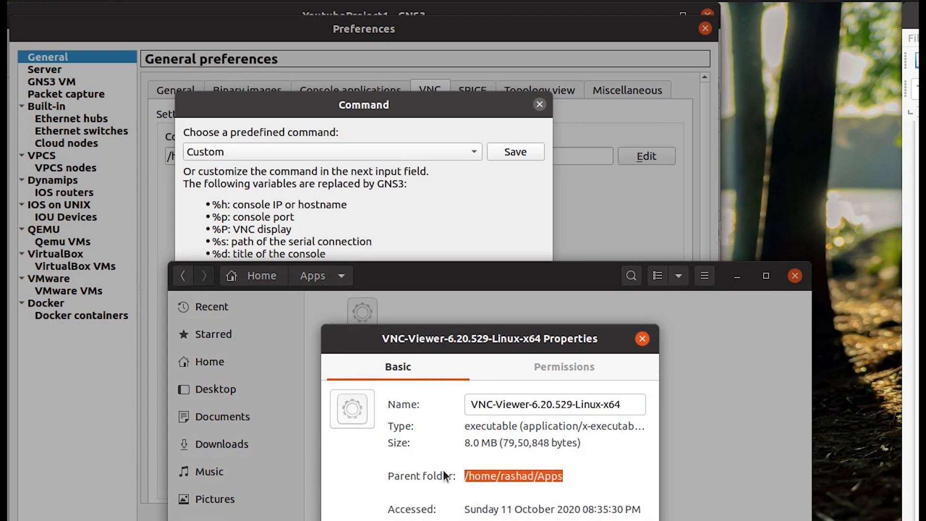
{"action": "left_click", "coordinate": [360, 233]}
{"action": "key", "text": "ctrl+v"}
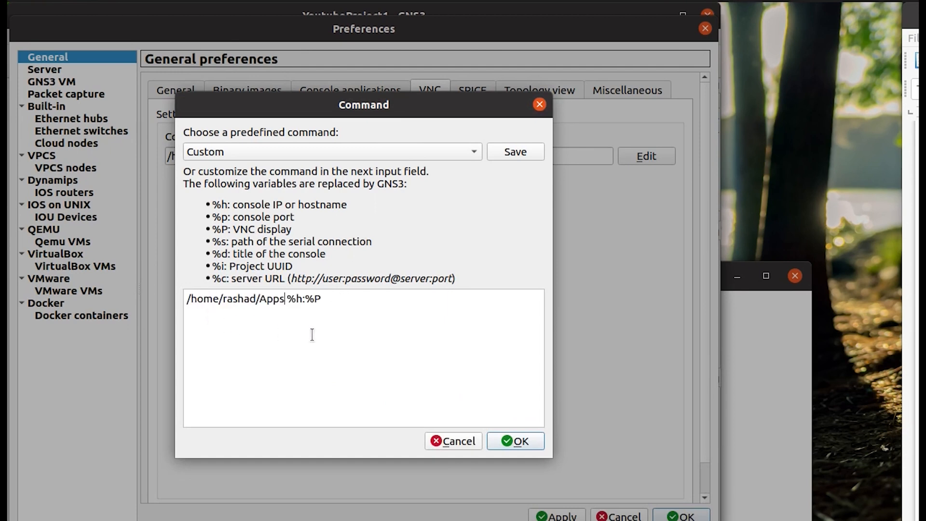
{"action": "type", "text": "/"}
Append the VNC-Viewer-6.20.529-Linux-x64 file name to the command and apply the preferences.
{"action": "left_click", "coordinate": [518, 519]}
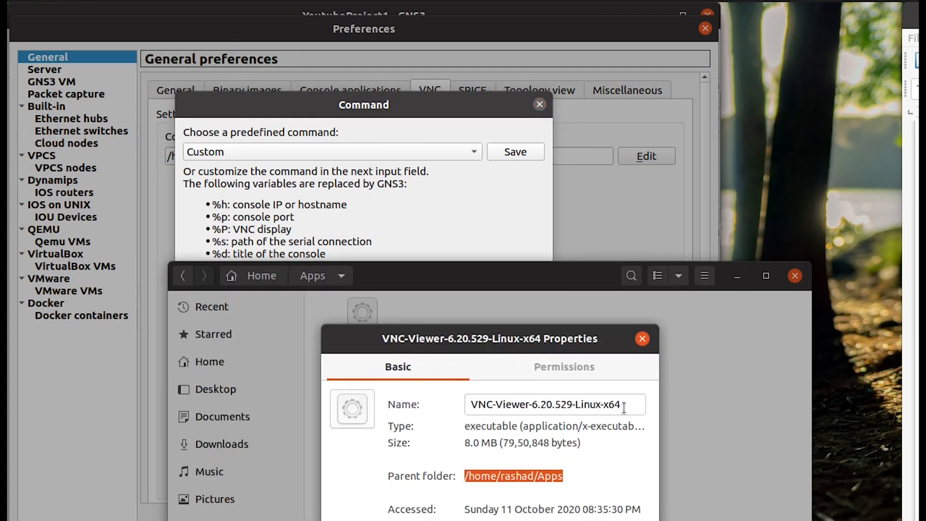
{"action": "left_click_drag", "start_coordinate": [623, 408], "coordinate": [446, 405]}
{"action": "key", "text": "ctrl+c"}
{"action": "left_click", "coordinate": [353, 238]}
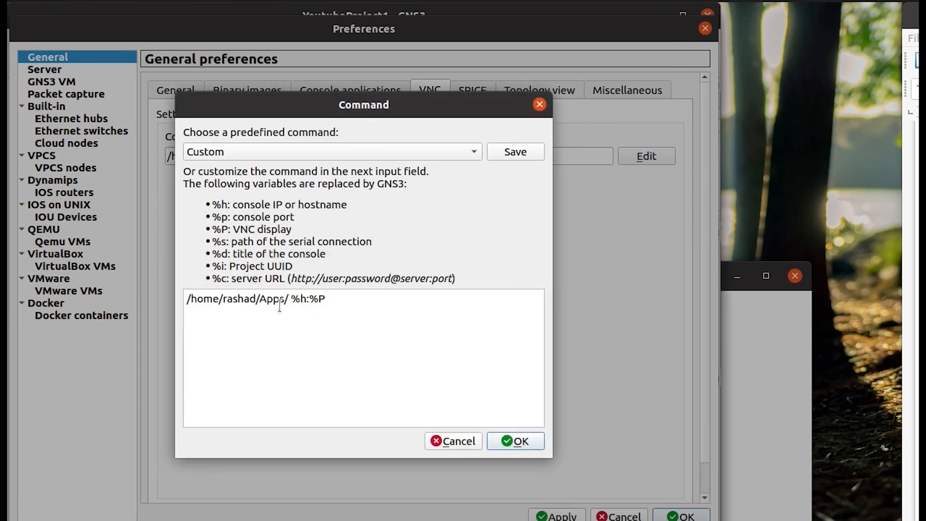
{"action": "key", "text": "ctrl+v"}
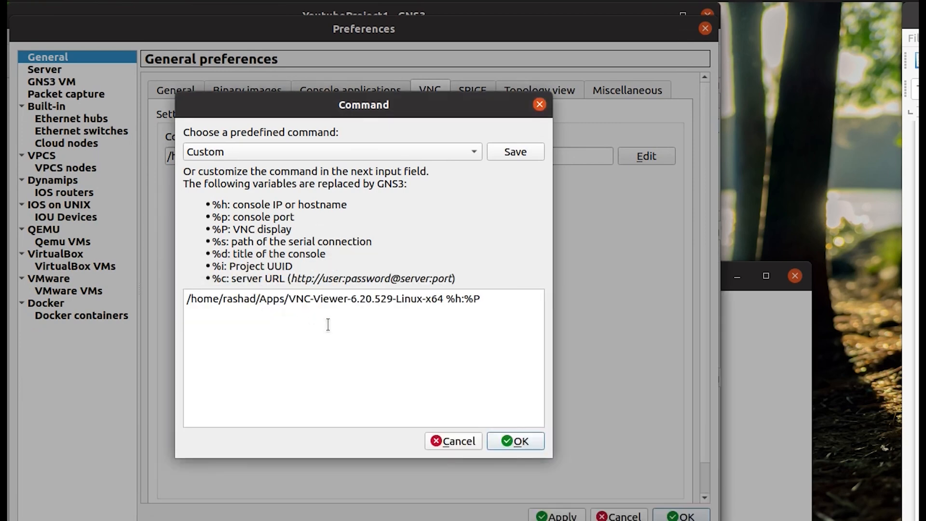
{"action": "left_click", "coordinate": [519, 440]}
{"action": "left_click", "coordinate": [574, 515]}
Save the preferences and close the VNC-Viewer file's properties window.
{"action": "left_click", "coordinate": [686, 516]}
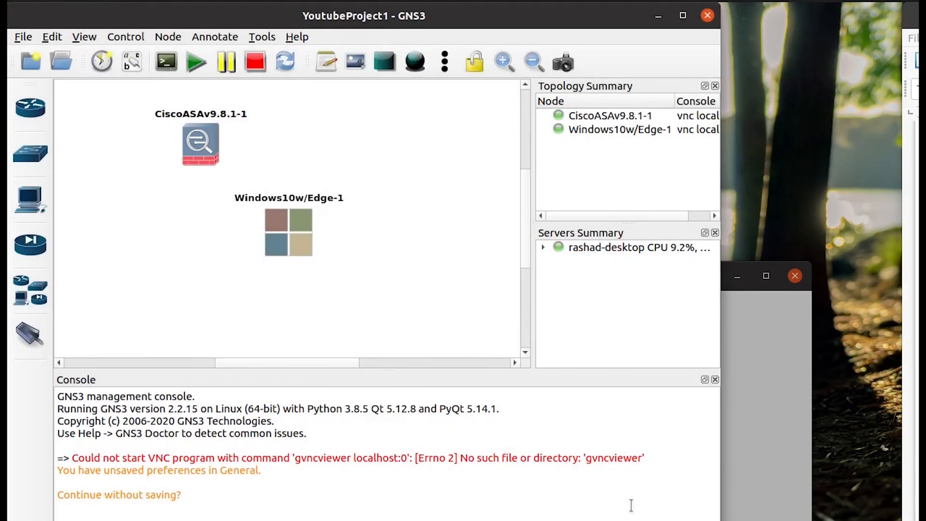
{"action": "left_click", "coordinate": [523, 519]}
{"action": "left_click", "coordinate": [642, 338]}
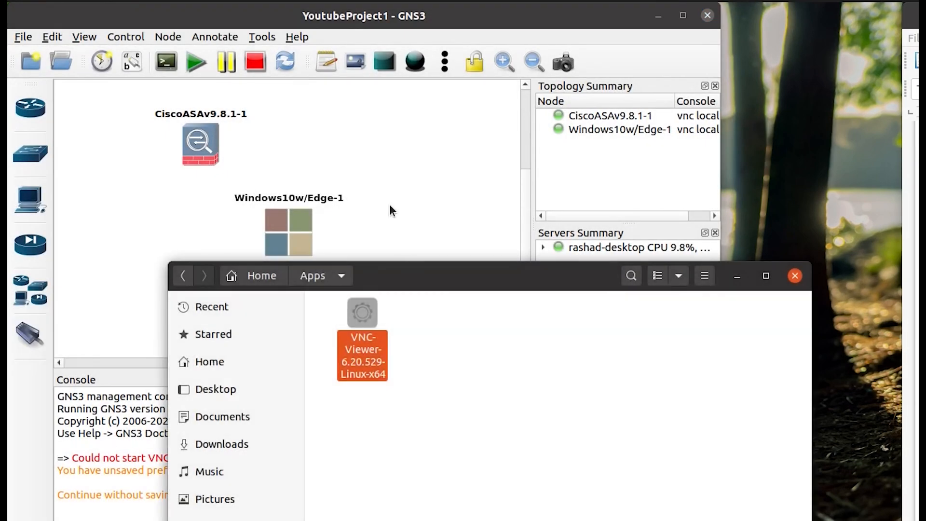
{"action": "left_click", "coordinate": [399, 233]}
Open the CiscoASAv and Windows10w/Edge-1 consoles, skipping future unencrypted-connection warnings.
{"action": "double_click", "coordinate": [201, 145]}
{"action": "left_click", "coordinate": [644, 460]}
{"action": "left_click", "coordinate": [796, 486]}
{"action": "left_click_drag", "start_coordinate": [660, 258], "coordinate": [513, 110]}
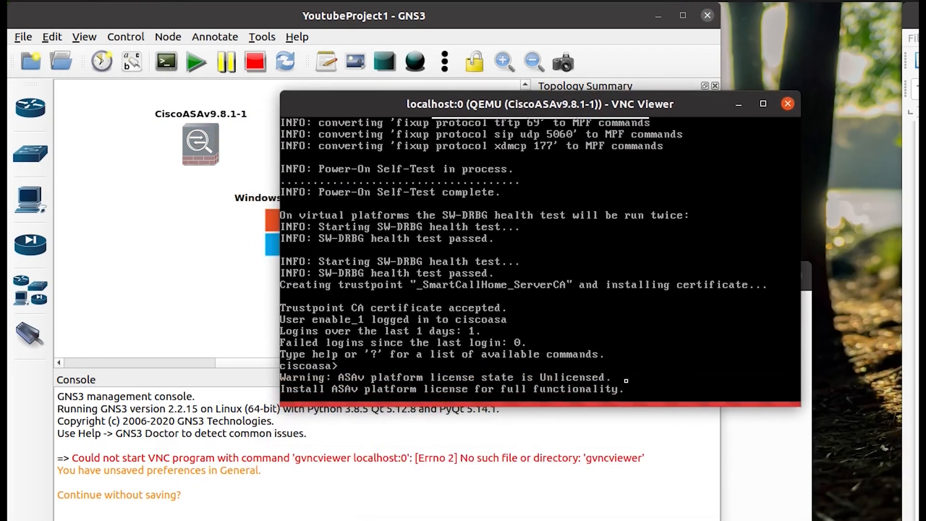
{"action": "left_click", "coordinate": [222, 235]}
{"action": "double_click", "coordinate": [286, 224]}
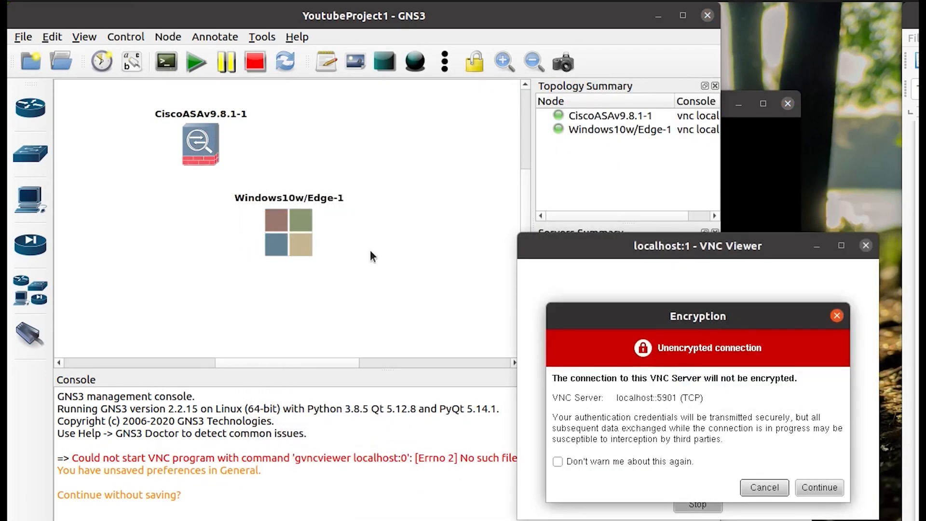
{"action": "left_click", "coordinate": [810, 489]}
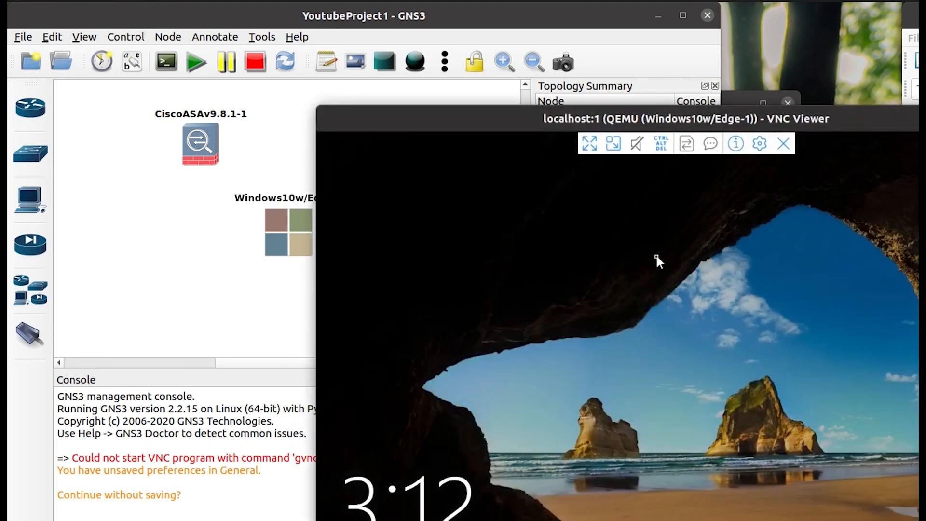
{"action": "left_click_drag", "start_coordinate": [512, 129], "coordinate": [302, 83]}
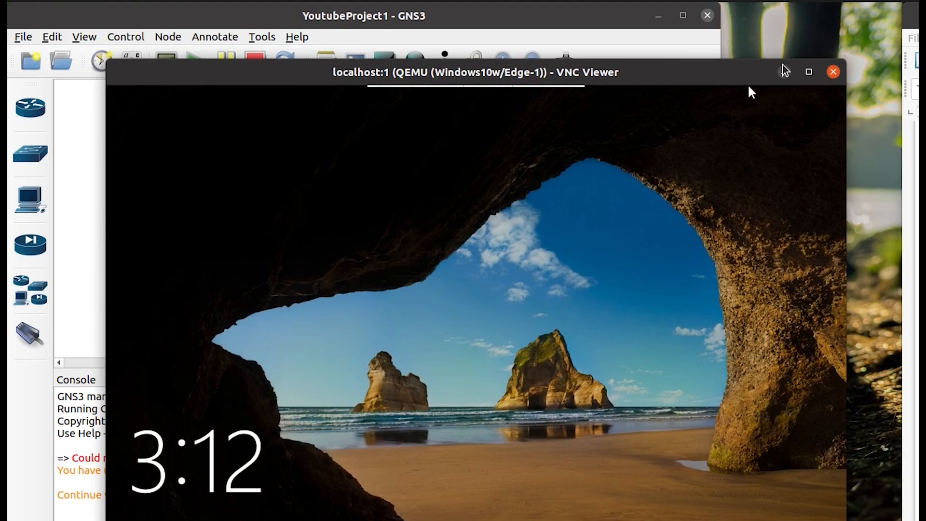
Close both VNC Viewer windows and bring up the Windows10w/Edge-1 node's actions.
{"action": "left_click", "coordinate": [832, 73]}
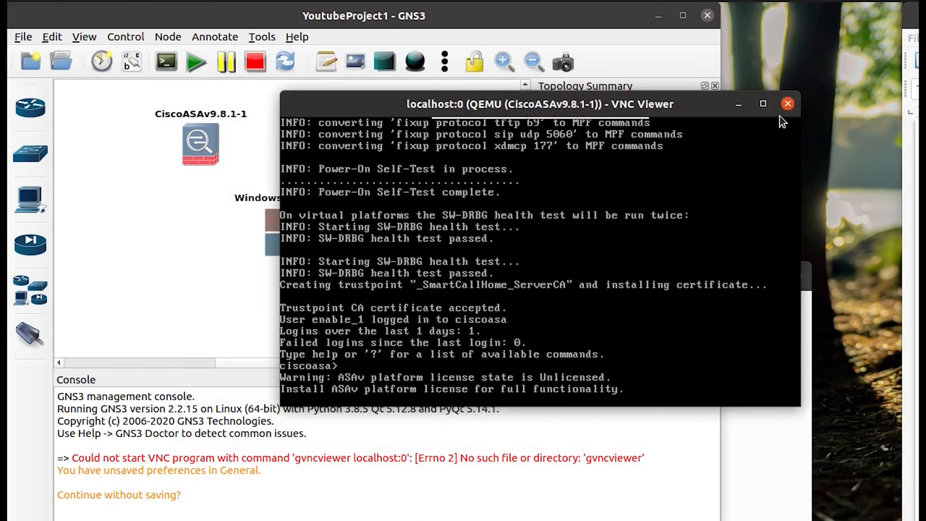
{"action": "left_click", "coordinate": [783, 104]}
{"action": "left_click", "coordinate": [279, 230]}
{"action": "right_click", "coordinate": [279, 232]}
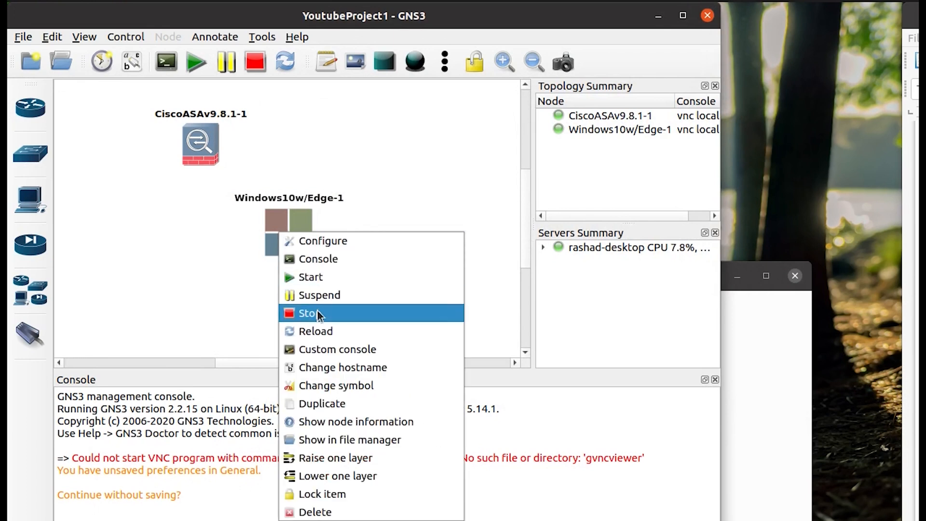
Stop the Windows10w/Edge-1 node, close the management console panel, and shift the ASAv.
{"action": "left_click", "coordinate": [317, 311]}
{"action": "right_click", "coordinate": [291, 247]}
{"action": "left_click", "coordinate": [382, 153]}
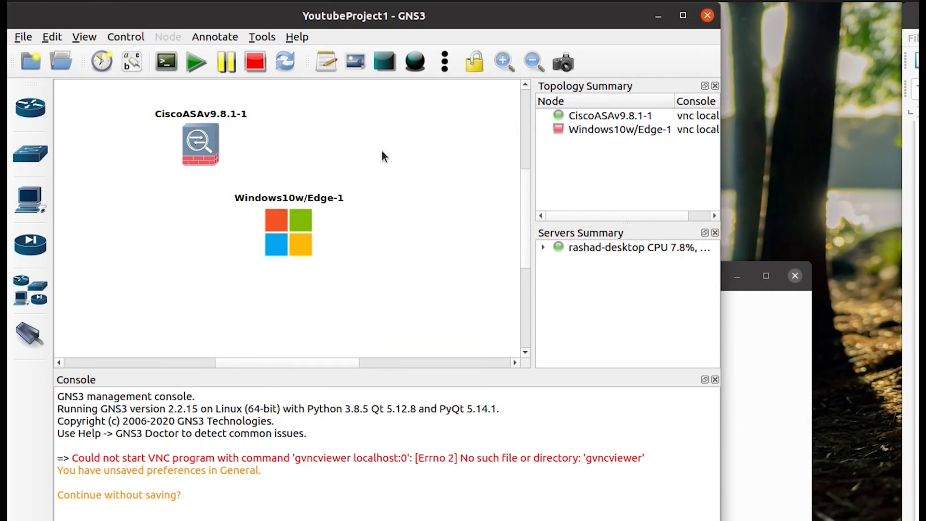
{"action": "left_click", "coordinate": [715, 379]}
{"action": "left_click_drag", "start_coordinate": [186, 206], "coordinate": [171, 227]}
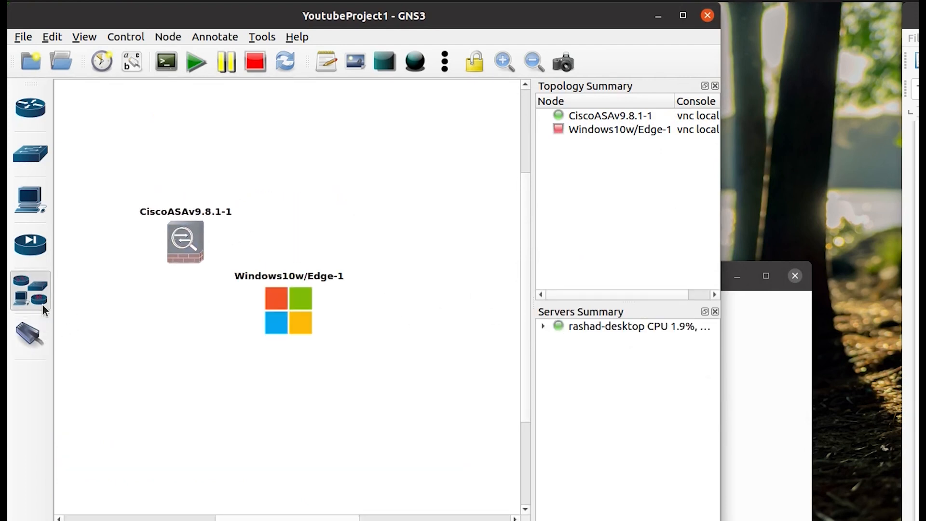
Add a Cloud node and arrange Cloud1 and the ASAv on the canvas.
{"action": "left_click", "coordinate": [38, 287]}
{"action": "left_click_drag", "start_coordinate": [132, 171], "coordinate": [298, 169]}
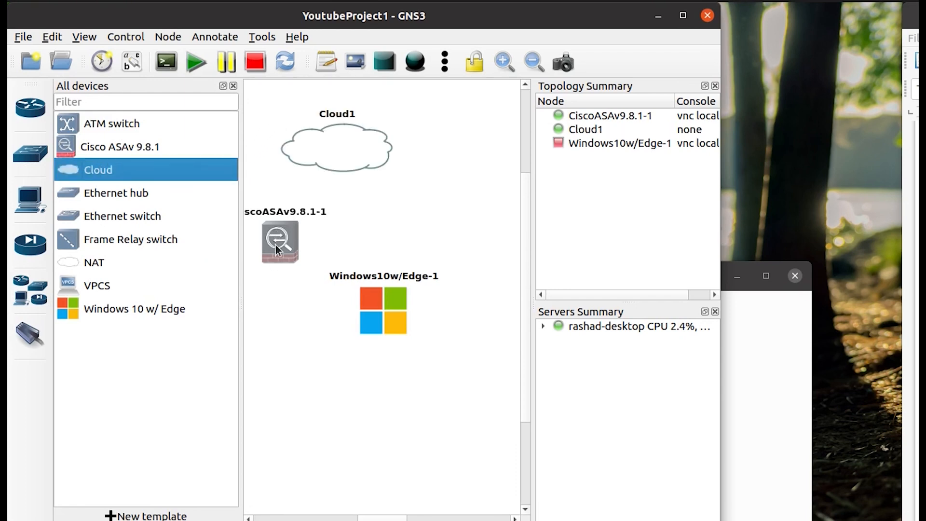
{"action": "left_click_drag", "start_coordinate": [271, 244], "coordinate": [304, 244]}
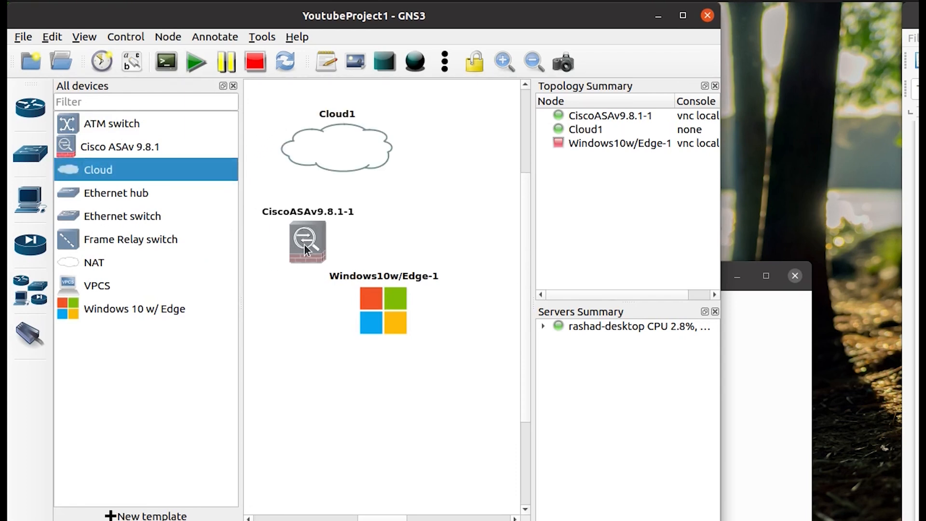
{"action": "left_click_drag", "start_coordinate": [343, 140], "coordinate": [291, 128]}
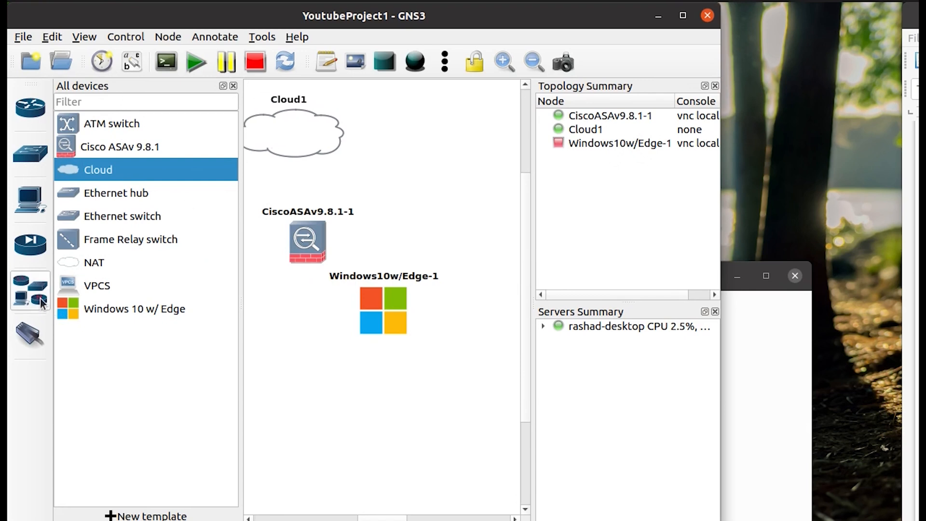
Add Ethernet switch Switch1 and rearrange the ASAv and Windows nodes around it.
{"action": "left_click_drag", "start_coordinate": [132, 212], "coordinate": [305, 212]}
{"action": "left_click_drag", "start_coordinate": [308, 253], "coordinate": [389, 239]}
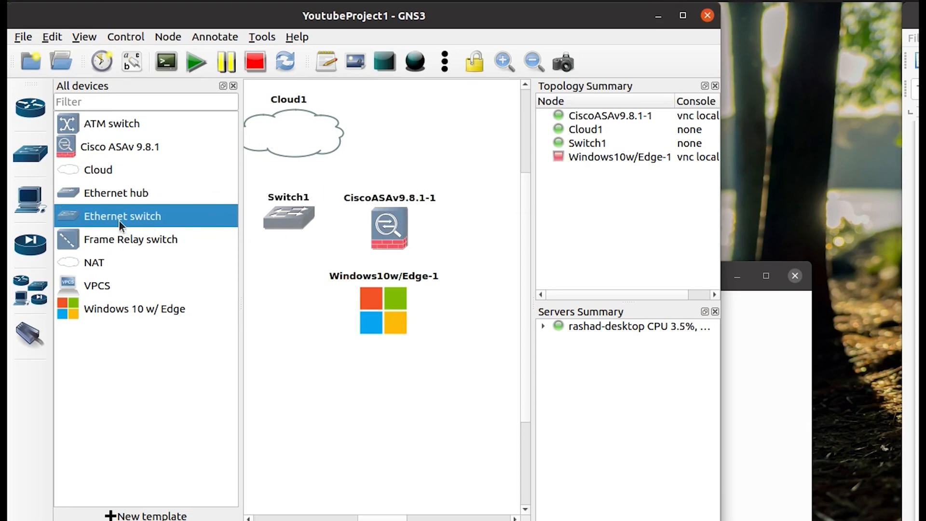
{"action": "mouse_move", "coordinate": [377, 306]}
{"action": "left_click_drag", "start_coordinate": [377, 306], "coordinate": [227, 170]}
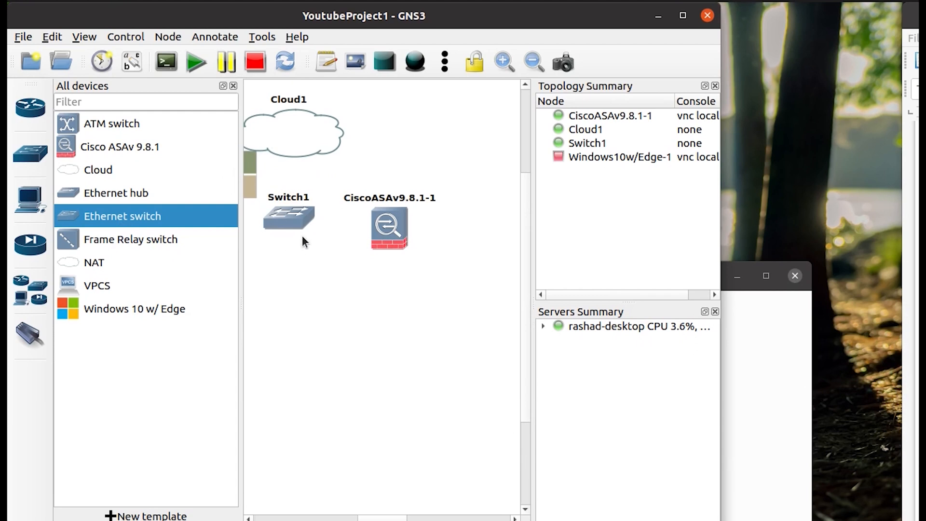
{"action": "left_click_drag", "start_coordinate": [294, 222], "coordinate": [291, 231]}
{"action": "left_click_drag", "start_coordinate": [92, 215], "coordinate": [144, 218]}
Hide the device list and move the Windows 10 node beside Cloud1.
{"action": "left_click", "coordinate": [25, 36]}
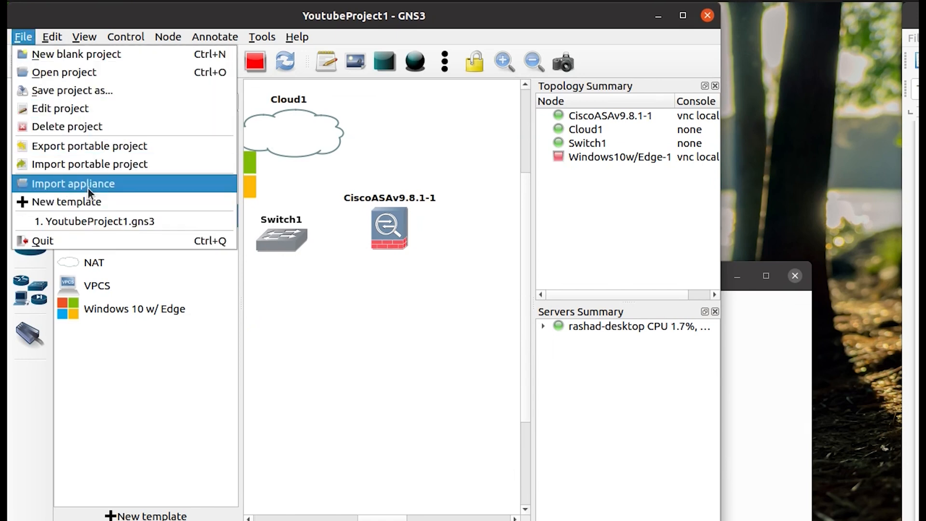
{"action": "left_click", "coordinate": [377, 312]}
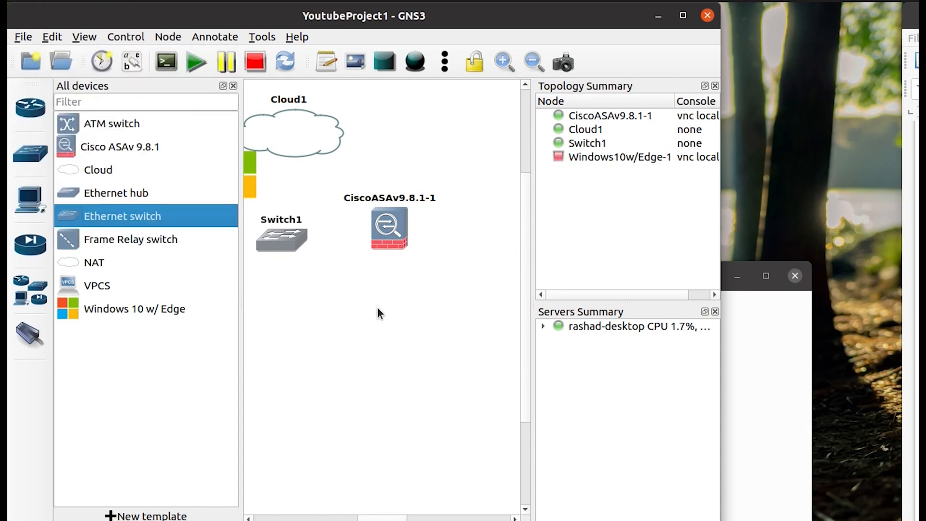
{"action": "left_click", "coordinate": [233, 86]}
{"action": "left_click_drag", "start_coordinate": [165, 200], "coordinate": [133, 200]}
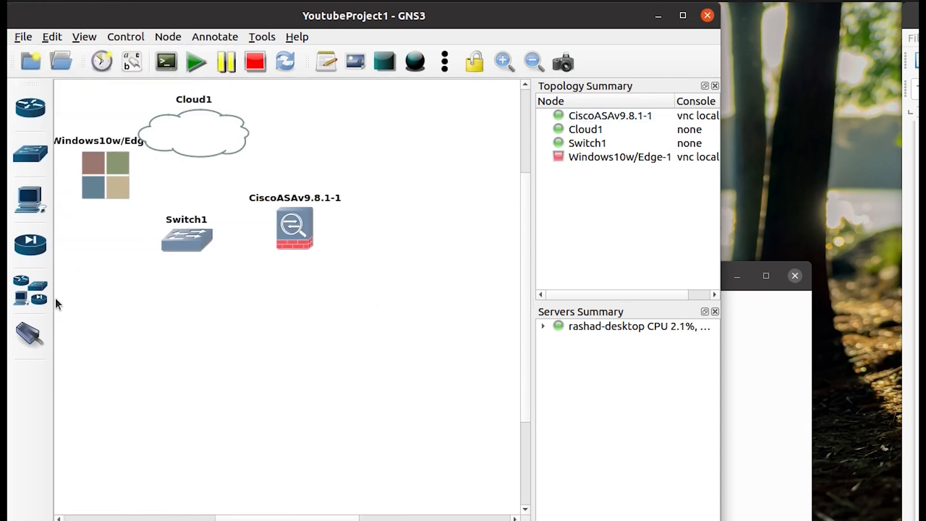
Link Switch1 Ethernet7 to Windows NIC1 and Cloud1 enp8s0 to Switch1 Ethernet0.
{"action": "left_click", "coordinate": [186, 239]}
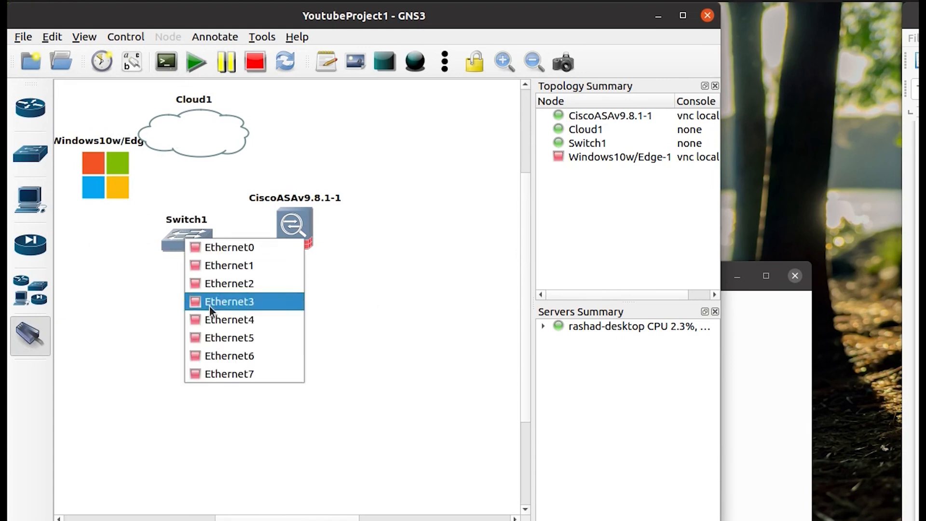
{"action": "left_click", "coordinate": [217, 371]}
{"action": "left_click", "coordinate": [99, 176]}
{"action": "left_click", "coordinate": [106, 184]}
{"action": "left_click", "coordinate": [190, 145]}
{"action": "left_click", "coordinate": [207, 155]}
{"action": "left_click", "coordinate": [188, 238]}
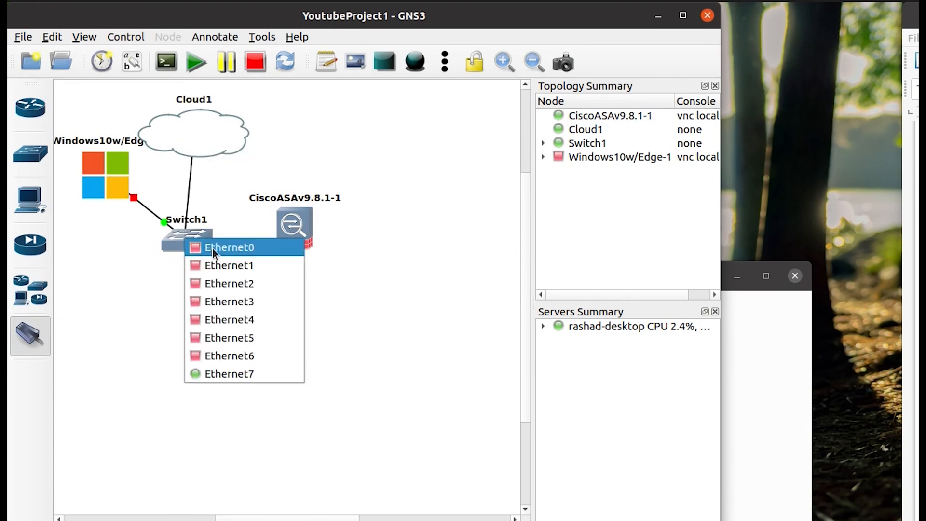
{"action": "left_click", "coordinate": [212, 248]}
Link Switch1 to the ASA's Management0/0 and tidy node positions.
{"action": "left_click", "coordinate": [192, 240]}
{"action": "left_click", "coordinate": [212, 251]}
{"action": "left_click", "coordinate": [307, 231]}
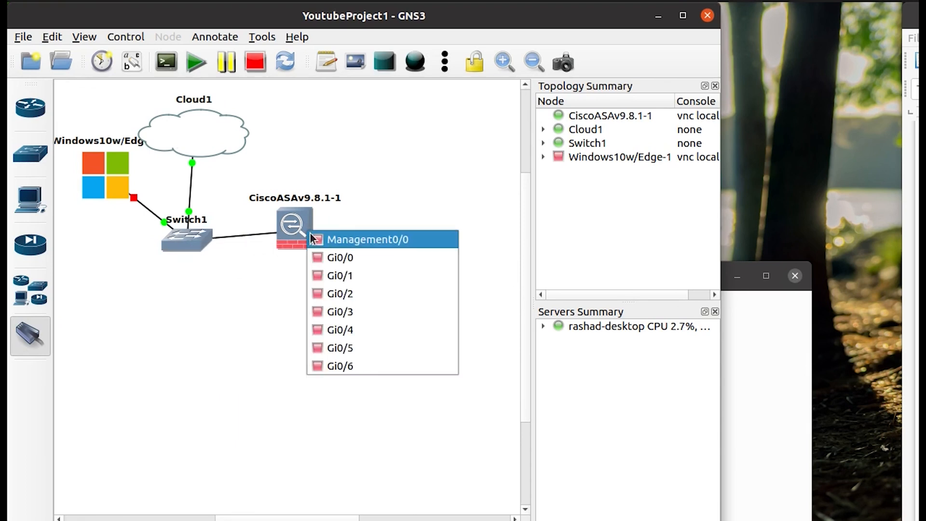
{"action": "left_click", "coordinate": [320, 241]}
{"action": "left_click", "coordinate": [38, 335]}
{"action": "left_click_drag", "start_coordinate": [183, 244], "coordinate": [193, 246]}
{"action": "left_click_drag", "start_coordinate": [299, 234], "coordinate": [304, 244]}
{"action": "left_click", "coordinate": [246, 269]}
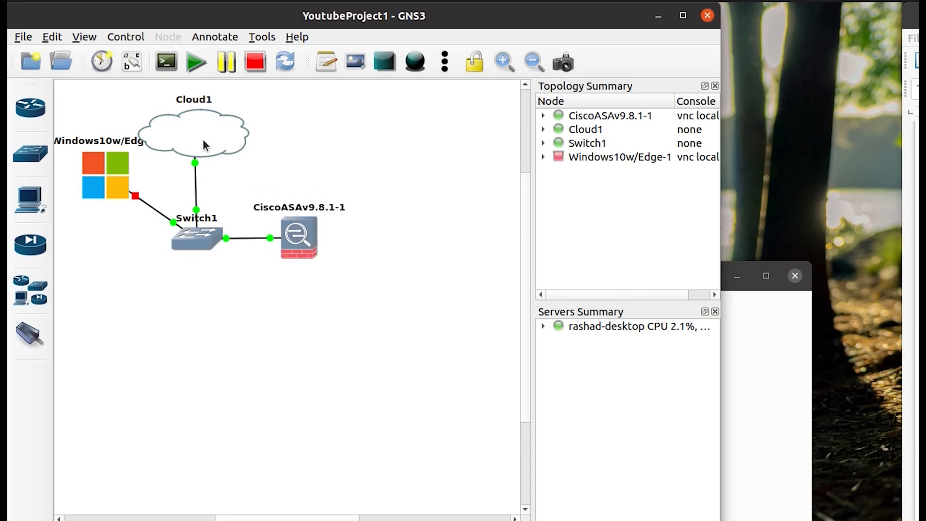
Run ifconfig in a terminal to show enp8s0 and virbr0 at 192.168.122.1.
{"action": "mouse_move", "coordinate": [214, 143]}
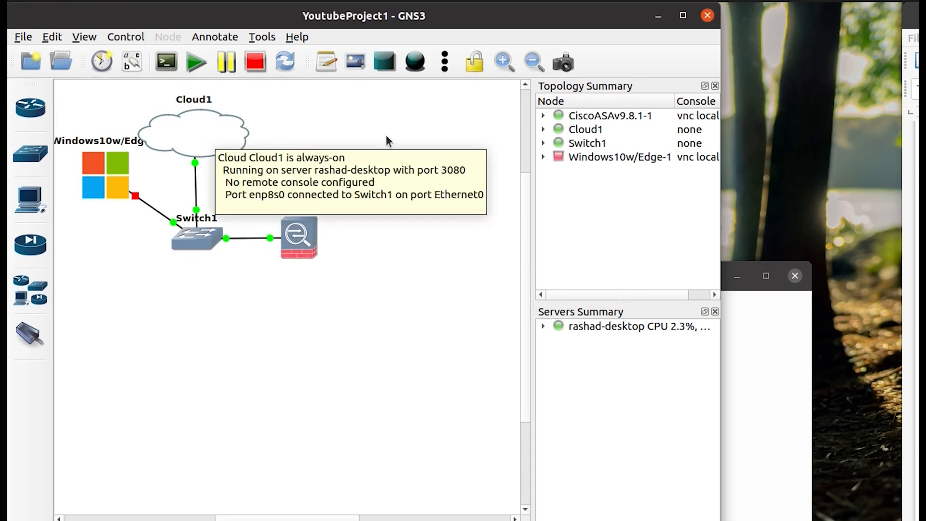
{"action": "key", "text": "alt+Tab"}
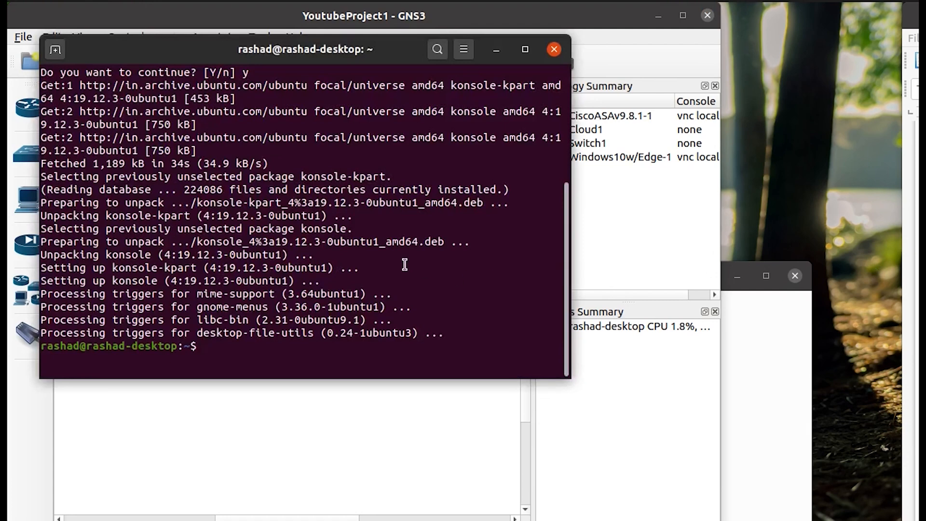
{"action": "type", "text": "ifconfig"}
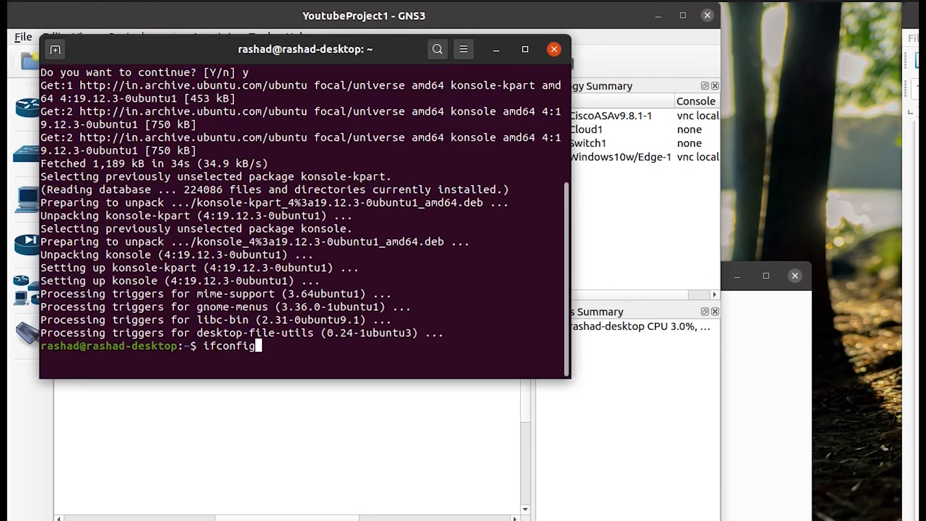
{"action": "key", "text": "Return"}
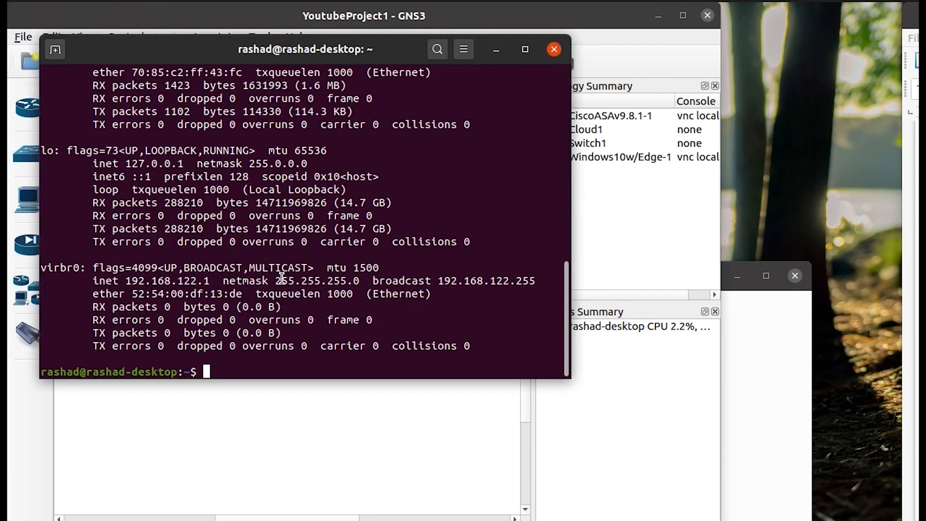
{"action": "scroll", "coordinate": [282, 278], "scroll_direction": "up", "scroll_amount": 1}
{"action": "left_click_drag", "start_coordinate": [134, 54], "coordinate": [366, 164]}
Open Cloud1's configuration, show special Ethernet interfaces, and review the ifconfig output.
{"action": "left_click", "coordinate": [190, 138]}
{"action": "right_click", "coordinate": [189, 139]}
{"action": "left_click", "coordinate": [209, 148]}
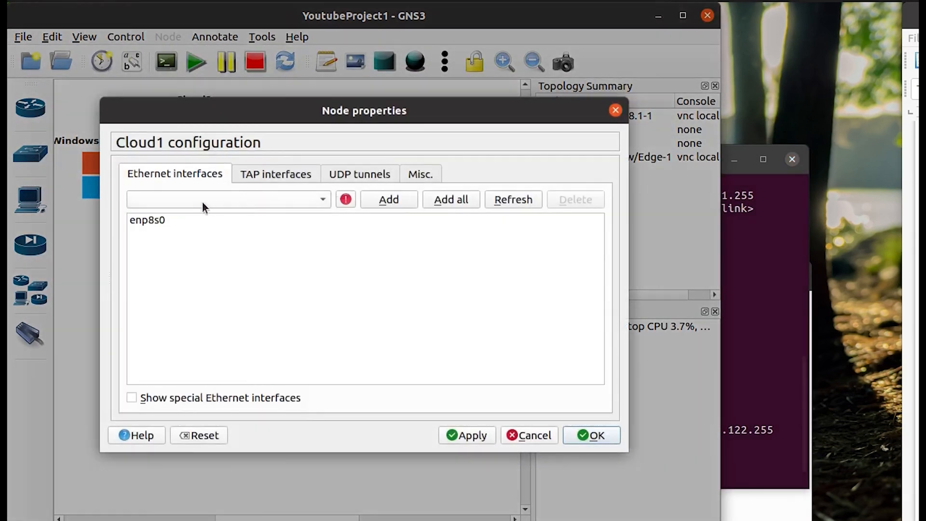
{"action": "left_click", "coordinate": [189, 225]}
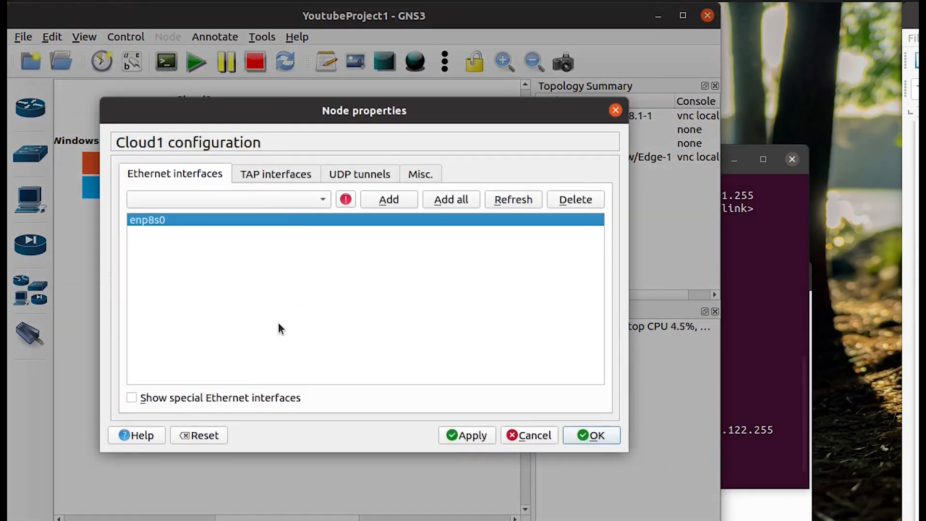
{"action": "left_click", "coordinate": [210, 400]}
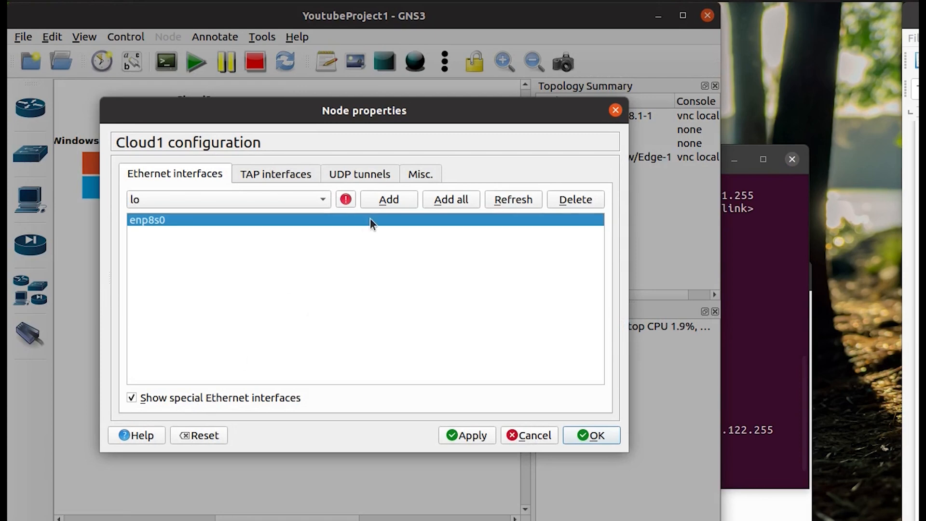
{"action": "left_click", "coordinate": [282, 203]}
{"action": "left_click", "coordinate": [756, 388]}
{"action": "left_click", "coordinate": [768, 380]}
{"action": "scroll", "coordinate": [513, 384], "scroll_direction": "down", "scroll_amount": 2}
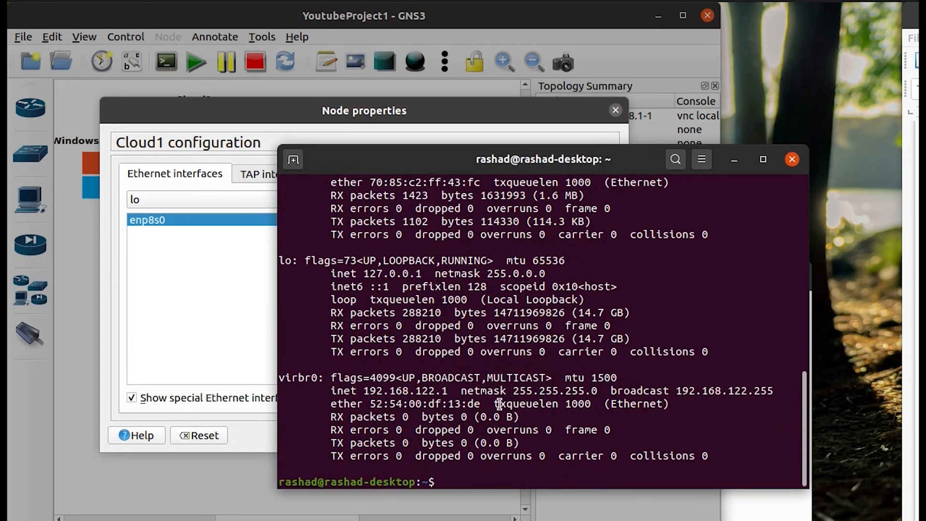
Try adding virbr0 to Cloud1, dismiss the resulting error, and close without saving.
{"action": "left_click", "coordinate": [218, 206]}
{"action": "left_click", "coordinate": [298, 199]}
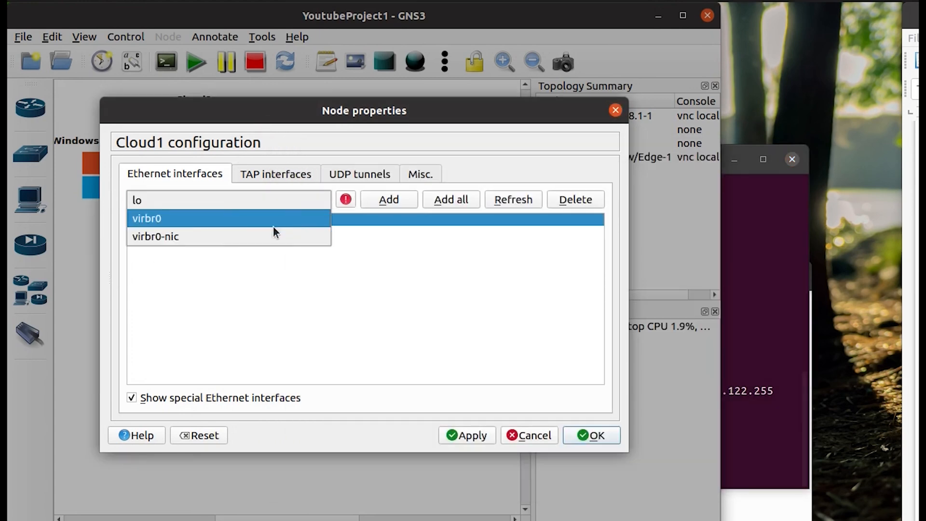
{"action": "left_click", "coordinate": [233, 225]}
{"action": "left_click", "coordinate": [390, 198]}
{"action": "left_click", "coordinate": [480, 435]}
{"action": "left_click", "coordinate": [472, 308]}
{"action": "left_click", "coordinate": [535, 439]}
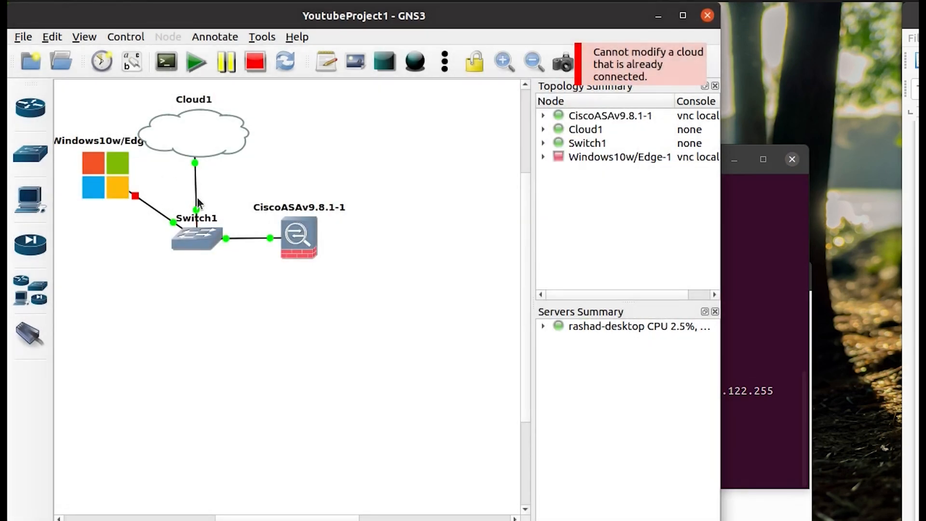
Delete the Cloud1–Switch1 link, then select virbr0 among Cloud1's special interfaces.
{"action": "right_click", "coordinate": [195, 195]}
{"action": "left_click", "coordinate": [231, 258]}
{"action": "right_click", "coordinate": [211, 144]}
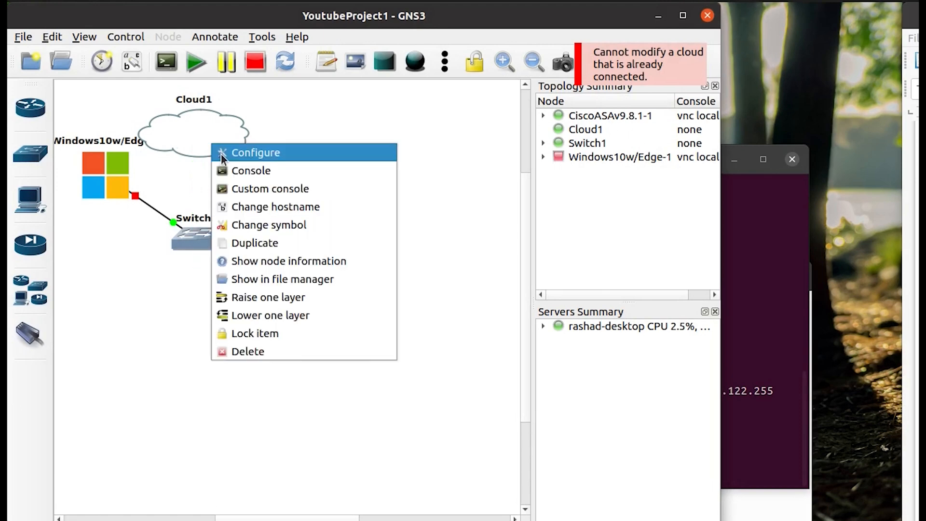
{"action": "left_click", "coordinate": [223, 152]}
{"action": "left_click", "coordinate": [198, 400]}
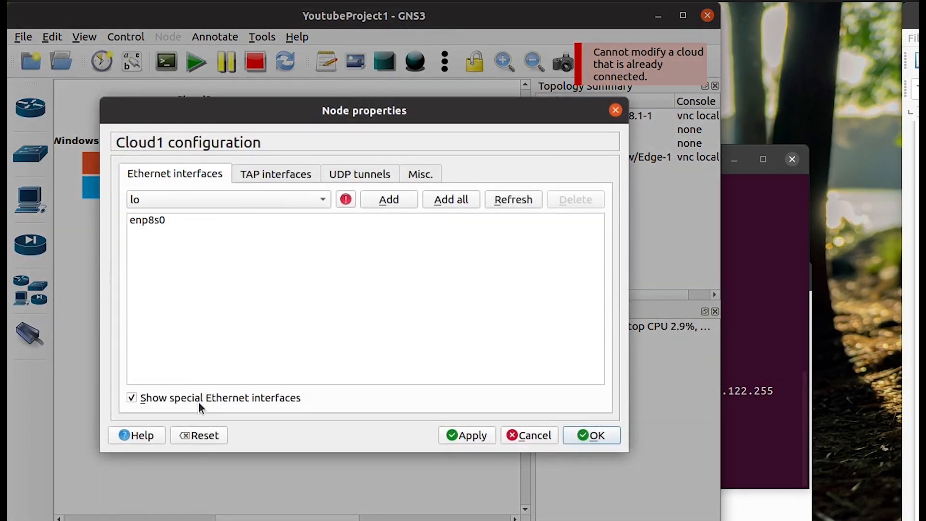
{"action": "left_click", "coordinate": [313, 200]}
{"action": "left_click", "coordinate": [282, 216]}
{"action": "left_click", "coordinate": [593, 436]}
Attempt a link from Cloud1, then cancel it and dismiss the error notification.
{"action": "left_click", "coordinate": [29, 334]}
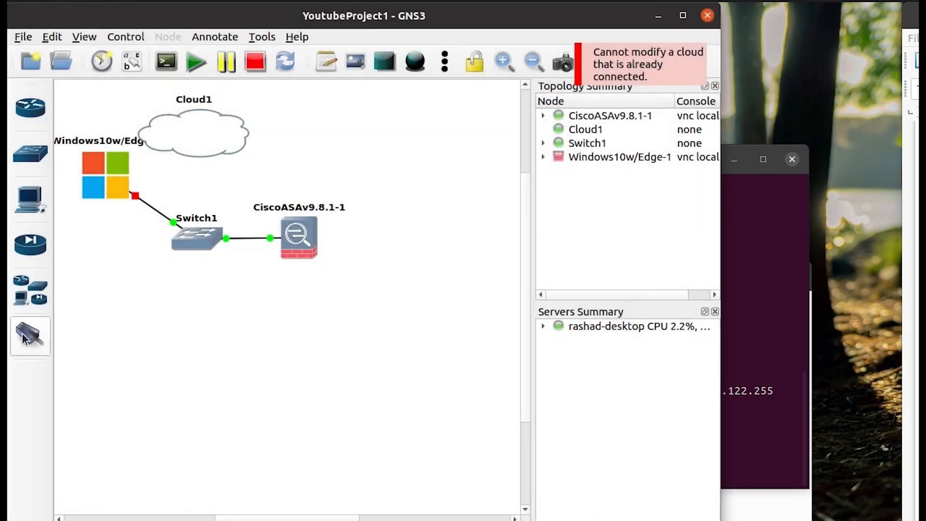
{"action": "left_click", "coordinate": [193, 111]}
{"action": "left_click", "coordinate": [212, 122]}
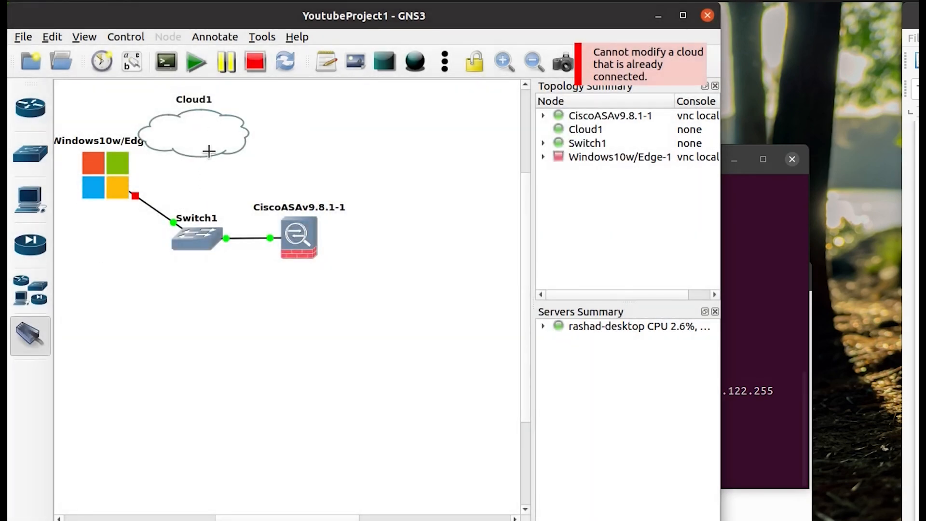
{"action": "key", "text": "Escape"}
{"action": "left_click", "coordinate": [632, 70]}
Add virbr0 beside enp8s0 to Cloud1's Ethernet interfaces and save the configuration.
{"action": "right_click", "coordinate": [216, 129]}
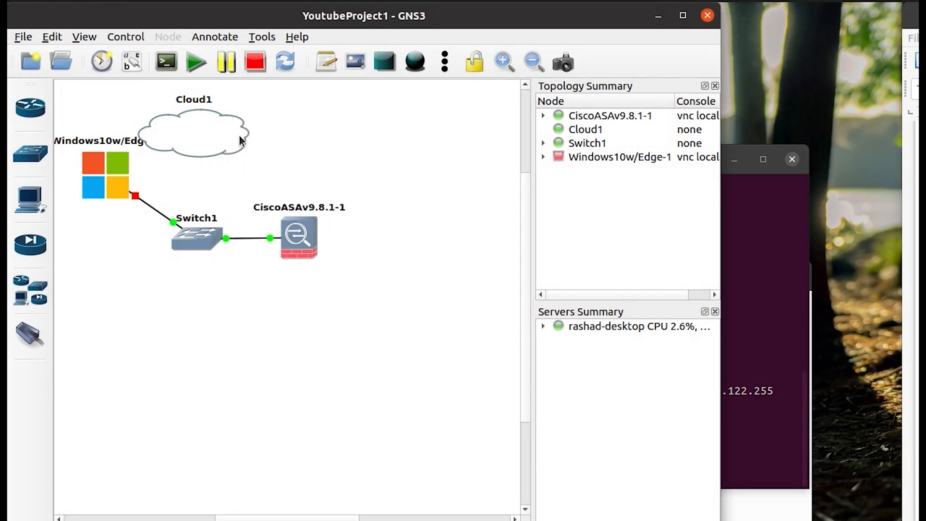
{"action": "left_click", "coordinate": [241, 131]}
{"action": "left_click", "coordinate": [223, 202]}
{"action": "left_click", "coordinate": [223, 217]}
{"action": "left_click", "coordinate": [380, 199]}
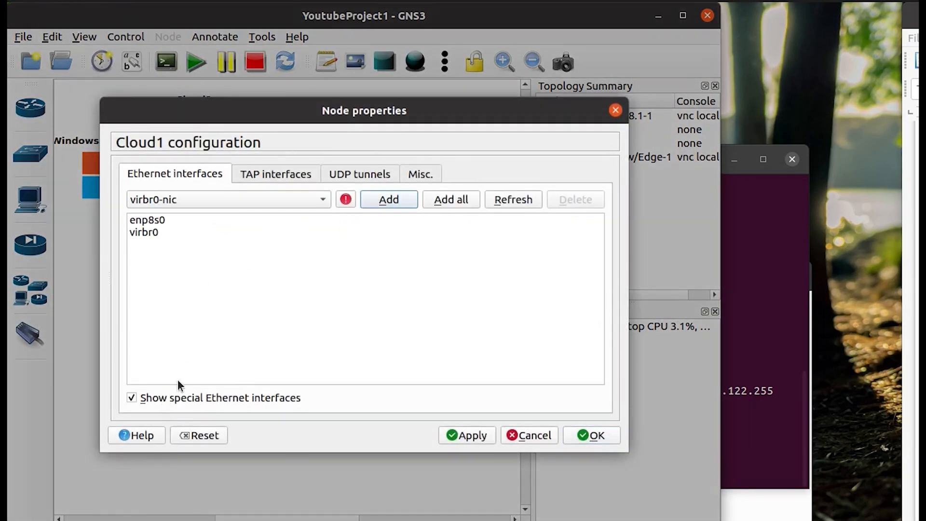
{"action": "left_click", "coordinate": [474, 436]}
{"action": "left_click", "coordinate": [576, 436]}
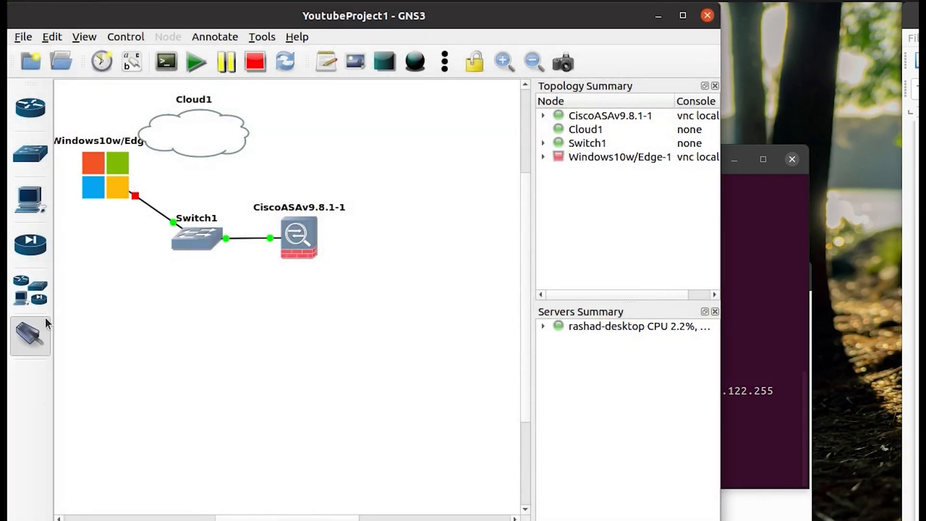
{"action": "left_click", "coordinate": [198, 129]}
Cable Cloud1's virbr0 interface to Switch1's Ethernet0.
{"action": "left_click", "coordinate": [212, 158]}
{"action": "left_click", "coordinate": [196, 238]}
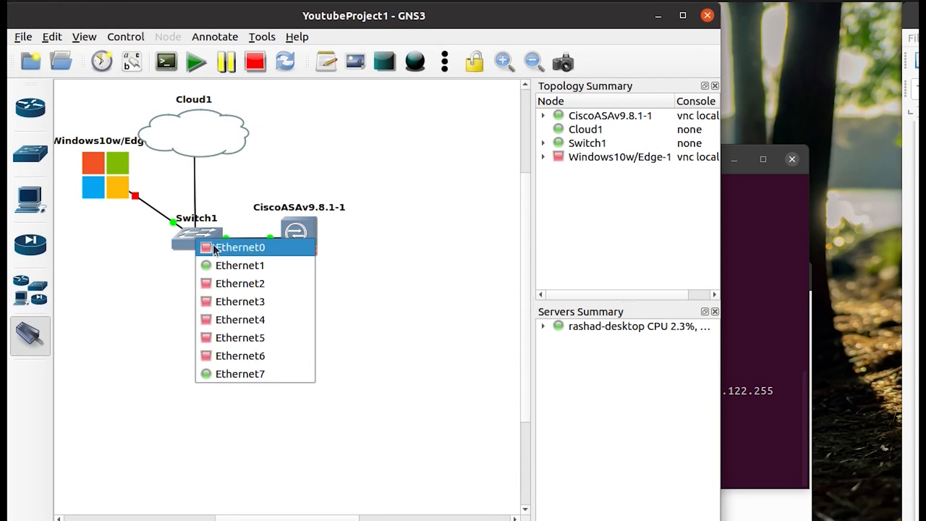
{"action": "left_click", "coordinate": [227, 247]}
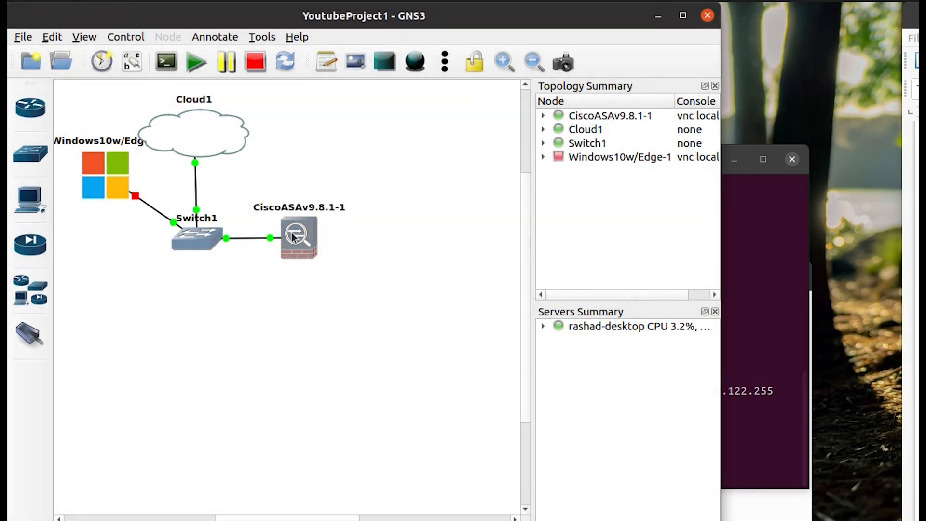
Open the CiscoASAv9.8.1-1 console in VNC Viewer and wake the ciscoasa prompt.
{"action": "double_click", "coordinate": [306, 230]}
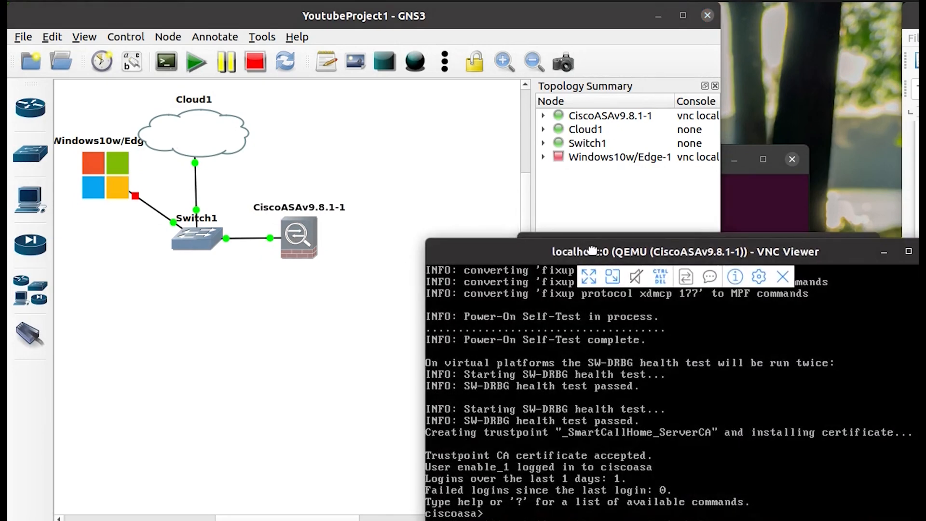
{"action": "left_click_drag", "start_coordinate": [597, 251], "coordinate": [277, 110]}
{"action": "key", "text": "Return"}
{"action": "key", "text": "Return"}
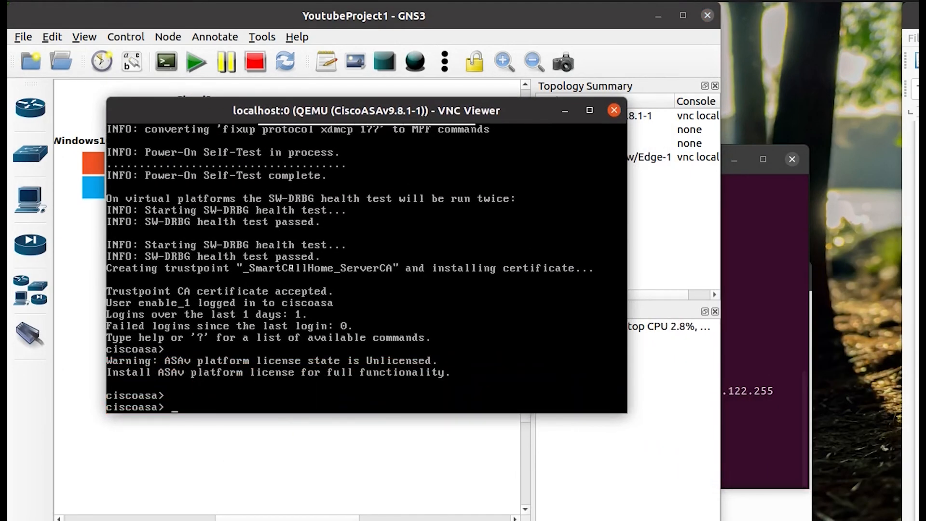
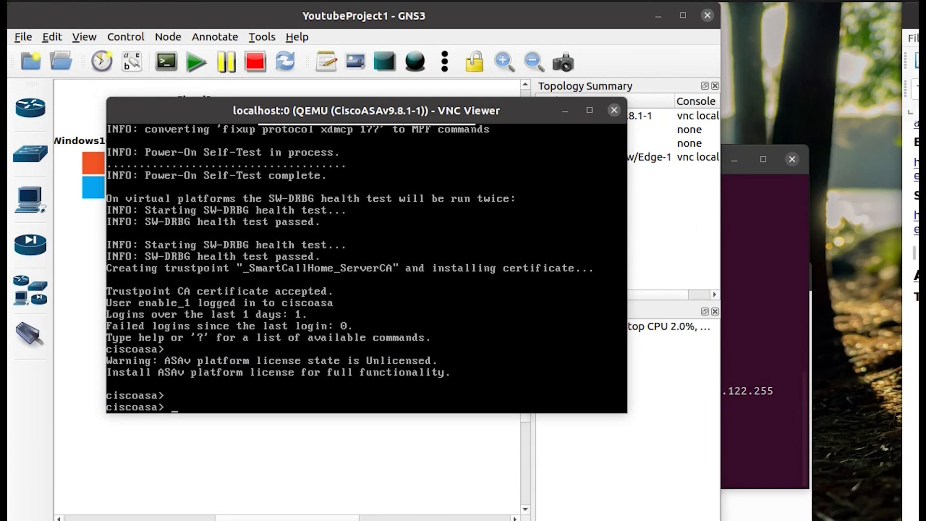
Enter privileged mode and copy coredumpinfo/coredump.cfg to disk0:/use_ttyS0.
{"action": "left_click", "coordinate": [372, 330]}
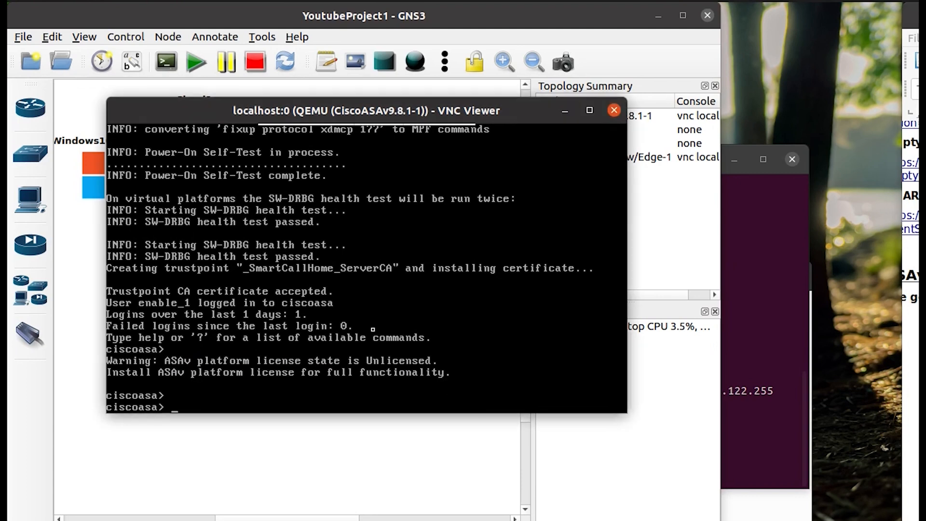
{"action": "type", "text": "en"}
{"action": "key", "text": "Tab"}
{"action": "key", "text": "Return"}
{"action": "key", "text": "Return"}
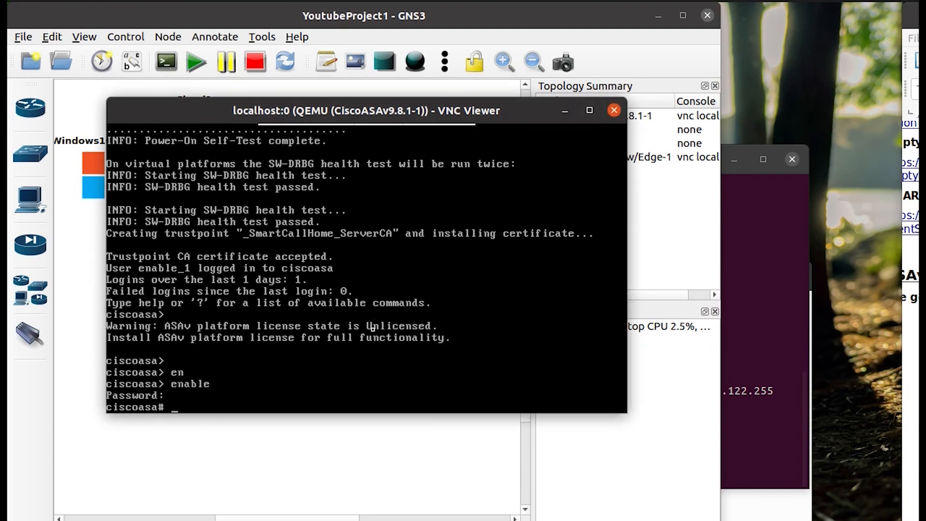
{"action": "type", "text": "cd coredumpinfo"}
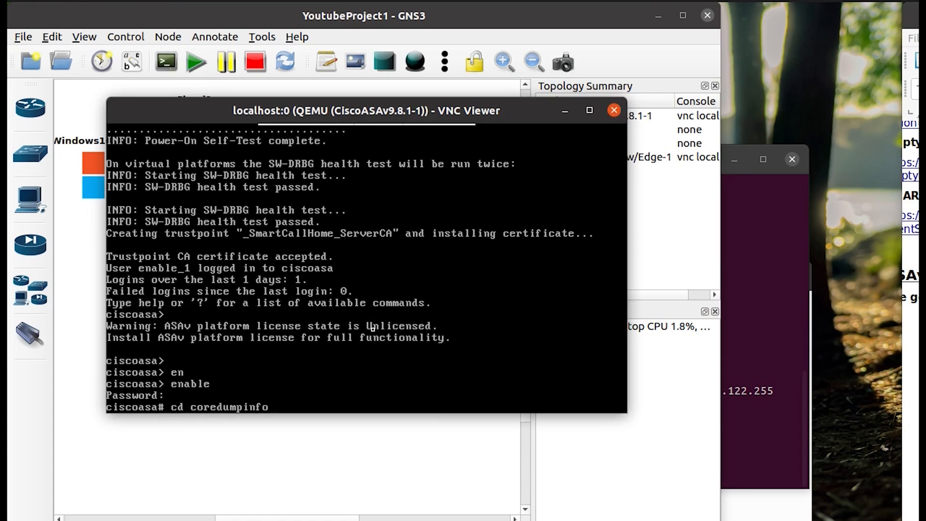
{"action": "key", "text": "Return"}
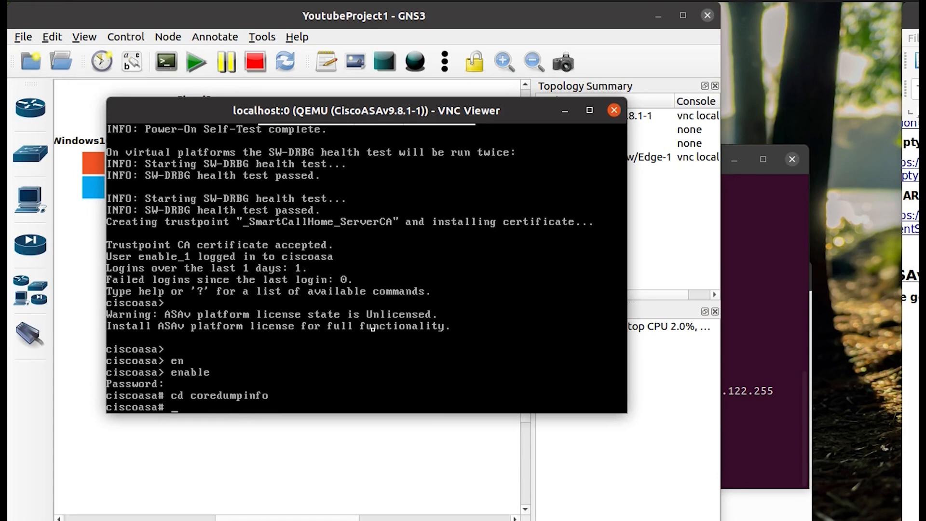
{"action": "type", "text": "copy coredump.cf"}
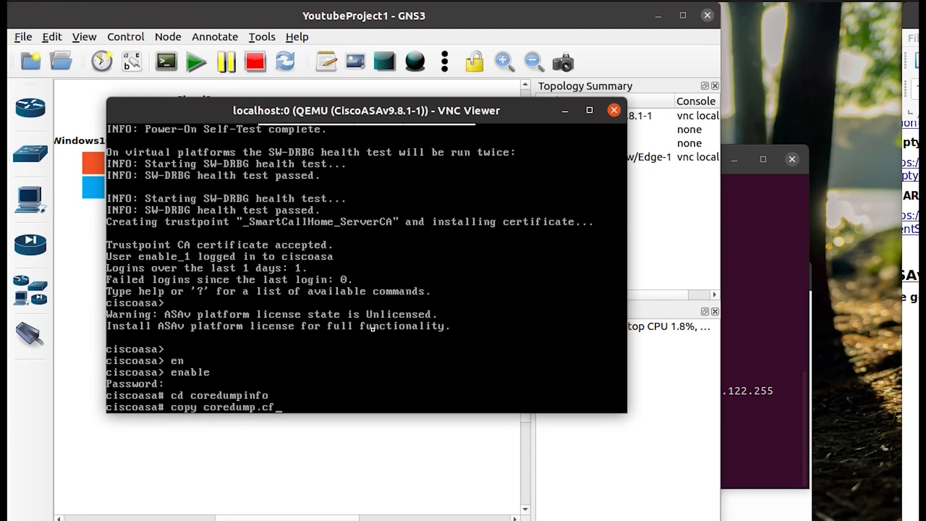
{"action": "type", "text": "g dis"}
{"action": "key", "text": "Tab"}
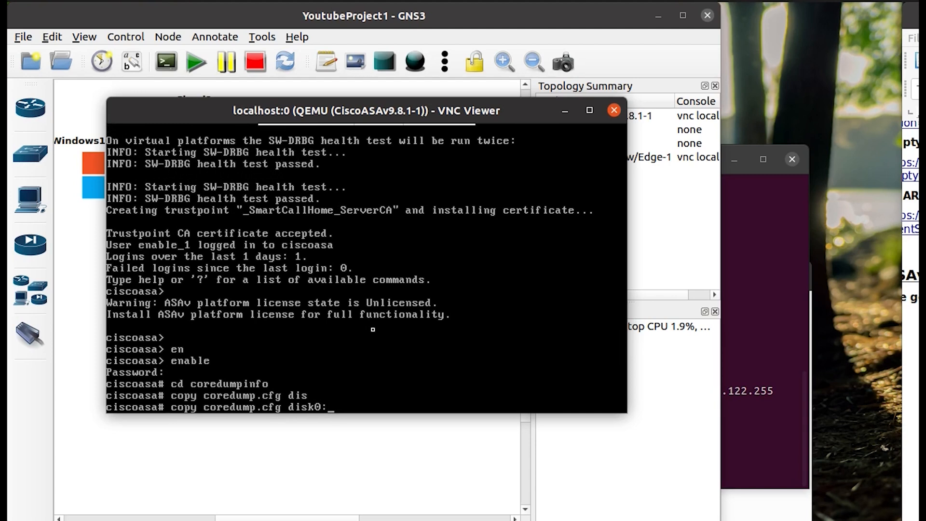
{"action": "type", "text": "/use_ttyS0"}
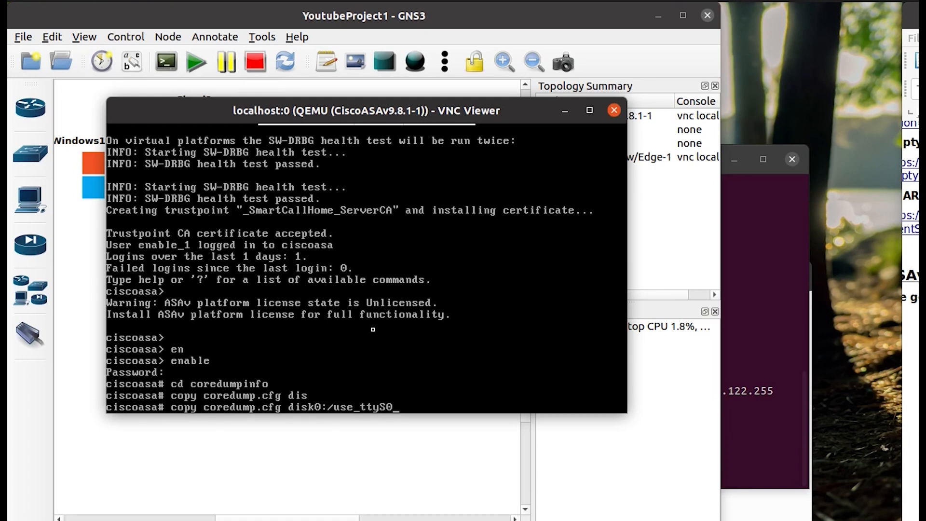
{"action": "key", "text": "Return"}
Save the running configuration with wr, reload the ASAv, and close the VNC console.
{"action": "key", "text": "Return"}
{"action": "key", "text": "Return"}
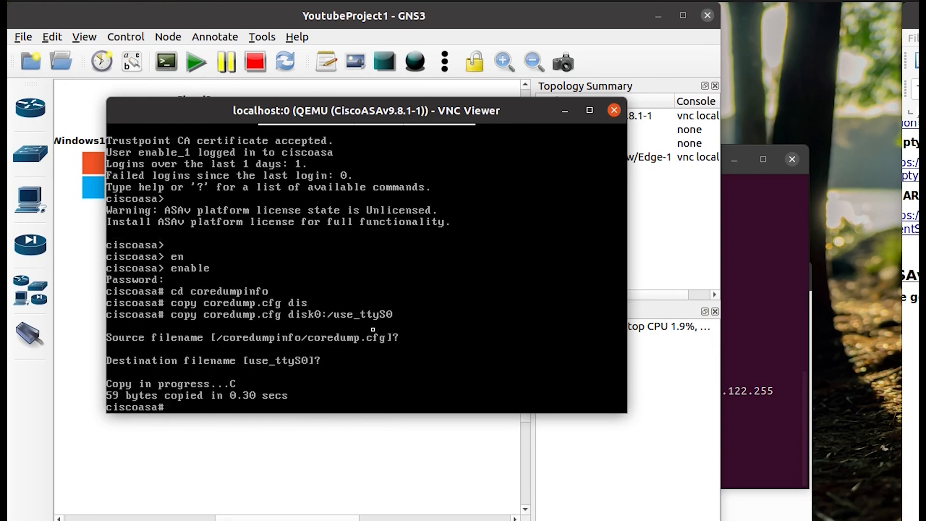
{"action": "type", "text": "wr"}
{"action": "key", "text": "Return"}
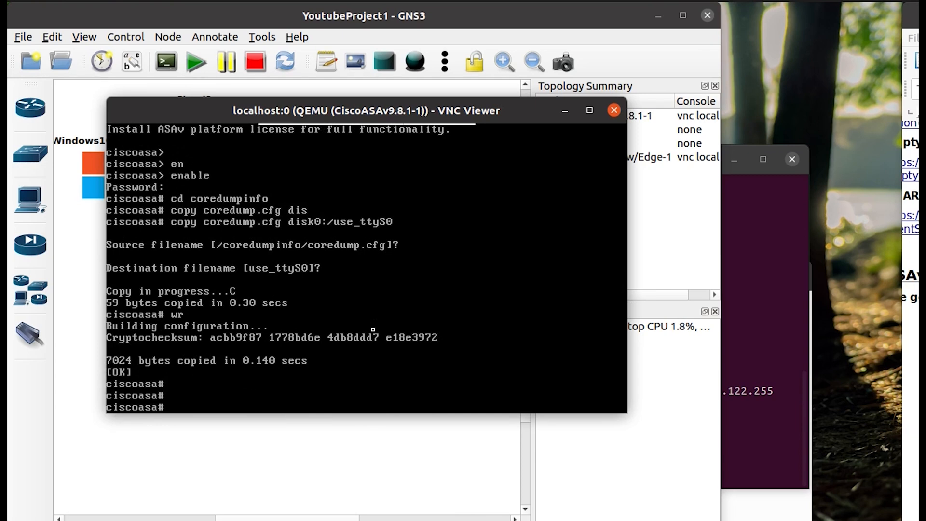
{"action": "type", "text": "o"}
{"action": "key", "text": "Tab"}
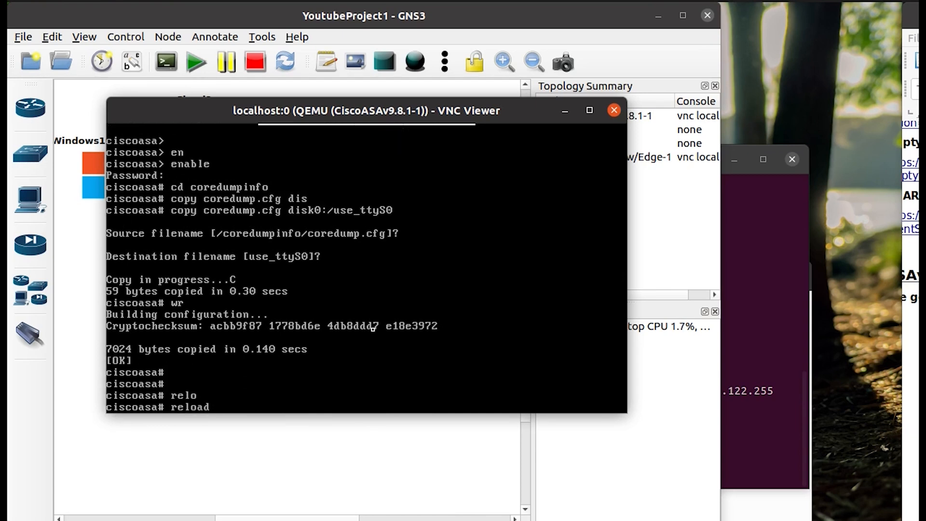
{"action": "key", "text": "Return"}
{"action": "key", "text": "Return"}
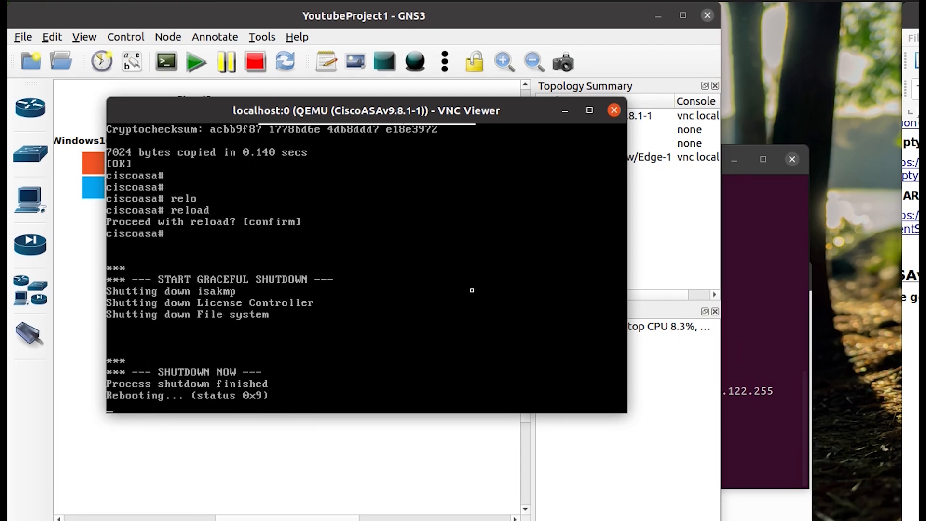
{"action": "left_click", "coordinate": [614, 110]}
Open the ASAv's graphical console and boot its default image.
{"action": "right_click", "coordinate": [300, 229]}
{"action": "left_click", "coordinate": [350, 328]}
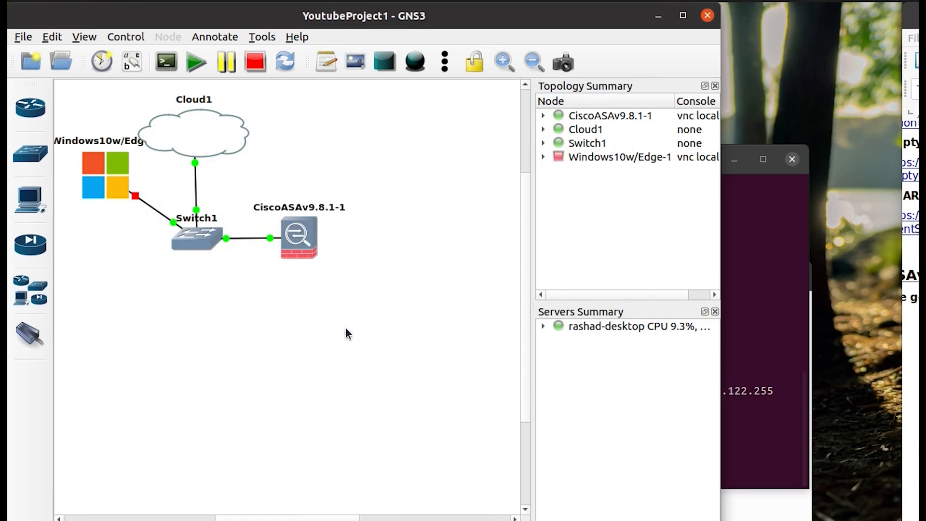
{"action": "double_click", "coordinate": [299, 247]}
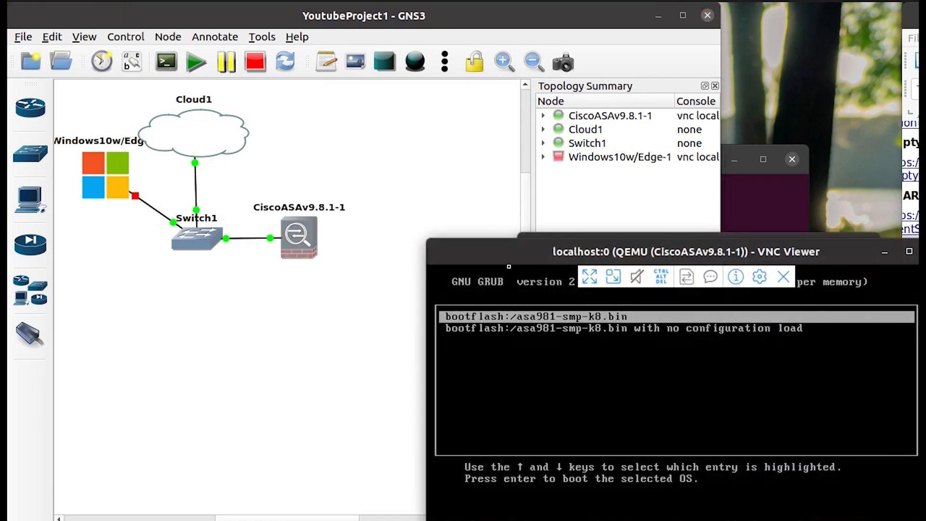
{"action": "key", "text": "Return"}
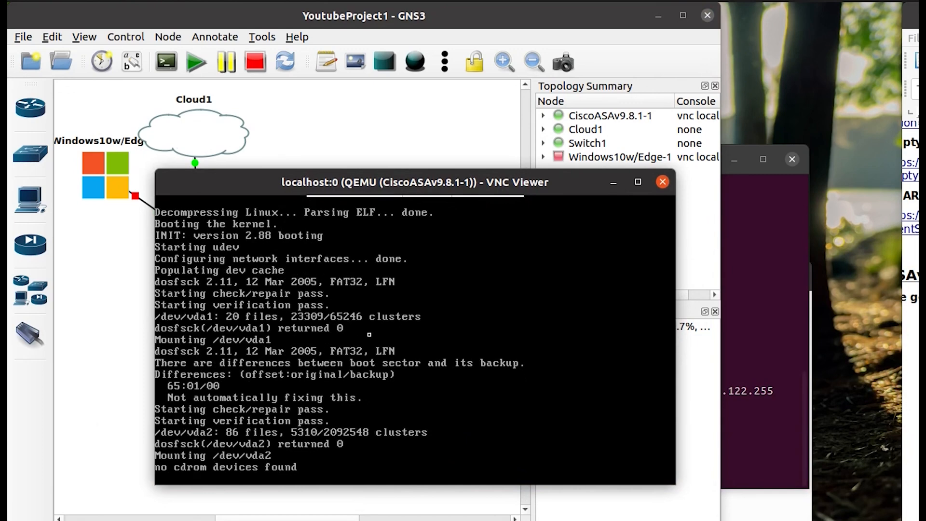
Start the Windows10 node and close the ASAv console window.
{"action": "right_click", "coordinate": [113, 168]}
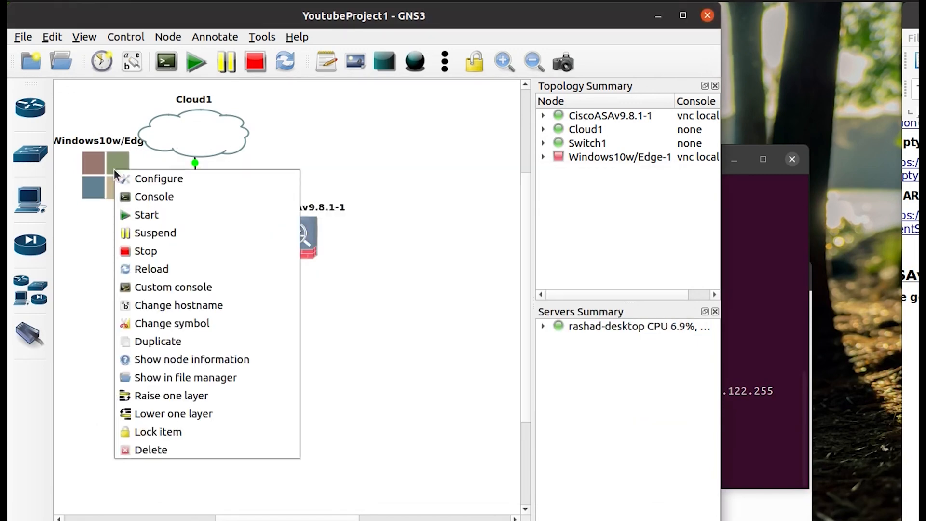
{"action": "left_click", "coordinate": [127, 213]}
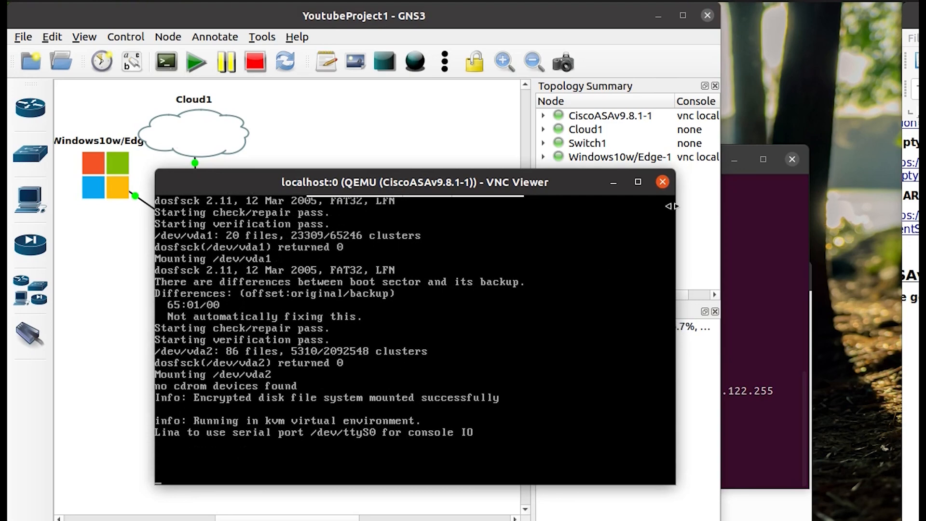
{"action": "left_click", "coordinate": [662, 182]}
Try setting the running ASAv's console type to telnet, then discard after the must-be-stopped error.
{"action": "right_click", "coordinate": [297, 231]}
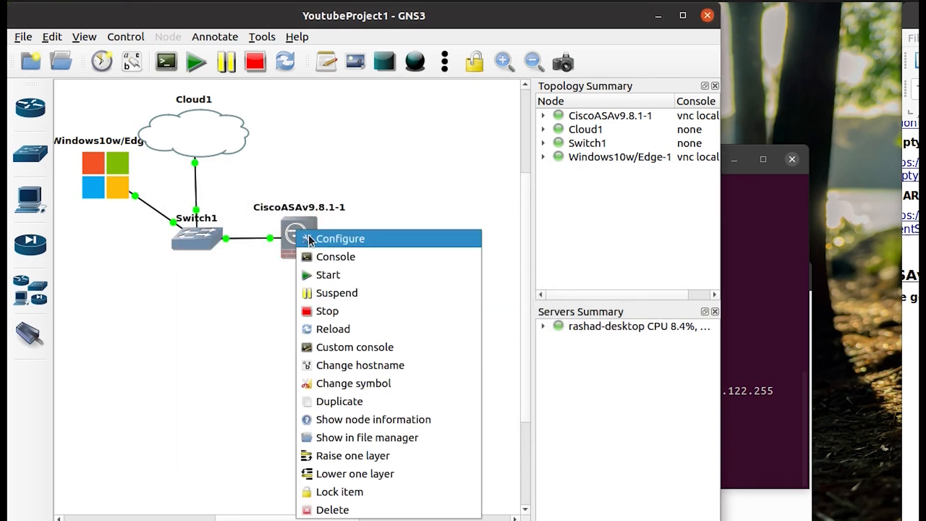
{"action": "left_click", "coordinate": [308, 235]}
{"action": "left_click", "coordinate": [269, 290]}
{"action": "left_click", "coordinate": [266, 275]}
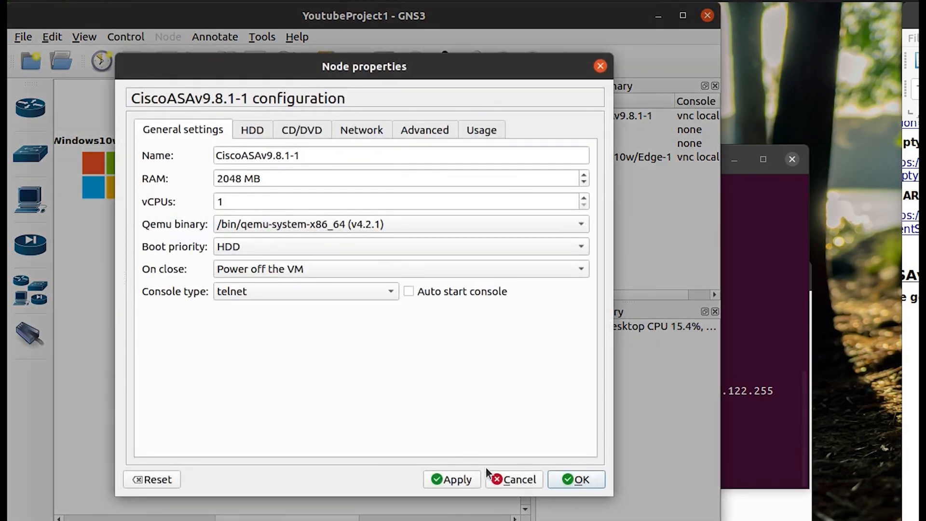
{"action": "left_click", "coordinate": [470, 477]}
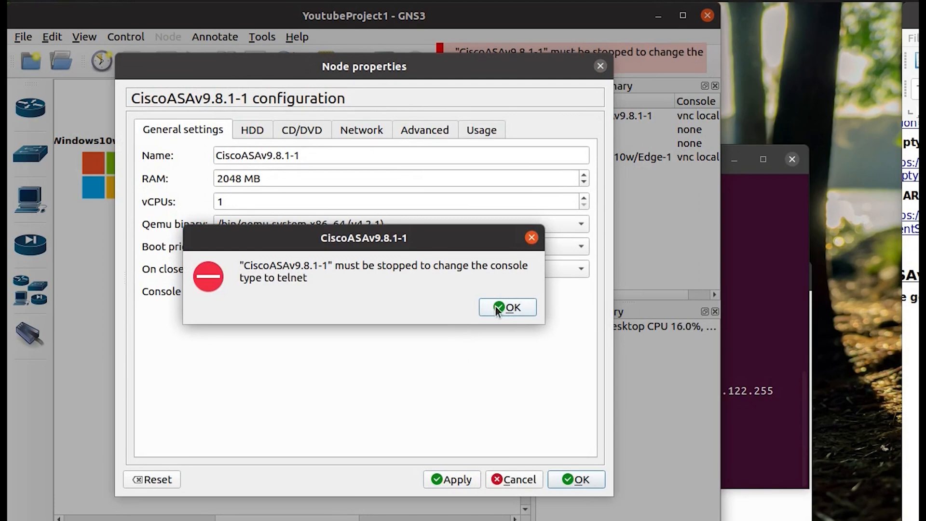
{"action": "left_click", "coordinate": [494, 305]}
{"action": "left_click", "coordinate": [508, 482]}
Stop the ASAv node and save its console type as telnet.
{"action": "right_click", "coordinate": [300, 246]}
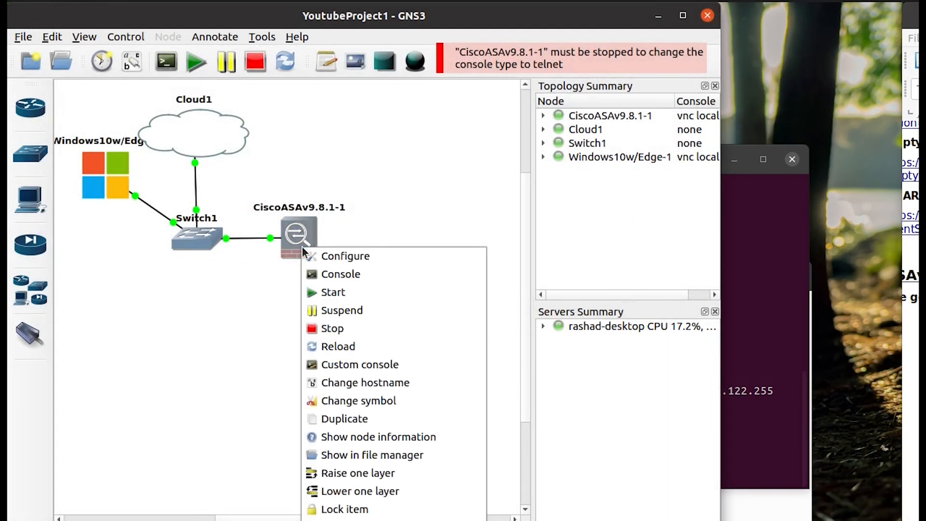
{"action": "left_click", "coordinate": [335, 328]}
{"action": "right_click", "coordinate": [304, 246]}
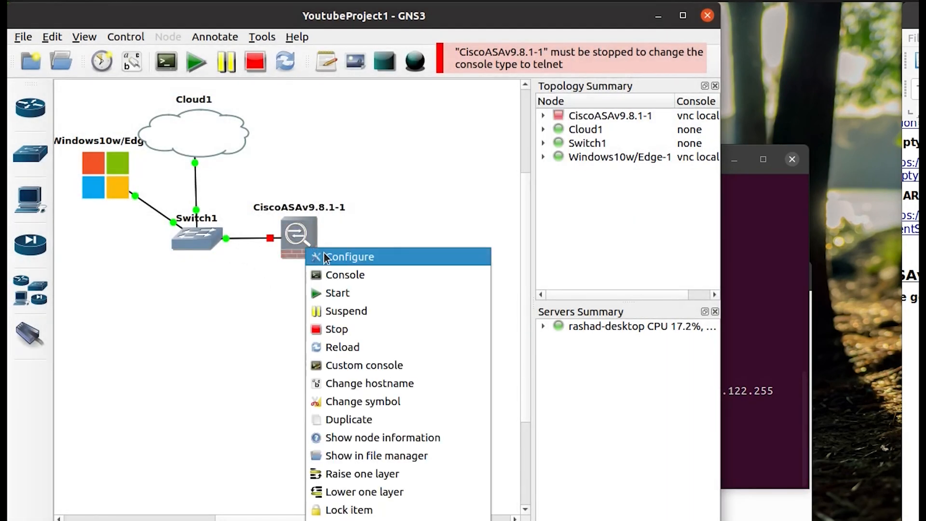
{"action": "left_click", "coordinate": [349, 259]}
{"action": "left_click", "coordinate": [234, 289]}
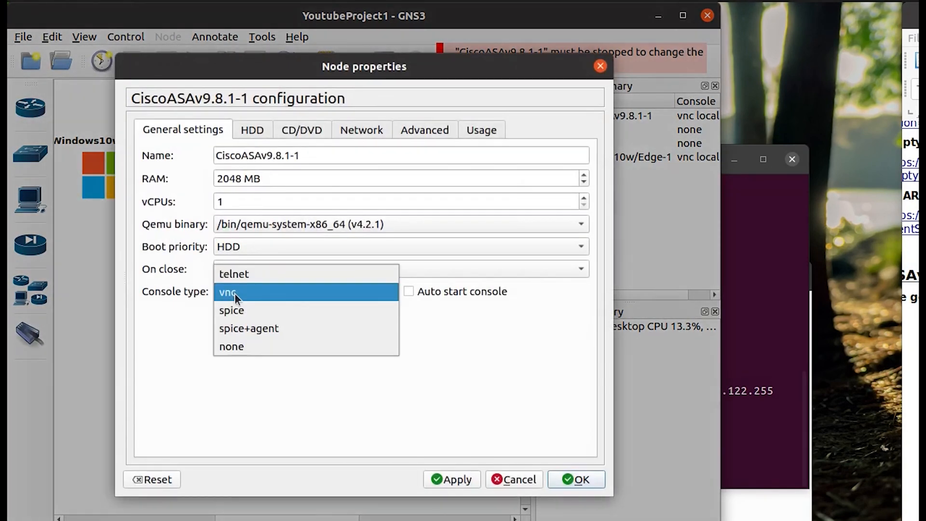
{"action": "left_click", "coordinate": [265, 273]}
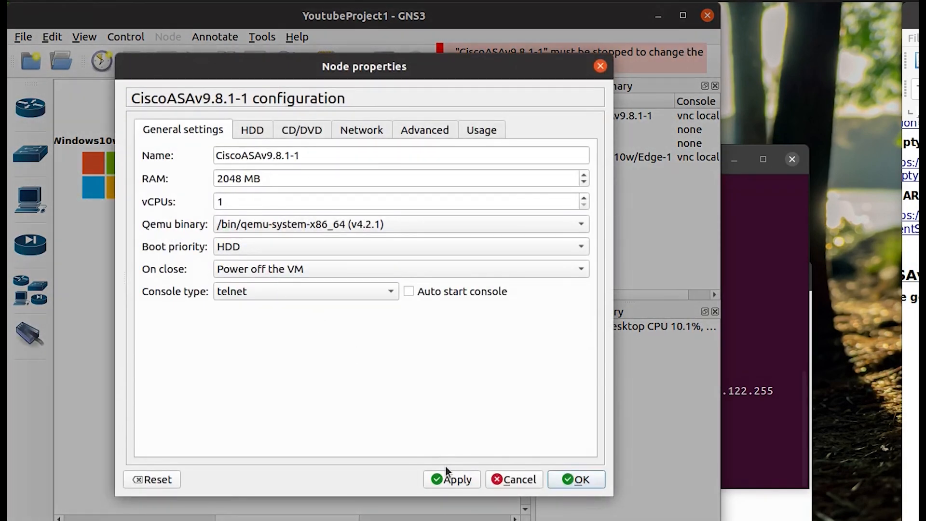
{"action": "left_click", "coordinate": [577, 478]}
Start the ASAv node again and open its telnet console.
{"action": "right_click", "coordinate": [298, 241]}
{"action": "left_click", "coordinate": [329, 283]}
{"action": "left_click", "coordinate": [53, 37]}
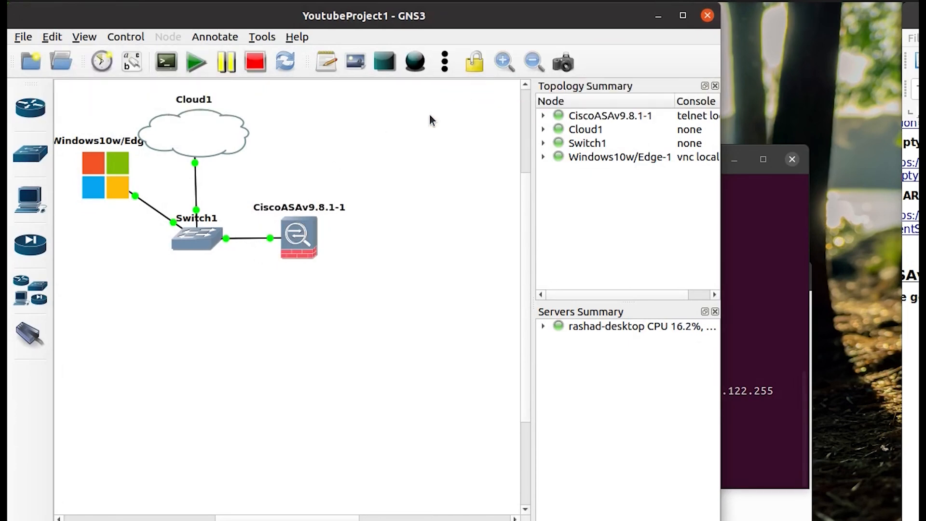
{"action": "double_click", "coordinate": [293, 236]}
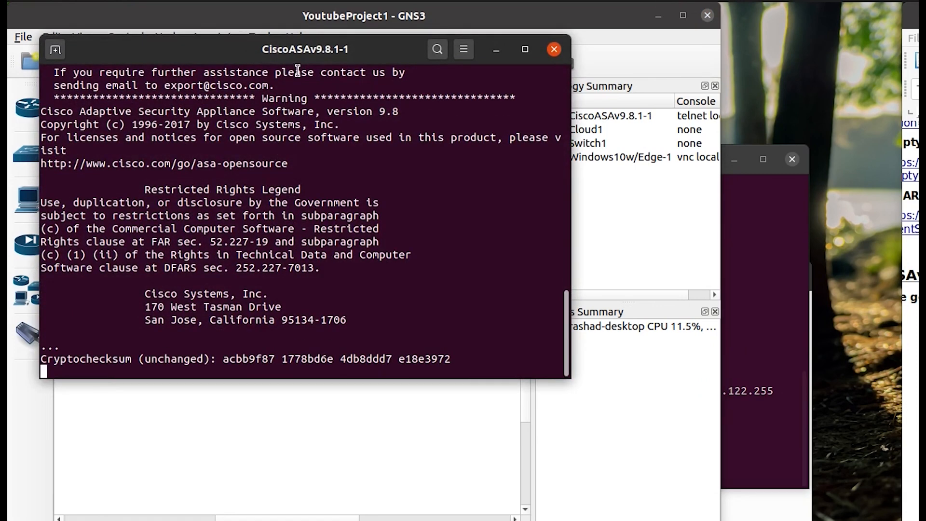
Wake the ASAv telnet console, reposition the terminal, and enter privileged mode.
{"action": "key", "text": "Return"}
{"action": "key", "text": "Return"}
{"action": "left_click_drag", "start_coordinate": [267, 45], "coordinate": [457, 102]}
{"action": "key", "text": "Return"}
{"action": "type", "text": "en"}
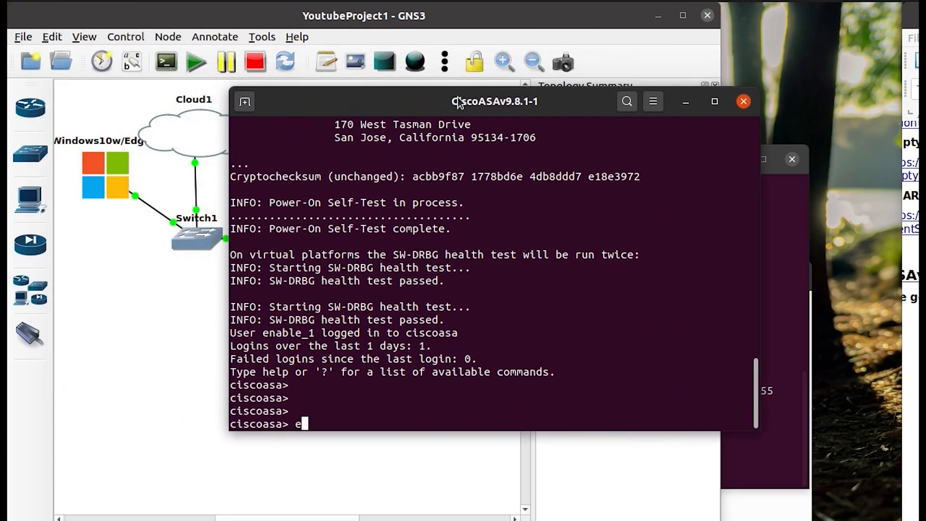
{"action": "key", "text": "Tab"}
{"action": "key", "text": "Return"}
{"action": "key", "text": "Return"}
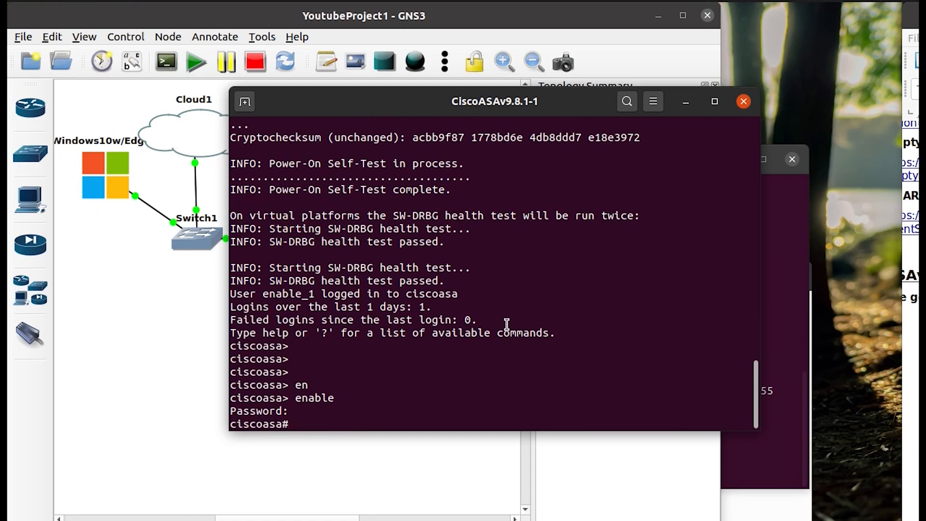
Enter global configuration mode, decline error reporting, and list interfaces with show int ip br.
{"action": "type", "text": "ip add"}
{"action": "key", "text": "Tab"}
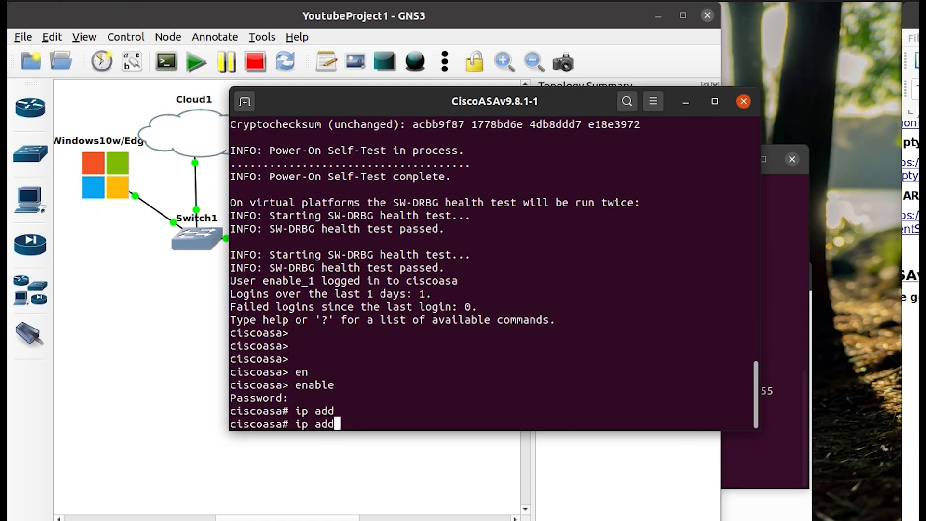
{"action": "key", "text": "BackSpace"}
{"action": "key", "text": "BackSpace"}
{"action": "key", "text": "BackSpace"}
{"action": "key", "text": "BackSpace"}
{"action": "key", "text": "BackSpace"}
{"action": "key", "text": "BackSpace"}
{"action": "type", "text": "conf t"}
{"action": "key", "text": "Return"}
{"action": "type", "text": "n"}
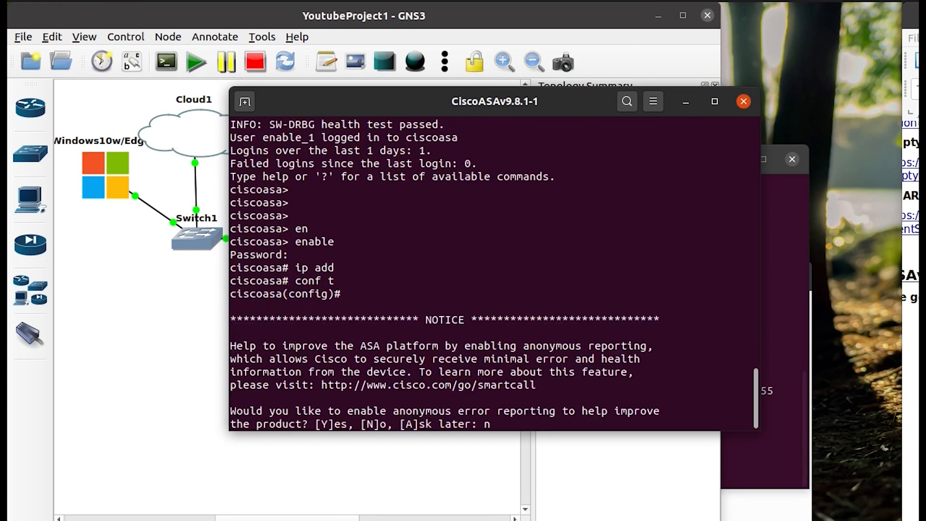
{"action": "key", "text": "Return"}
{"action": "type", "text": "show int ip br"}
{"action": "key", "text": "Return"}
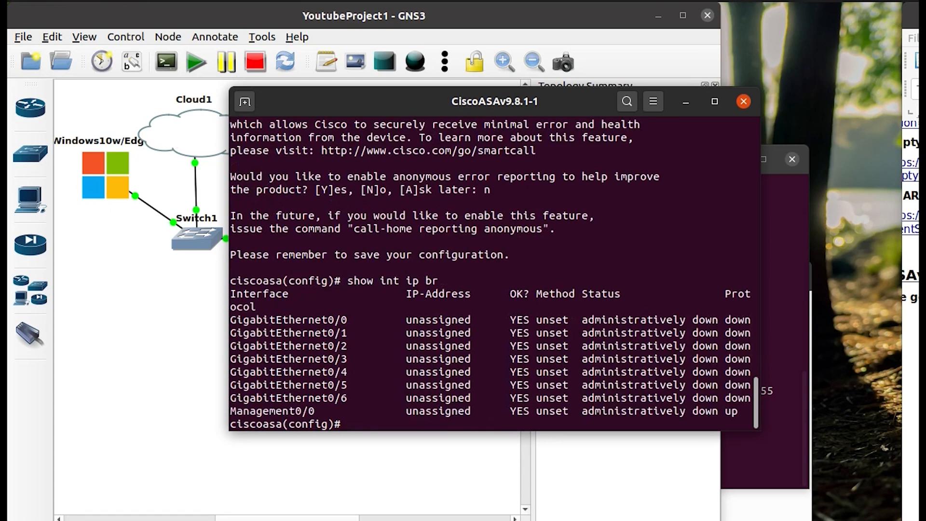
Enter interface Management0/0 configuration and begin the ip address command.
{"action": "double_click", "coordinate": [259, 411]}
{"action": "right_click", "coordinate": [260, 412]}
{"action": "left_click", "coordinate": [269, 424]}
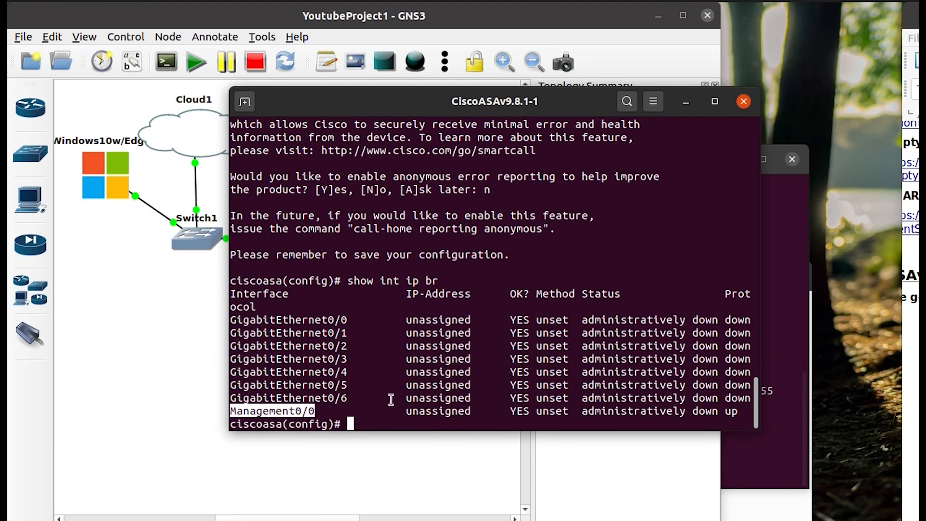
{"action": "left_click", "coordinate": [391, 399]}
{"action": "type", "text": "inter"}
{"action": "key", "text": "Tab"}
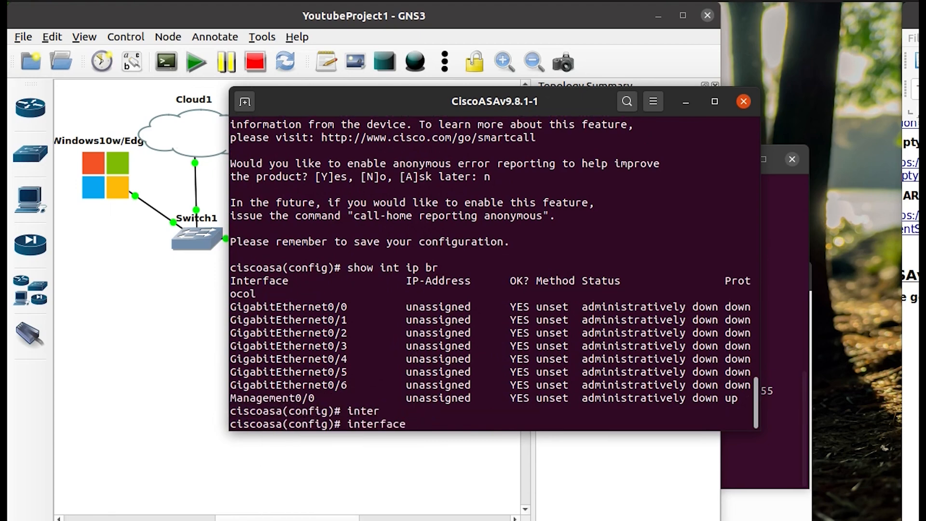
{"action": "right_click", "coordinate": [426, 370]}
{"action": "left_click", "coordinate": [447, 413]}
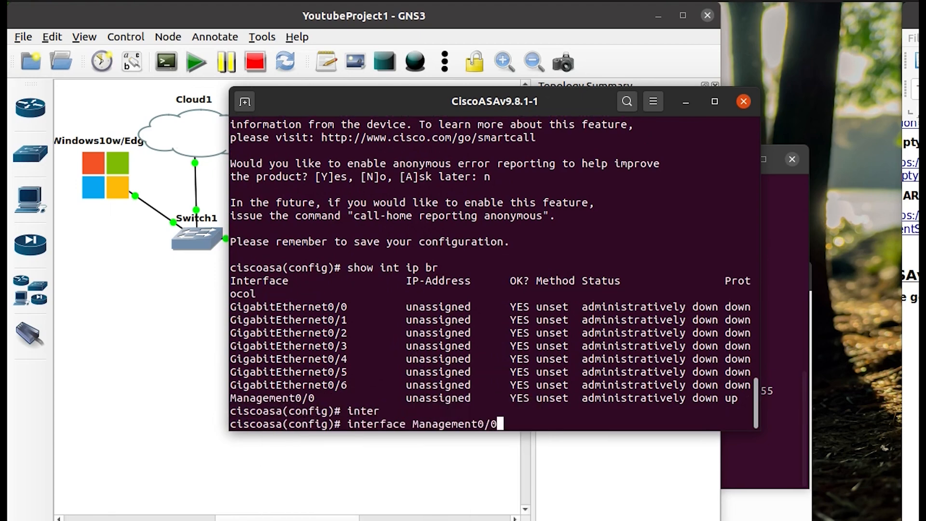
{"action": "key", "text": "Return"}
{"action": "key", "text": "Return"}
{"action": "type", "text": "ip ad"}
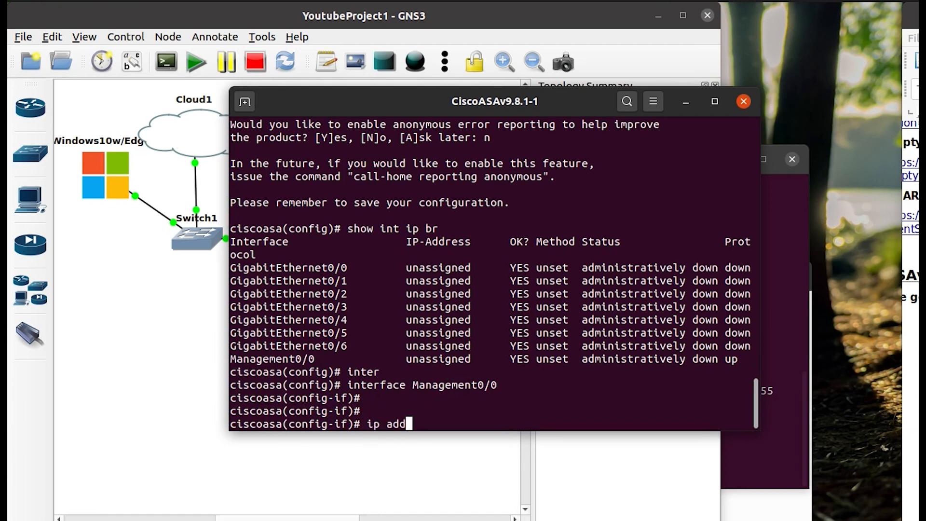
{"action": "type", "text": "d"}
{"action": "key", "text": "Tab"}
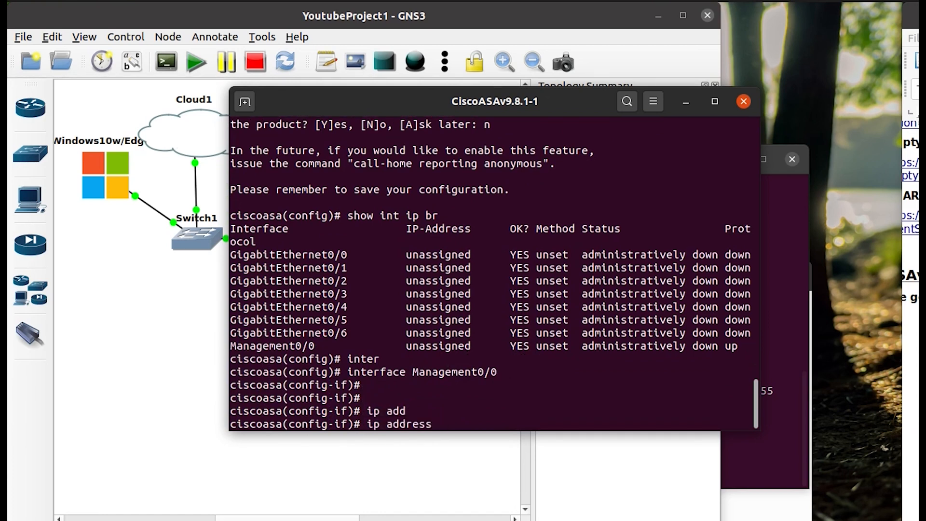
Check the host's virbr0 address 192.168.122.1 with ifconfig in a new terminal tab.
{"action": "left_click", "coordinate": [244, 101]}
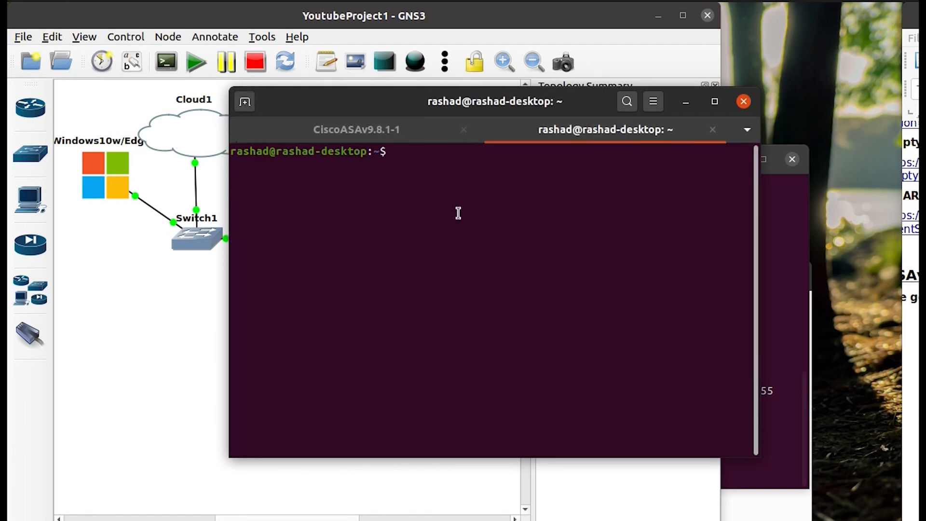
{"action": "type", "text": "ifconfig"}
{"action": "key", "text": "Return"}
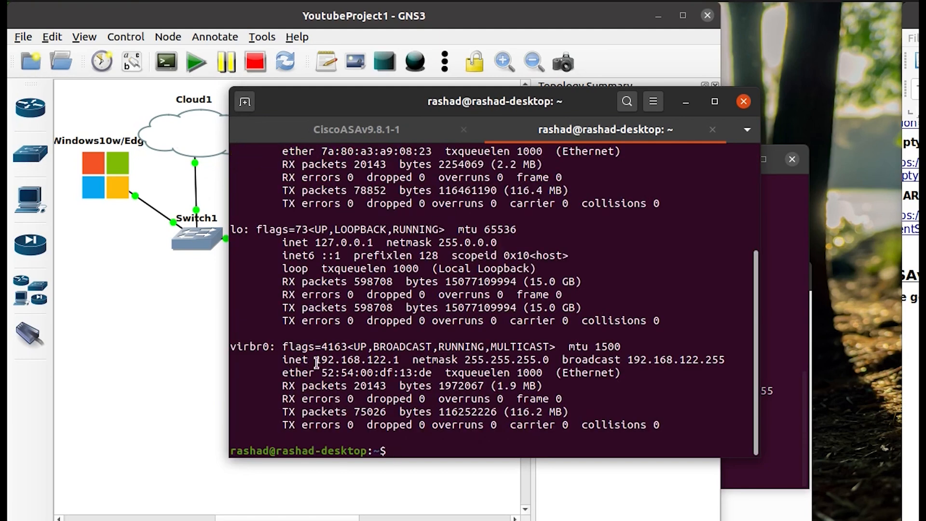
{"action": "double_click", "coordinate": [357, 359]}
{"action": "left_click", "coordinate": [346, 135]}
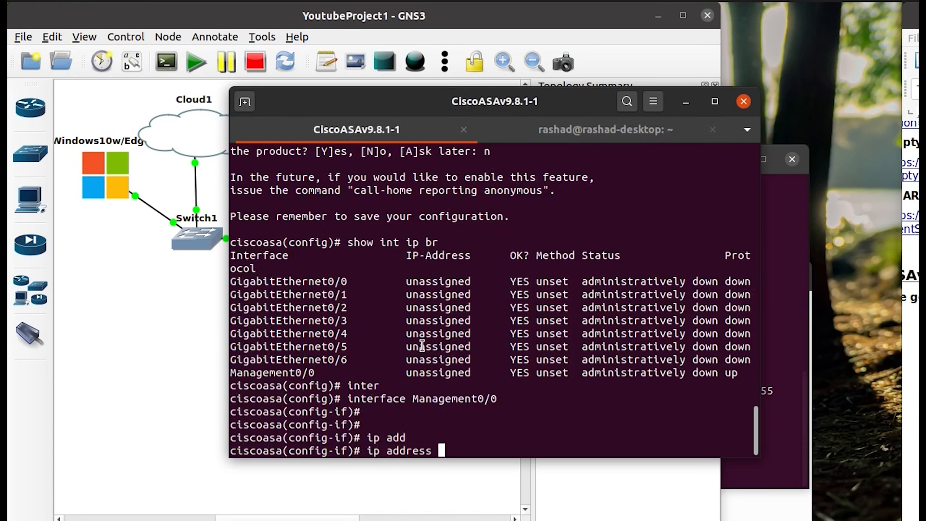
Give Management0/0 address 192.168.122.11 255.255.255.0 and nameif MANAGEMENT0, then exit the interface.
{"action": "type", "text": "192.168.122."}
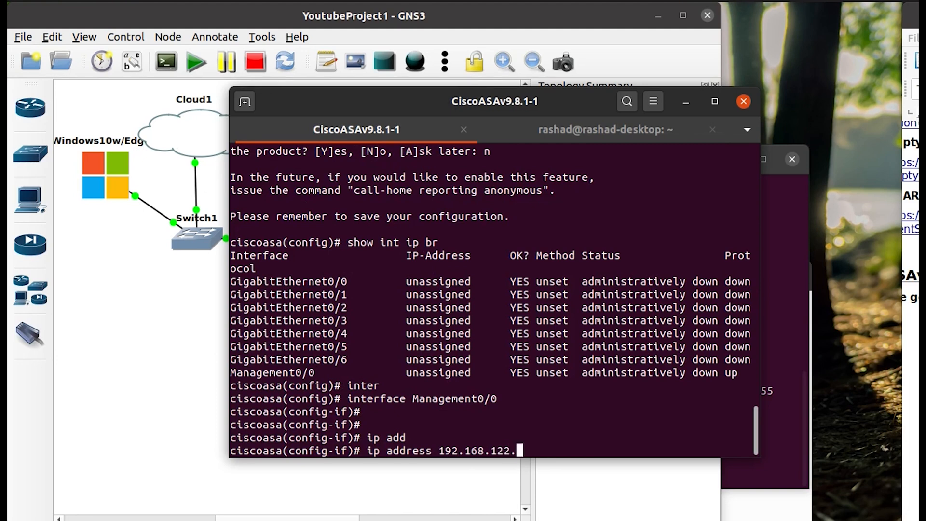
{"action": "type", "text": "11 255.255.255.0"}
{"action": "key", "text": "Return"}
{"action": "type", "text": "namei"}
{"action": "key", "text": "Tab"}
{"action": "type", "text": "s"}
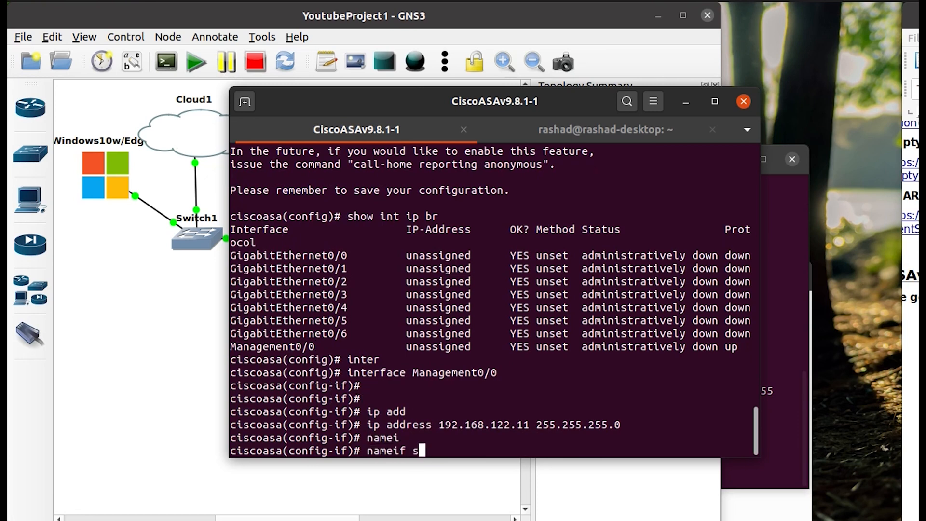
{"action": "key", "text": "BackSpace"}
{"action": "type", "text": "MANAGEME"}
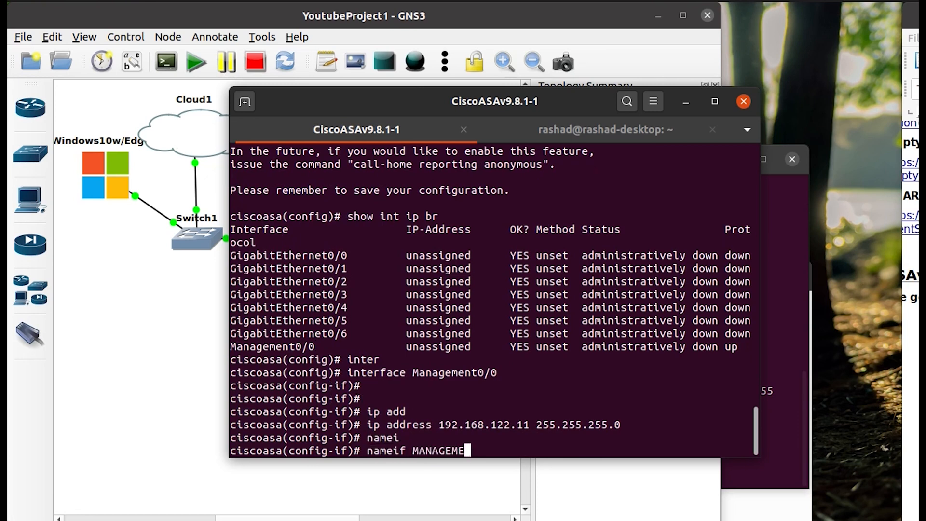
{"action": "type", "text": "NT0"}
{"action": "key", "text": "Return"}
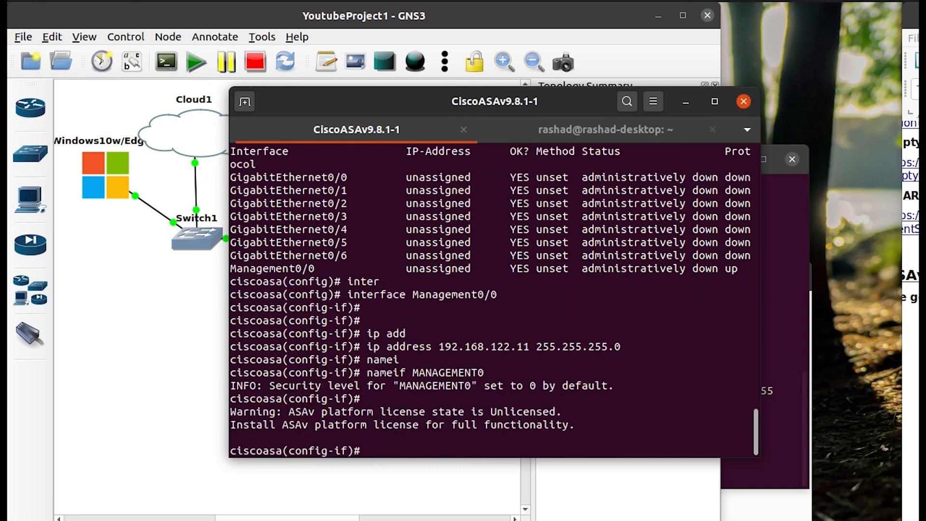
{"action": "key", "text": "Return"}
{"action": "key", "text": "Return"}
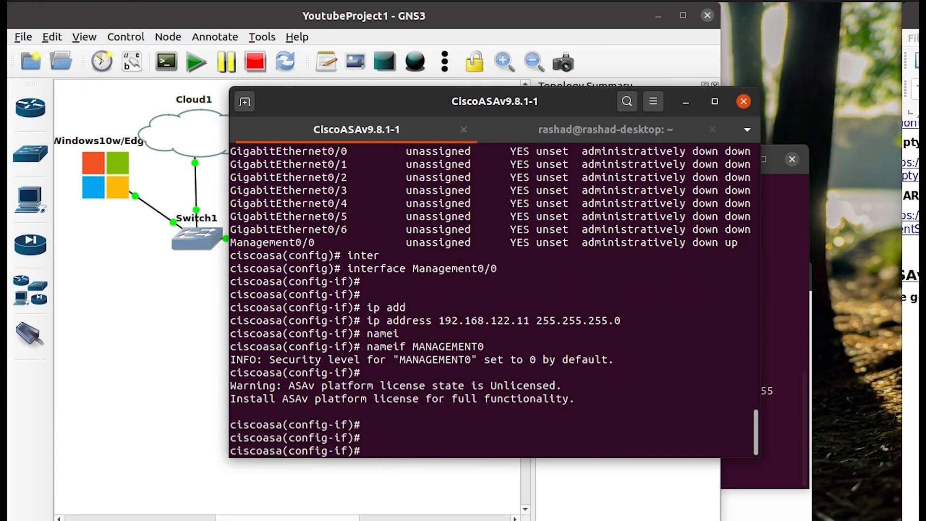
{"action": "type", "text": "exi"}
{"action": "key", "text": "Tab"}
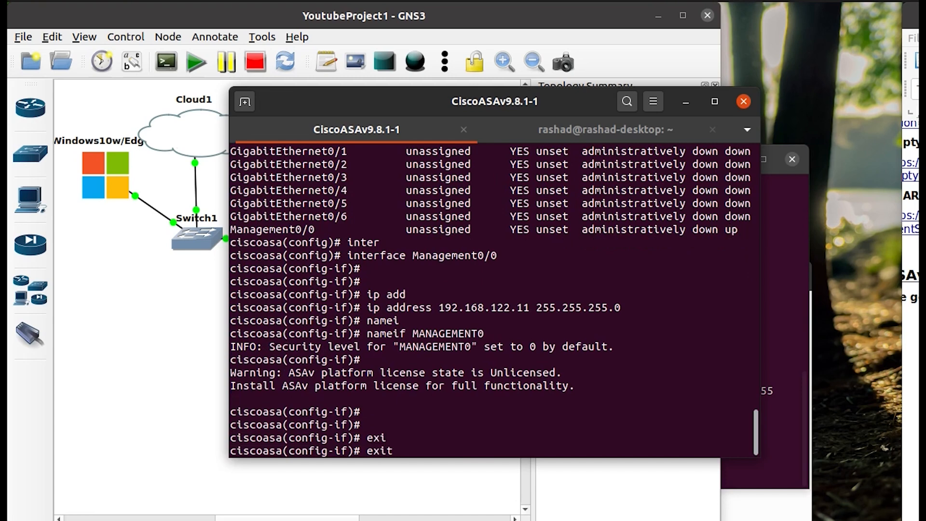
{"action": "key", "text": "Return"}
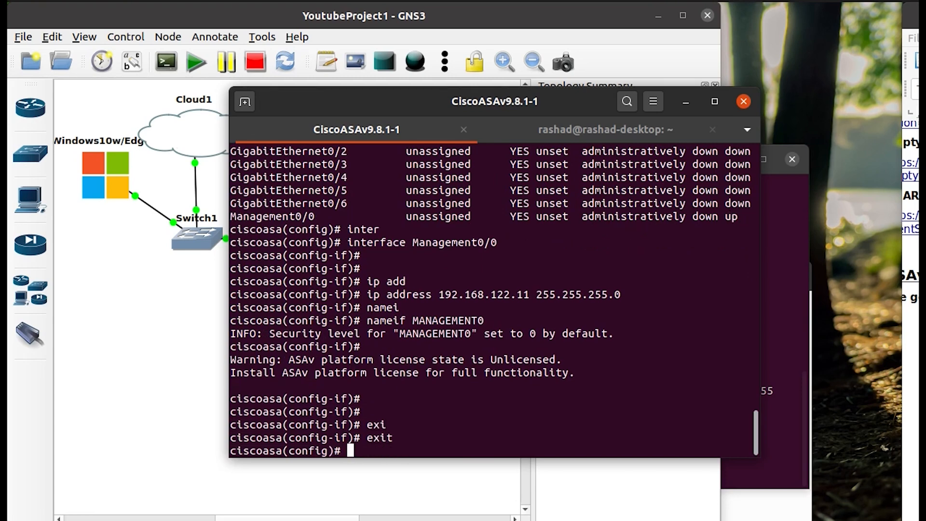
Turn on the ASA's HTTP server with http server enable.
{"action": "type", "text": "ip http"}
{"action": "key", "text": "Tab"}
{"action": "type", "text": "se"}
{"action": "key", "text": "Tab"}
{"action": "type", "text": "r"}
{"action": "key", "text": "Tab"}
{"action": "key", "text": "BackSpace"}
{"action": "key", "text": "BackSpace"}
{"action": "key", "text": "BackSpace"}
{"action": "key", "text": "BackSpace"}
{"action": "key", "text": "BackSpace"}
{"action": "key", "text": "BackSpace"}
{"action": "key", "text": "BackSpace"}
{"action": "key", "text": "BackSpace"}
{"action": "key", "text": "BackSpace"}
{"action": "key", "text": "BackSpace"}
{"action": "key", "text": "BackSpace"}
{"action": "type", "text": "http"}
{"action": "key", "text": "Tab"}
{"action": "type", "text": "se"}
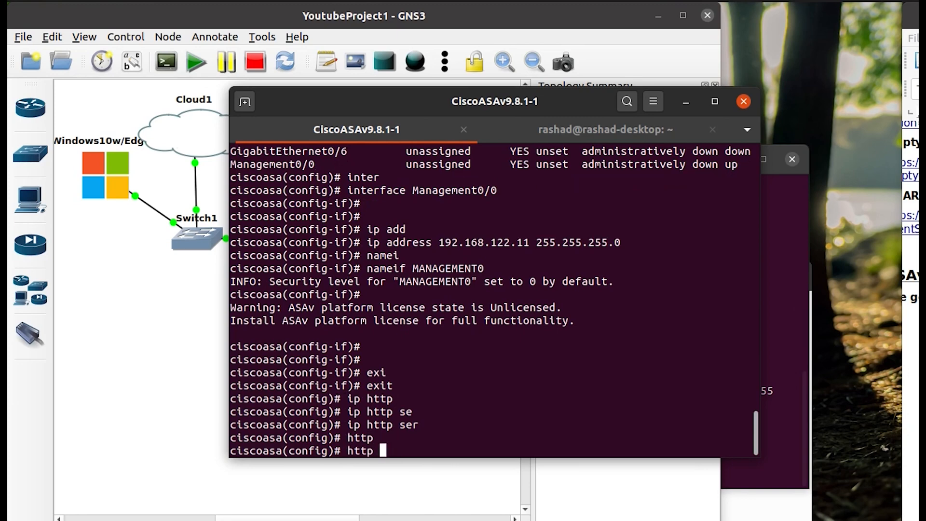
{"action": "key", "text": "Tab"}
{"action": "type", "text": "?"}
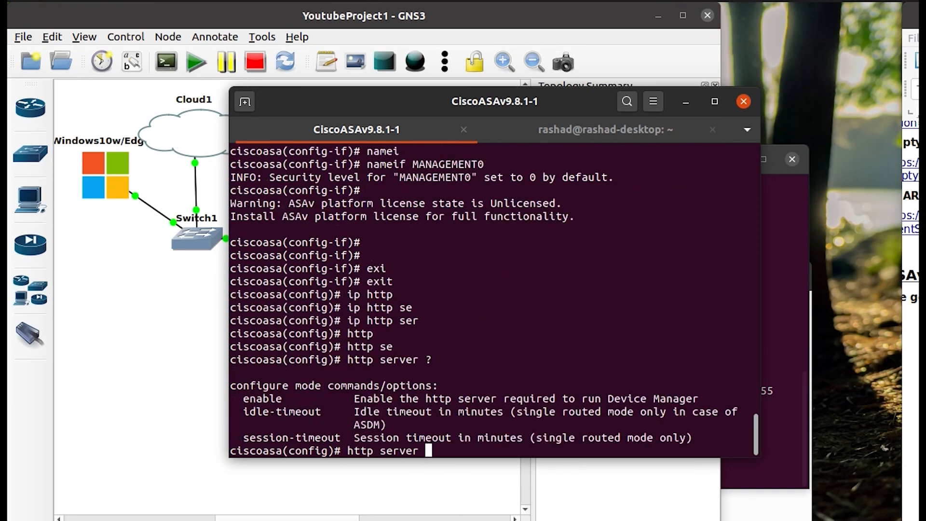
{"action": "type", "text": "en"}
{"action": "key", "text": "Tab"}
{"action": "key", "text": "Return"}
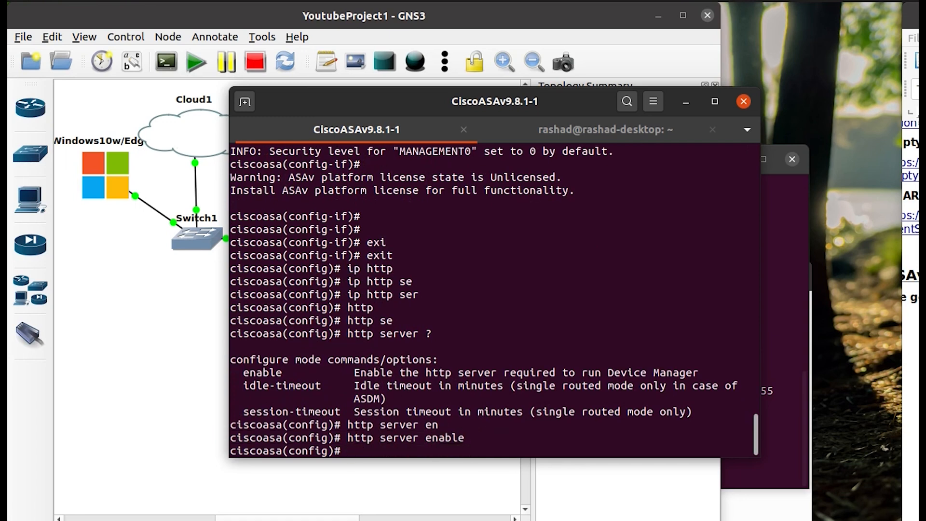
Allow HTTP access from 192.168.122.0 255.255.255.0 on MANAGEMENT0 and save with wr.
{"action": "type", "text": "http"}
{"action": "key", "text": "Tab"}
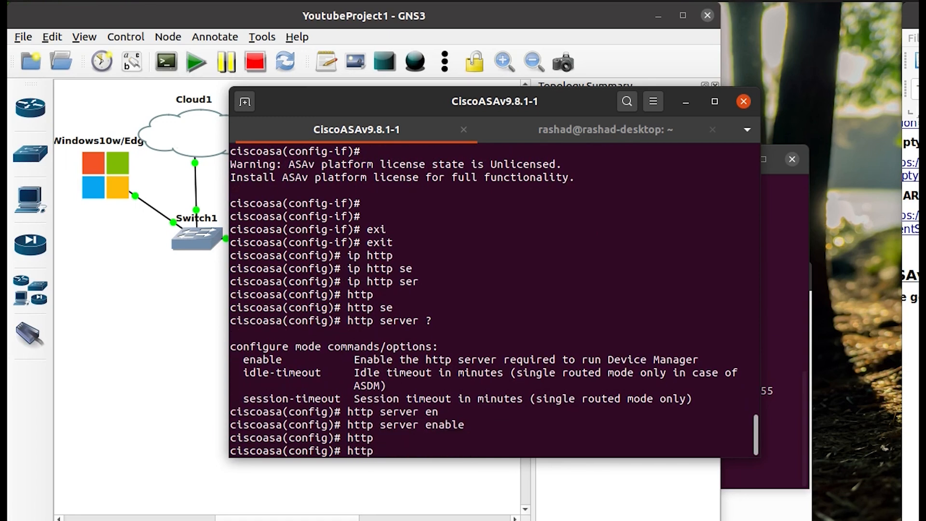
{"action": "type", "text": "?"}
{"action": "type", "text": "192.168.122"}
{"action": "type", "text": ".0 "}
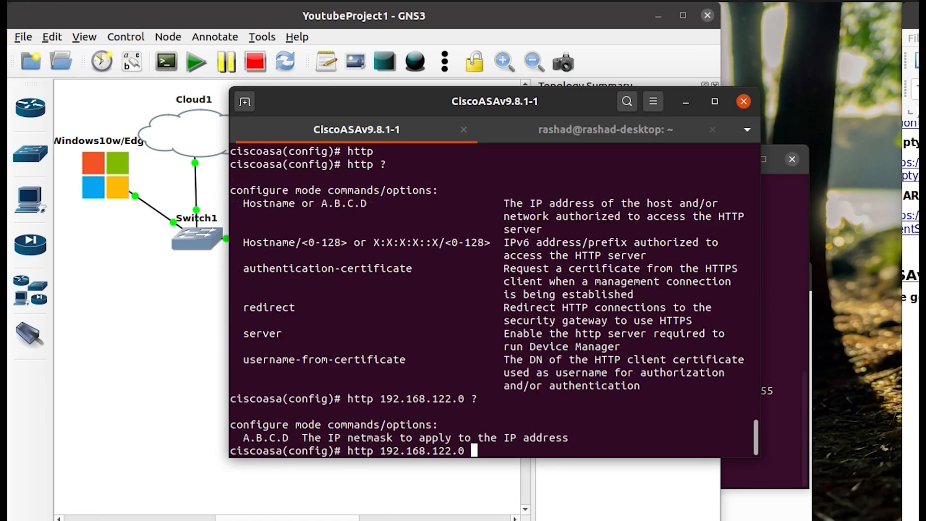
{"action": "type", "text": "?255.255.255.0"}
{"action": "key", "text": "Return"}
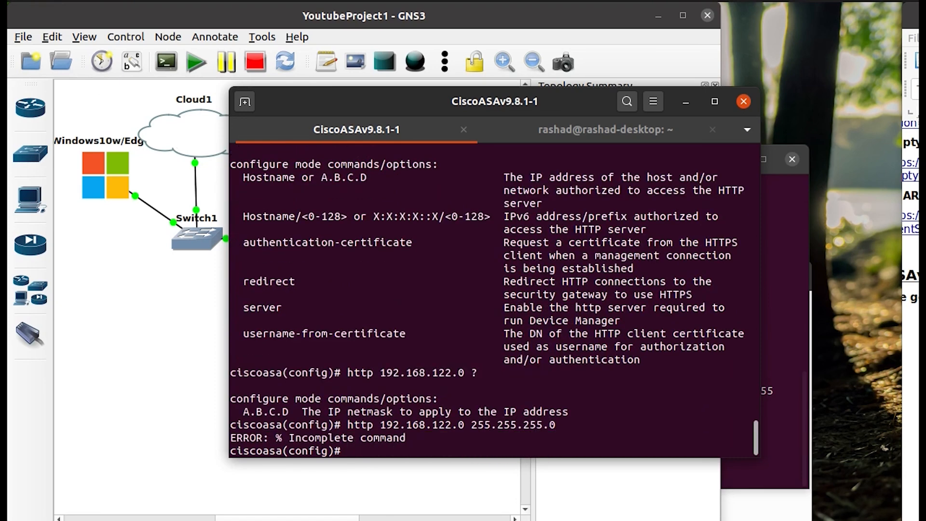
{"action": "key", "text": "Up"}
{"action": "type", "text": "?"}
{"action": "type", "text": "manaGEMENT0"}
{"action": "key", "text": "Tab"}
{"action": "key", "text": "Return"}
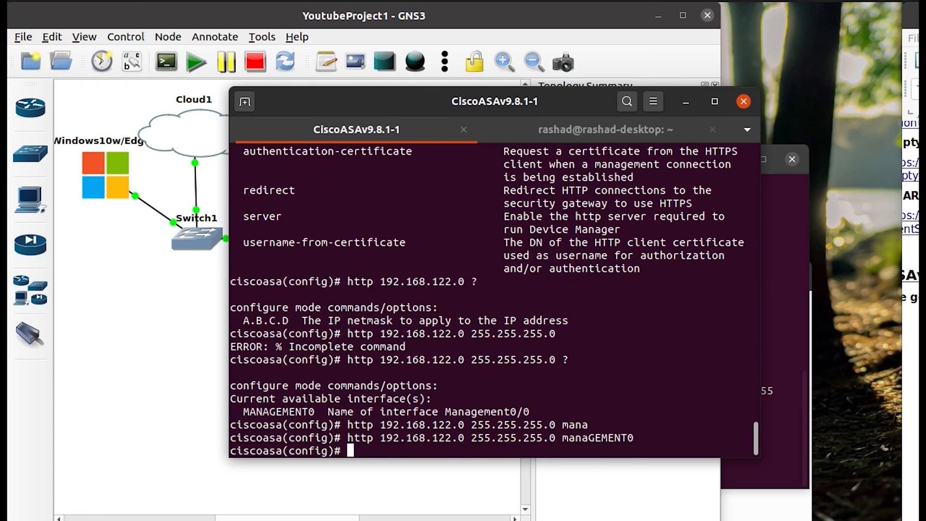
{"action": "key", "text": "Return"}
{"action": "type", "text": "wr"}
{"action": "key", "text": "Return"}
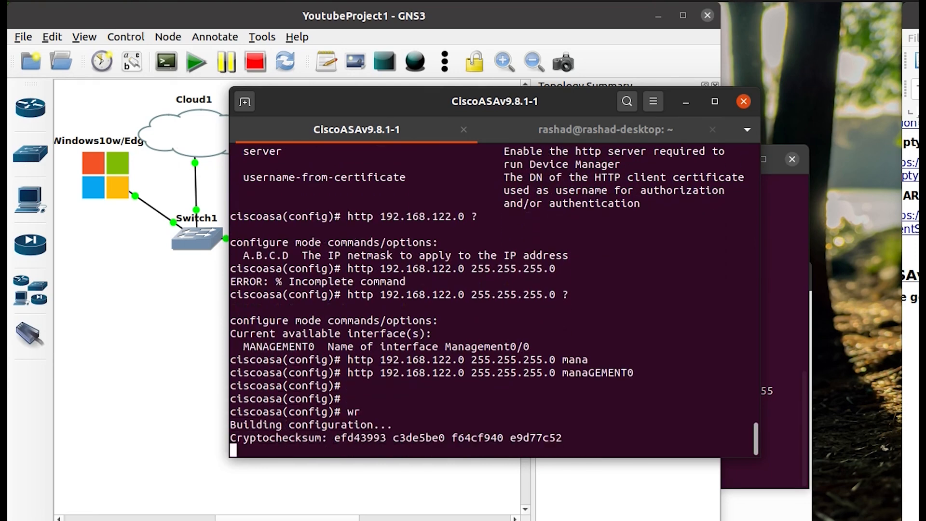
{"action": "key", "text": "Return"}
{"action": "key", "text": "Return"}
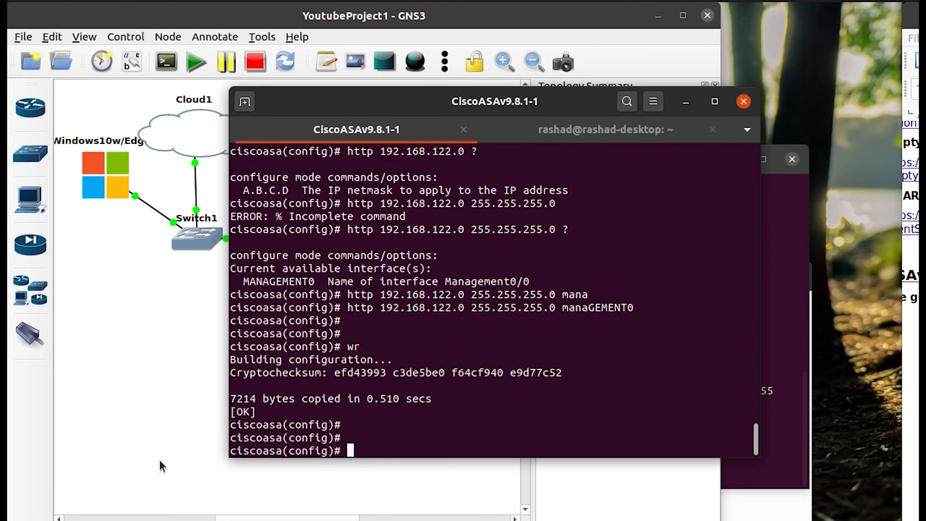
Open the Windows10w/Edge-1 VM display and sign in to Windows with the account password.
{"action": "double_click", "coordinate": [92, 177]}
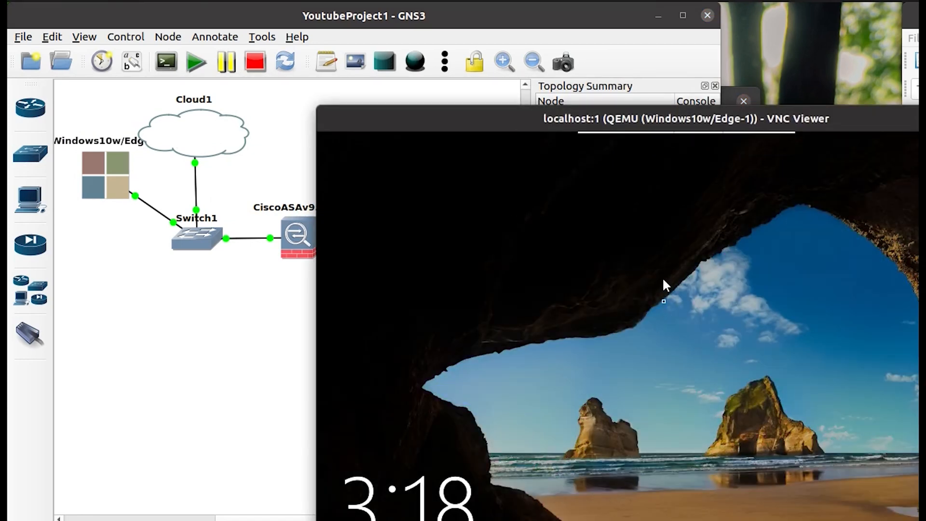
{"action": "left_click_drag", "start_coordinate": [447, 156], "coordinate": [176, 42]}
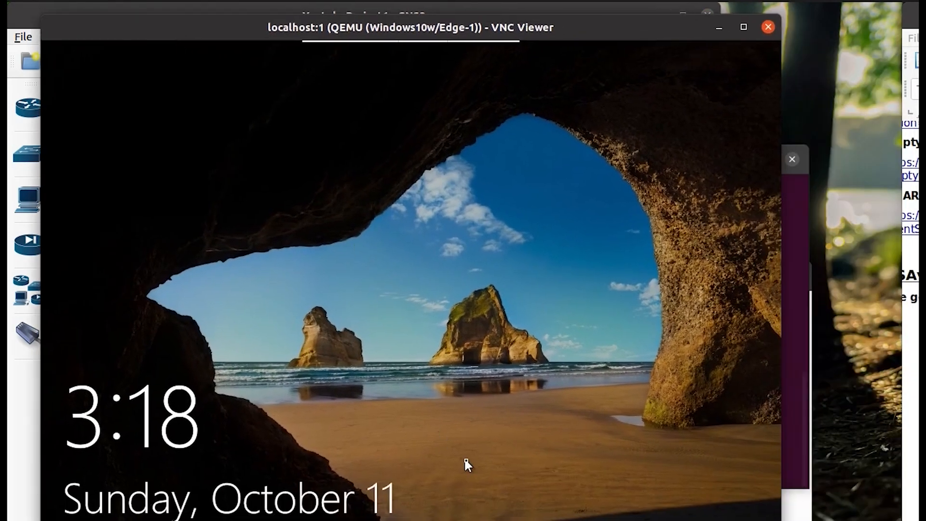
{"action": "left_click", "coordinate": [516, 358]}
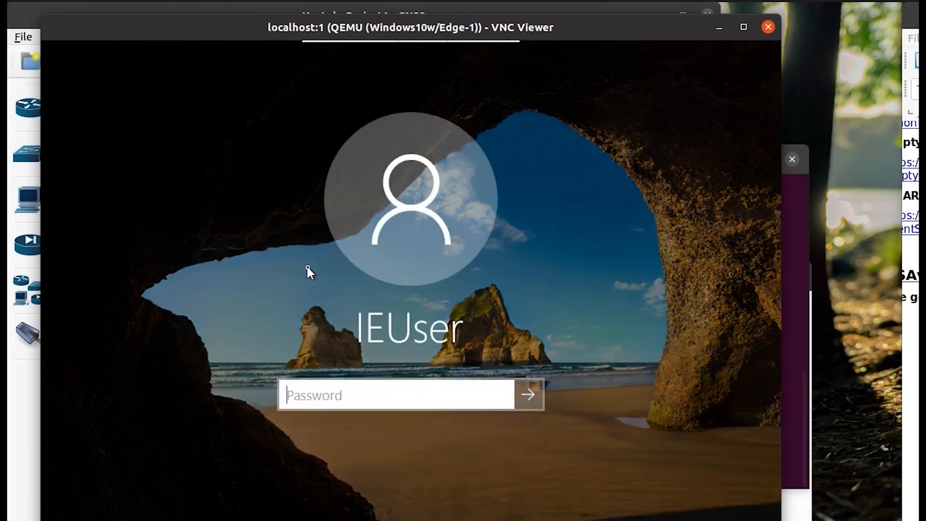
{"action": "type", "text": "Passw"}
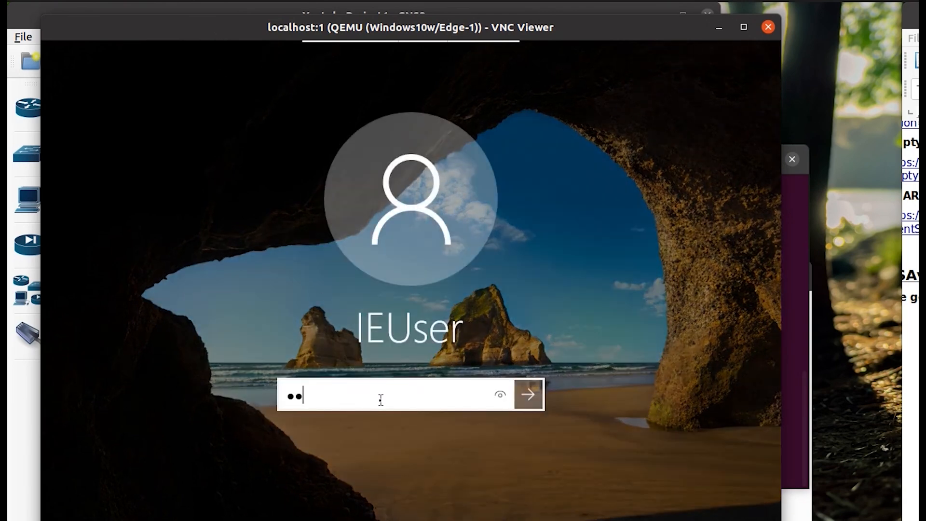
{"action": "type", "text": "0rd!"}
{"action": "key", "text": "Return"}
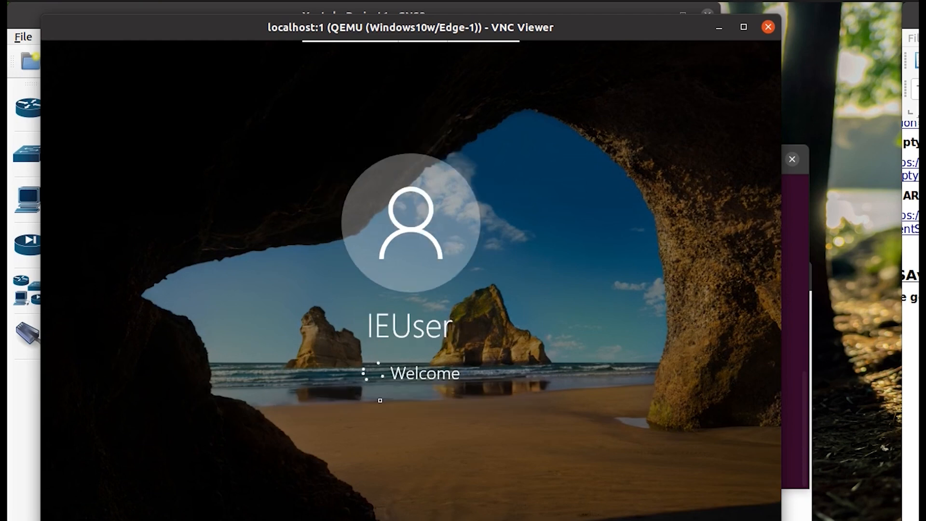
{"action": "key", "text": "super"}
Show host CPU and memory graphs in System Monitor's Resources view, then refocus the Windows VM.
{"action": "type", "text": "syste"}
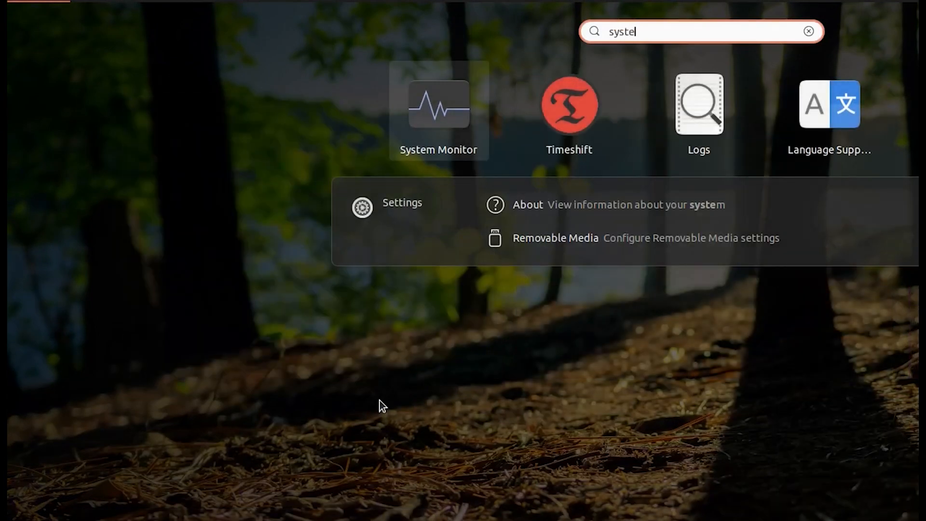
{"action": "key", "text": "Return"}
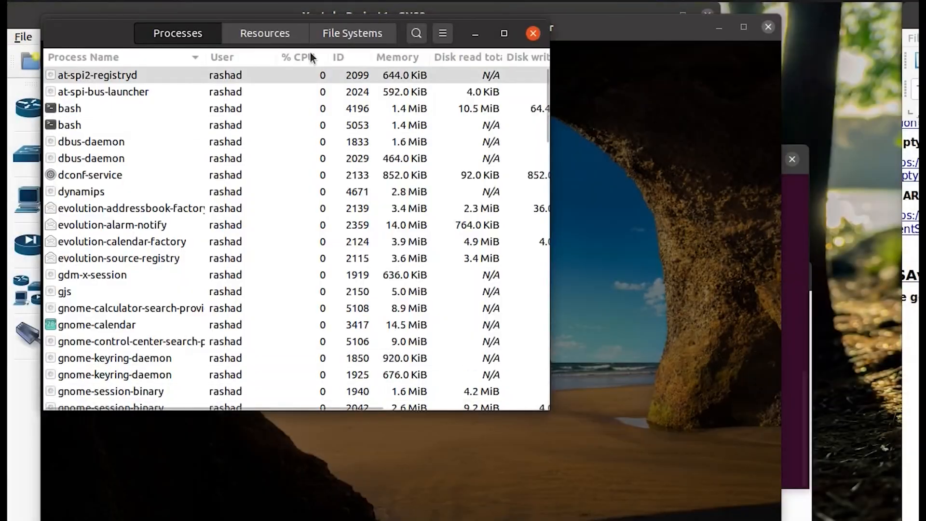
{"action": "left_click", "coordinate": [253, 36]}
{"action": "left_click_drag", "start_coordinate": [99, 41], "coordinate": [74, 183]}
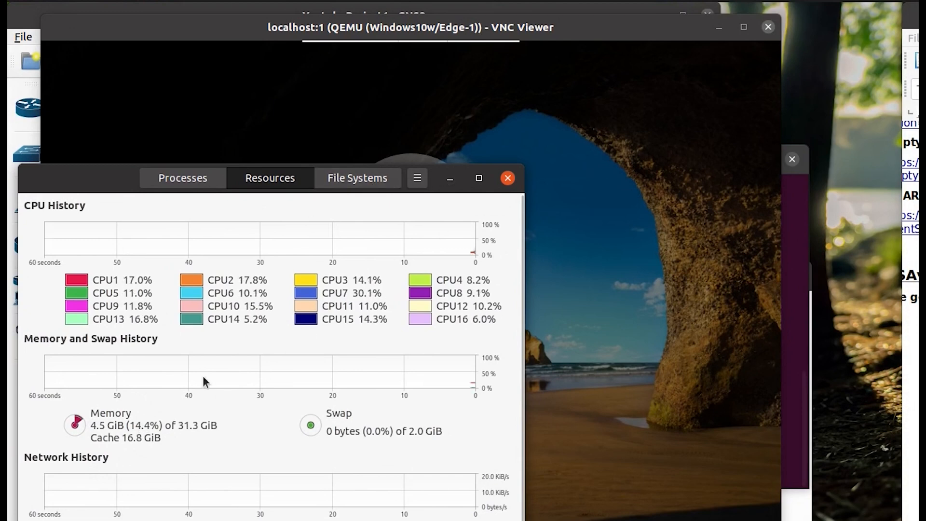
{"action": "left_click_drag", "start_coordinate": [106, 188], "coordinate": [80, 484]}
{"action": "left_click", "coordinate": [267, 310]}
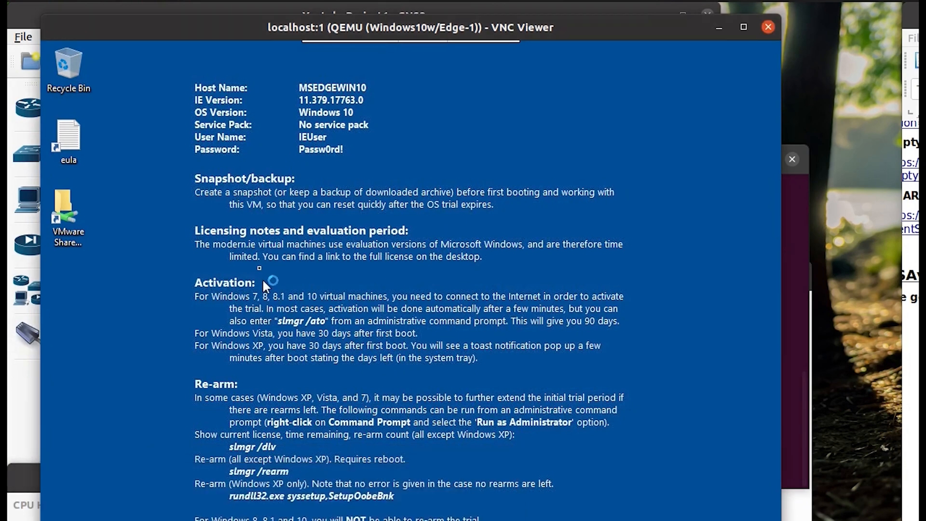
Refresh the Windows desktop and hide Cortana and Task View from the taskbar.
{"action": "right_click", "coordinate": [227, 205]}
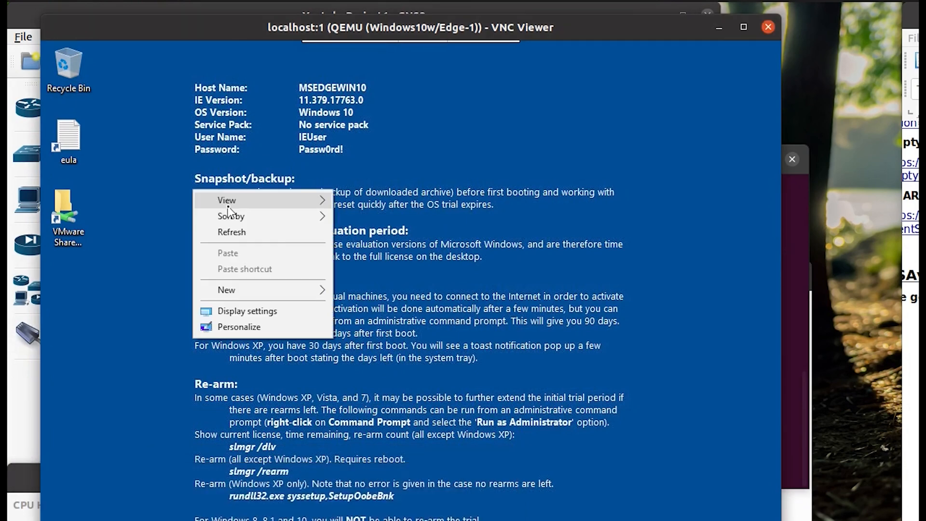
{"action": "left_click", "coordinate": [236, 232]}
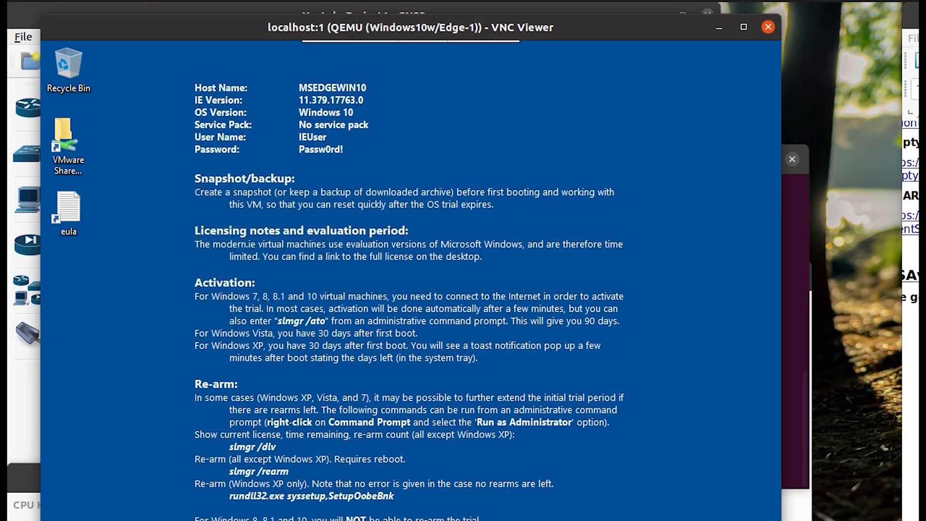
{"action": "right_click", "coordinate": [598, 520]}
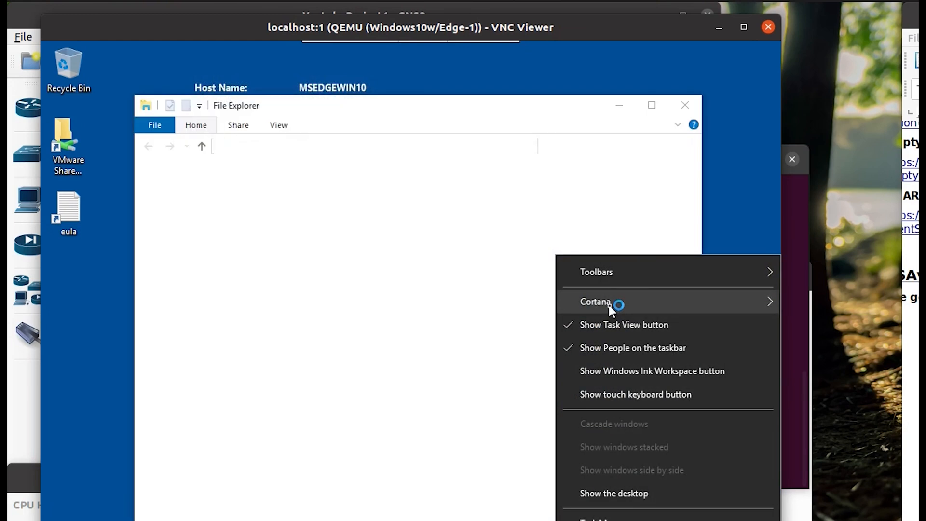
{"action": "mouse_move", "coordinate": [600, 303]}
{"action": "left_click", "coordinate": [481, 302]}
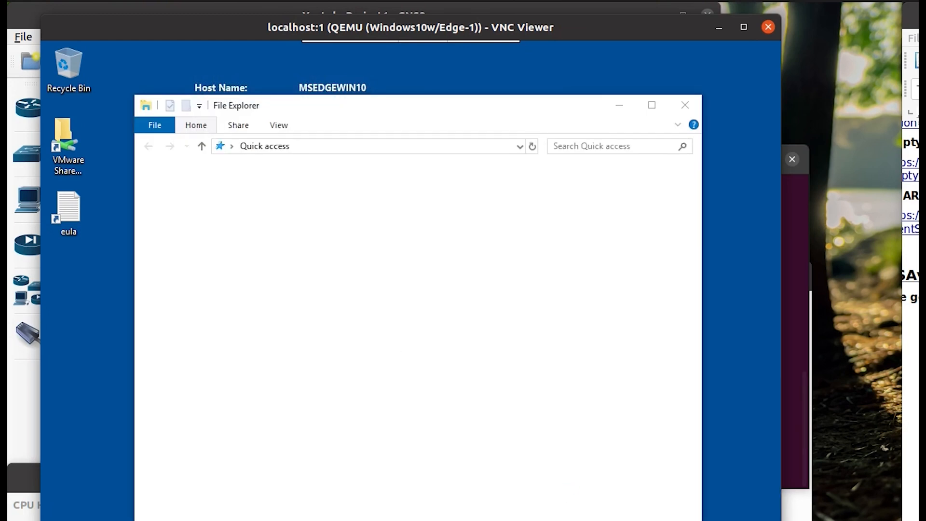
{"action": "right_click", "coordinate": [591, 520]}
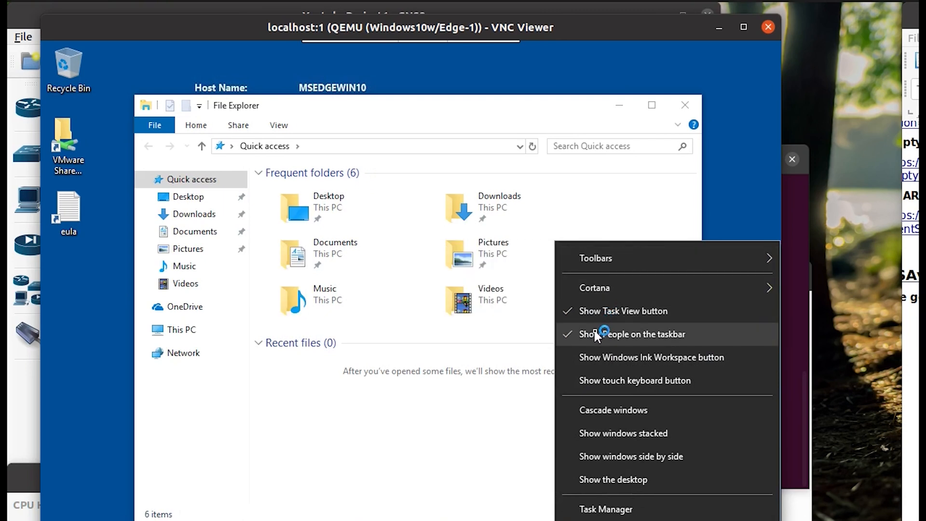
{"action": "left_click", "coordinate": [617, 313]}
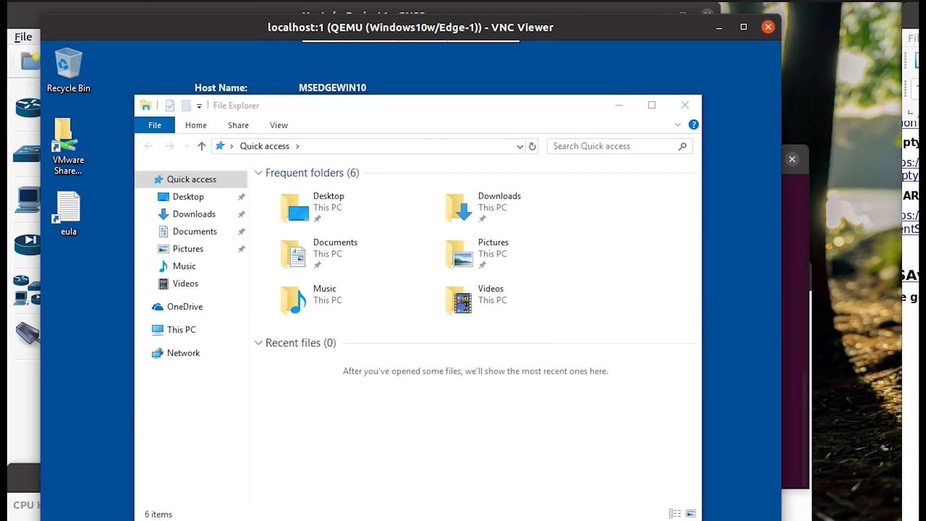
Browse File Explorer to ftp://192.168.122.1 and log on with the FTP credentials.
{"action": "left_click", "coordinate": [375, 470]}
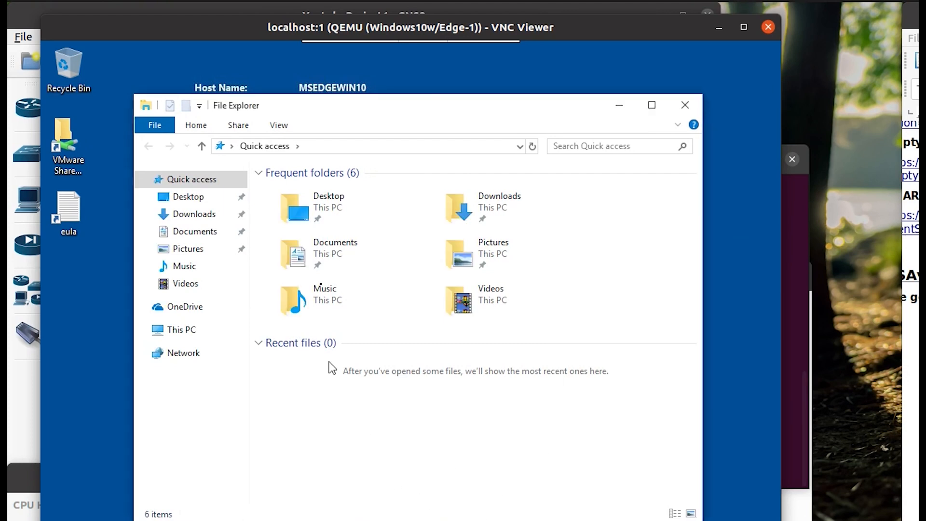
{"action": "left_click", "coordinate": [334, 147]}
{"action": "type", "text": "ftp://192.168.122.1"}
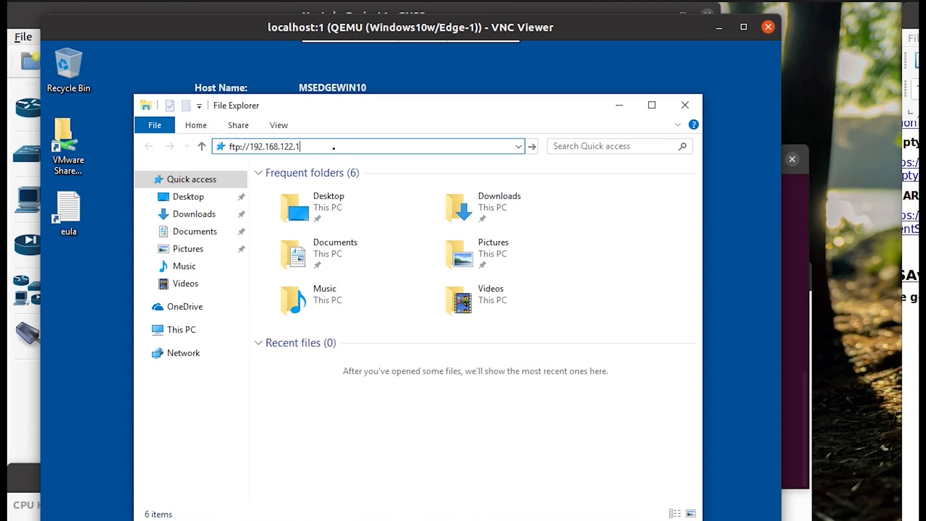
{"action": "key", "text": "Return"}
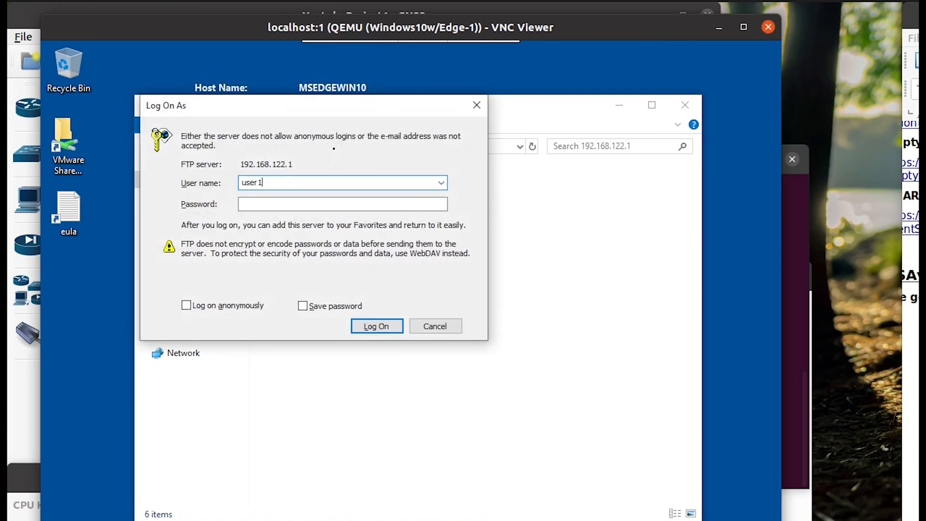
{"action": "type", "text": "p"}
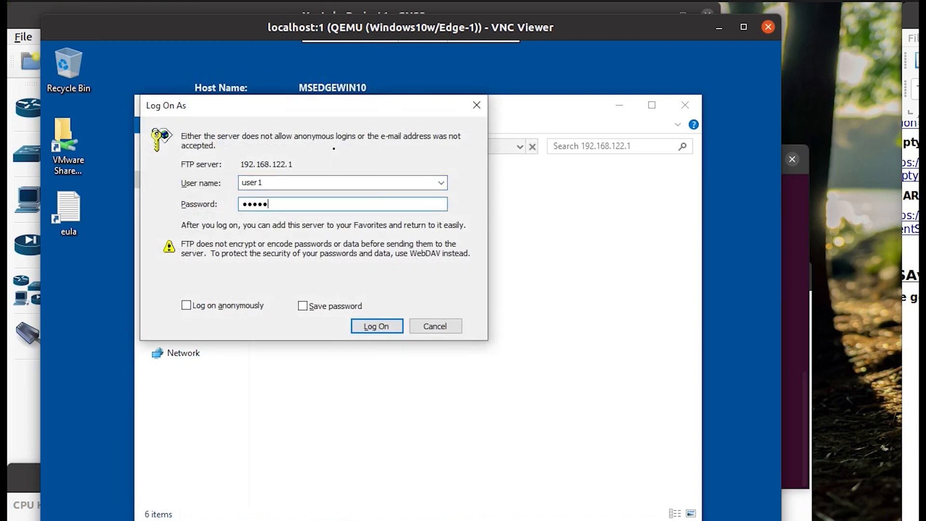
{"action": "key", "text": "Return"}
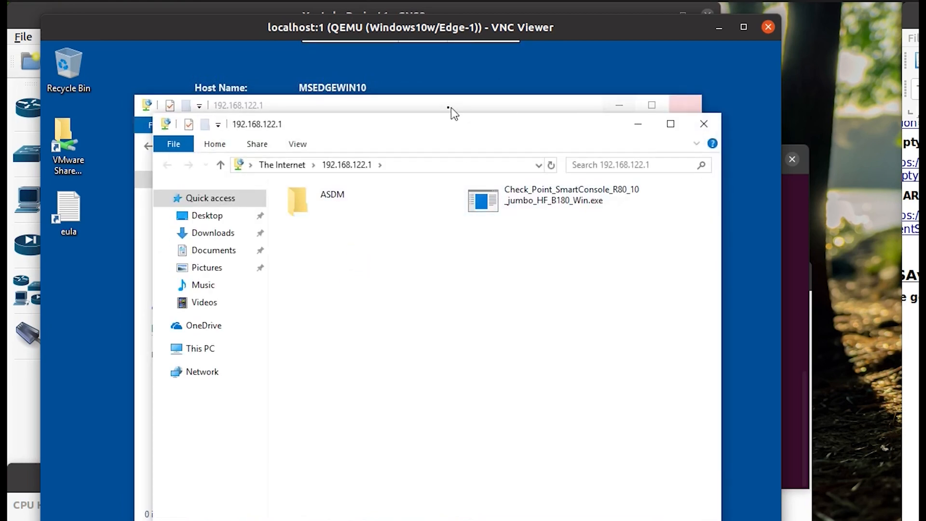
{"action": "left_click", "coordinate": [424, 108]}
Create a new desktop folder named Apps.
{"action": "left_click", "coordinate": [182, 329]}
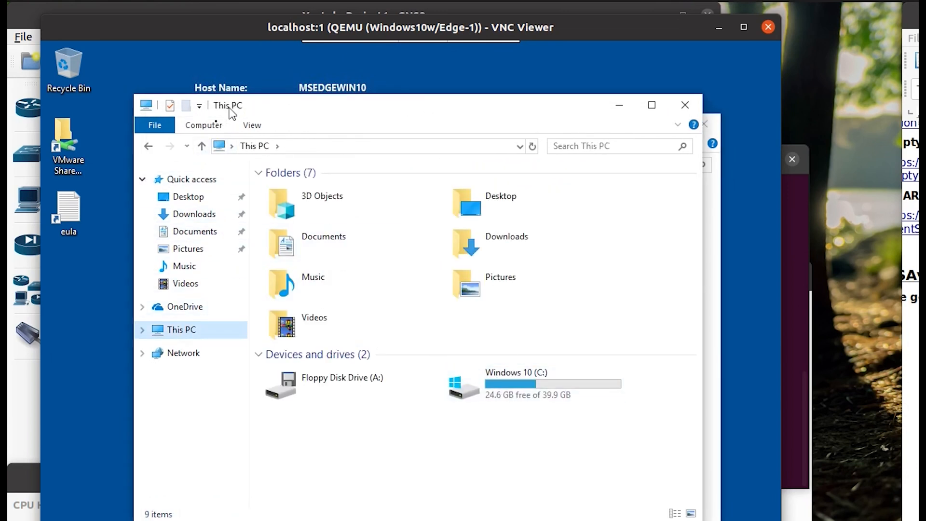
{"action": "right_click", "coordinate": [83, 301]}
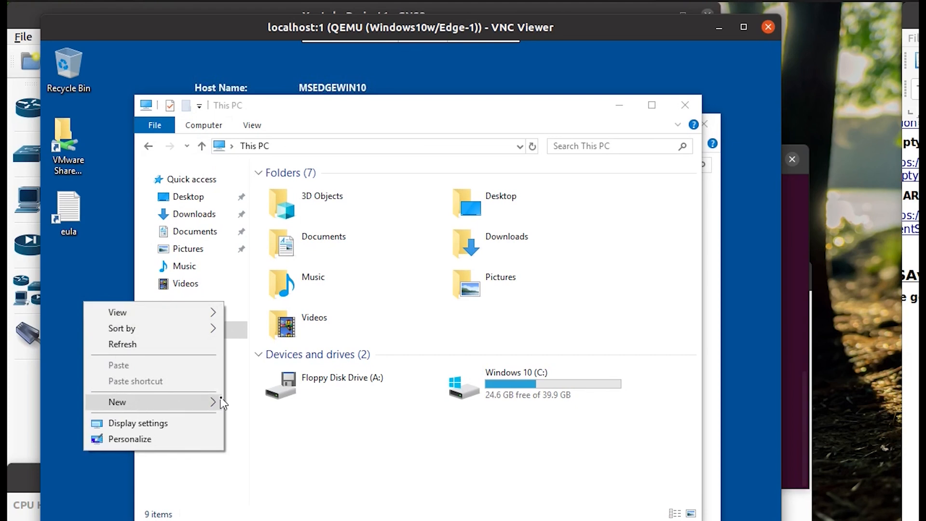
{"action": "mouse_move", "coordinate": [201, 404]}
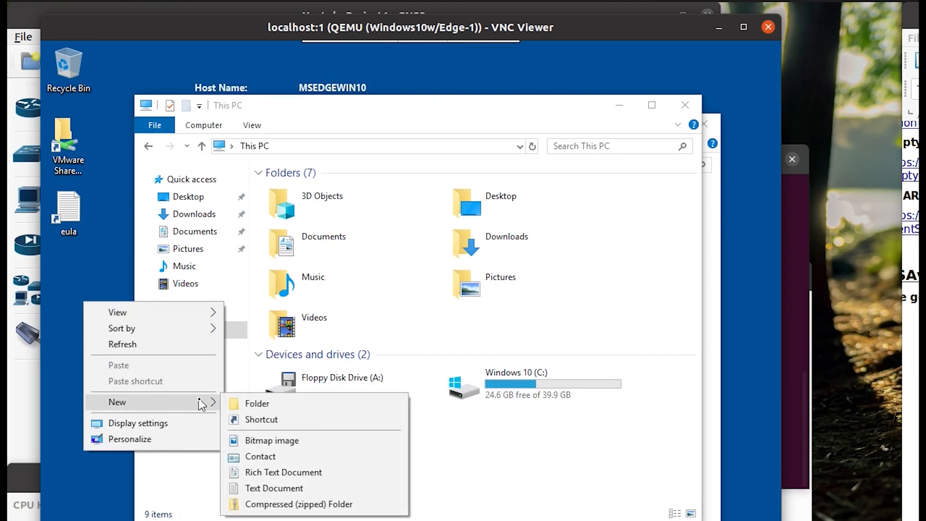
{"action": "left_click", "coordinate": [238, 402]}
{"action": "type", "text": "A"}
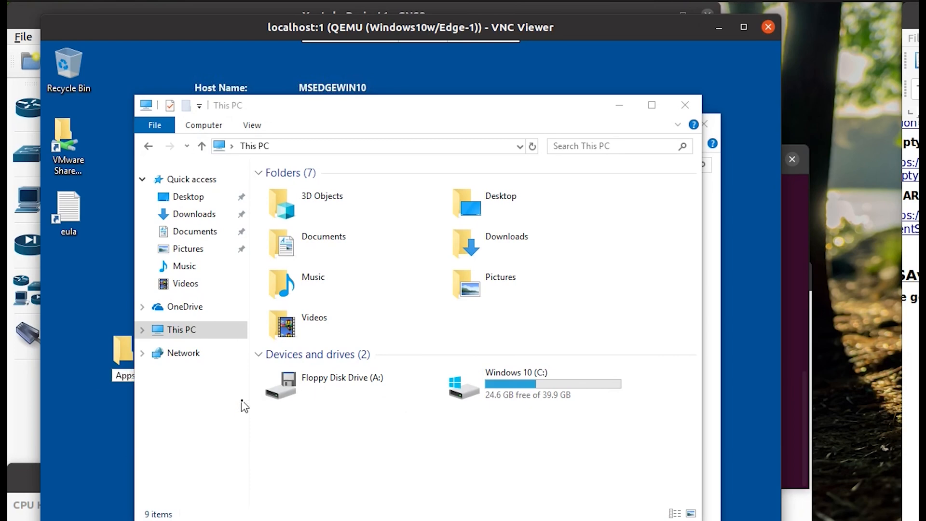
{"action": "type", "text": "pps"}
{"action": "key", "text": "Return"}
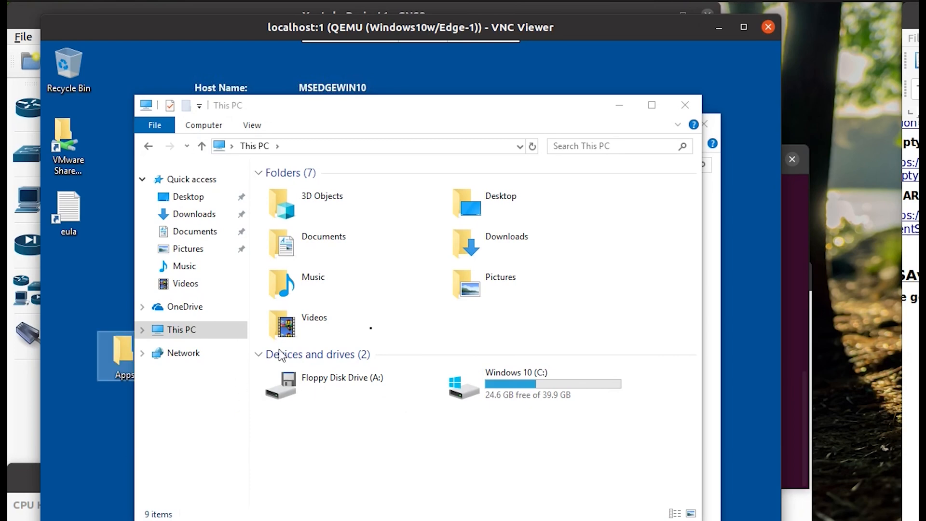
{"action": "left_click", "coordinate": [684, 104]}
Copy ASDM and the Check Point installer from the FTP share into Apps, then open Apps.
{"action": "left_click_drag", "start_coordinate": [128, 349], "coordinate": [76, 293]}
{"action": "left_click_drag", "start_coordinate": [598, 314], "coordinate": [328, 197]}
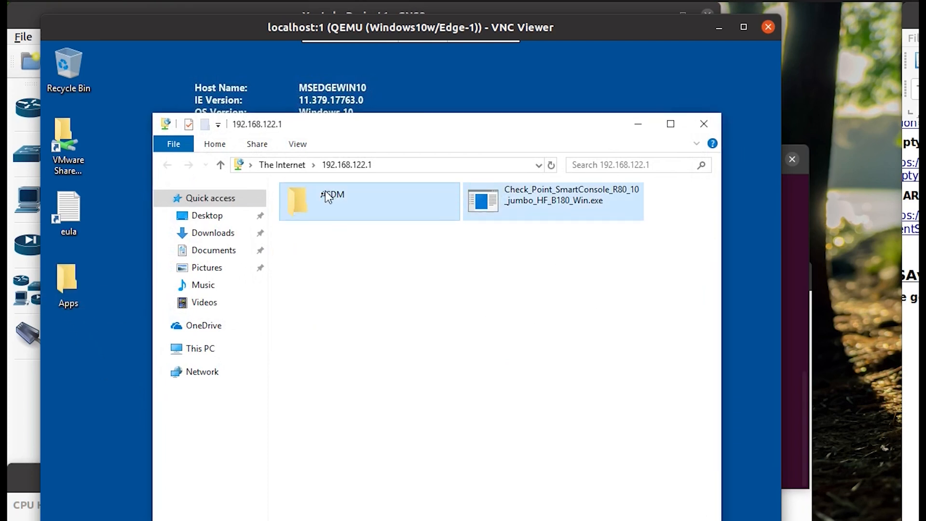
{"action": "left_click_drag", "start_coordinate": [275, 220], "coordinate": [67, 284]}
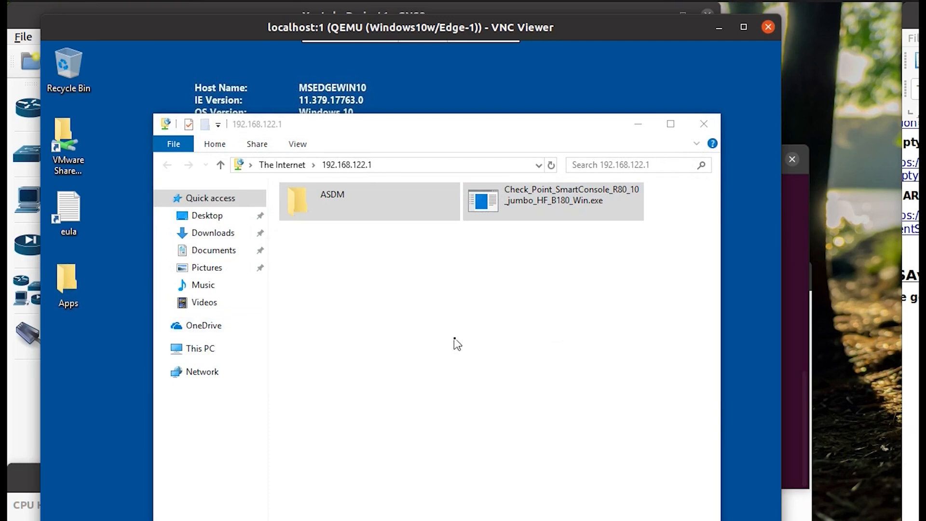
{"action": "double_click", "coordinate": [68, 283]}
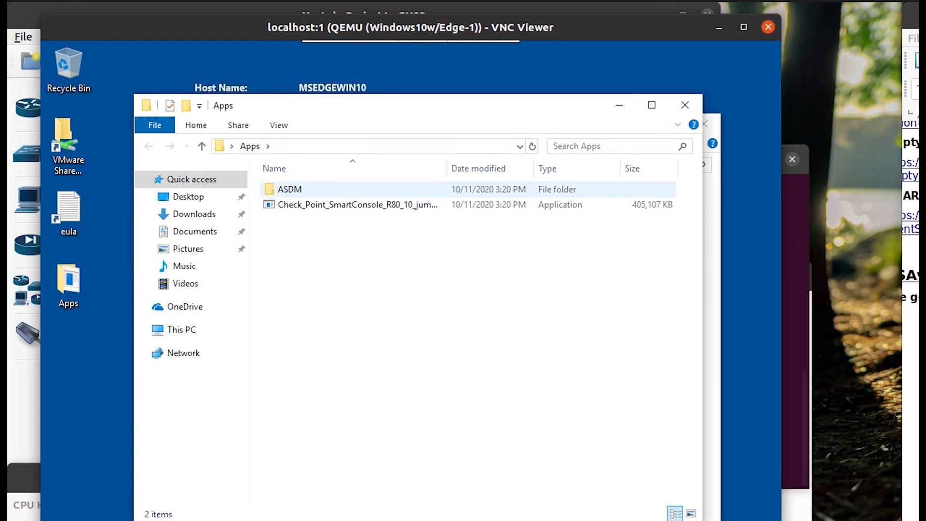
{"action": "left_click", "coordinate": [25, 478]}
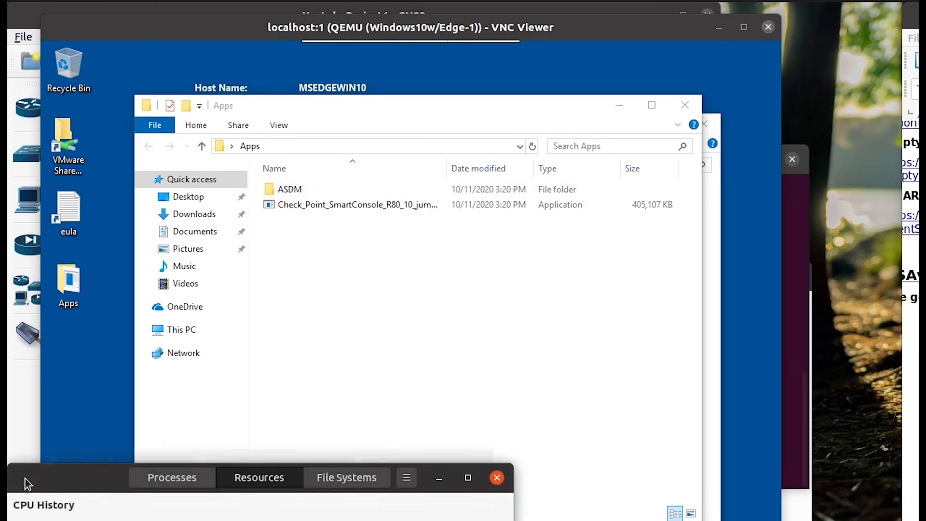
{"action": "left_click_drag", "start_coordinate": [25, 479], "coordinate": [923, 260]}
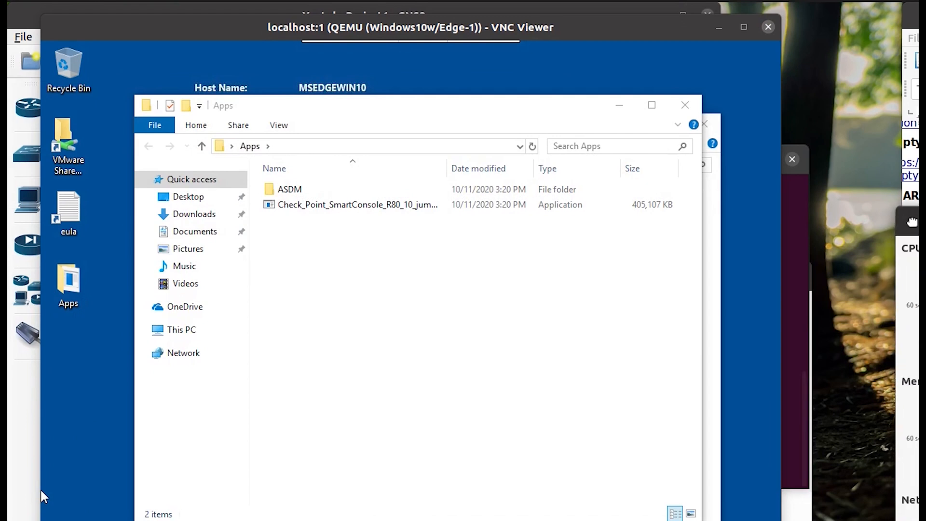
{"action": "left_click", "coordinate": [923, 211]}
{"action": "left_click", "coordinate": [487, 305]}
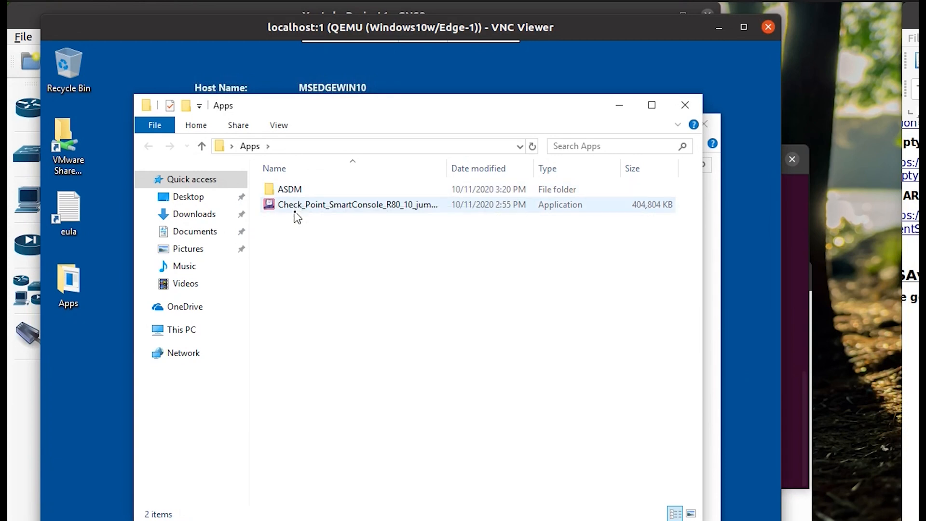
Launch asdm-launcher.jar from the ASDM folder.
{"action": "double_click", "coordinate": [290, 190]}
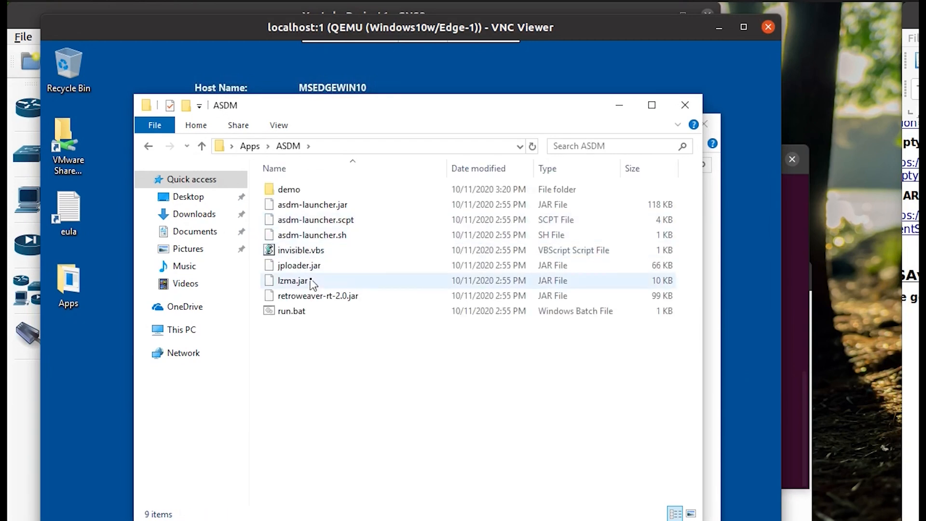
{"action": "left_click", "coordinate": [316, 207]}
{"action": "key", "text": "Return"}
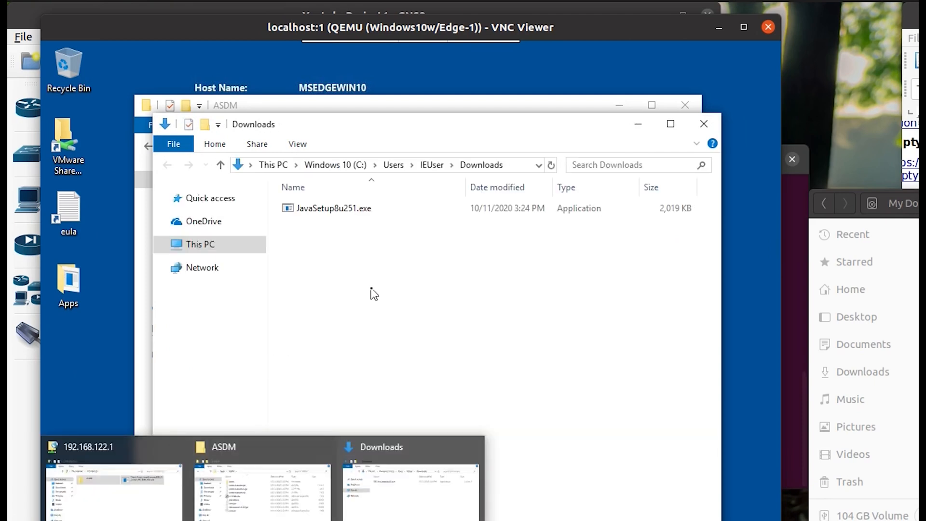
Paste the JavaSetup8u251.exe installer onto the FTP server and into the Apps folder.
{"action": "left_click_drag", "start_coordinate": [365, 134], "coordinate": [543, 146]}
{"action": "left_click", "coordinate": [508, 226]}
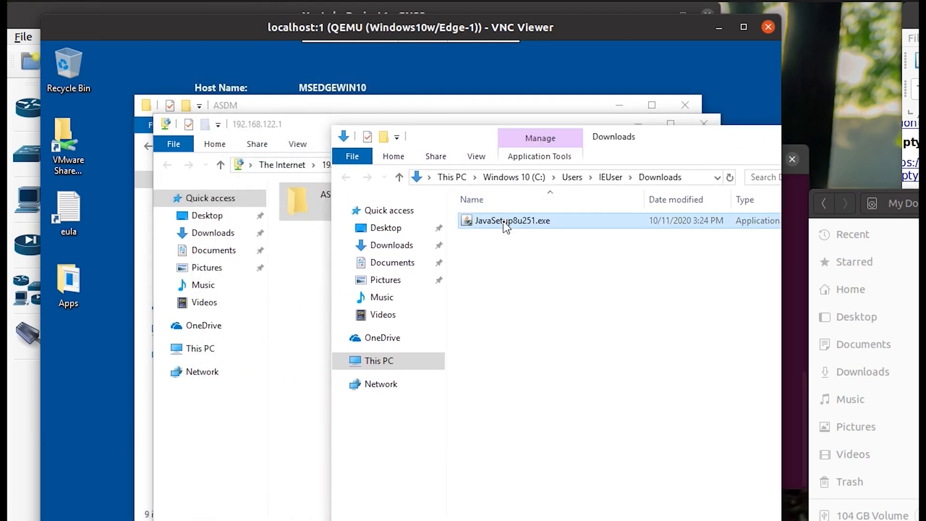
{"action": "left_click", "coordinate": [299, 306]}
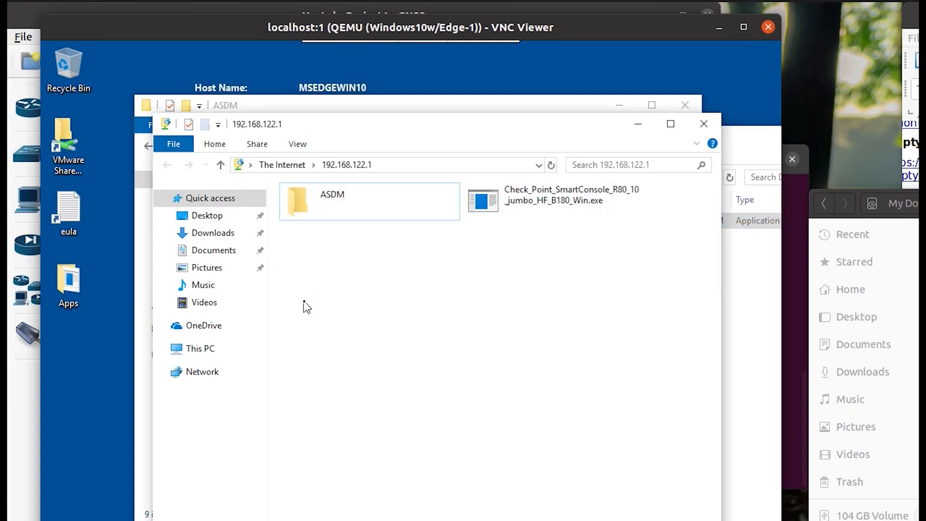
{"action": "key", "text": "ctrl+v"}
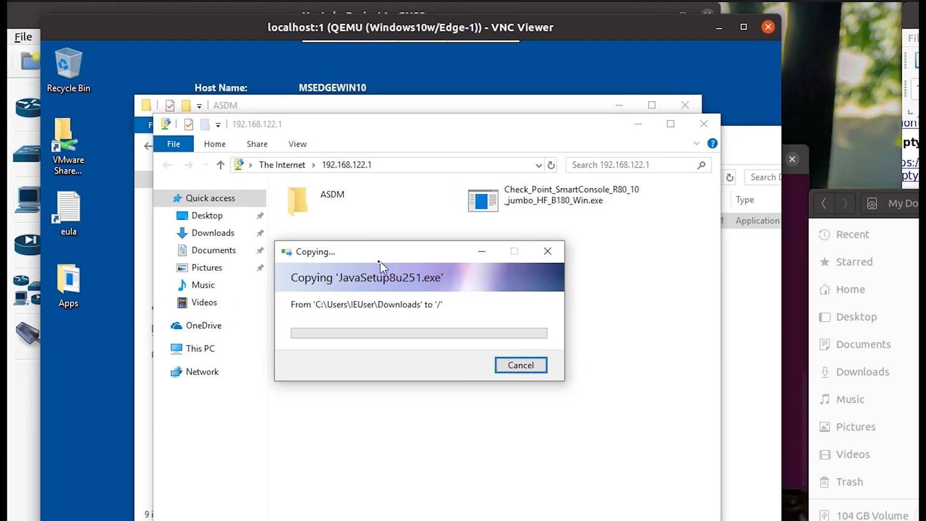
{"action": "left_click", "coordinate": [274, 106]}
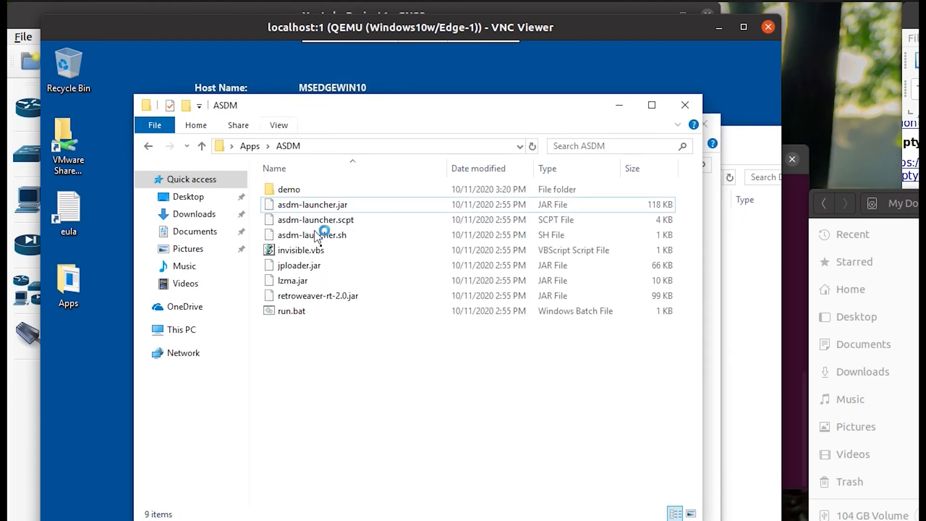
{"action": "key", "text": "alt+Up"}
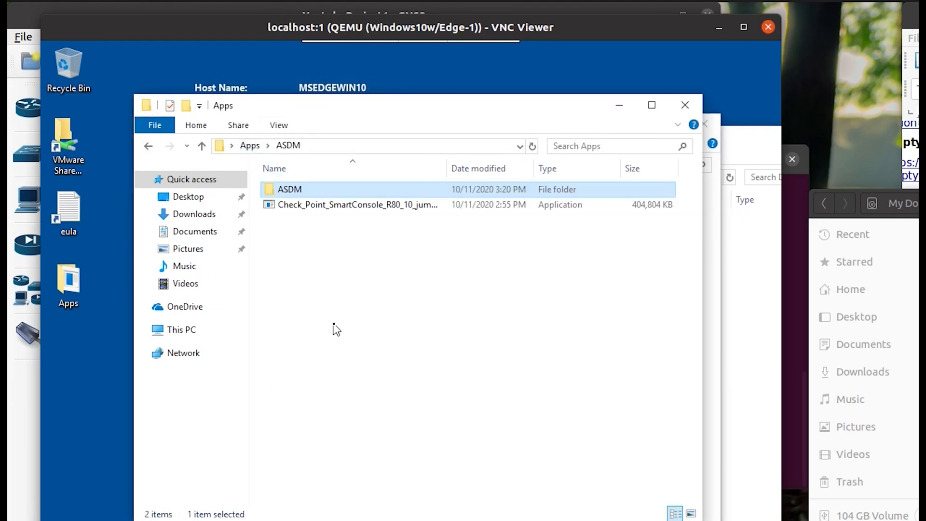
{"action": "key", "text": "ctrl+v"}
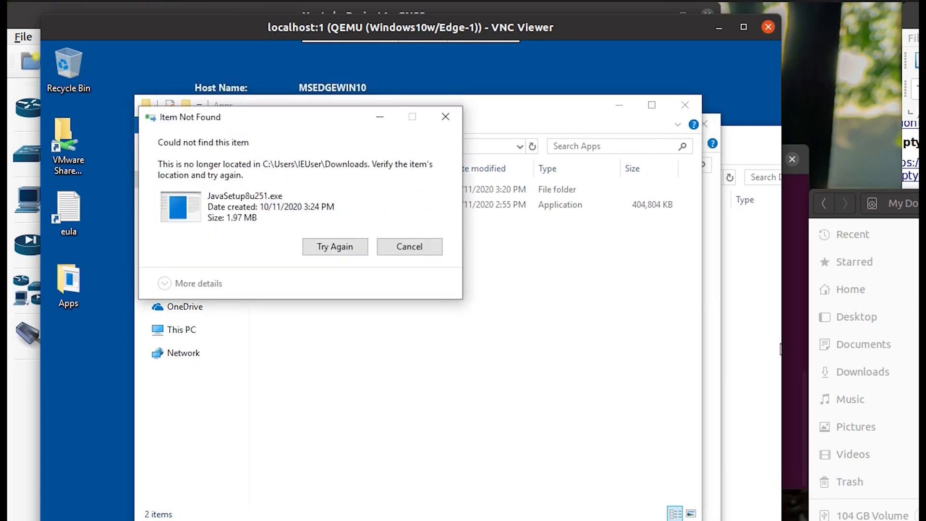
Dismiss the Item Not Found error for the missing Java installer.
{"action": "left_click", "coordinate": [914, 349]}
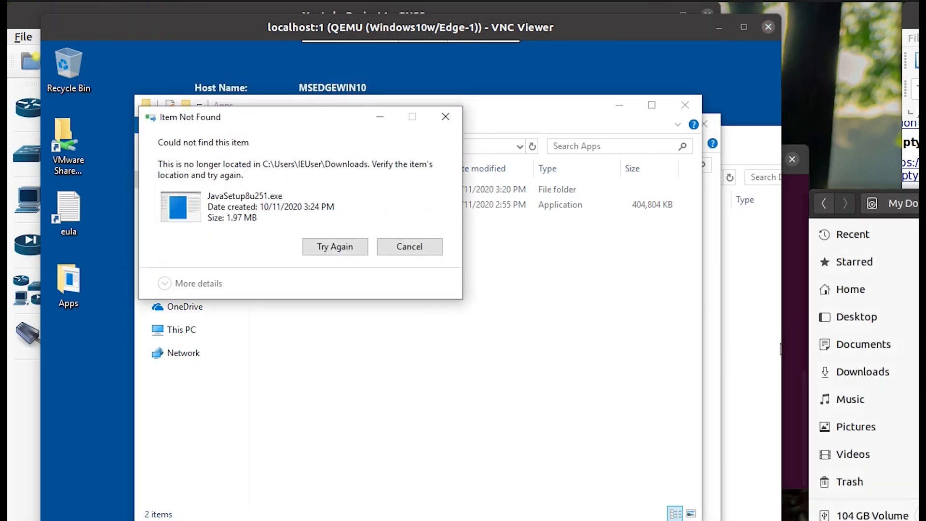
{"action": "left_click", "coordinate": [351, 255]}
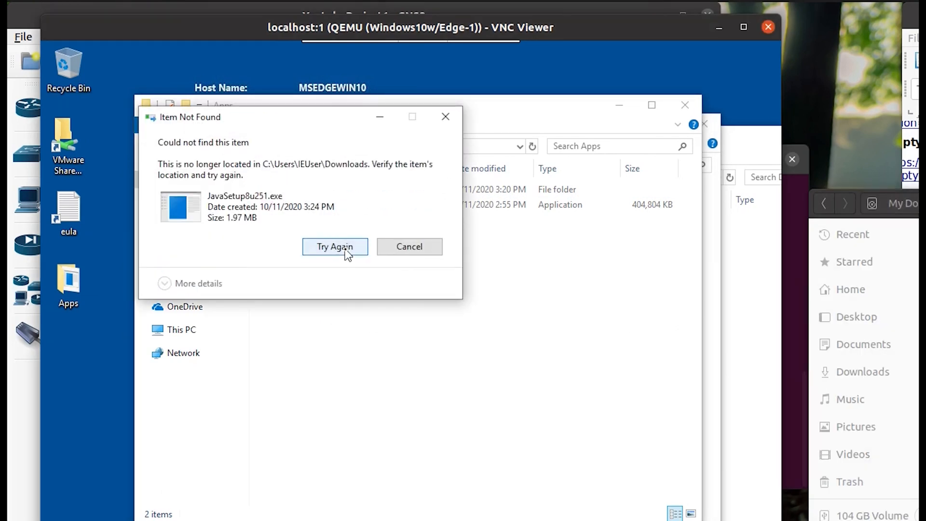
{"action": "left_click", "coordinate": [416, 248]}
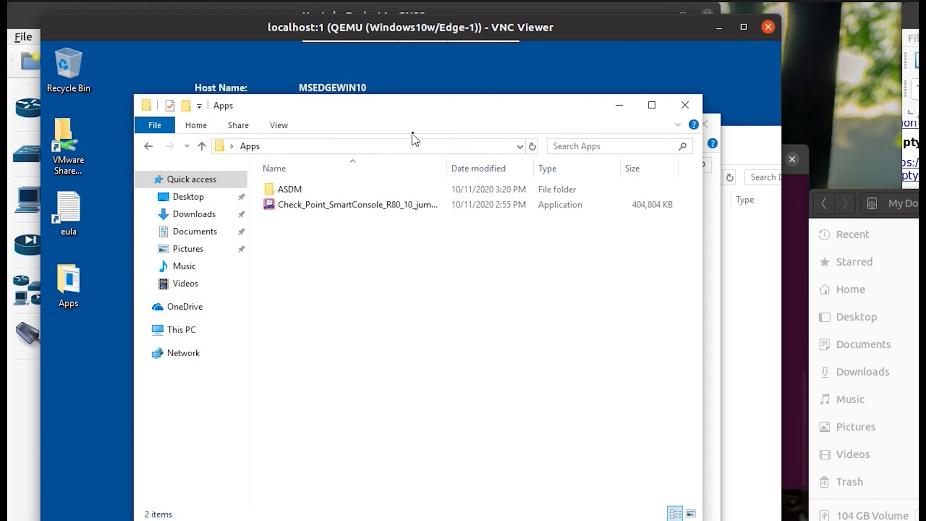
{"action": "left_click", "coordinate": [911, 232]}
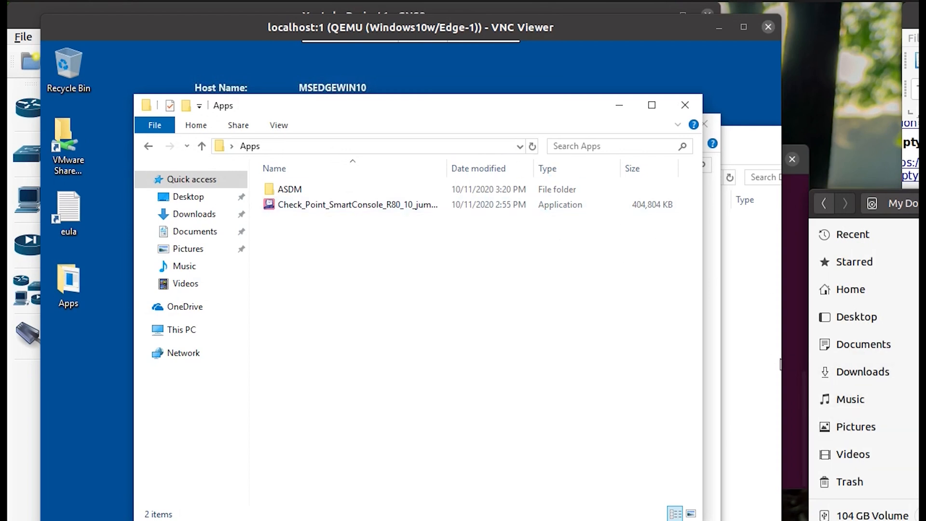
Copy jre-8u261-windows-x64.exe from the 192.168.122.1 share into Apps, docking Apps to the left.
{"action": "key", "text": "super"}
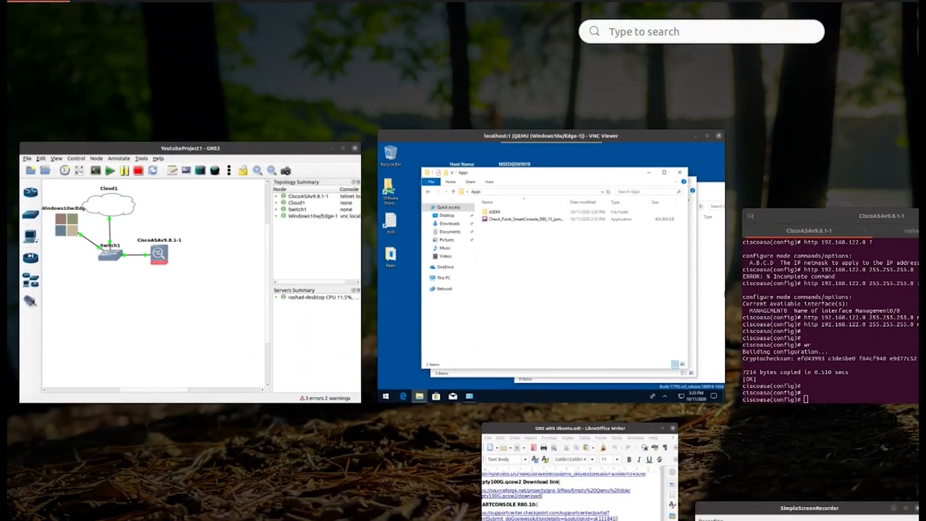
{"action": "type", "text": "file"}
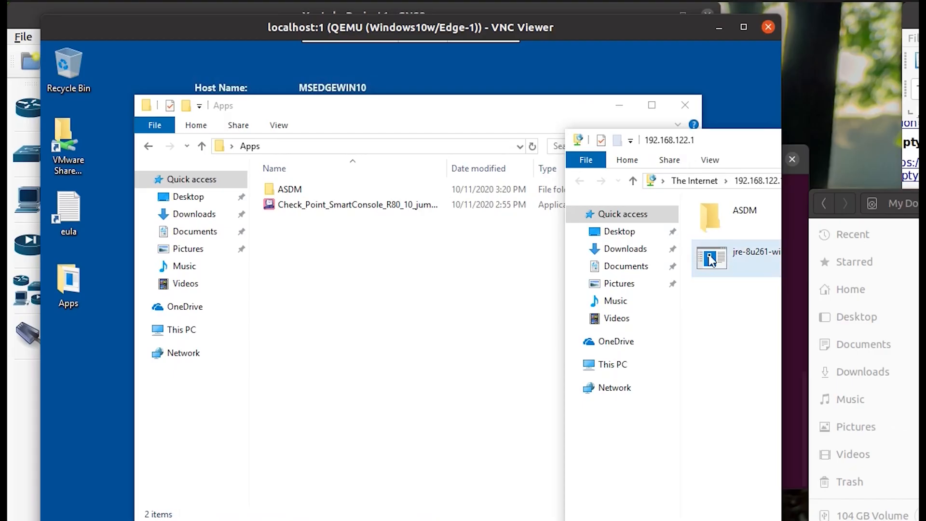
{"action": "left_click_drag", "start_coordinate": [712, 260], "coordinate": [367, 264]}
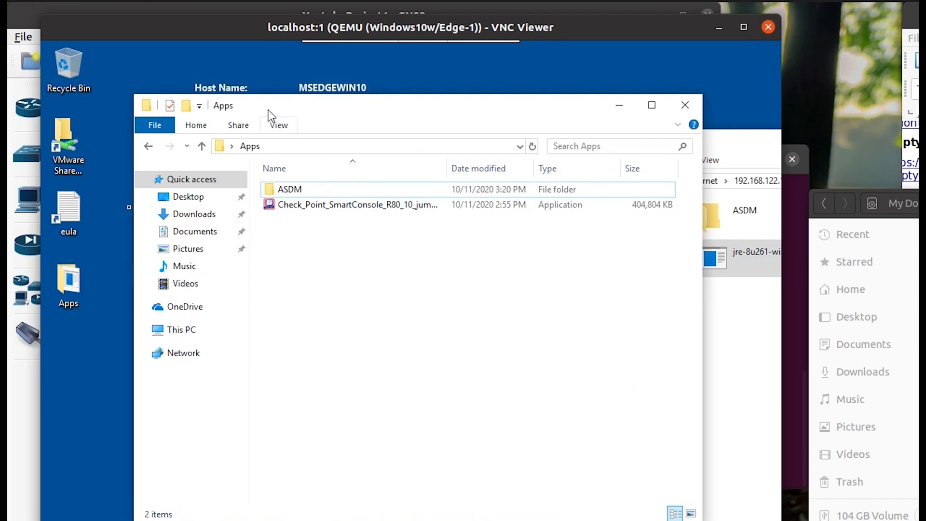
{"action": "left_click_drag", "start_coordinate": [268, 110], "coordinate": [42, 135]}
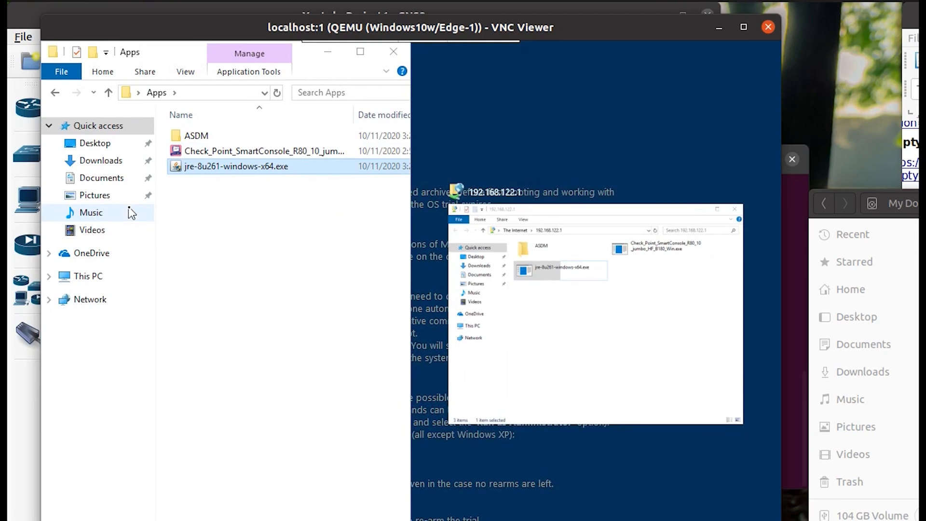
Run the jre-8u261 installer from Apps and approve the UAC prompt.
{"action": "left_click", "coordinate": [584, 345]}
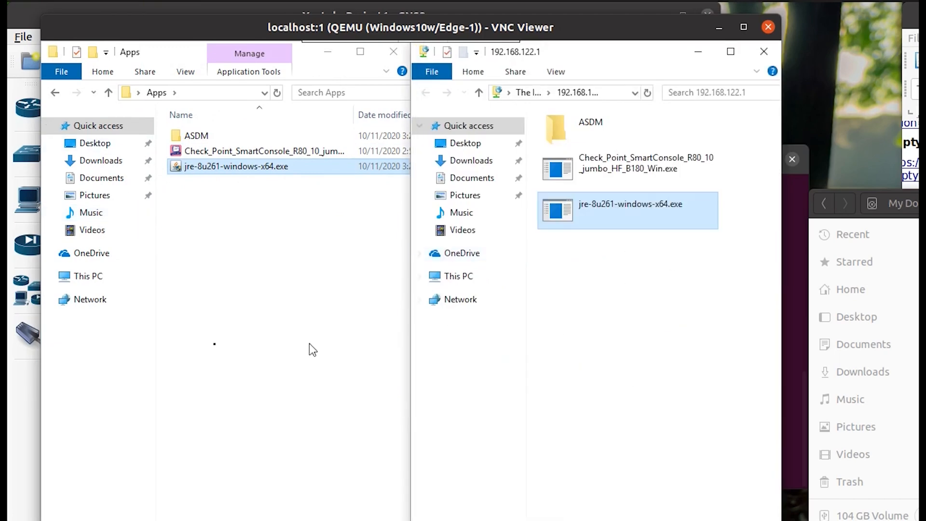
{"action": "left_click", "coordinate": [216, 253]}
{"action": "left_click", "coordinate": [238, 172]}
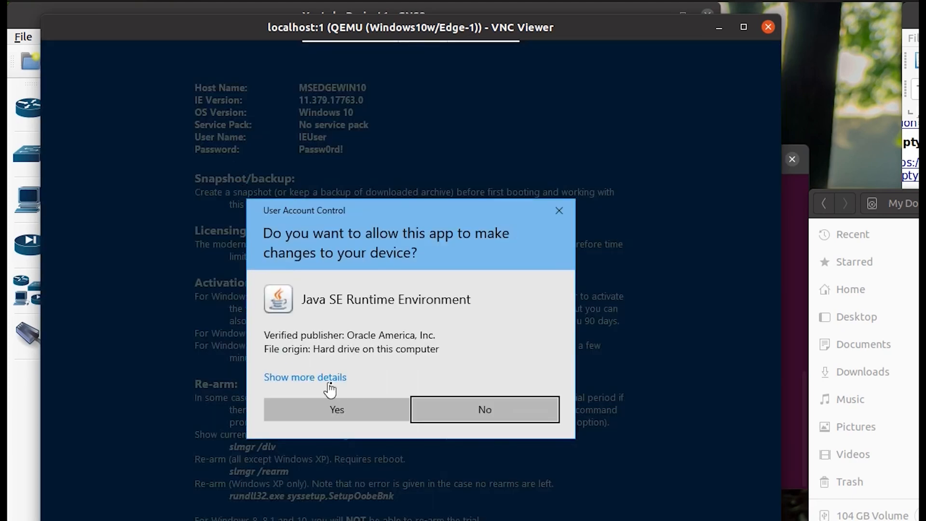
{"action": "left_click", "coordinate": [341, 405]}
Complete Java Setup and close the installation success dialog.
{"action": "left_click", "coordinate": [697, 54]}
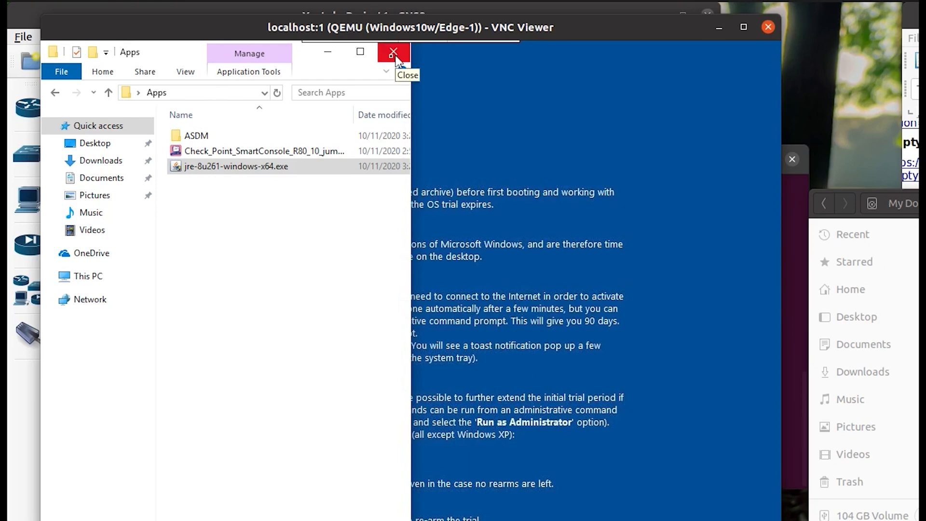
{"action": "left_click", "coordinate": [327, 51]}
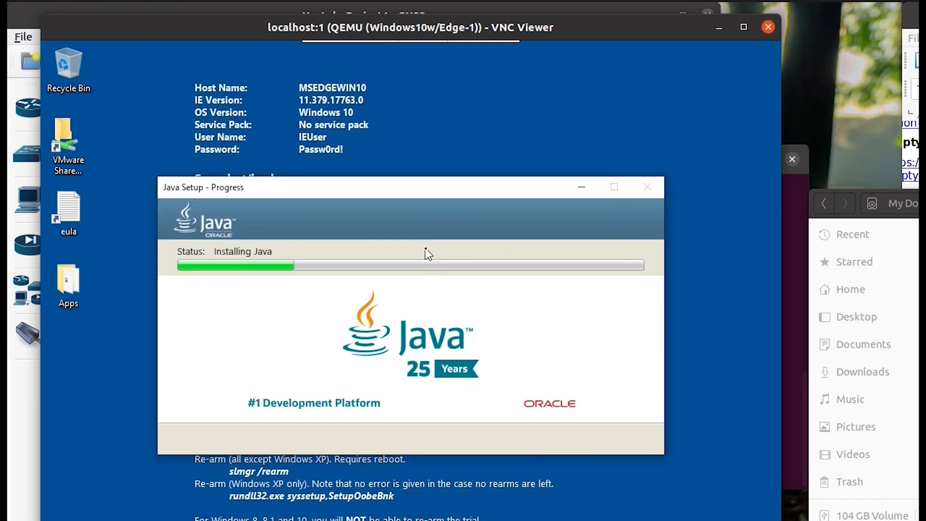
{"action": "key", "text": "alt+Tab"}
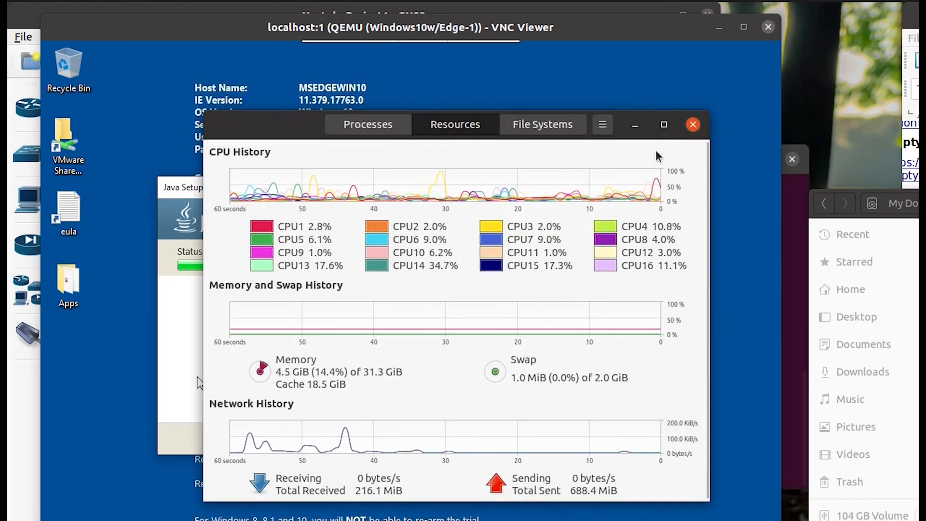
{"action": "key", "text": "alt+Tab"}
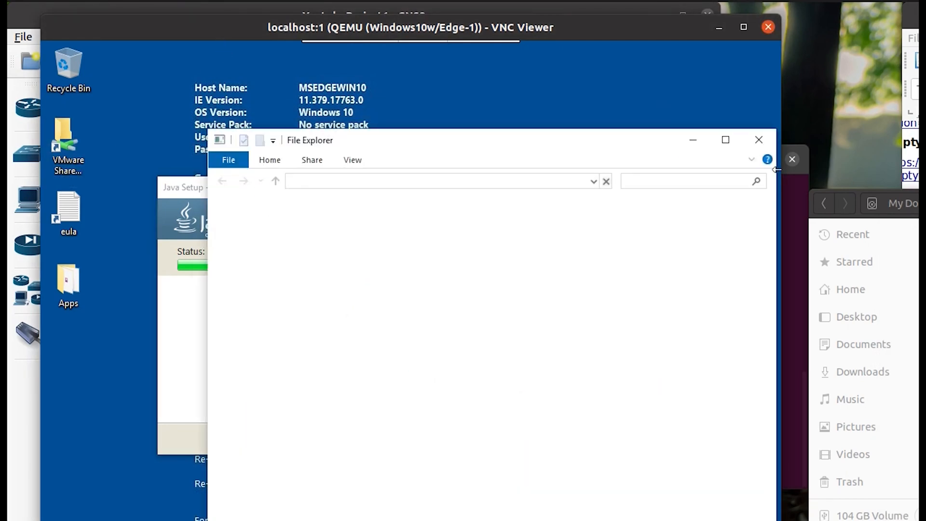
{"action": "left_click", "coordinate": [758, 139]}
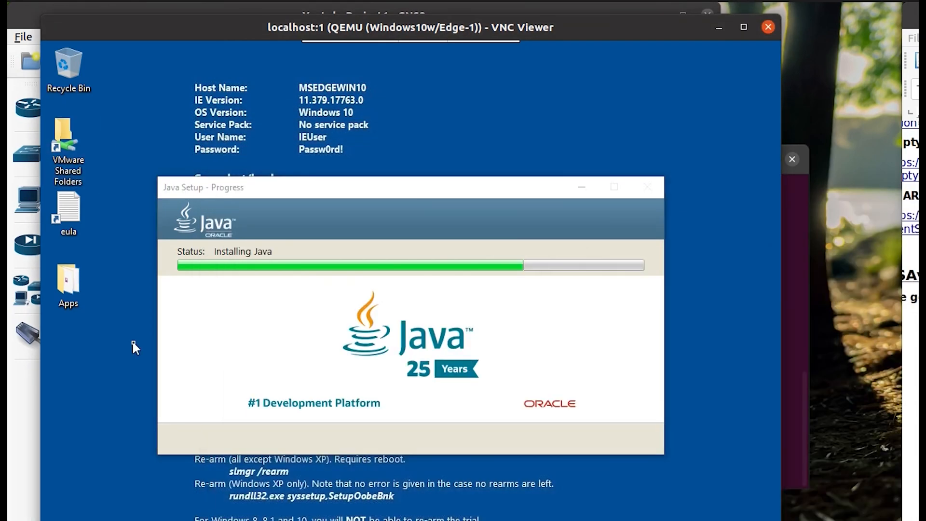
{"action": "left_click_drag", "start_coordinate": [298, 185], "coordinate": [310, 56]}
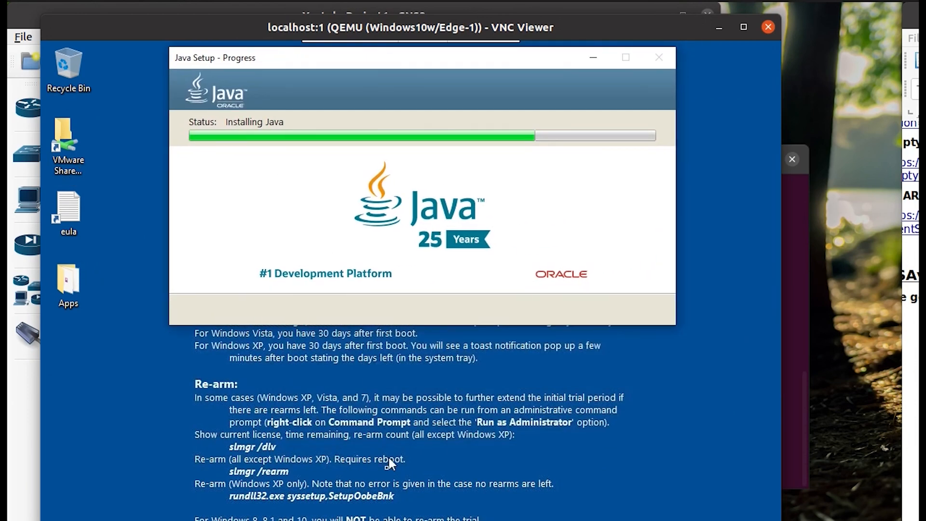
{"action": "left_click", "coordinate": [380, 491]}
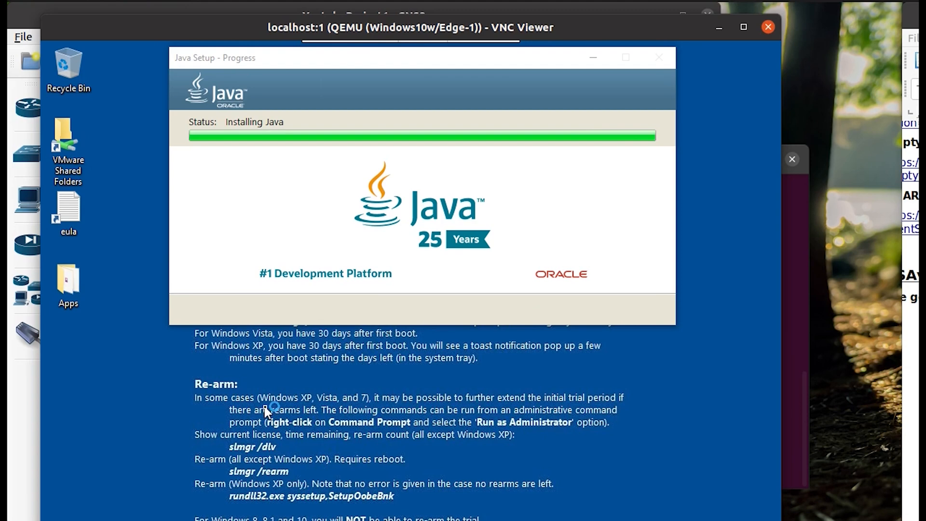
{"action": "left_click", "coordinate": [603, 440]}
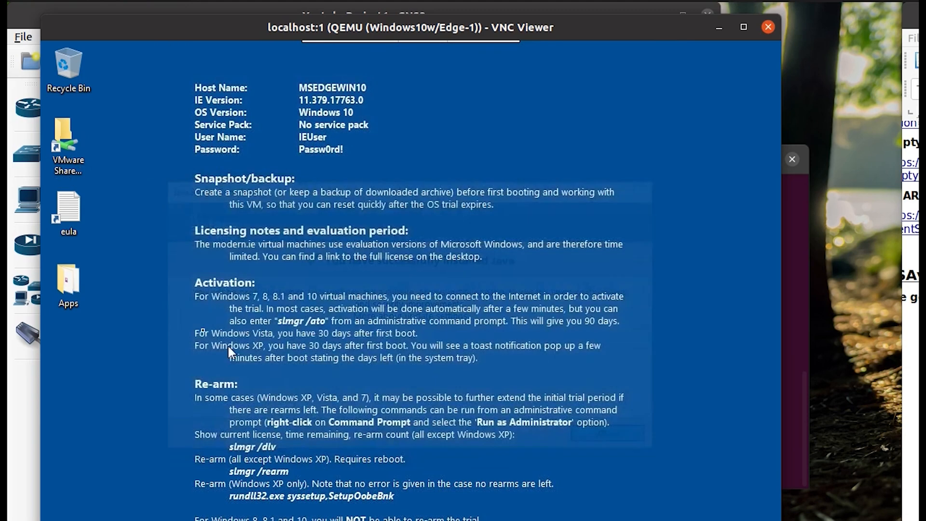
Select asdm-launcher.jar in Apps > ASDM, then return to the CiscoASAv9.8.1-1 console.
{"action": "double_click", "coordinate": [67, 297]}
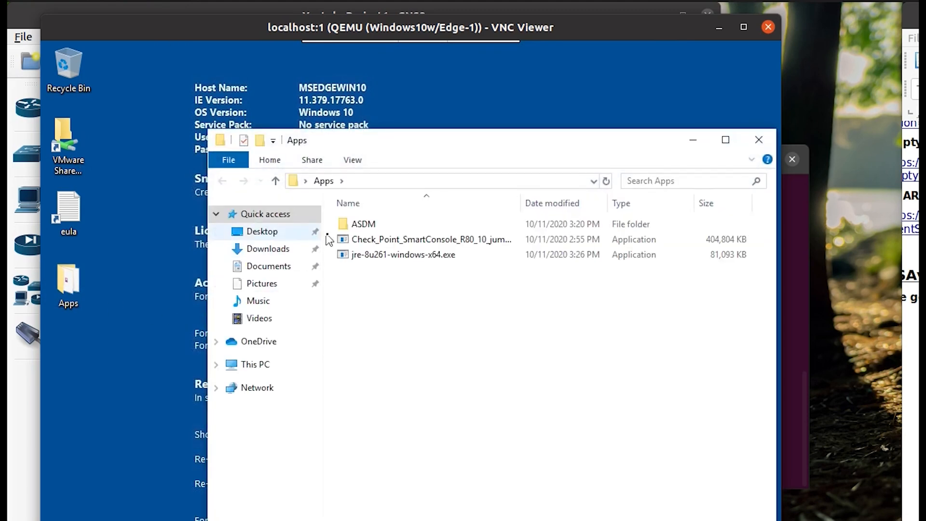
{"action": "double_click", "coordinate": [368, 225]}
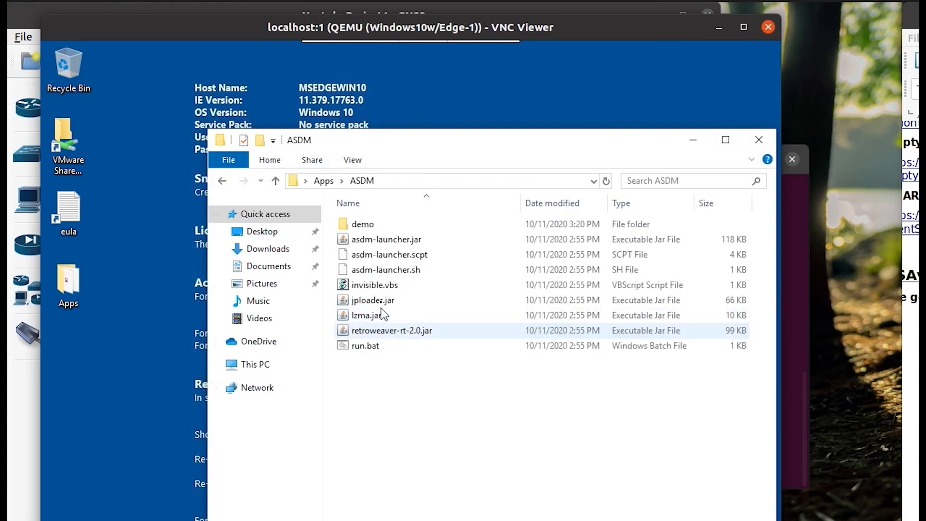
{"action": "left_click", "coordinate": [378, 240]}
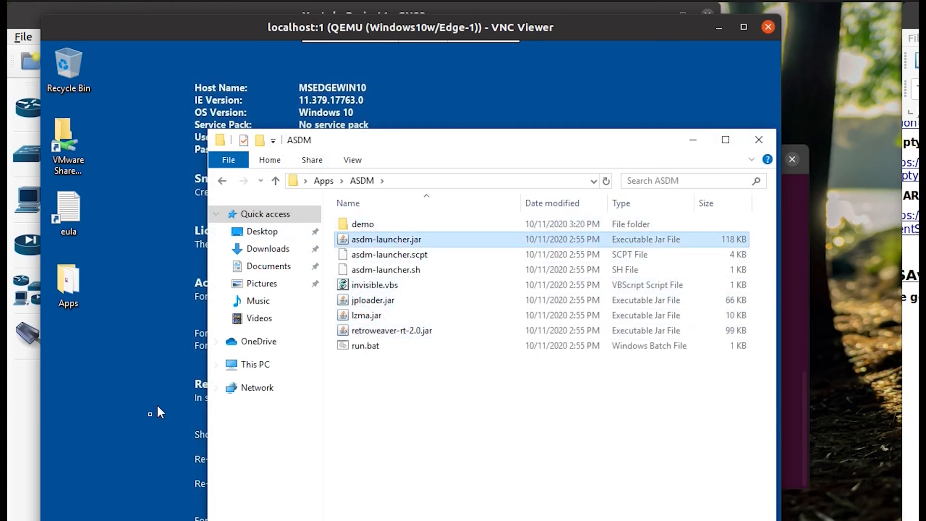
{"action": "left_click", "coordinate": [776, 311]}
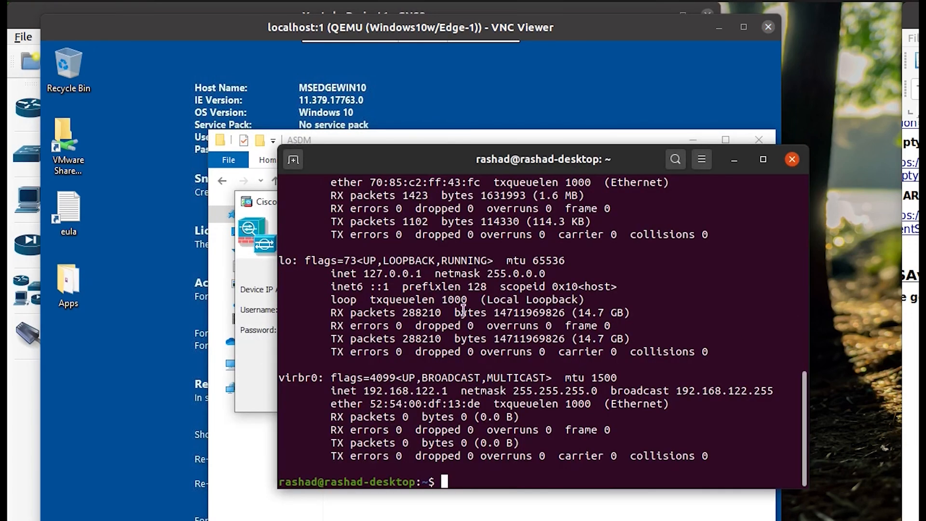
{"action": "left_click", "coordinate": [793, 161]}
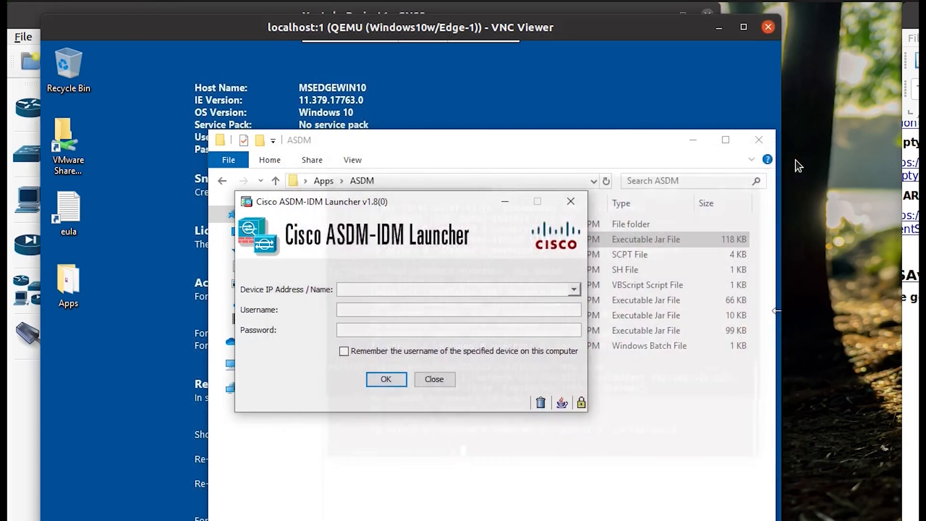
{"action": "key", "text": "alt+Tab"}
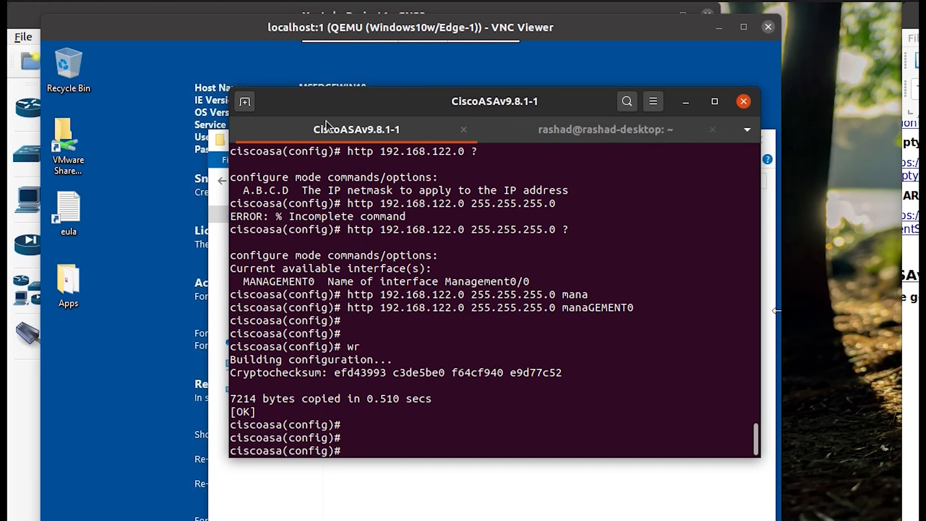
Enter 192.168.122.11 in the ASDM launcher.
{"action": "left_click_drag", "start_coordinate": [454, 103], "coordinate": [506, 123]}
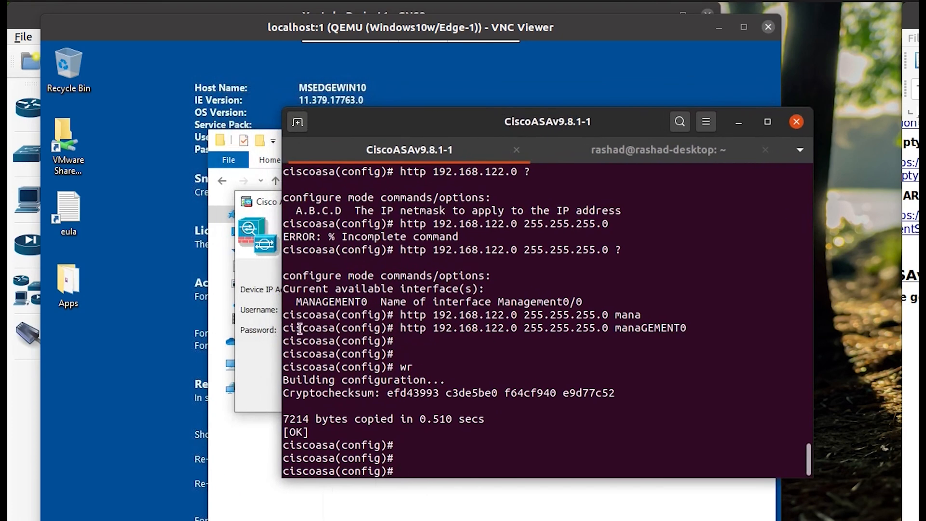
{"action": "left_click", "coordinate": [257, 352]}
{"action": "type", "text": "192.1"}
{"action": "type", "text": "68.122.11"}
Create a local user named admin with a password on the ASAv.
{"action": "type", "text": "user"}
{"action": "key", "text": "Tab"}
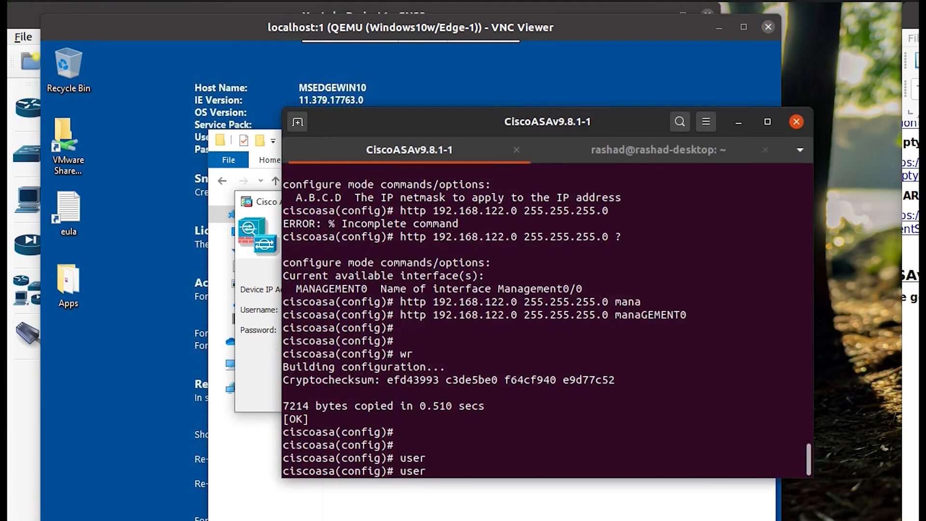
{"action": "type", "text": "n"}
{"action": "key", "text": "Tab"}
{"action": "type", "text": "admin pass"}
{"action": "key", "text": "Tab"}
{"action": "type", "text": "as"}
{"action": "key", "text": "BackSpace"}
{"action": "type", "text": "dmin"}
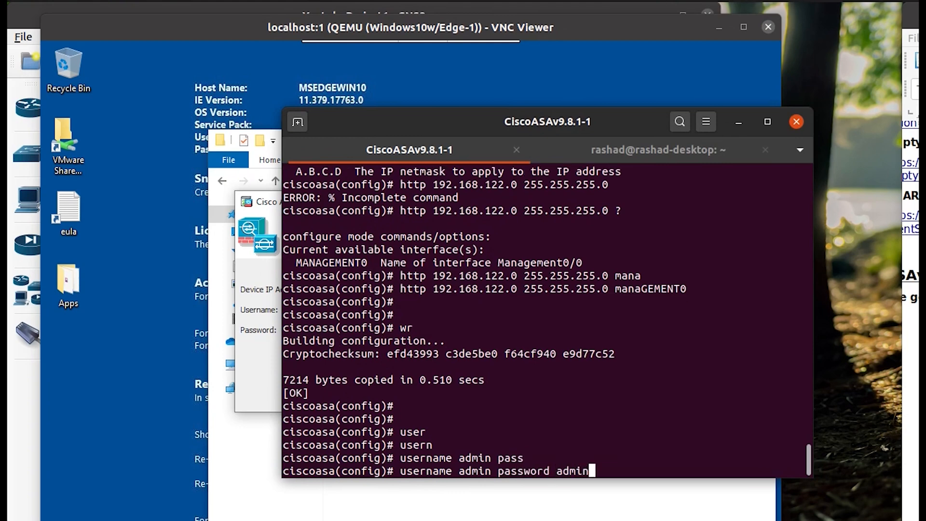
{"action": "key", "text": "Return"}
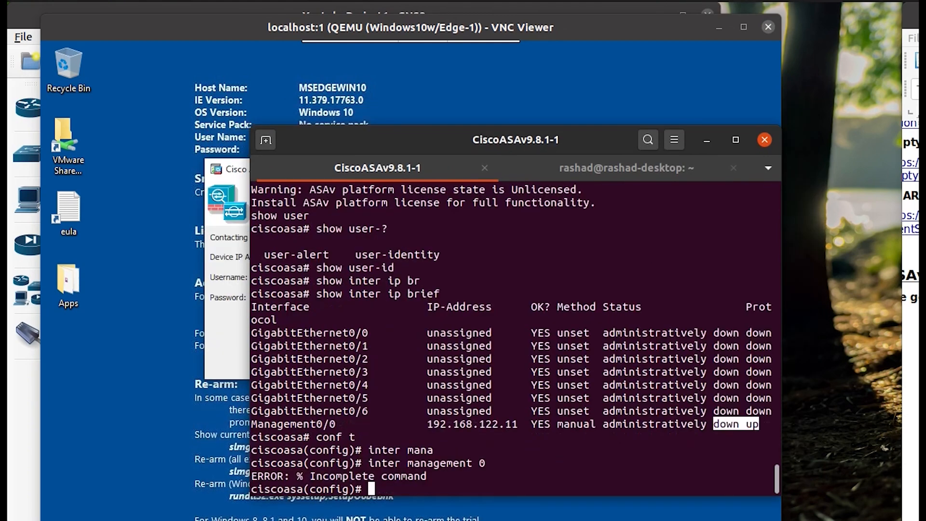
Bring up Management0/0 with no shutdown and enter 192.168.122.1 as the launcher's device address.
{"action": "key", "text": "Up"}
{"action": "type", "text": "/"}
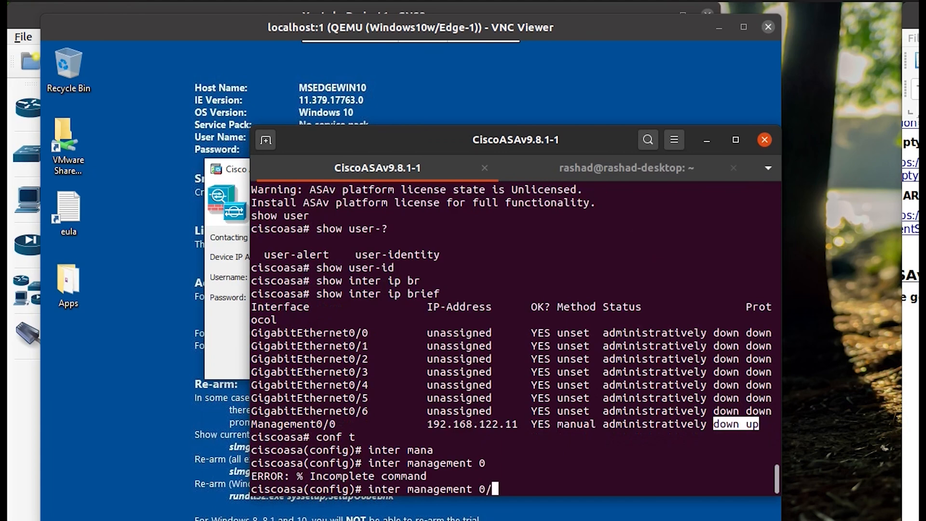
{"action": "type", "text": "0"}
{"action": "key", "text": "Return"}
{"action": "type", "text": "no sh"}
{"action": "key", "text": "Return"}
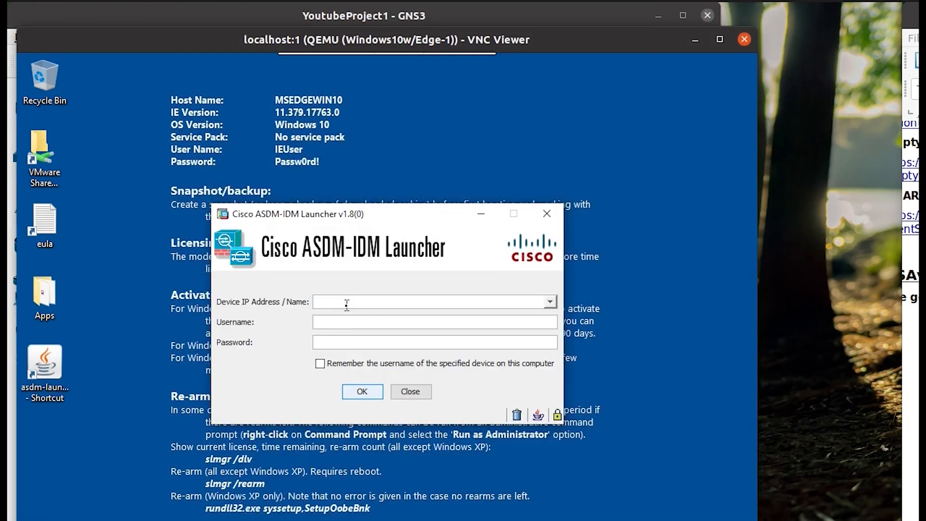
{"action": "type", "text": "192.168.122.1"}
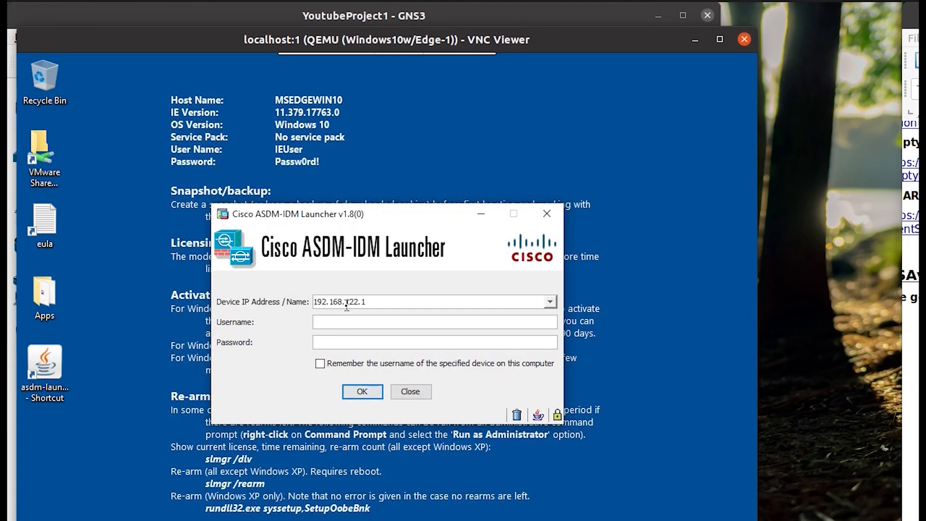
Log in to the ASDM launcher as admin with the password, then dismiss the launch failure.
{"action": "key", "text": "Tab"}
{"action": "type", "text": "admin"}
{"action": "key", "text": "Tab"}
{"action": "type", "text": "cisco"}
{"action": "left_click", "coordinate": [369, 392]}
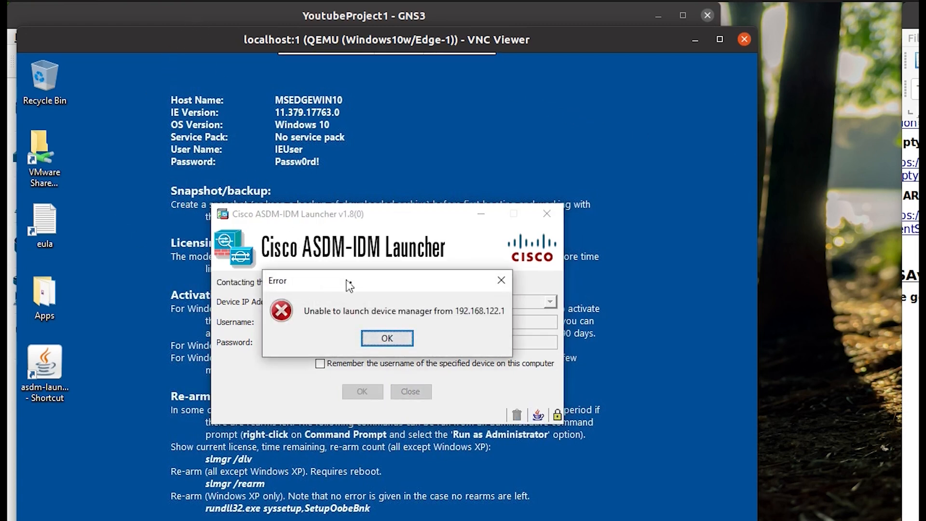
{"action": "left_click", "coordinate": [388, 343]}
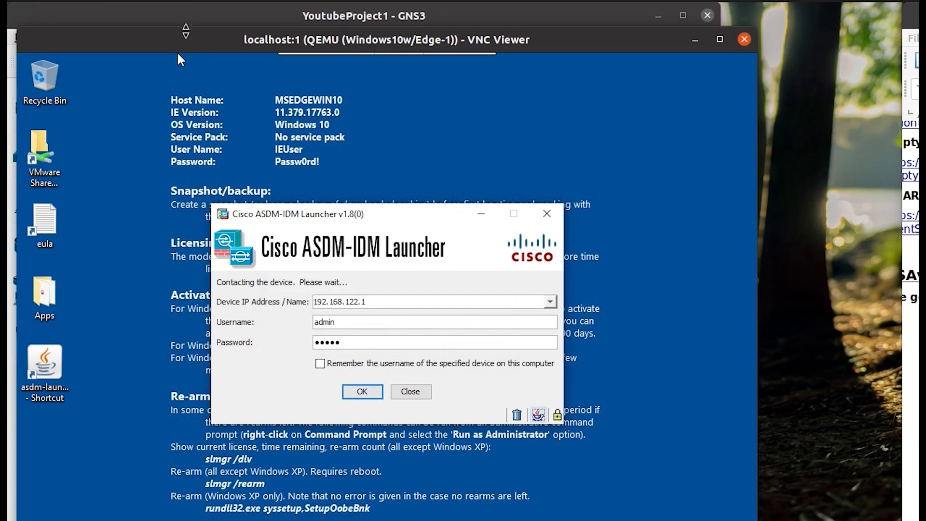
Confirm Management0/0 is 192.168.122.11 via show interface ip brief, then connect the launcher there.
{"action": "left_click", "coordinate": [204, 24]}
{"action": "double_click", "coordinate": [293, 241]}
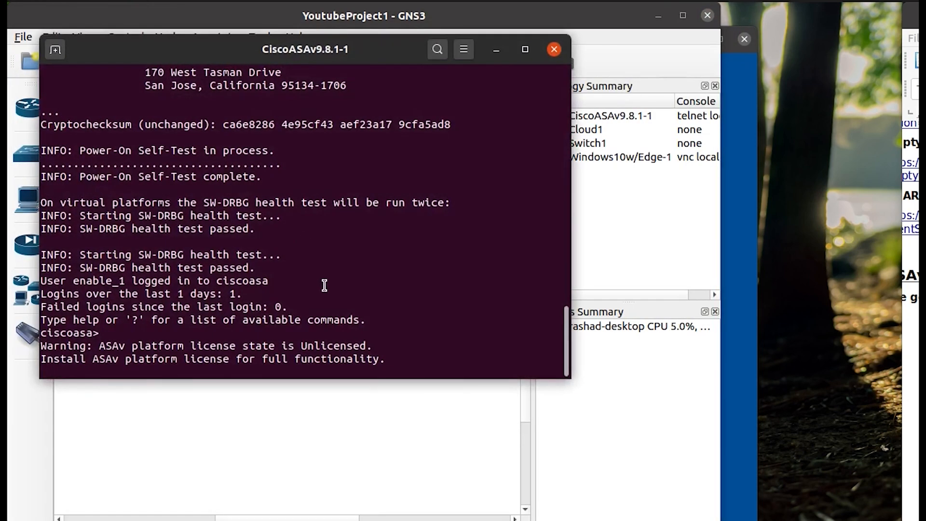
{"action": "key", "text": "Return"}
{"action": "key", "text": "Return"}
{"action": "type", "text": "en"}
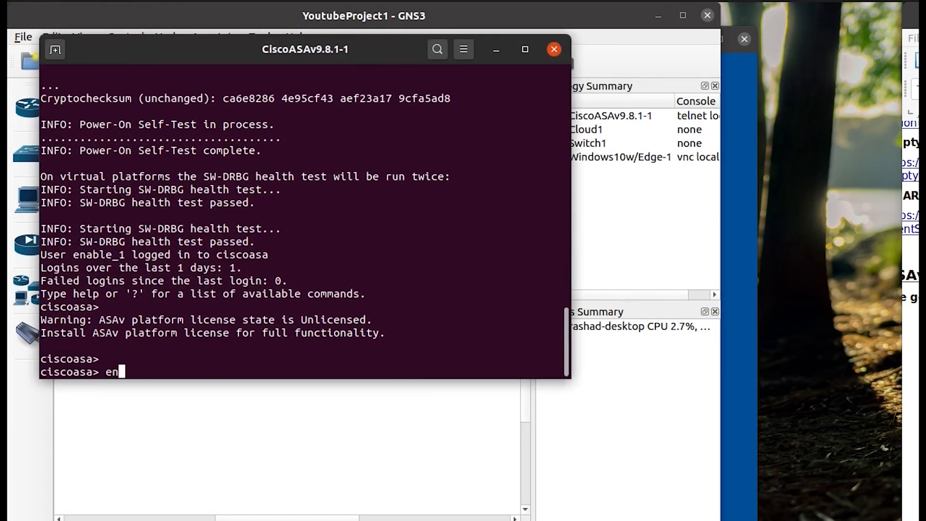
{"action": "key", "text": "Tab"}
{"action": "key", "text": "Return"}
{"action": "key", "text": "Return"}
{"action": "type", "text": "show "}
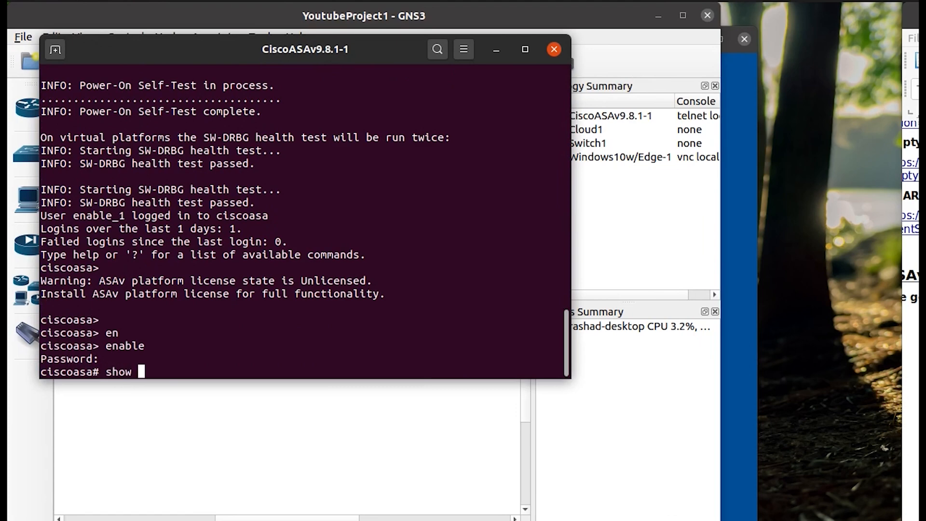
{"action": "type", "text": "inter ip br"}
{"action": "key", "text": "Return"}
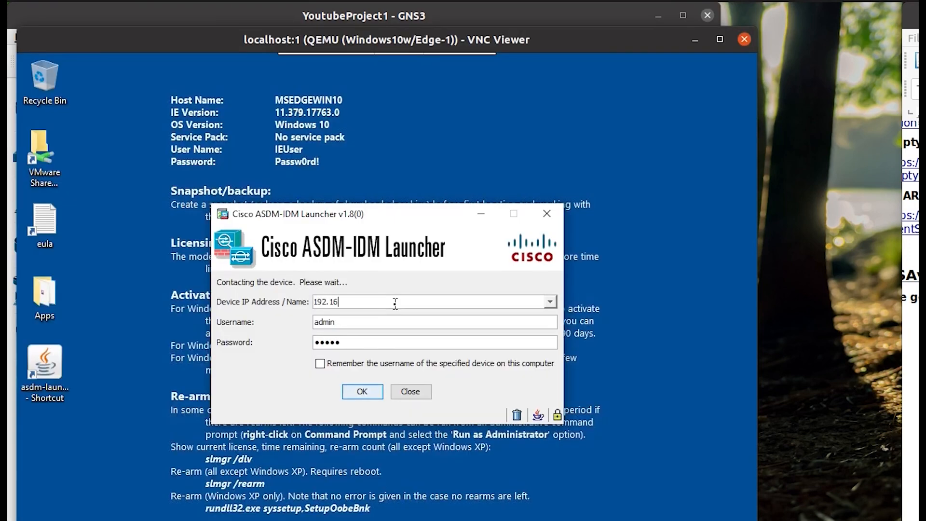
{"action": "type", "text": "8.122.11"}
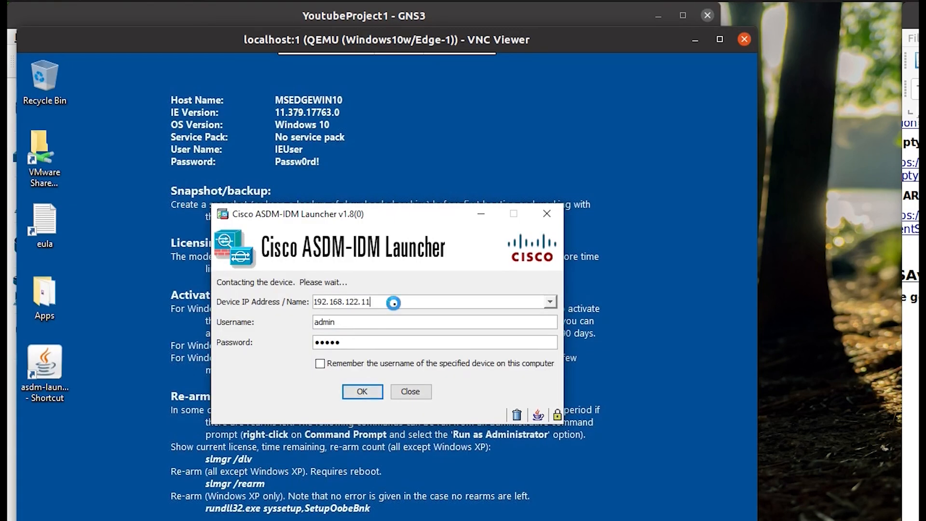
{"action": "key", "text": "Return"}
Accept the security warning, suppress the unlicensed-platform warning, and dismiss Login History.
{"action": "left_click", "coordinate": [497, 365]}
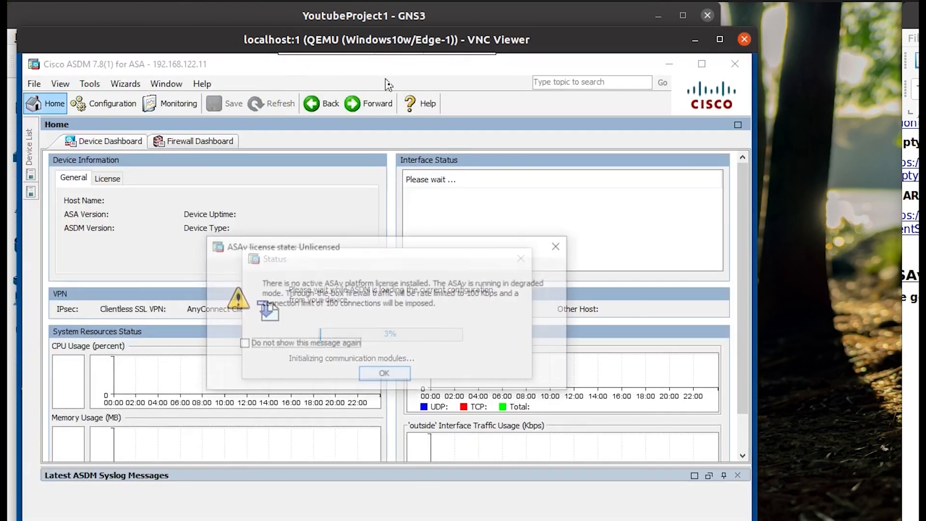
{"action": "left_click", "coordinate": [298, 346]}
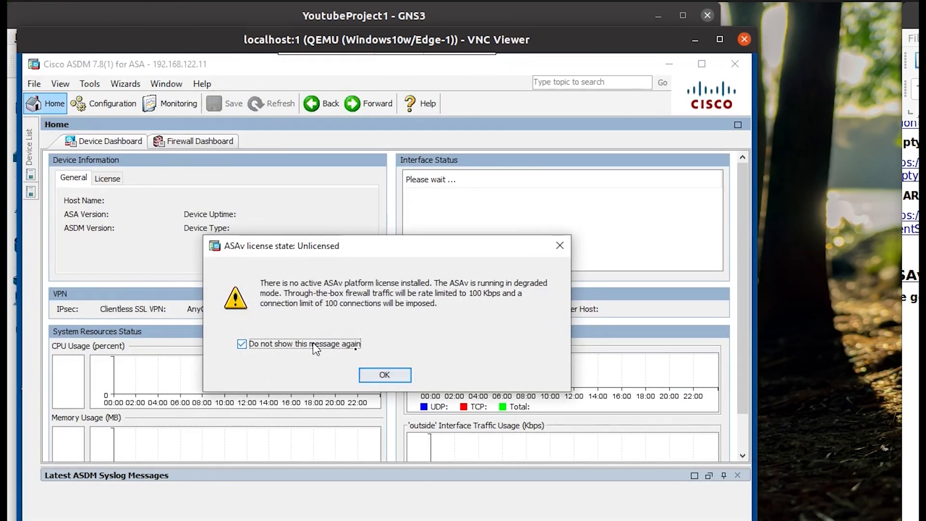
{"action": "left_click", "coordinate": [385, 375]}
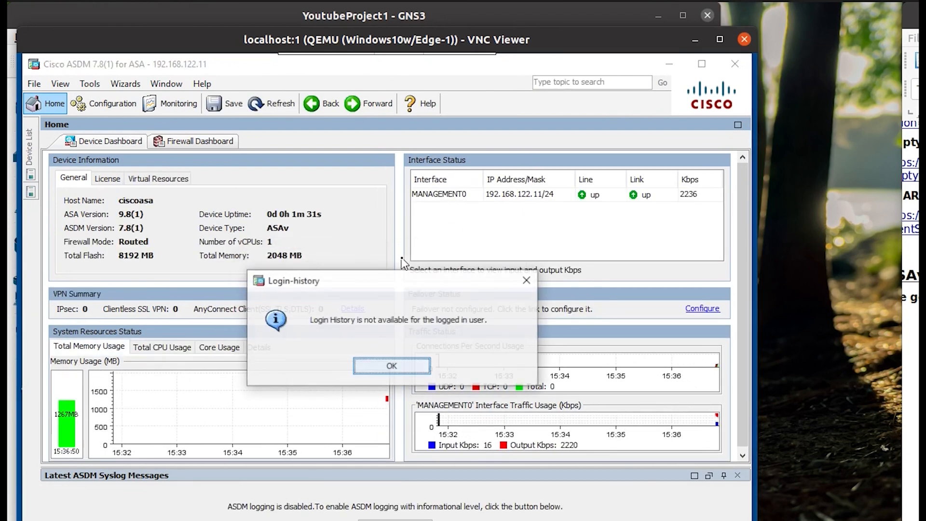
{"action": "left_click", "coordinate": [388, 367]}
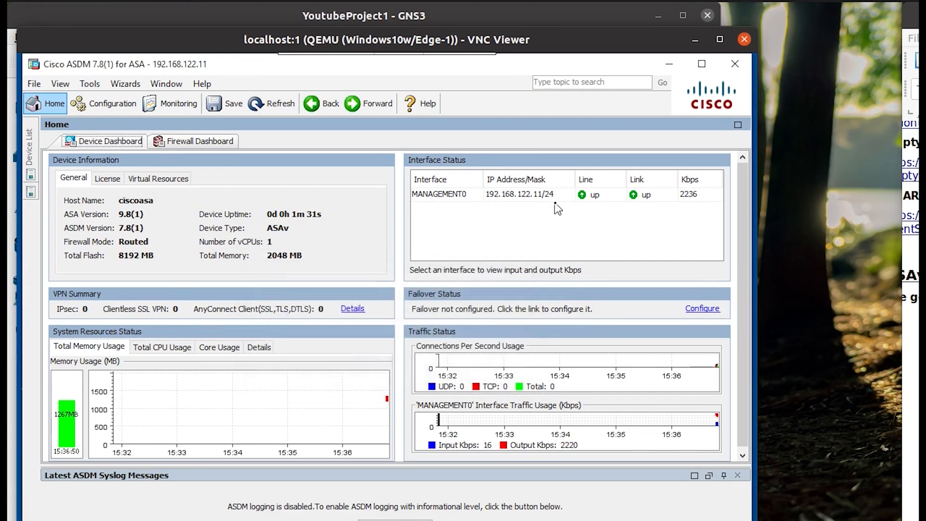
{"action": "left_click", "coordinate": [497, 203]}
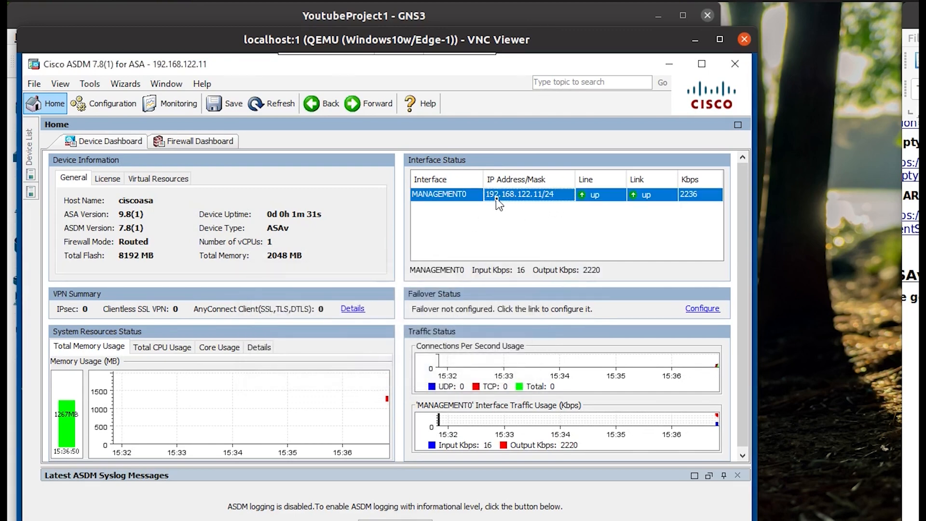
Browse the Firewall configuration pages: NAT, AAA, Service Policy, Ethertype, URL Filtering, Identity Options.
{"action": "left_click", "coordinate": [80, 110]}
{"action": "left_click", "coordinate": [78, 453]}
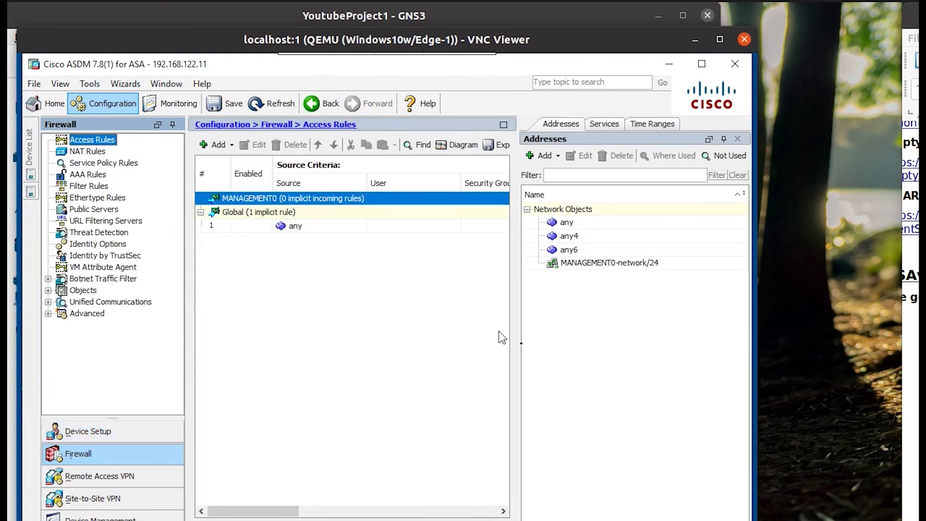
{"action": "left_click", "coordinate": [87, 151]}
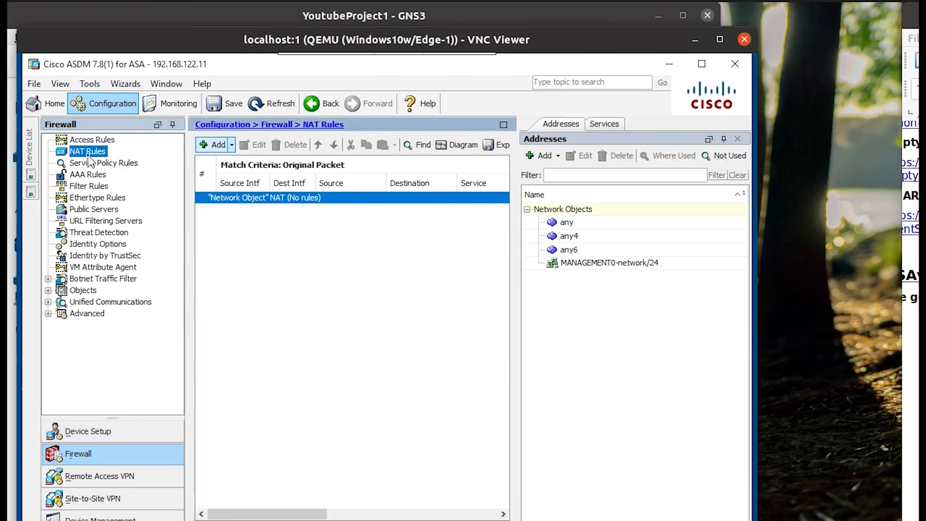
{"action": "left_click", "coordinate": [92, 175]}
{"action": "left_click", "coordinate": [99, 163]}
{"action": "left_click", "coordinate": [99, 198]}
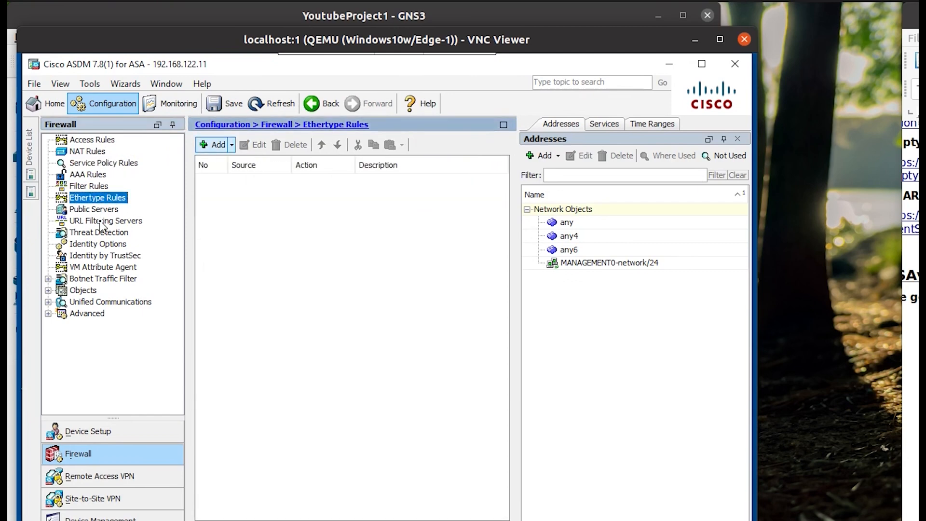
{"action": "left_click", "coordinate": [101, 221]}
{"action": "left_click", "coordinate": [98, 243]}
Browse Device Setup pages: Interfaces, Traffic Zones, VXLAN, Routing, and Device Name/Password.
{"action": "left_click", "coordinate": [86, 432]}
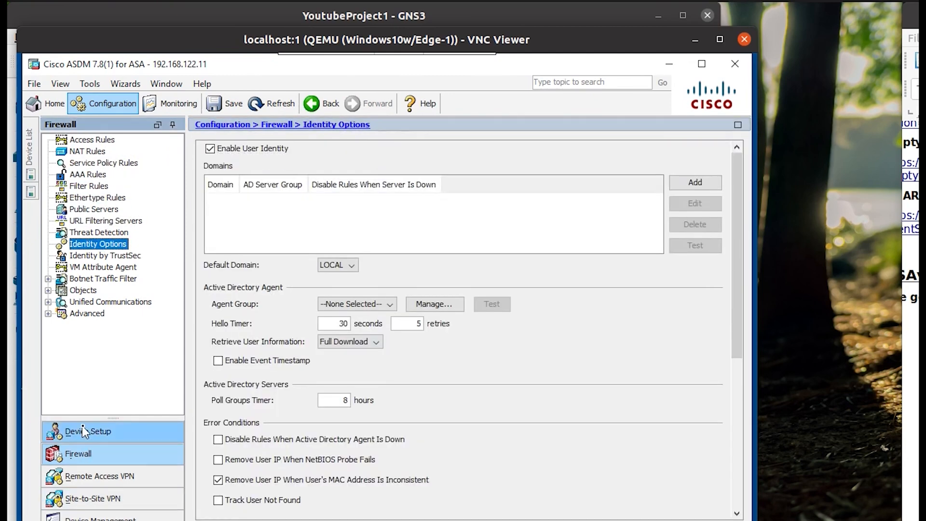
{"action": "left_click", "coordinate": [115, 152]}
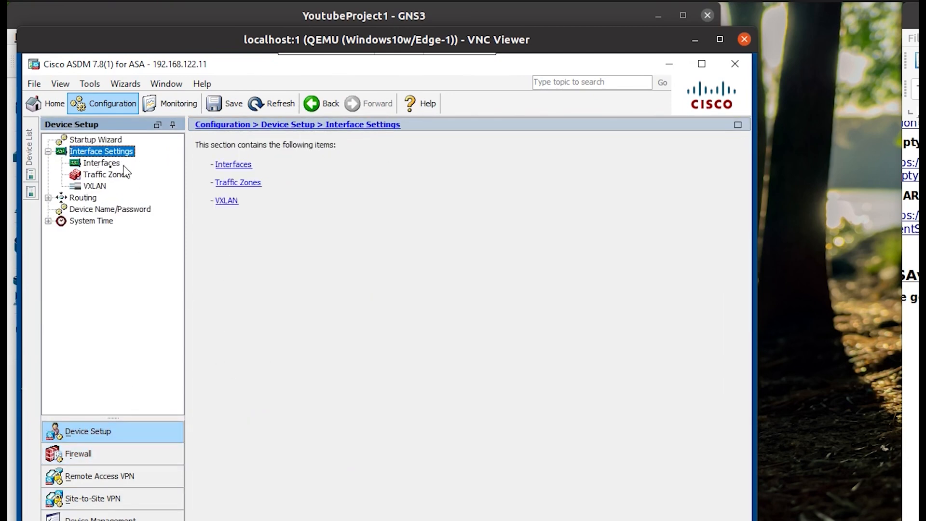
{"action": "left_click", "coordinate": [92, 164]}
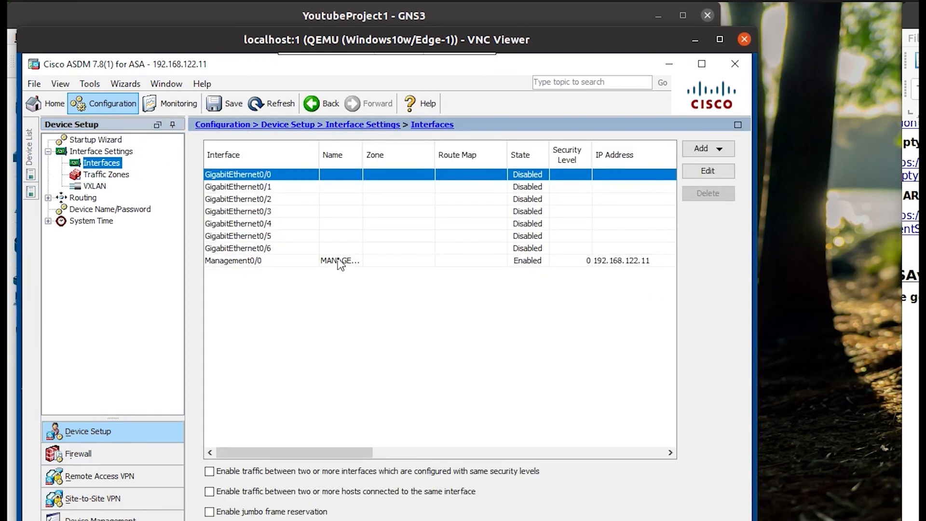
{"action": "left_click", "coordinate": [340, 263]}
{"action": "left_click", "coordinate": [115, 176]}
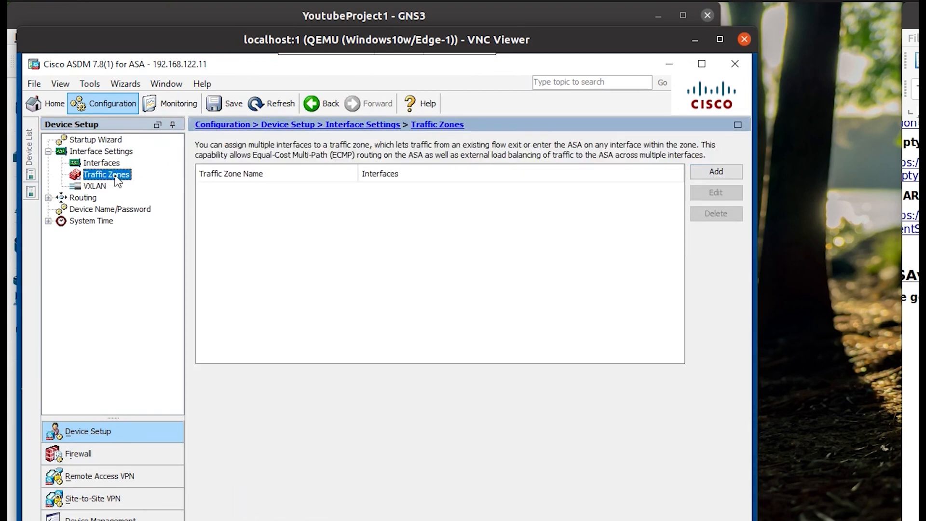
{"action": "left_click", "coordinate": [95, 186]}
{"action": "left_click", "coordinate": [83, 197]}
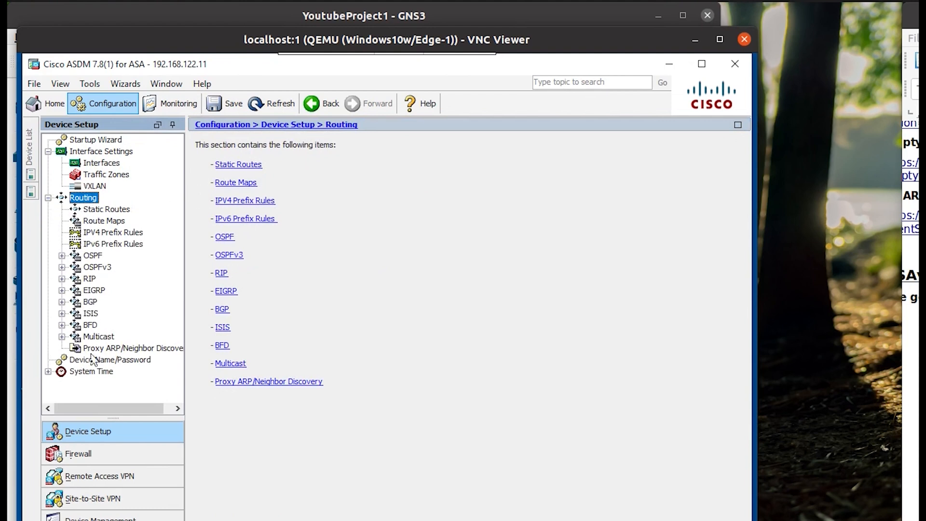
{"action": "left_click", "coordinate": [116, 348]}
{"action": "left_click", "coordinate": [116, 361]}
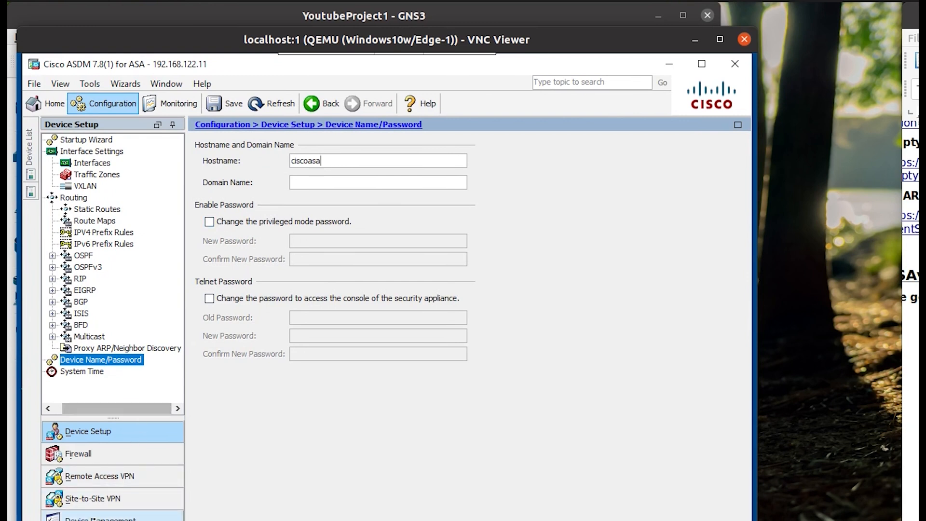
Show the User Accounts list under Device Management > Users/AAA and select the admin user.
{"action": "left_click", "coordinate": [97, 517]}
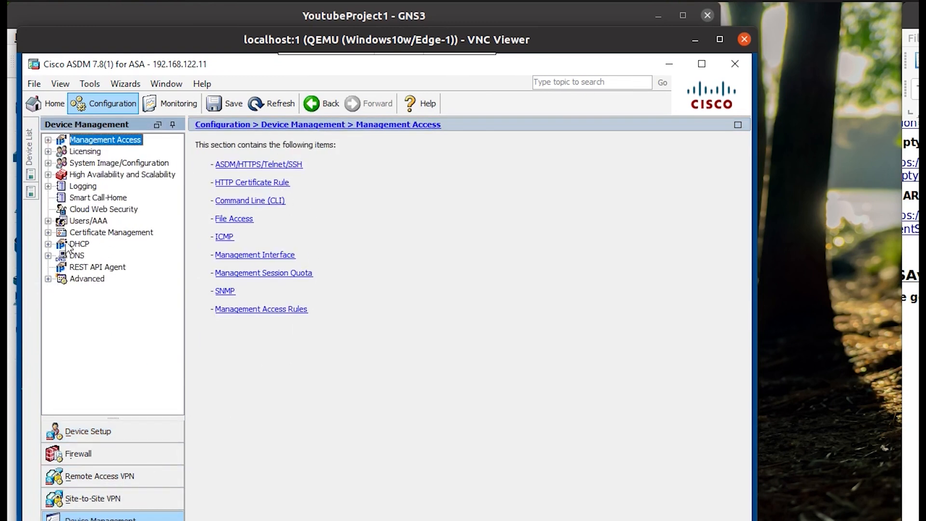
{"action": "left_click", "coordinate": [72, 211]}
{"action": "left_click", "coordinate": [76, 222]}
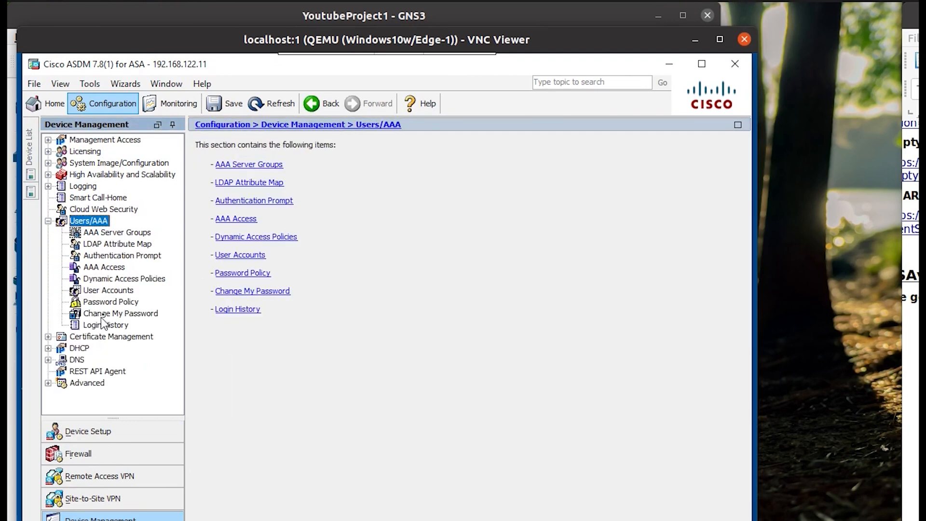
{"action": "left_click", "coordinate": [115, 291]}
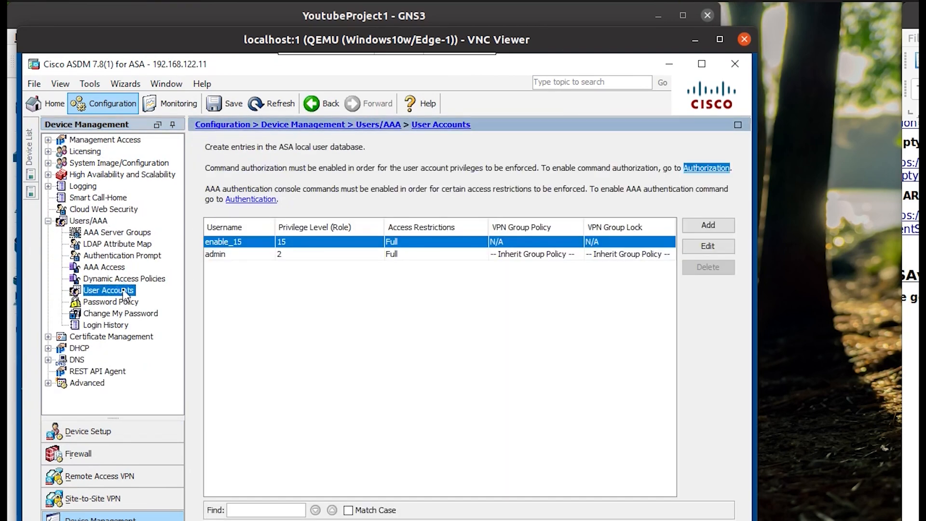
{"action": "left_click", "coordinate": [240, 255]}
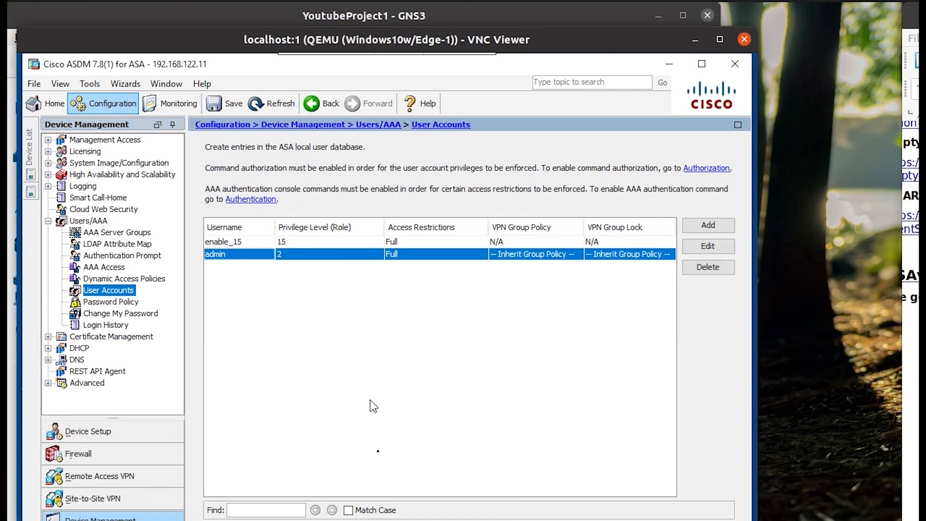
Enable 'Preview commands before sending them to the device' in Tools > Preferences.
{"action": "left_click", "coordinate": [97, 86]}
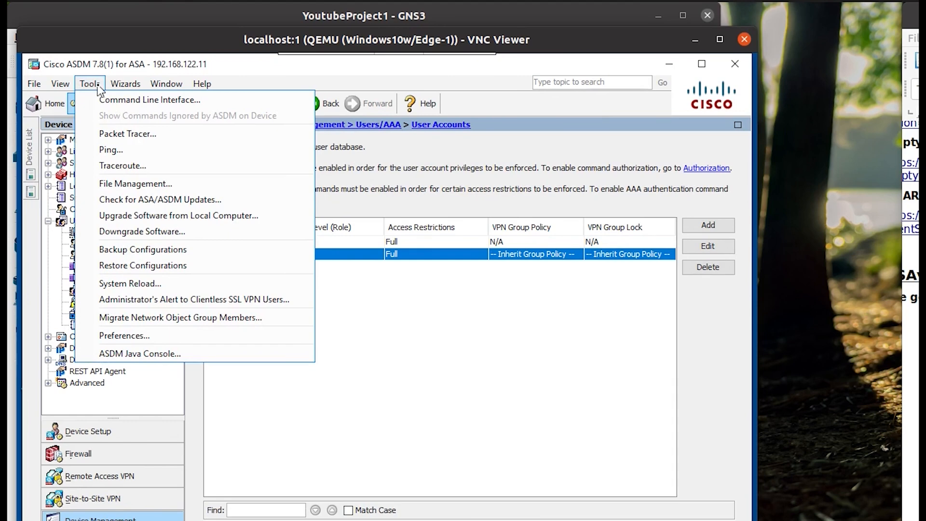
{"action": "mouse_move", "coordinate": [115, 89]}
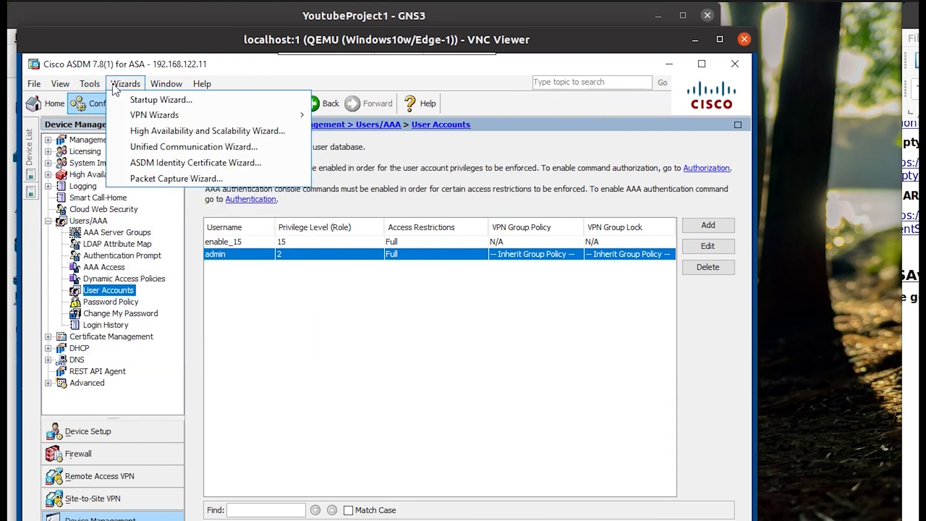
{"action": "mouse_move", "coordinate": [66, 89]}
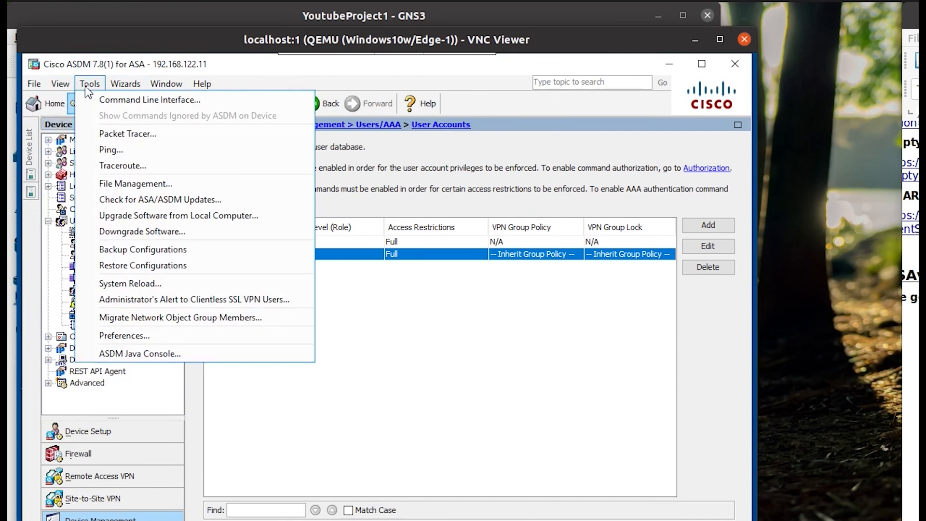
{"action": "left_click", "coordinate": [124, 335]}
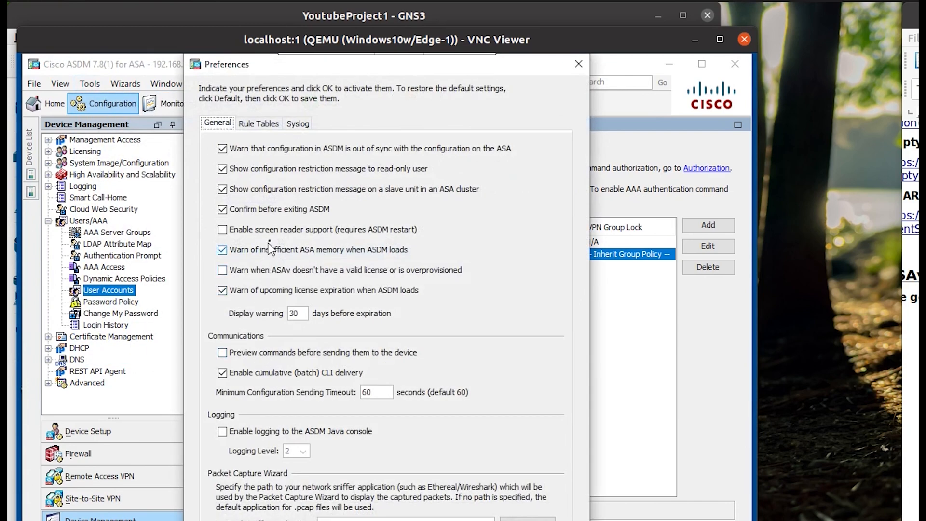
{"action": "left_click", "coordinate": [279, 354]}
{"action": "left_click", "coordinate": [308, 520]}
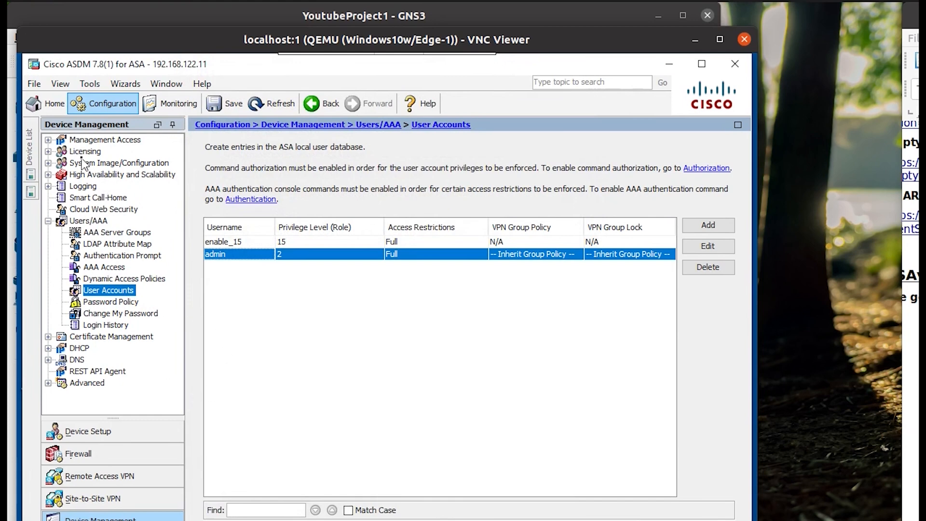
Go back to the Device Setup section showing the Device Name/Password page.
{"action": "left_click", "coordinate": [49, 140]}
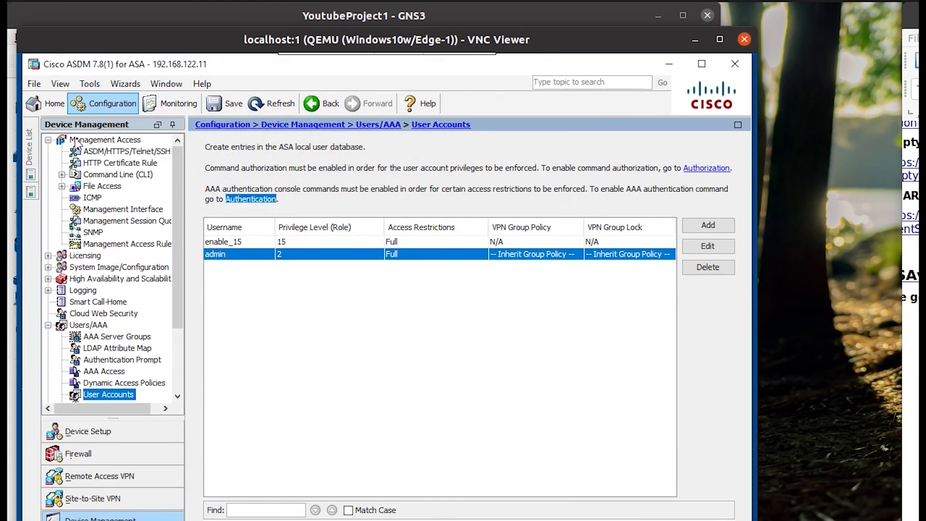
{"action": "left_click", "coordinate": [79, 140]}
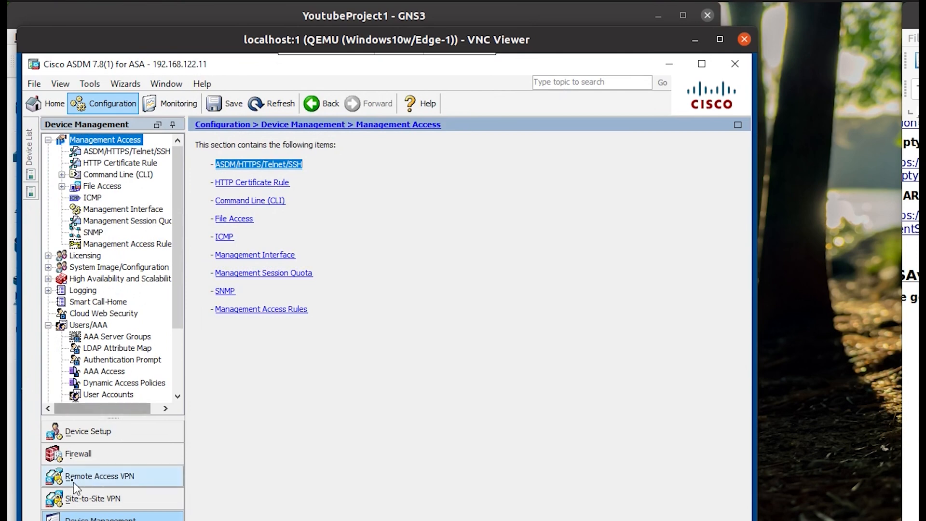
{"action": "left_click", "coordinate": [88, 450]}
{"action": "left_click", "coordinate": [100, 432]}
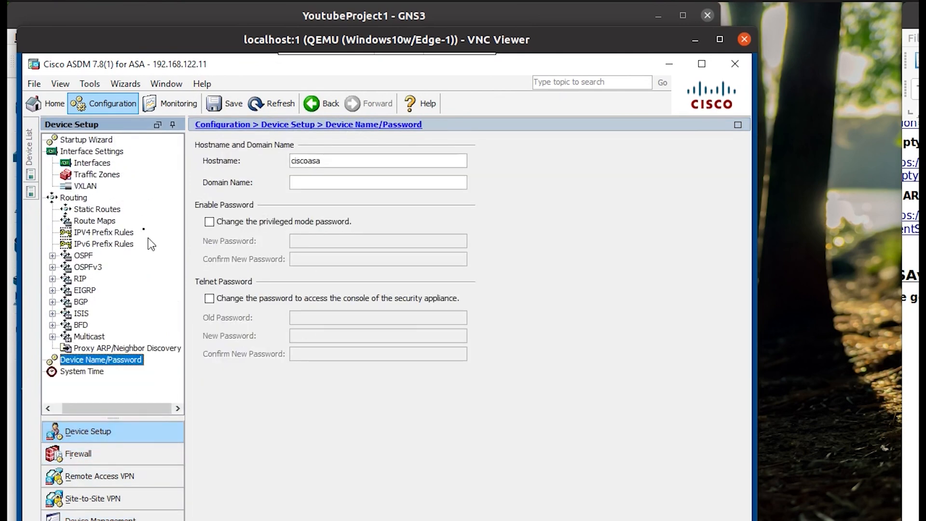
Edit GigabitEthernet0/0: name OUTSIDE, obtain address via DHCP, description OUTSIDE_IF.
{"action": "left_click", "coordinate": [92, 163]}
{"action": "double_click", "coordinate": [284, 177]}
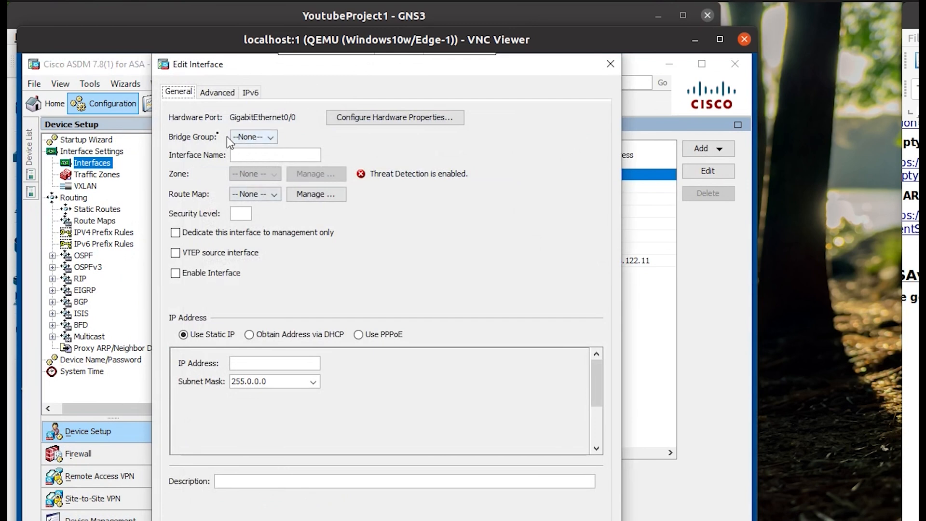
{"action": "left_click", "coordinate": [269, 159]}
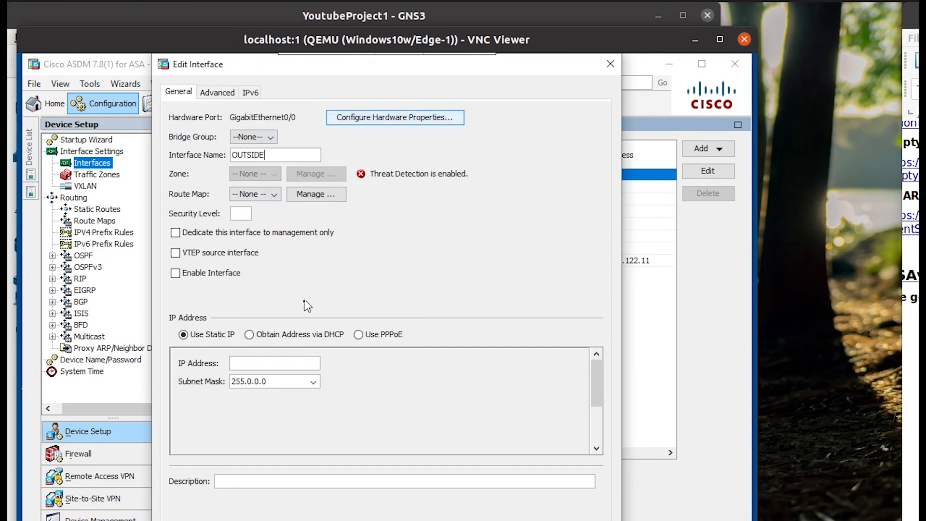
{"action": "left_click", "coordinate": [260, 339]}
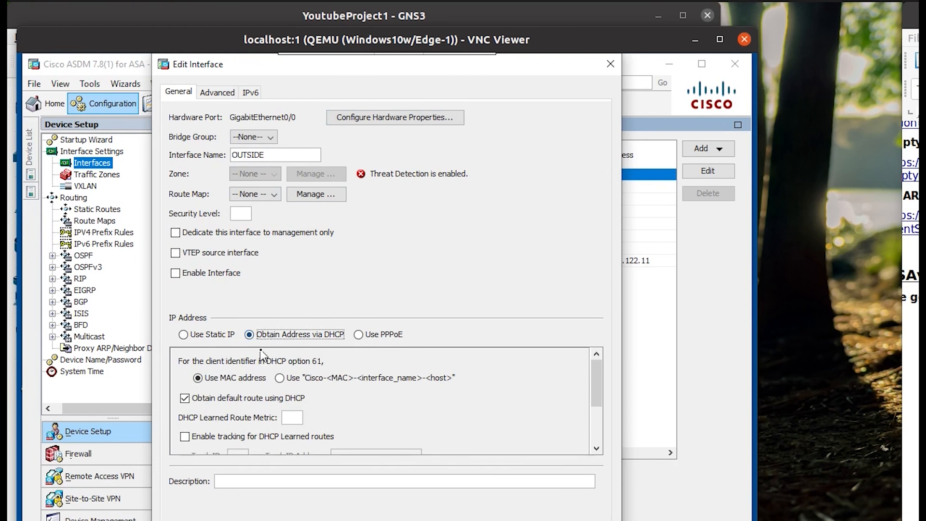
{"action": "scroll", "coordinate": [340, 383], "scroll_direction": "down", "scroll_amount": 3}
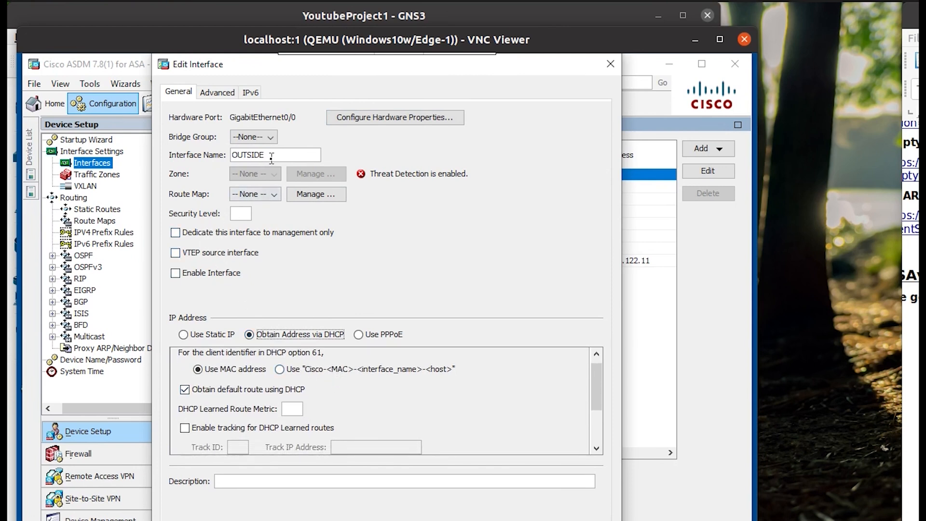
{"action": "left_click", "coordinate": [282, 478]}
{"action": "type", "text": "OUTSIDE_IF"}
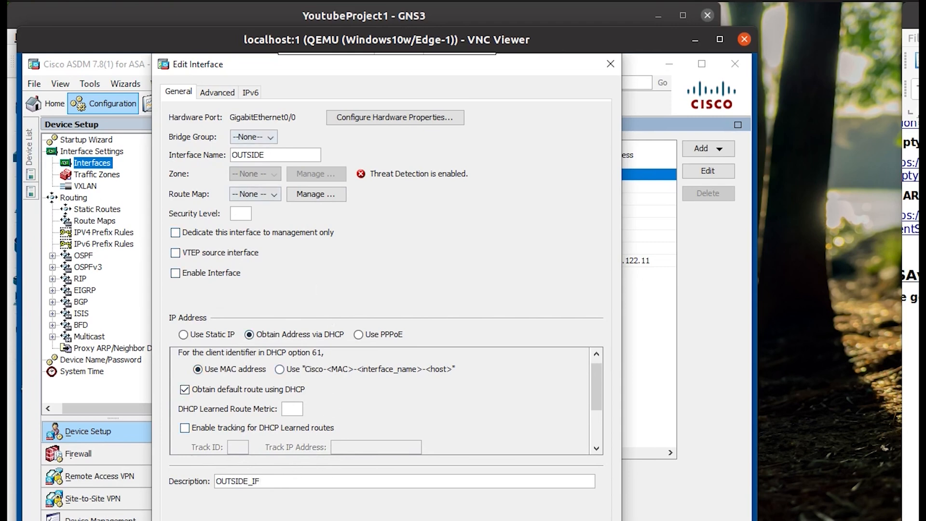
{"action": "key", "text": "Return"}
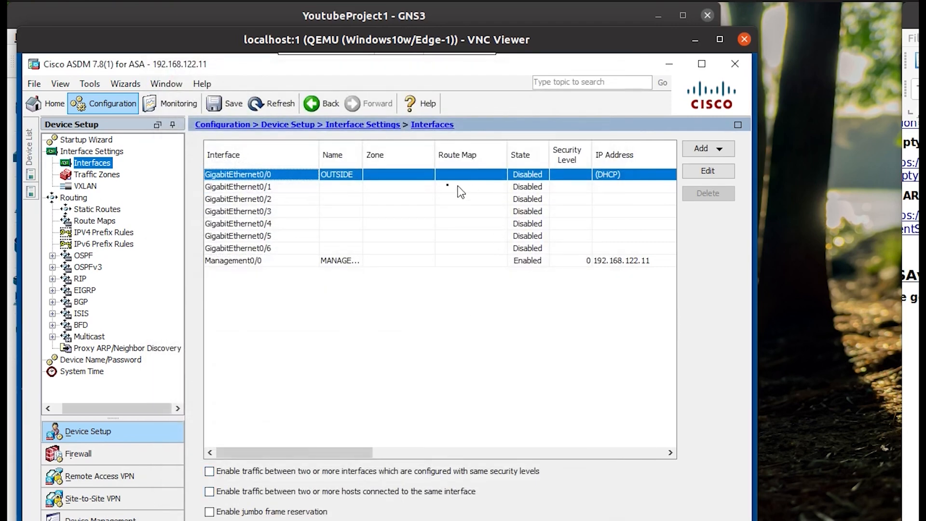
Enable GigabitEthernet0/0, then apply to preview the commands to be sent.
{"action": "right_click", "coordinate": [423, 179]}
{"action": "left_click", "coordinate": [441, 200]}
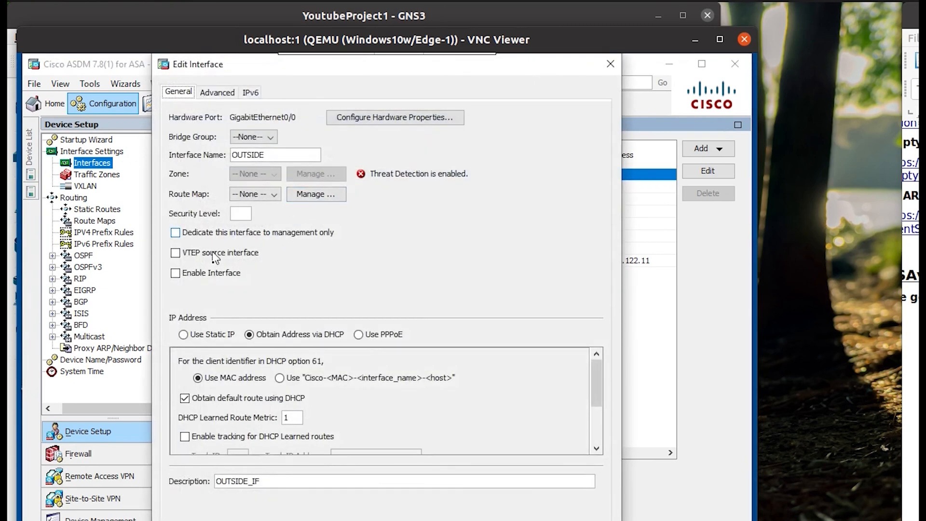
{"action": "left_click", "coordinate": [213, 276]}
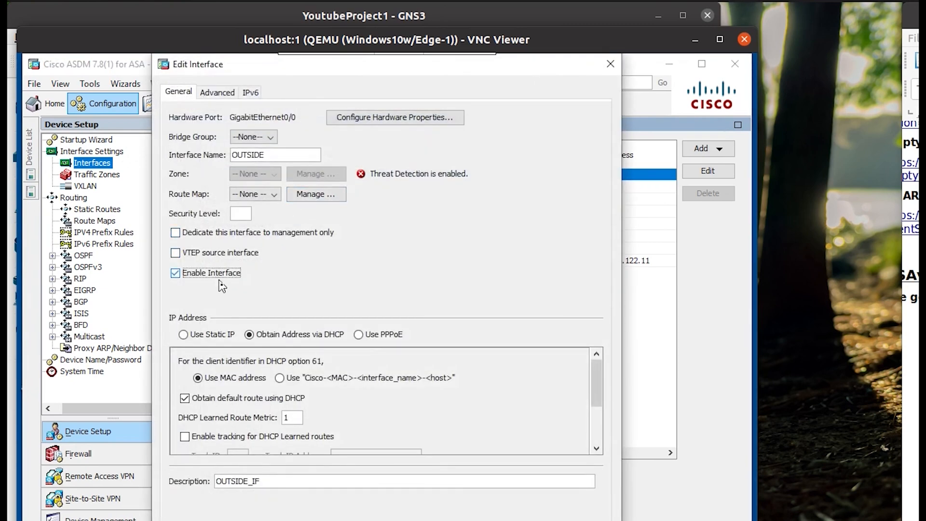
{"action": "left_click", "coordinate": [221, 94]}
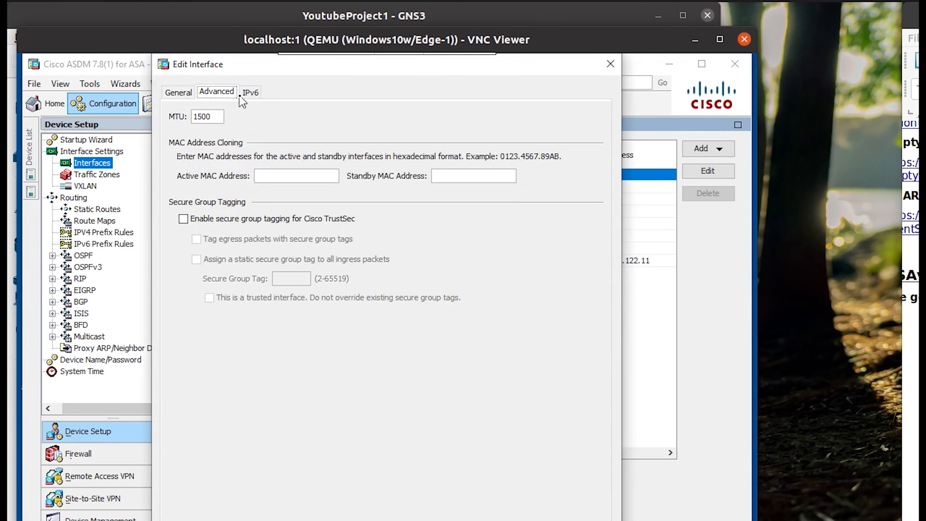
{"action": "left_click", "coordinate": [189, 92]}
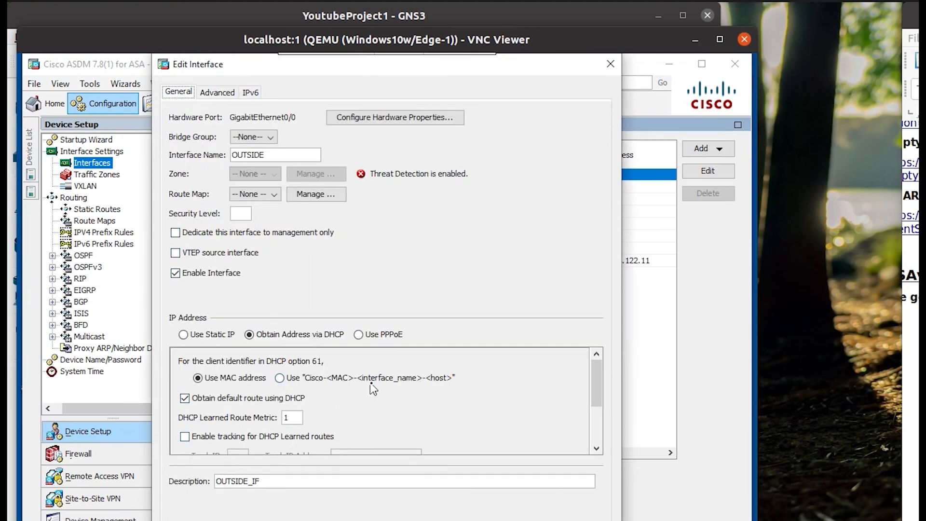
{"action": "left_click", "coordinate": [337, 520]}
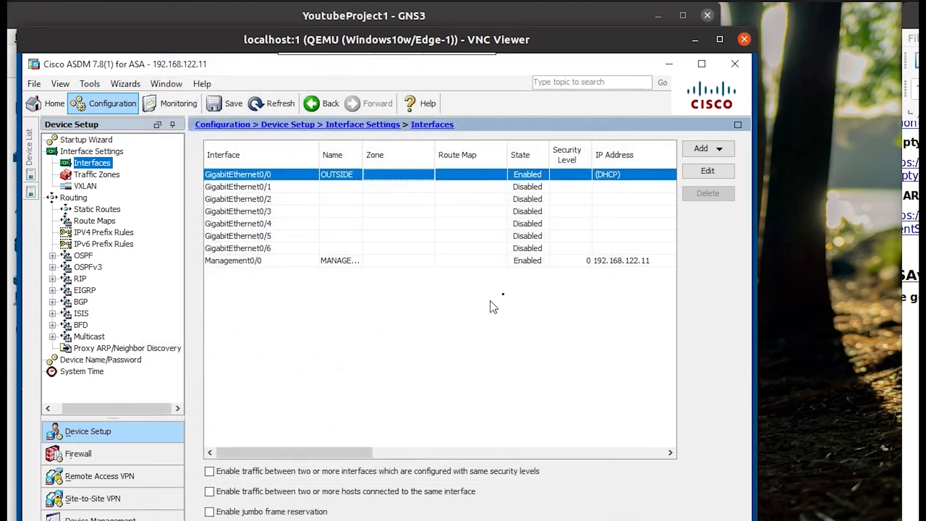
{"action": "left_click", "coordinate": [428, 520]}
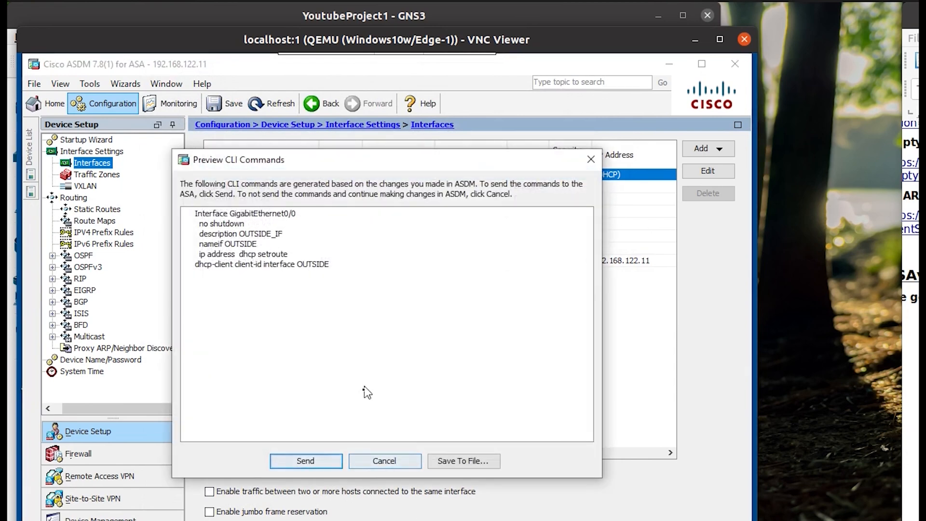
Send the generated OUTSIDE interface commands from the Preview CLI Commands dialog to the ASA.
{"action": "left_click_drag", "start_coordinate": [197, 213], "coordinate": [335, 268]}
{"action": "left_click", "coordinate": [340, 464]}
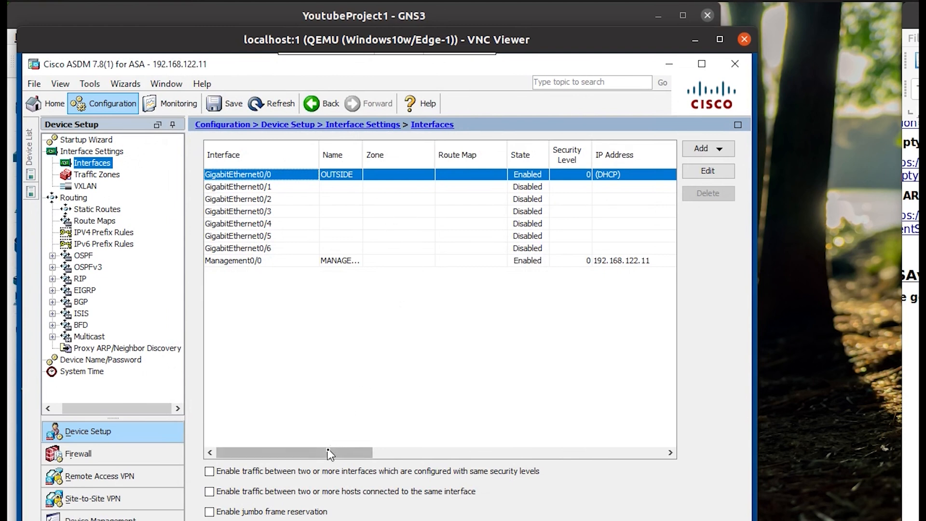
{"action": "left_click_drag", "start_coordinate": [331, 452], "coordinate": [308, 454]}
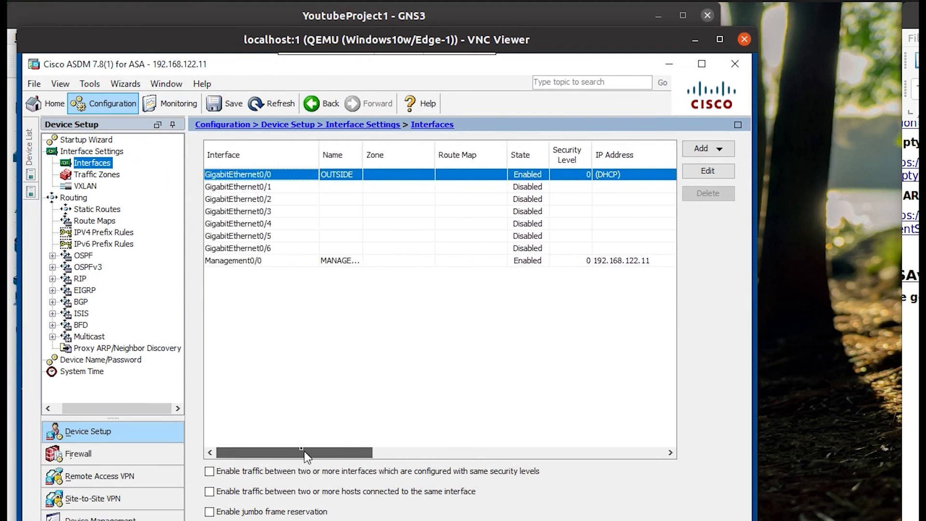
Refresh ASDM so the Interfaces list shows OUTSIDE enabled with security level 0 on DHCP.
{"action": "left_click", "coordinate": [270, 103]}
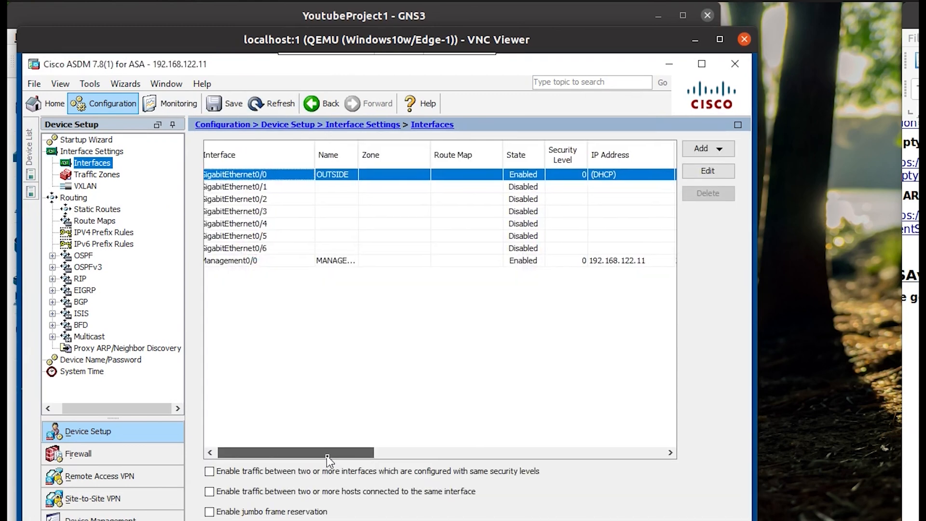
{"action": "left_click_drag", "start_coordinate": [326, 453], "coordinate": [256, 430]}
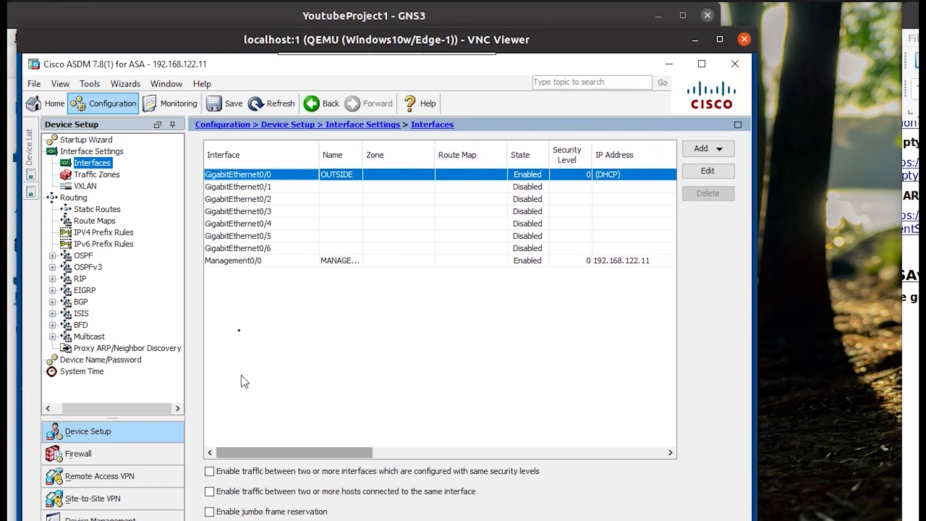
{"action": "left_click", "coordinate": [271, 104]}
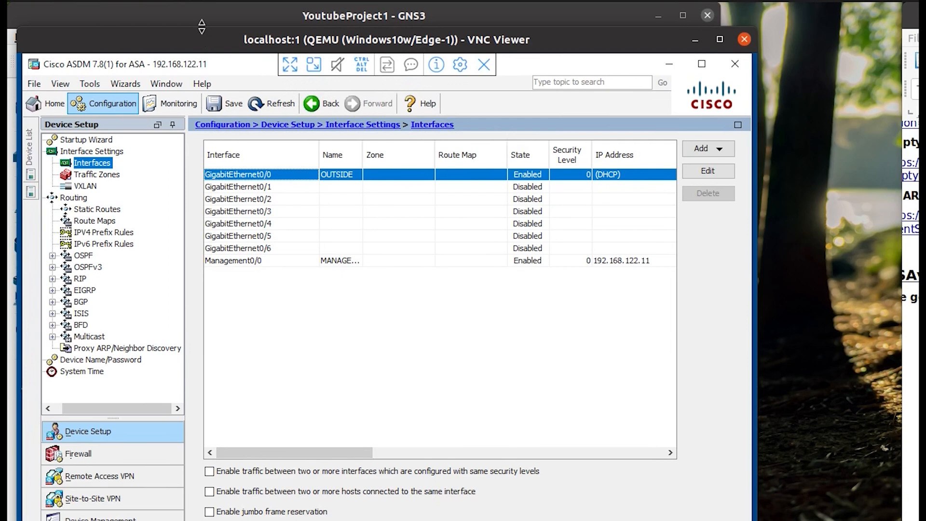
Add a NAT cloud (NAT1) to the GNS3 topology and position it above the firewall.
{"action": "left_click", "coordinate": [248, 8]}
{"action": "left_click", "coordinate": [222, 337]}
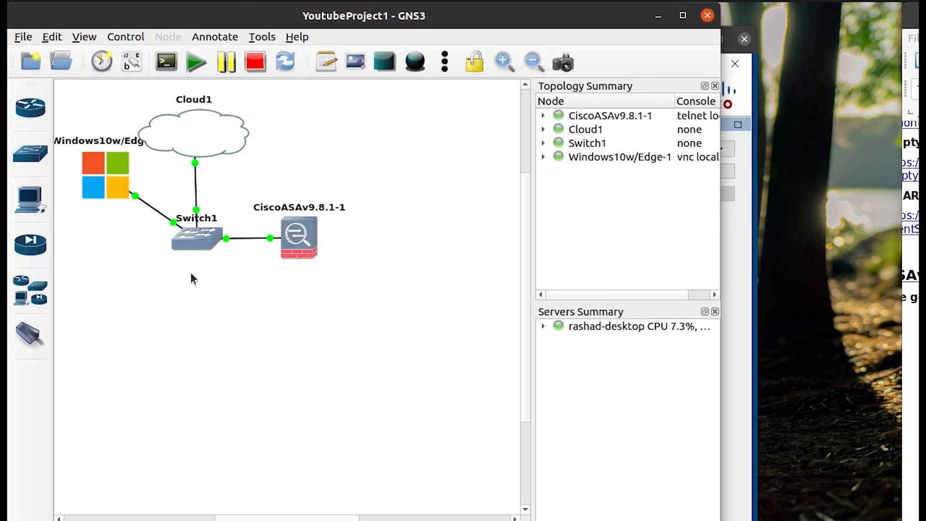
{"action": "left_click", "coordinate": [33, 288]}
{"action": "left_click", "coordinate": [95, 265]}
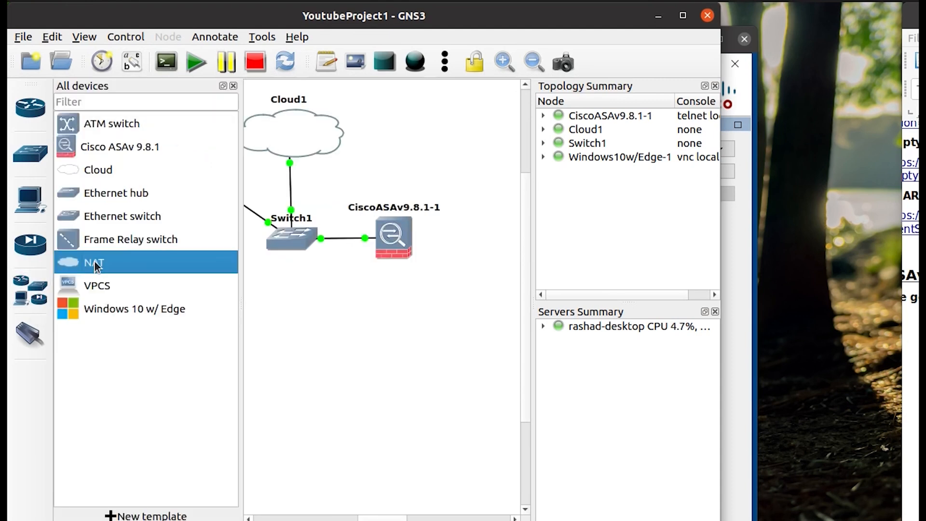
{"action": "left_click_drag", "start_coordinate": [96, 265], "coordinate": [465, 142]}
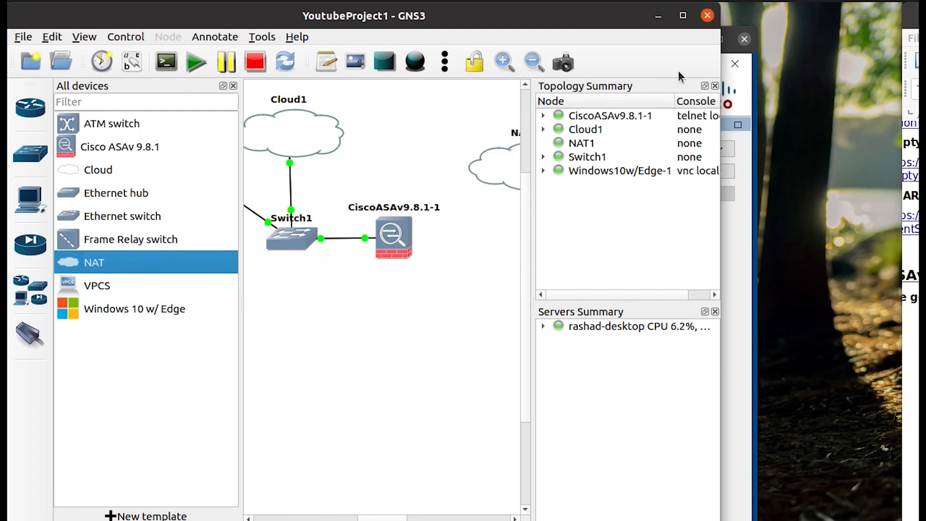
{"action": "left_click_drag", "start_coordinate": [716, 355], "coordinate": [809, 348]}
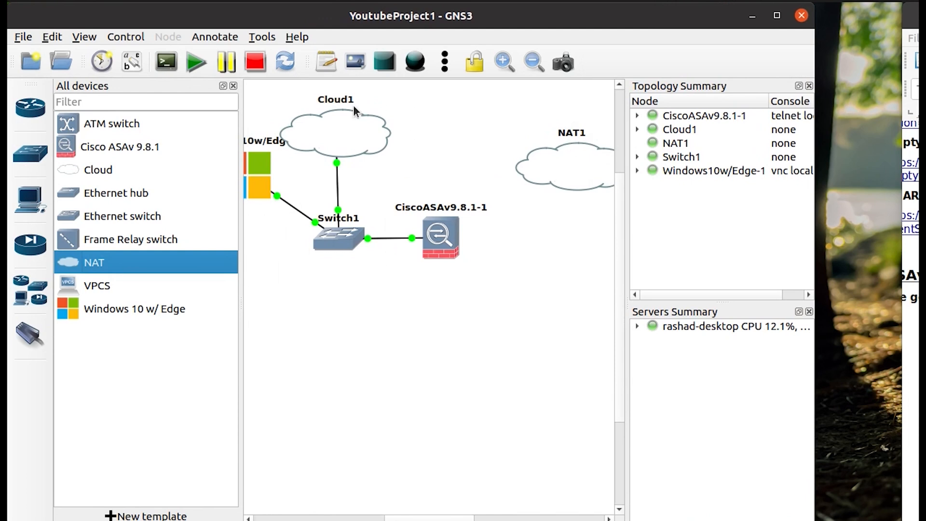
{"action": "left_click_drag", "start_coordinate": [408, 519], "coordinate": [436, 516]}
{"action": "left_click", "coordinate": [523, 62]}
{"action": "left_click_drag", "start_coordinate": [521, 181], "coordinate": [535, 153]}
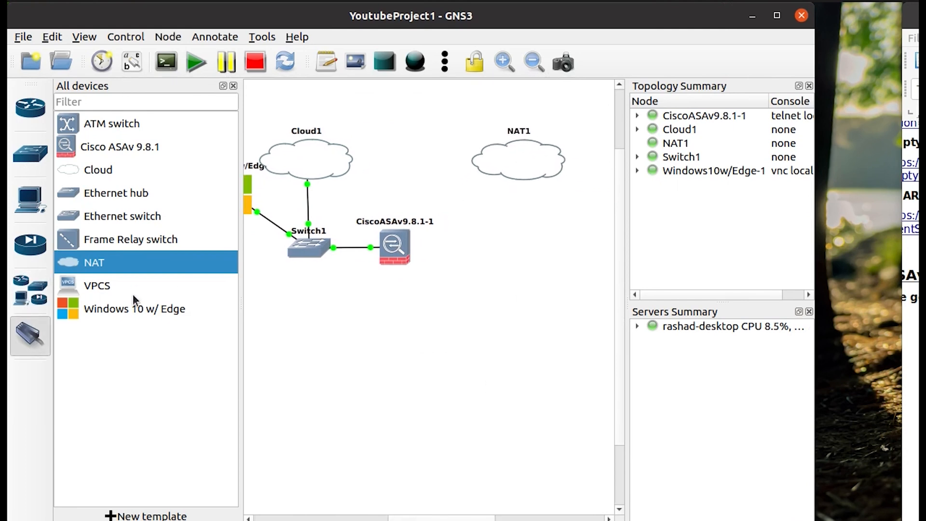
Add Ethernet switch Switch2 and link its Ethernet0 to NAT1.
{"action": "left_click_drag", "start_coordinate": [118, 217], "coordinate": [553, 252]}
{"action": "left_click", "coordinate": [30, 335]}
{"action": "left_click", "coordinate": [554, 254]}
{"action": "left_click", "coordinate": [572, 263]}
{"action": "left_click", "coordinate": [552, 166]}
{"action": "left_click", "coordinate": [559, 169]}
{"action": "left_click", "coordinate": [552, 261]}
{"action": "left_click", "coordinate": [593, 264]}
Link Switch2's Ethernet1 to the CiscoASAv Gi0/0 and move Switch2 beside the firewall.
{"action": "left_click", "coordinate": [553, 253]}
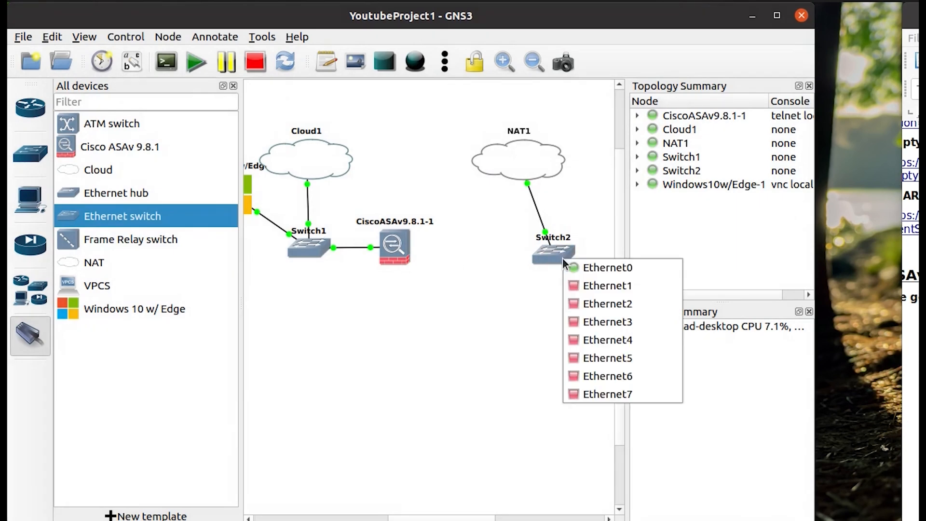
{"action": "left_click", "coordinate": [586, 285]}
{"action": "left_click", "coordinate": [398, 248]}
{"action": "key", "text": "Escape"}
{"action": "left_click", "coordinate": [30, 335]}
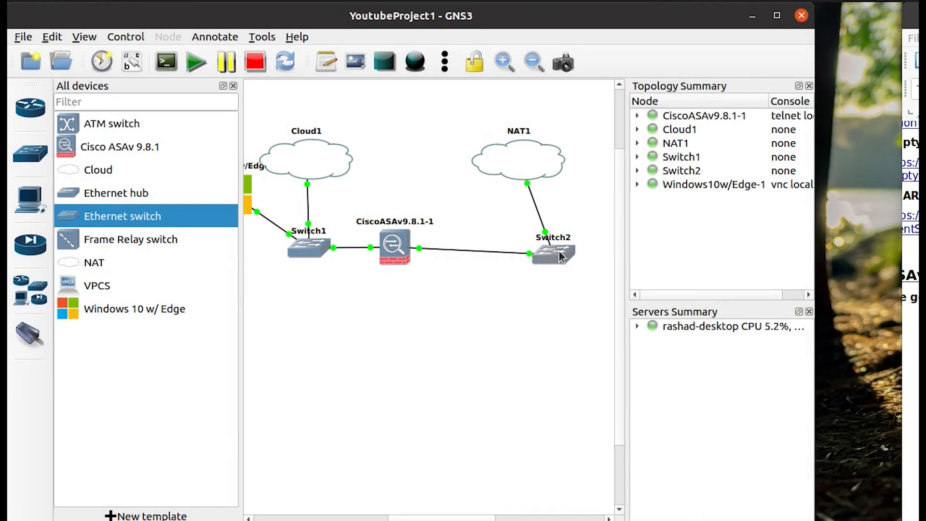
{"action": "left_click_drag", "start_coordinate": [558, 252], "coordinate": [525, 245]}
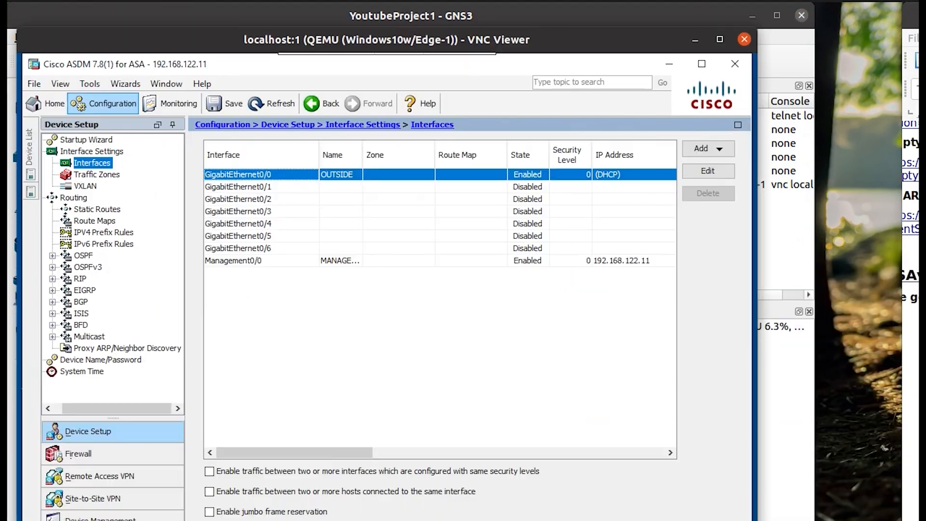
Refresh ASDM twice to reload the ASA configuration; GigabitEthernet0/0 shows DHCP with no address yet.
{"action": "left_click", "coordinate": [271, 103]}
{"action": "left_click_drag", "start_coordinate": [349, 454], "coordinate": [326, 450]}
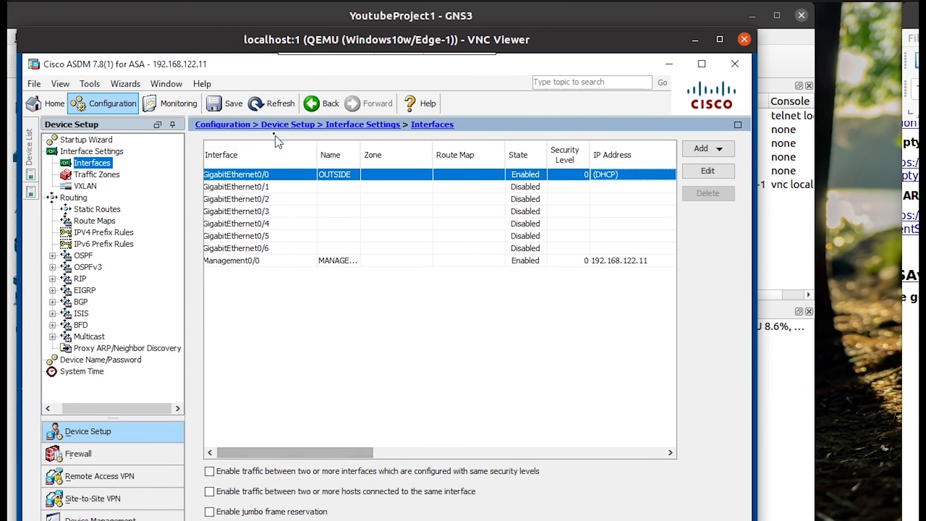
{"action": "left_click", "coordinate": [267, 108]}
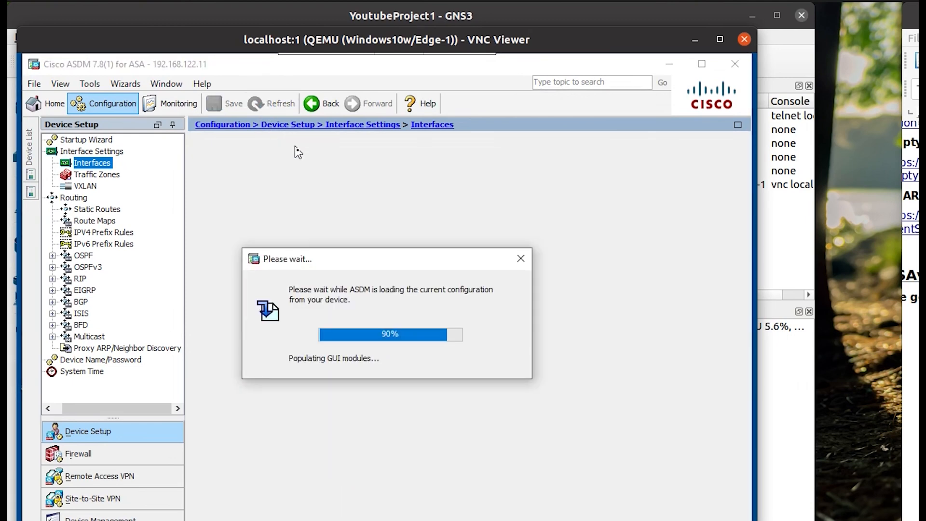